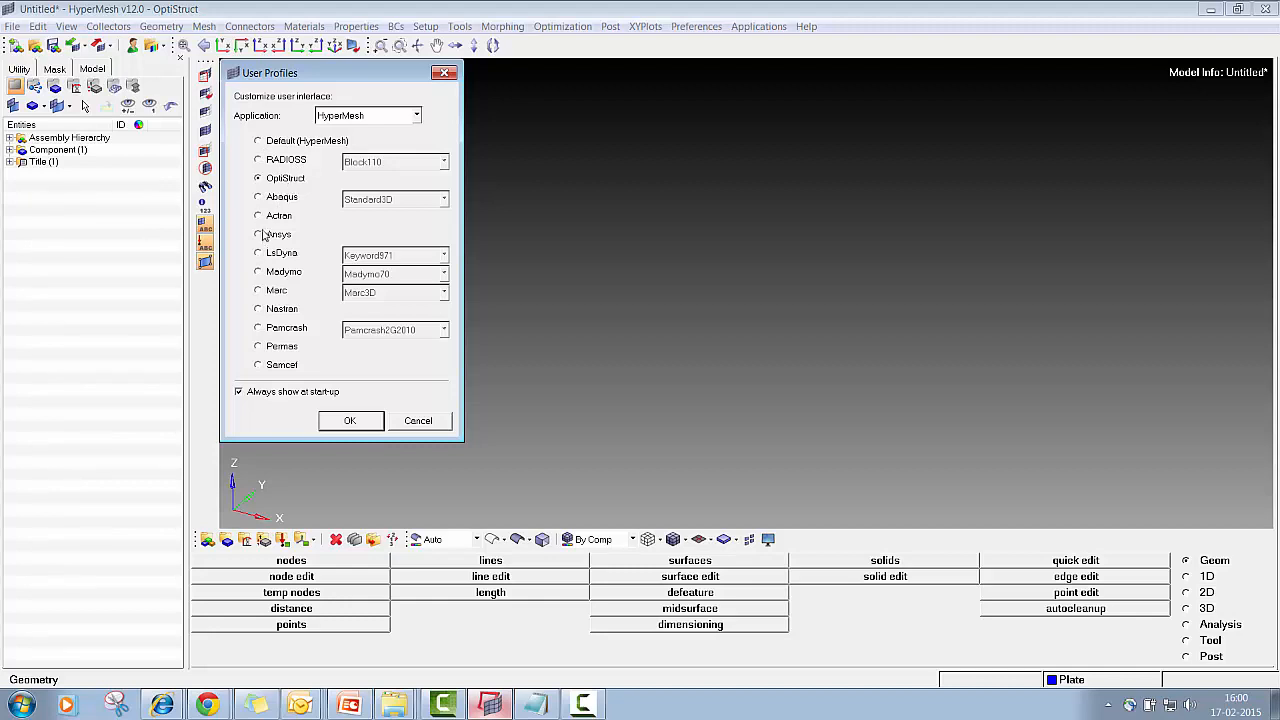
Step: Load the Abaqus user profile with the Standard3D template
{"action": "left_click", "coordinate": [260, 198]}
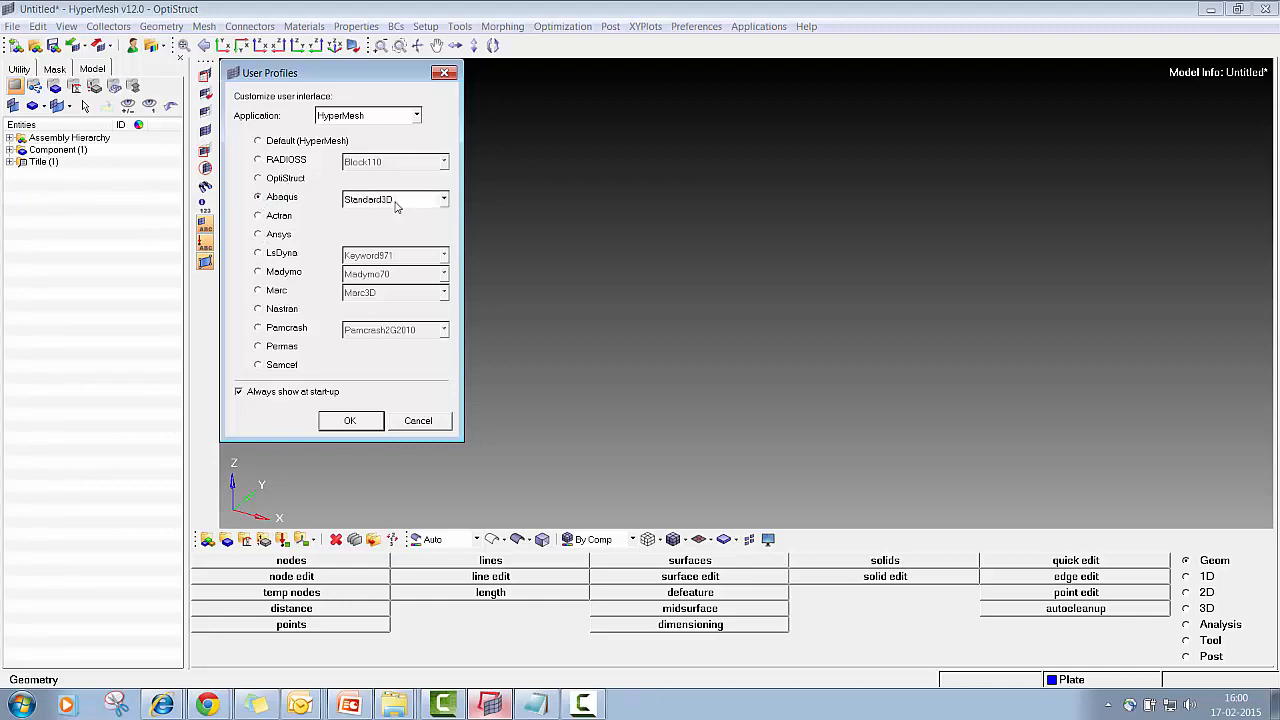
{"action": "left_click", "coordinate": [414, 202]}
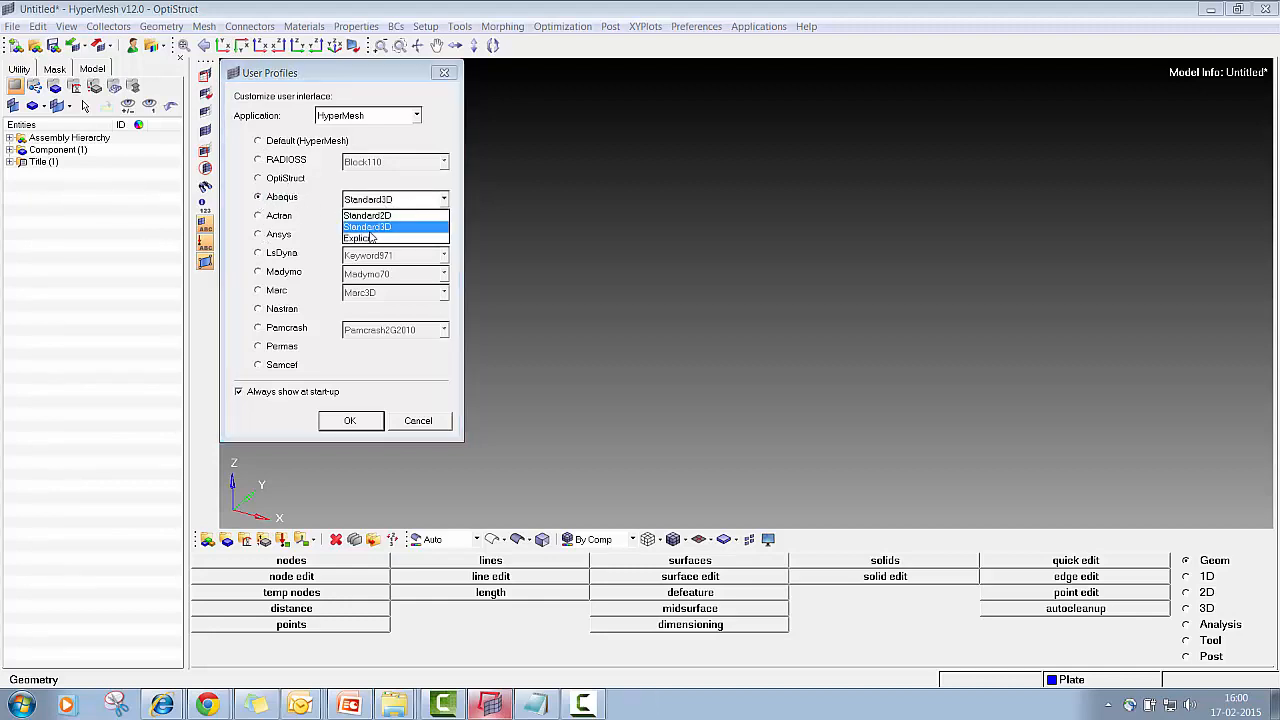
{"action": "left_click", "coordinate": [379, 228]}
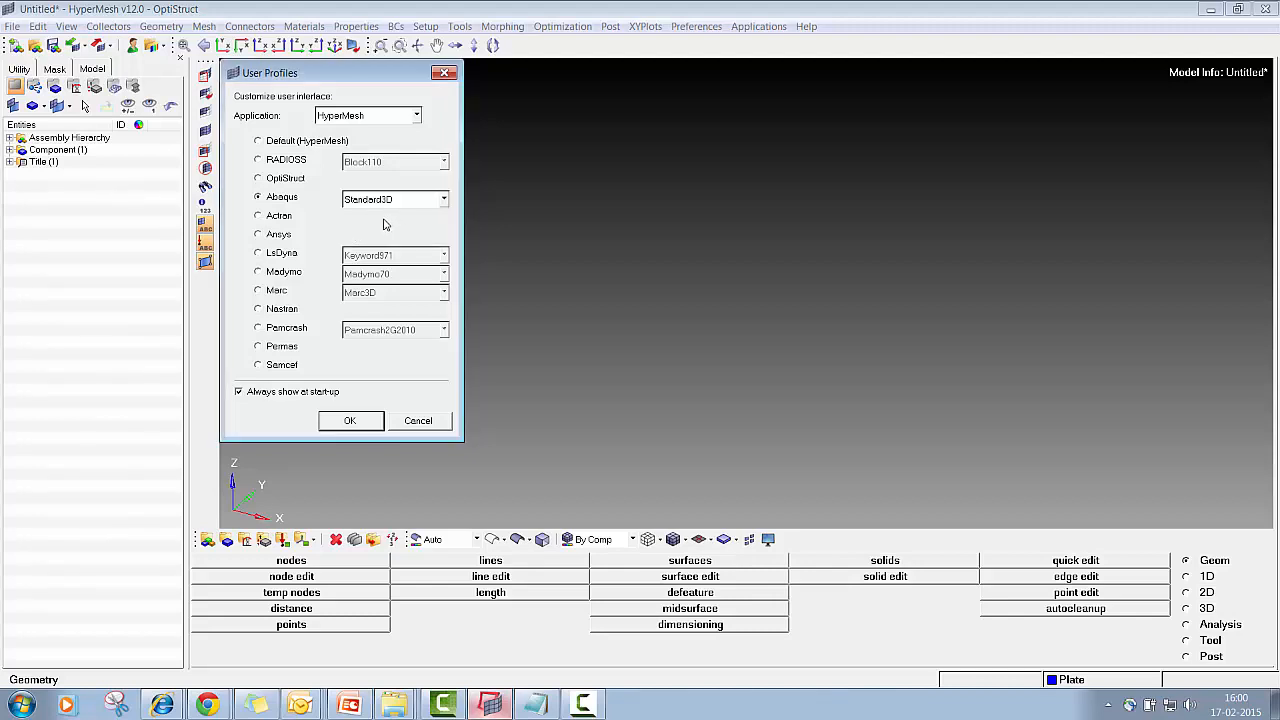
{"action": "left_click", "coordinate": [351, 421]}
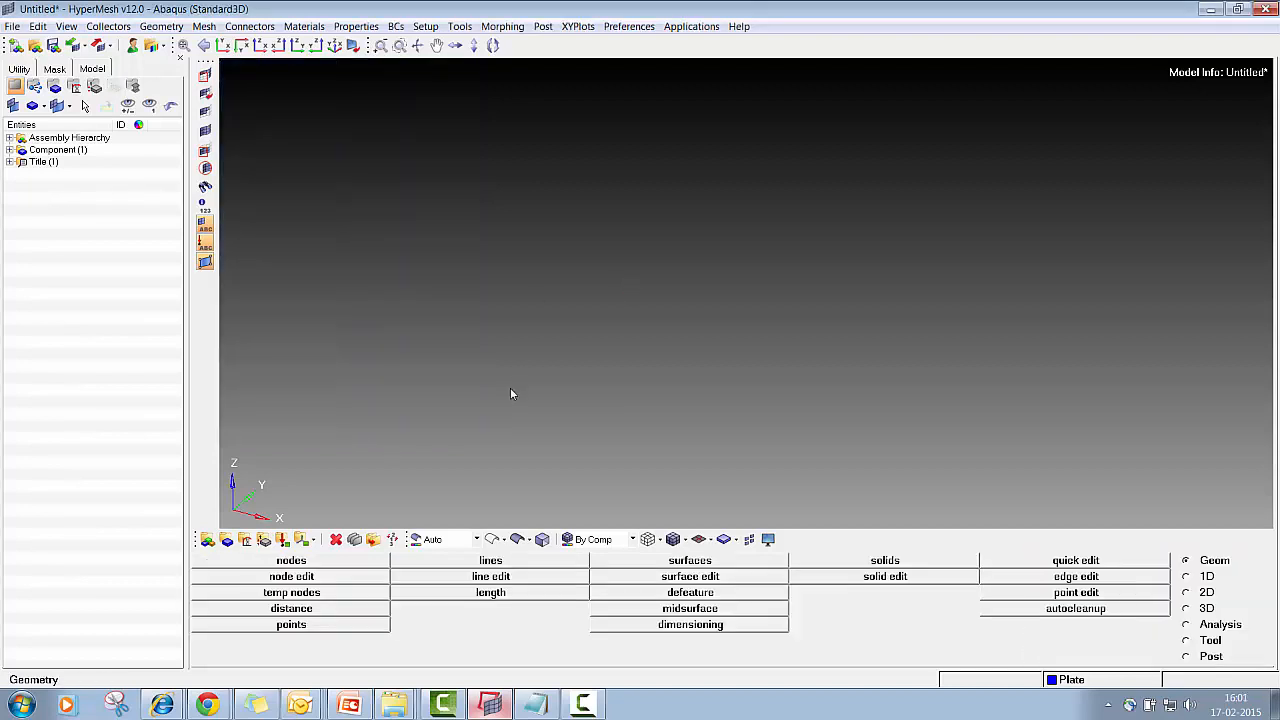
Step: Switch to Notepad to review the planned steps in Steps_Linear_Static_Abaqus.txt, and return to HyperMesh
{"action": "left_click", "coordinate": [537, 705]}
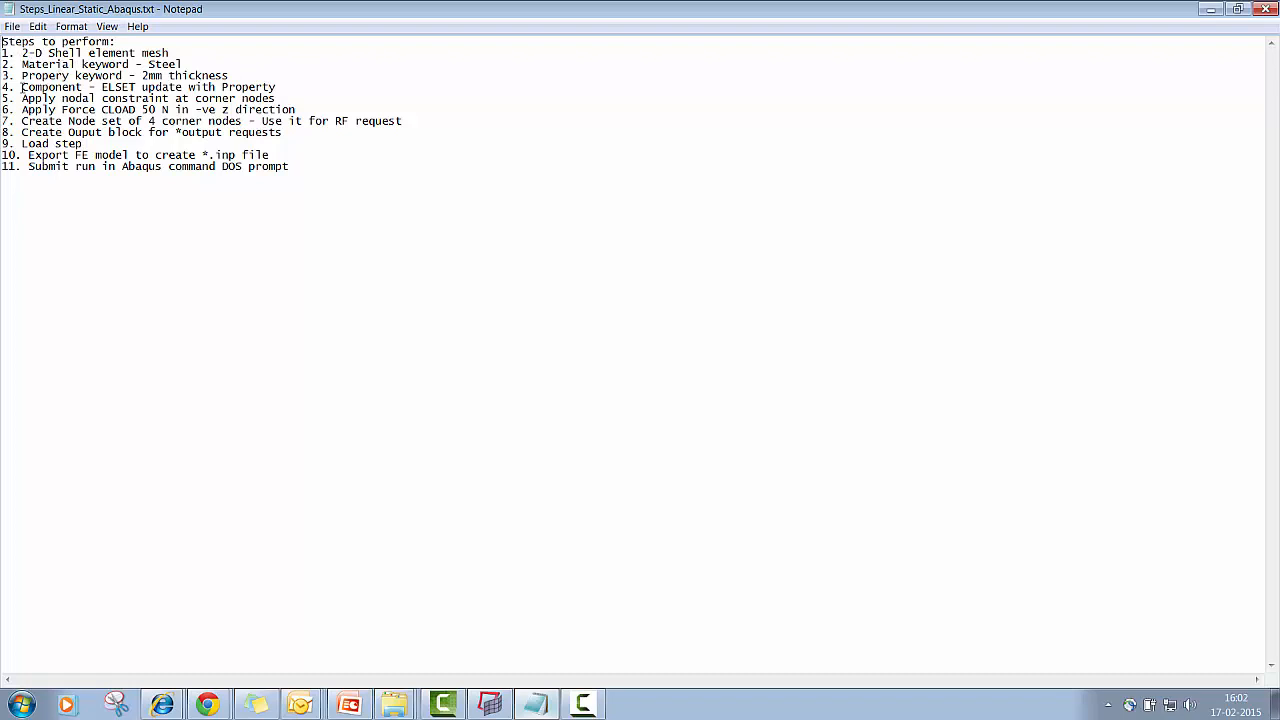
{"action": "left_click", "coordinate": [1210, 9]}
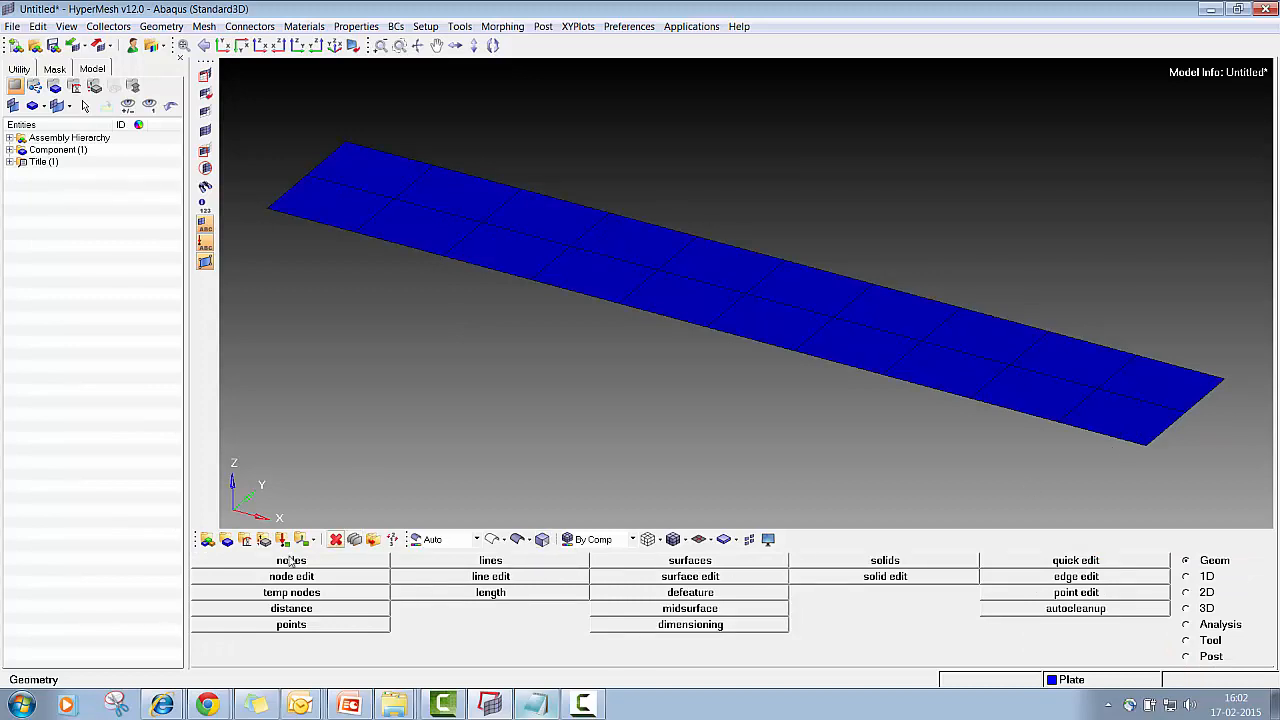
Step: Create a material named Steel with the ABAQUS_MATERIAL card image and open its card for editing
{"action": "left_click", "coordinate": [245, 541]}
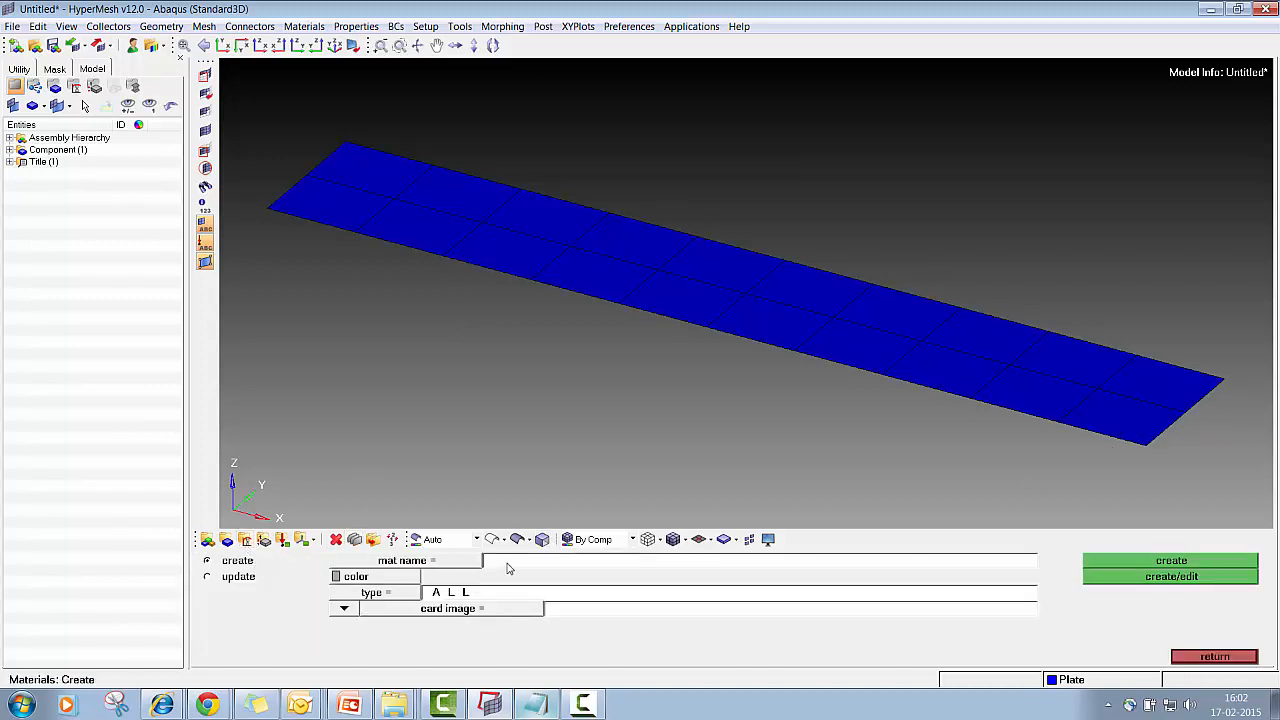
{"action": "left_click", "coordinate": [556, 566]}
{"action": "type", "text": "Steel"}
{"action": "left_click", "coordinate": [450, 609]}
{"action": "left_click", "coordinate": [504, 597]}
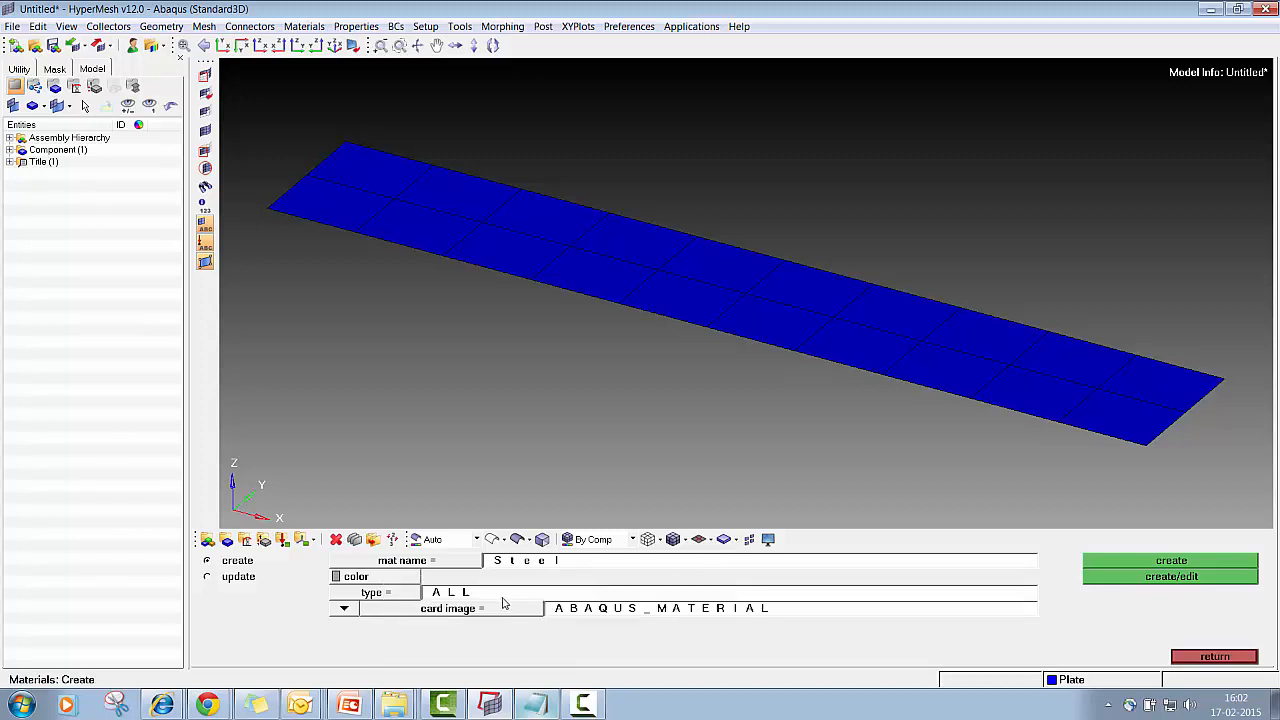
{"action": "left_click", "coordinate": [1148, 578]}
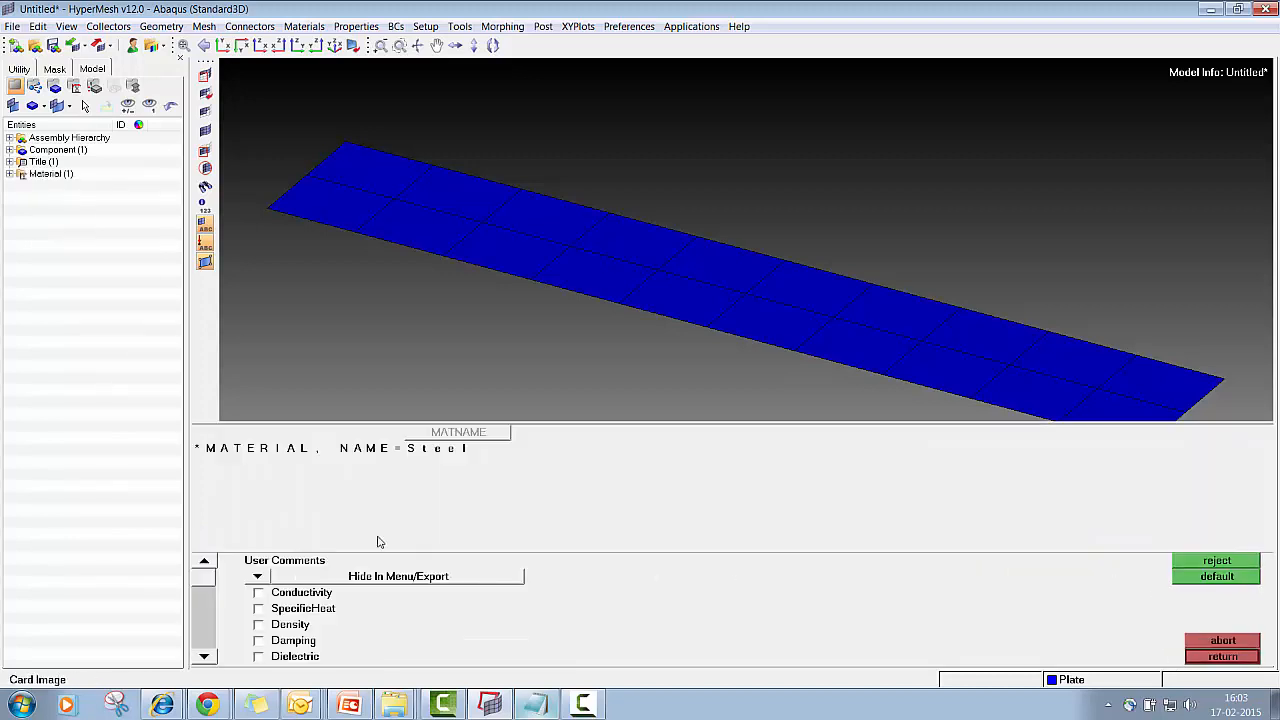
Step: Enable isotropic elastic data for Steel, with Young's modulus E 210000 and Poisson's ratio NU 0.3
{"action": "left_click", "coordinate": [204, 657]}
{"action": "left_click", "coordinate": [204, 657]}
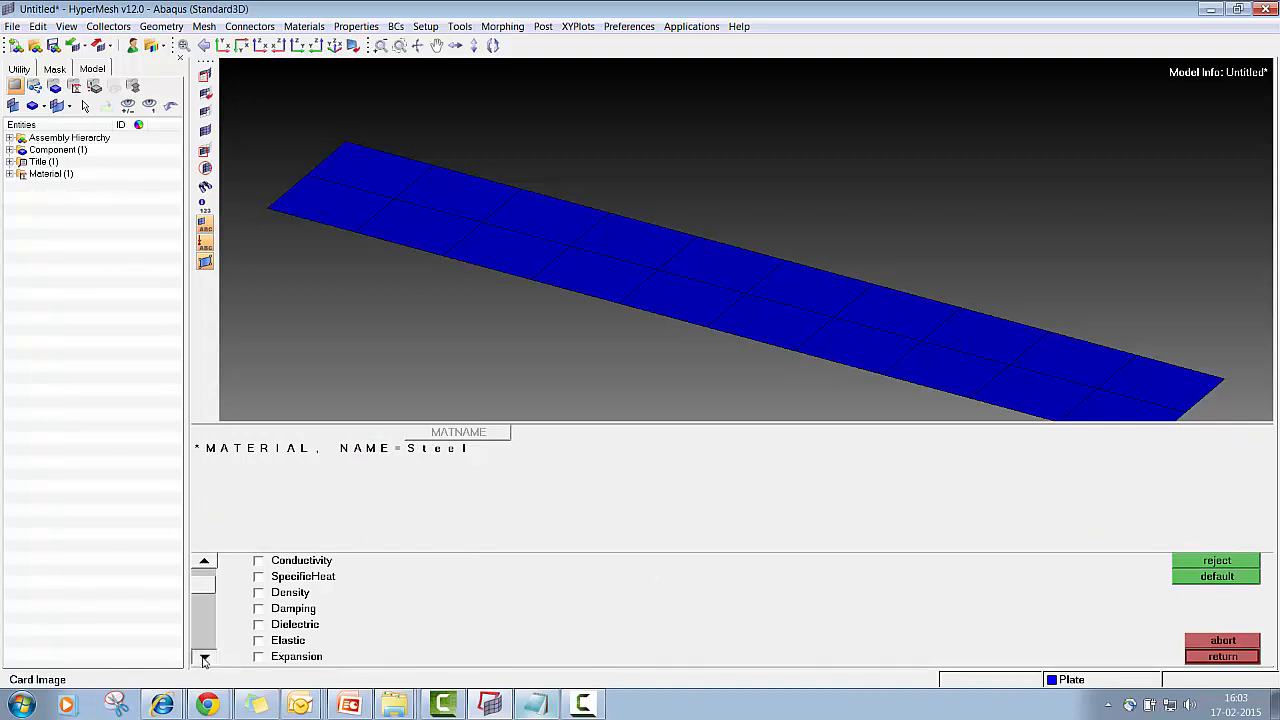
{"action": "left_click", "coordinate": [204, 657]}
{"action": "left_click", "coordinate": [268, 626]}
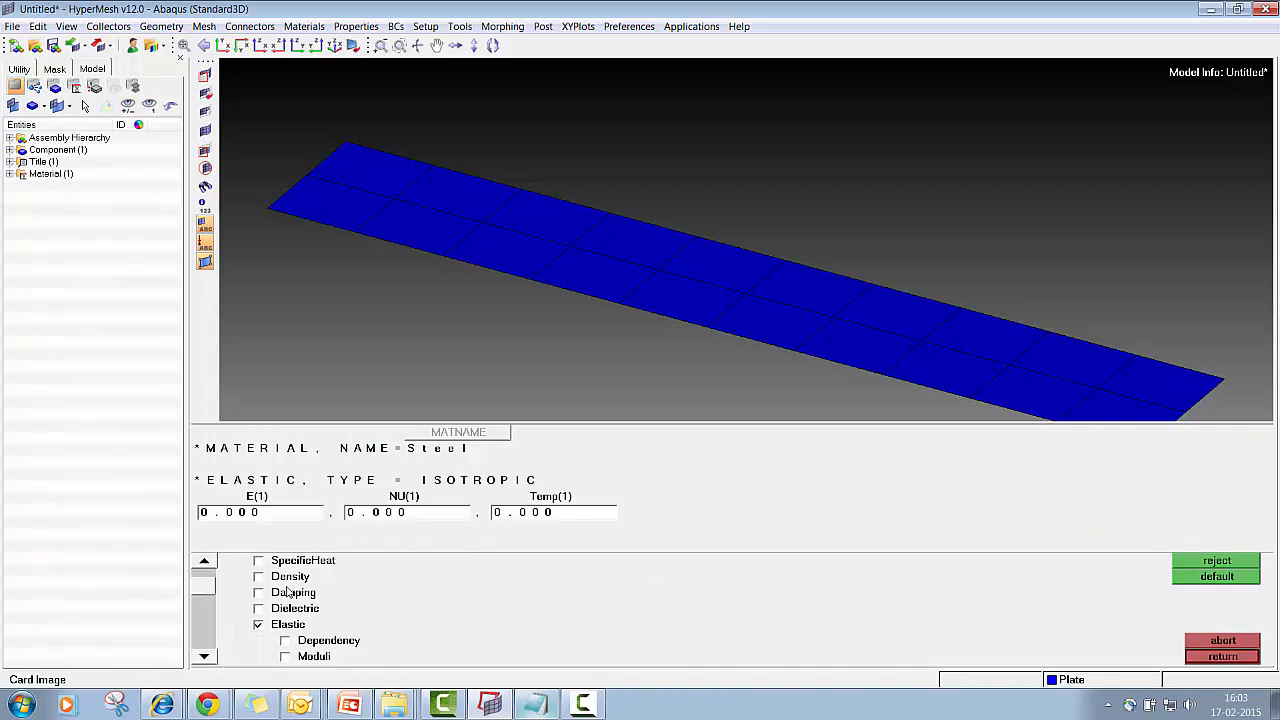
{"action": "left_click", "coordinate": [252, 514]}
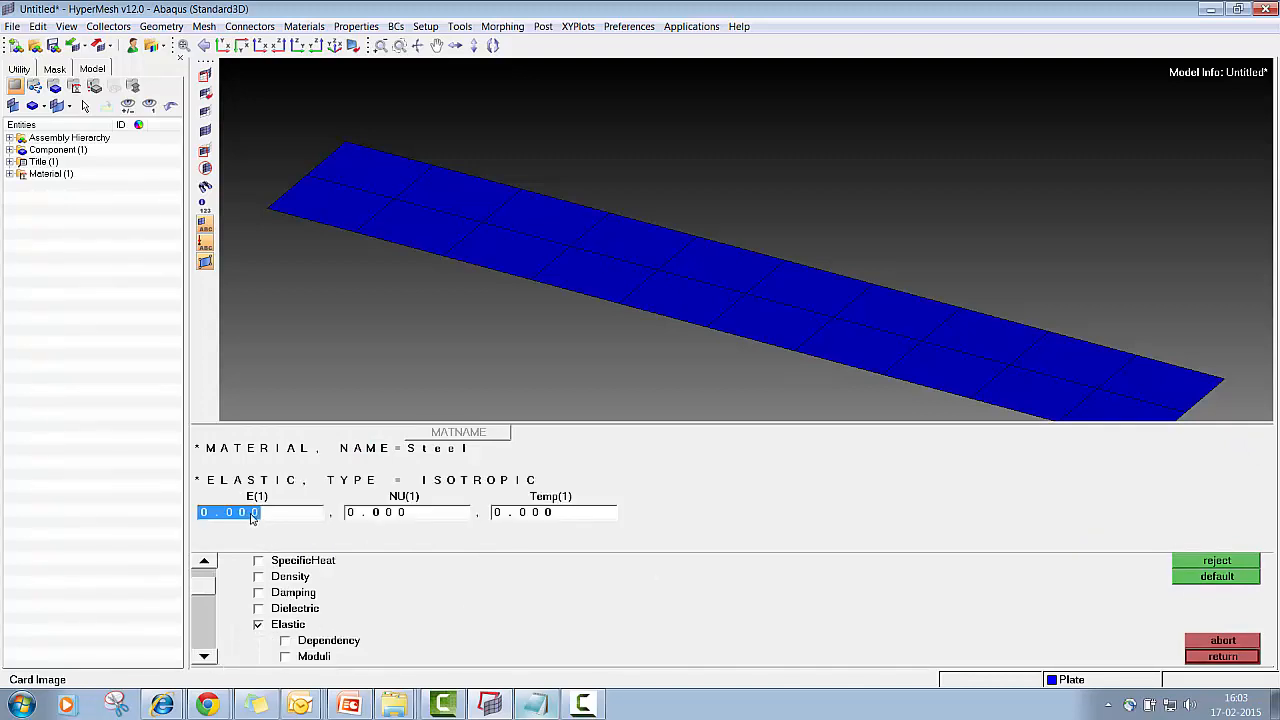
{"action": "type", "text": "21000"}
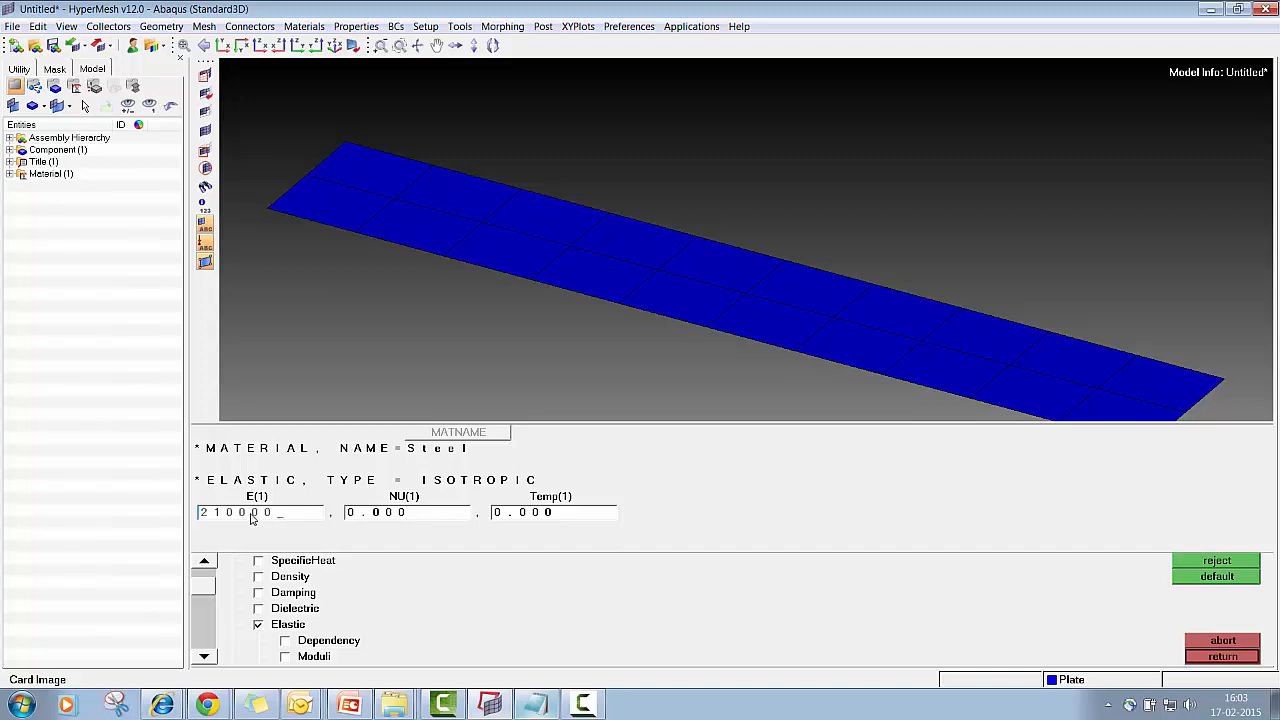
{"action": "key", "text": "Return"}
{"action": "left_click", "coordinate": [422, 519]}
{"action": "type", "text": "0.300"}
{"action": "left_click", "coordinate": [1215, 657]}
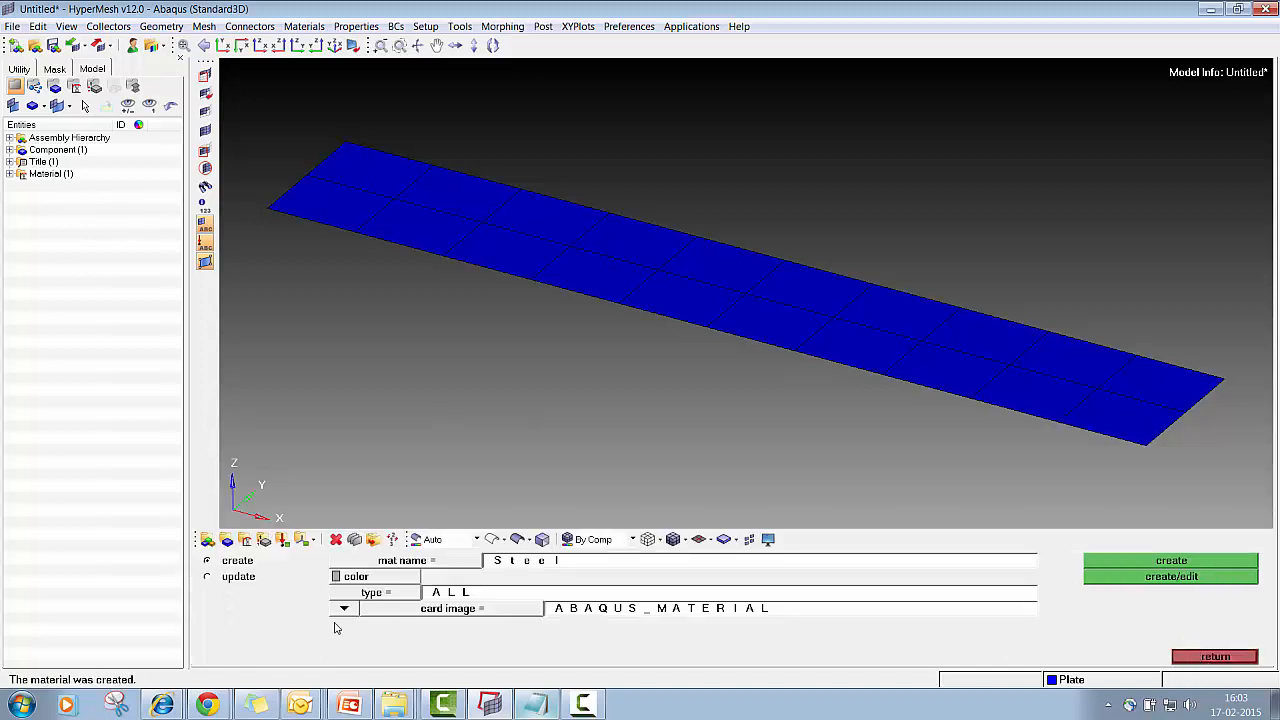
{"action": "left_click", "coordinate": [1254, 659]}
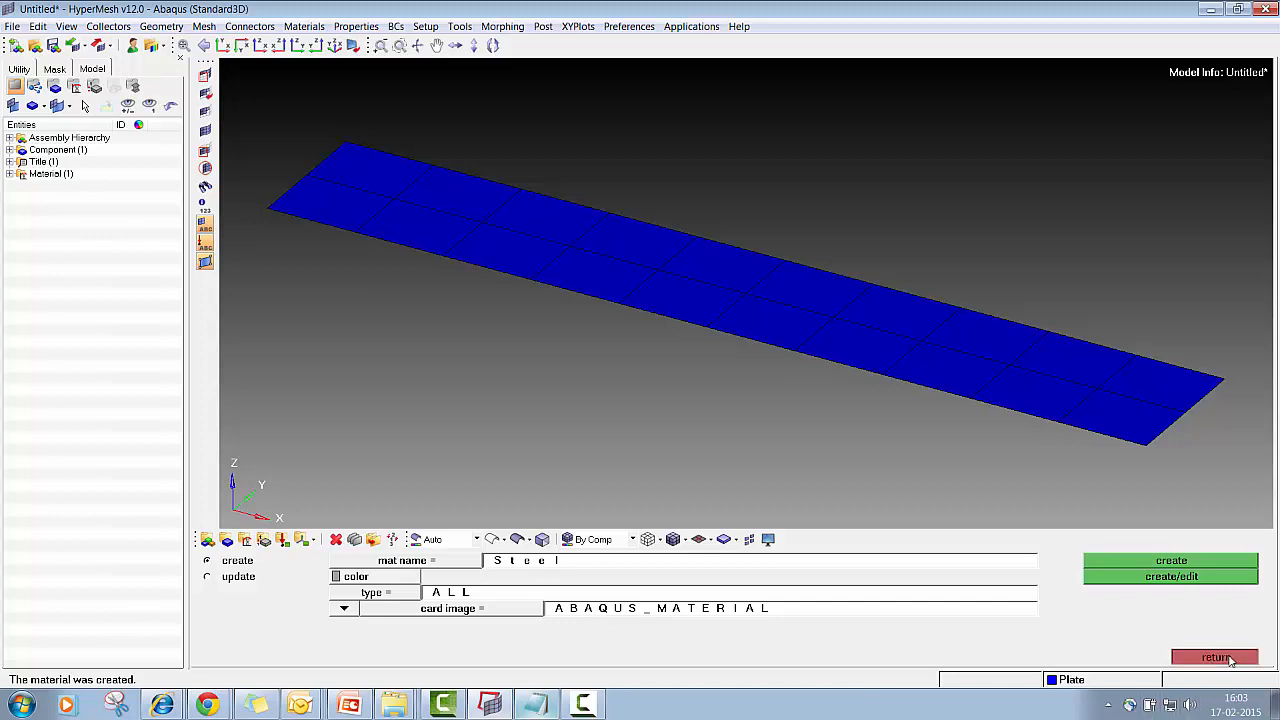
Step: Create a property named Prop with the SHELLSECTION card image and material Steel, and open its card for editing
{"action": "left_click", "coordinate": [264, 540]}
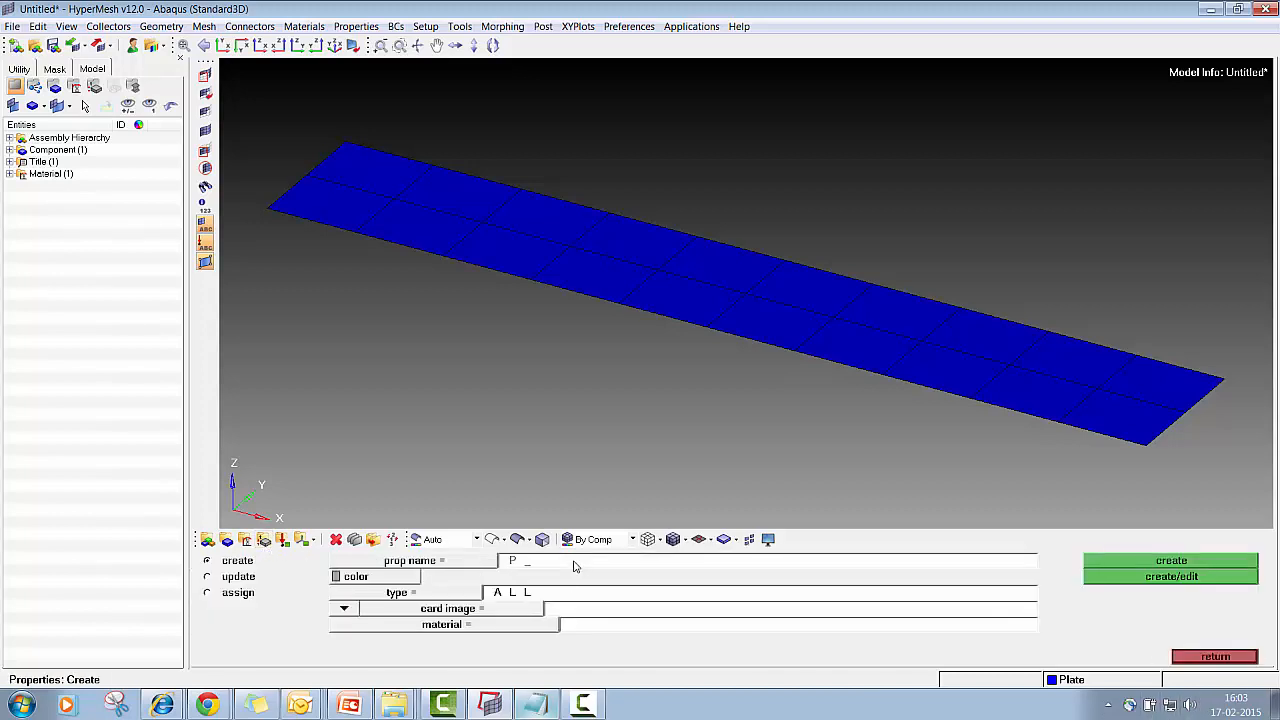
{"action": "type", "text": "Prop"}
{"action": "left_click", "coordinate": [412, 596]}
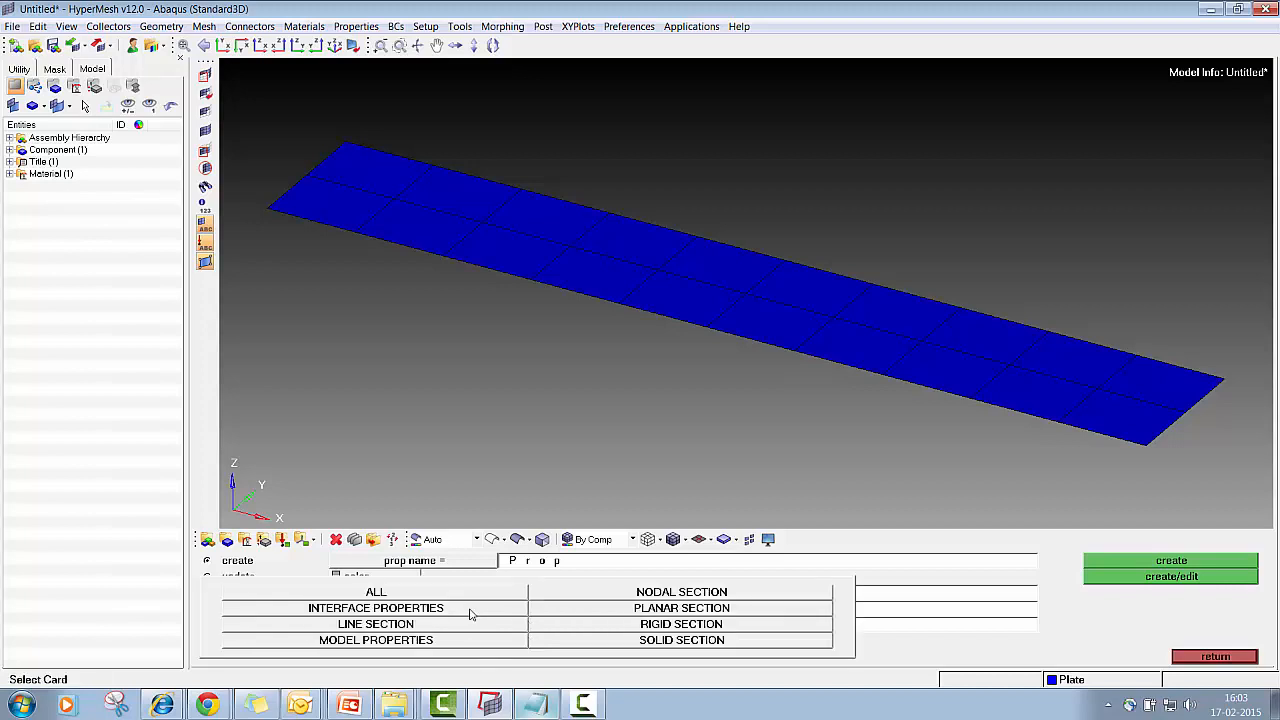
{"action": "left_click", "coordinate": [357, 592]}
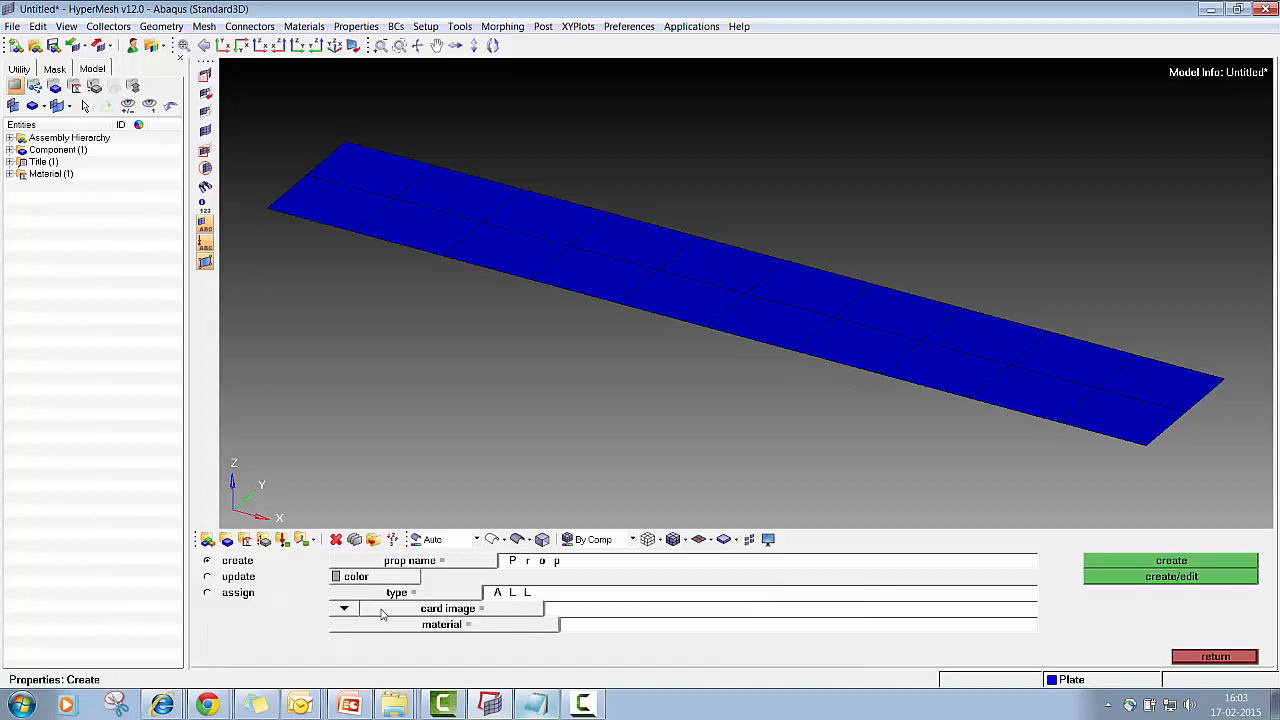
{"action": "left_click", "coordinate": [448, 612]}
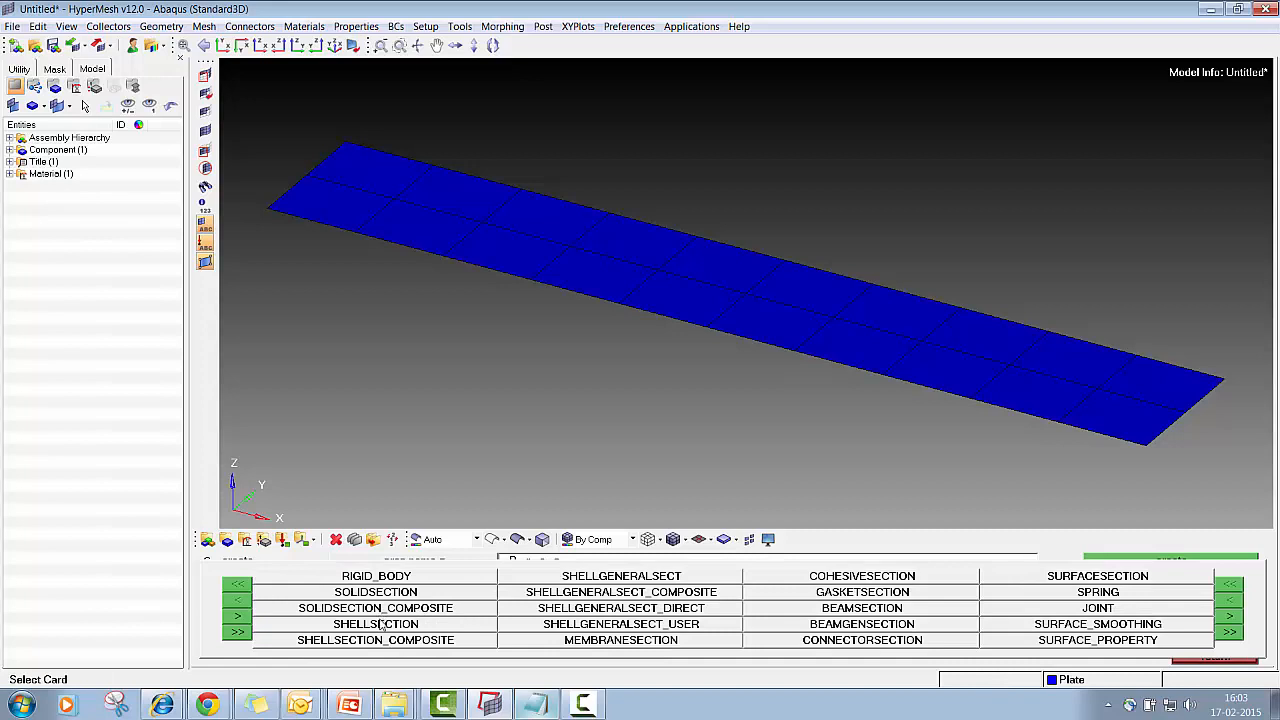
{"action": "left_click", "coordinate": [378, 625]}
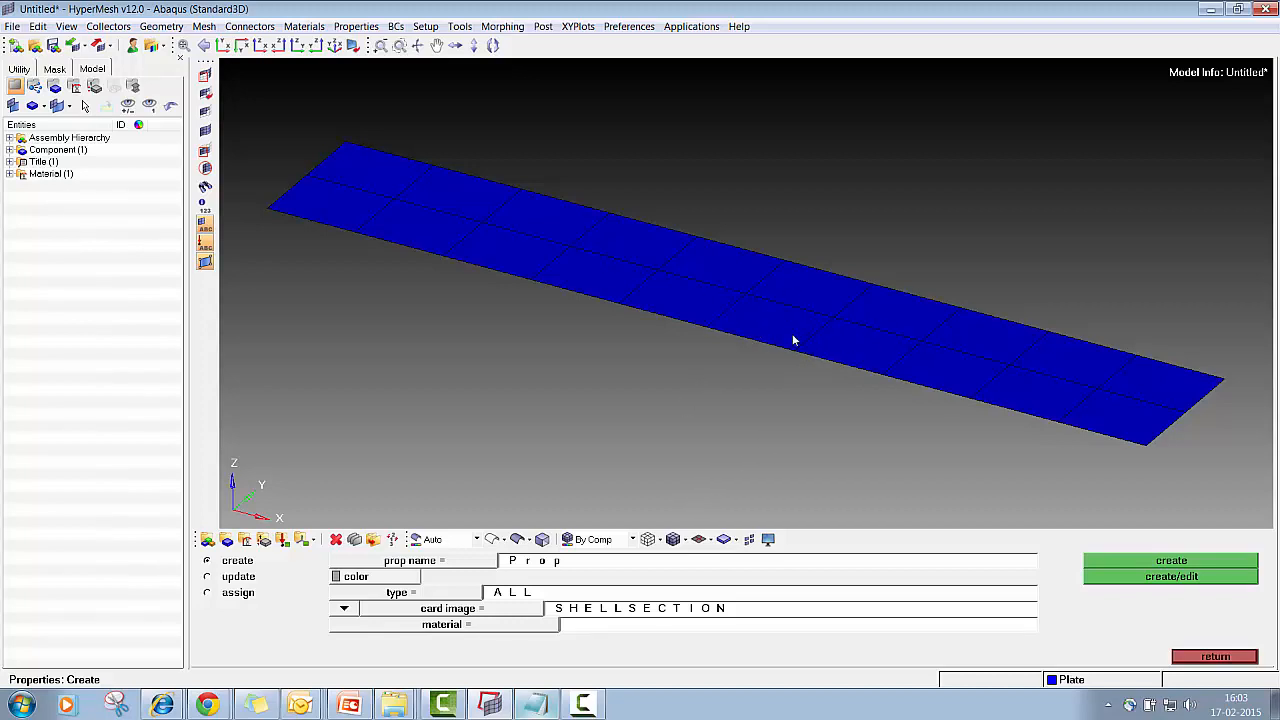
{"action": "left_click", "coordinate": [469, 627]}
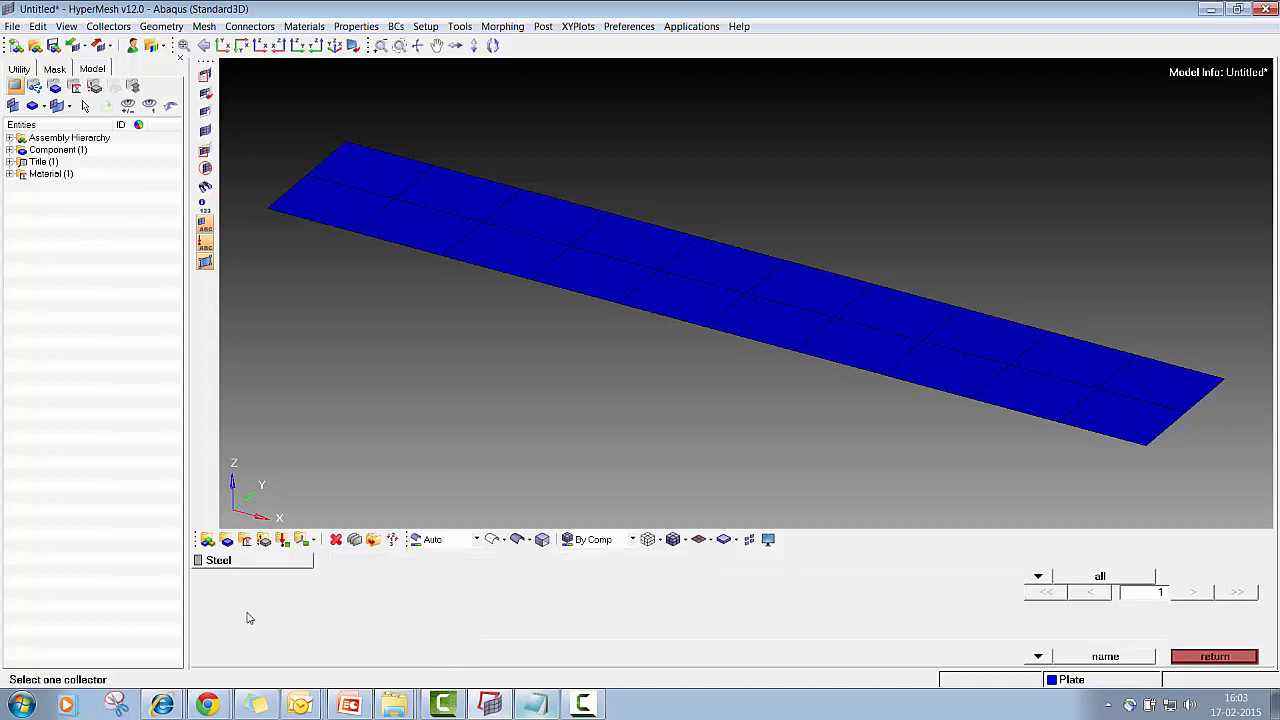
{"action": "left_click", "coordinate": [216, 561]}
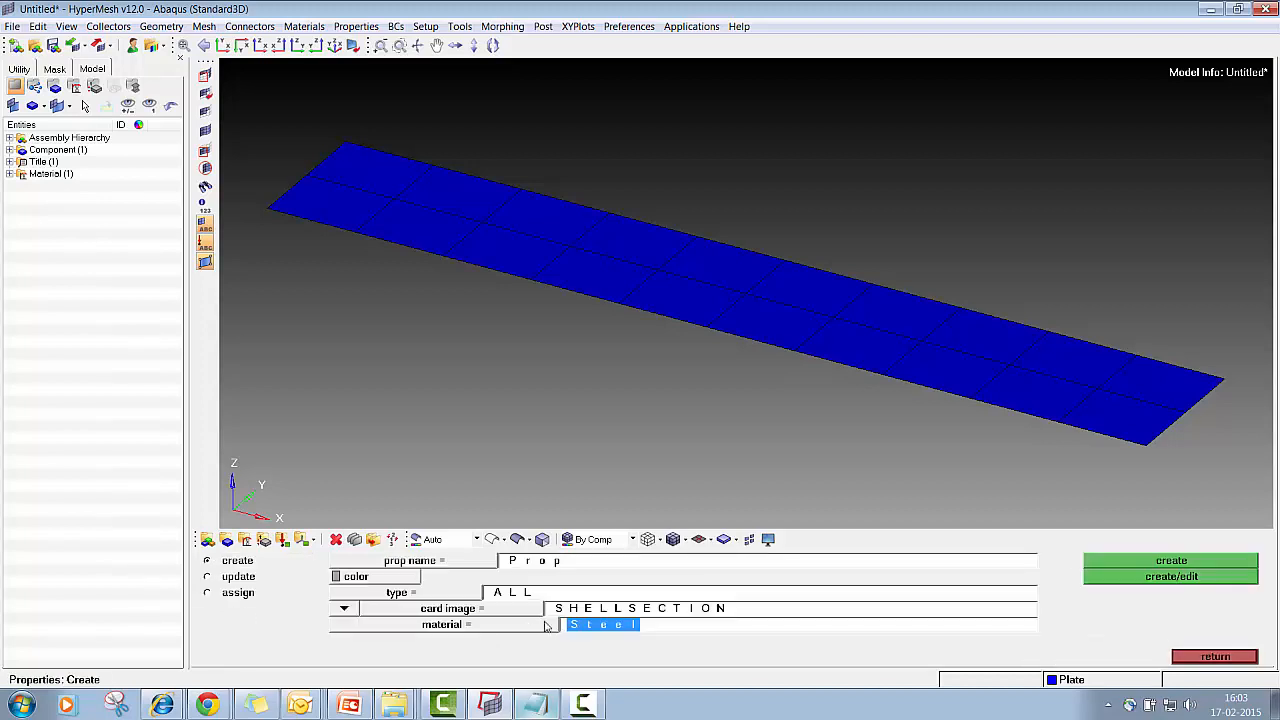
{"action": "left_click", "coordinate": [1182, 579]}
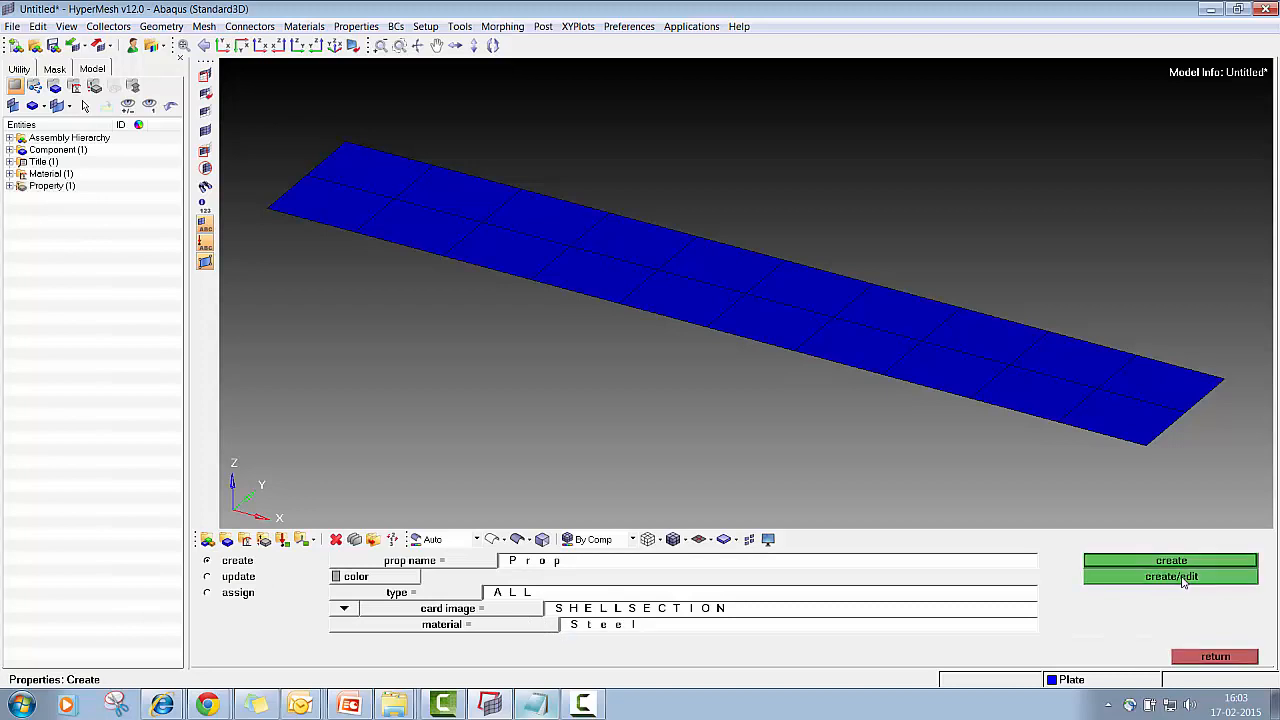
Step: Set the shell section's thickness to 2 and its number of integration points to 3
{"action": "left_click", "coordinate": [284, 467]}
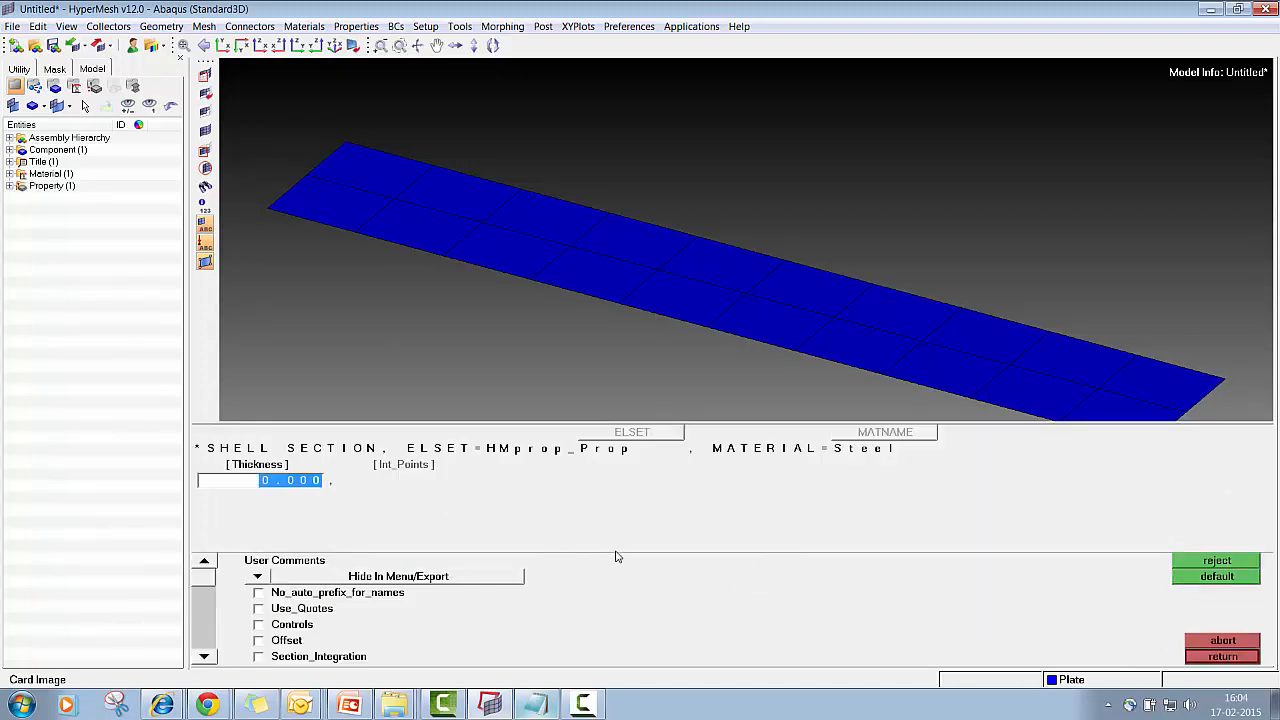
{"action": "type", "text": "2"}
{"action": "key", "text": "Return"}
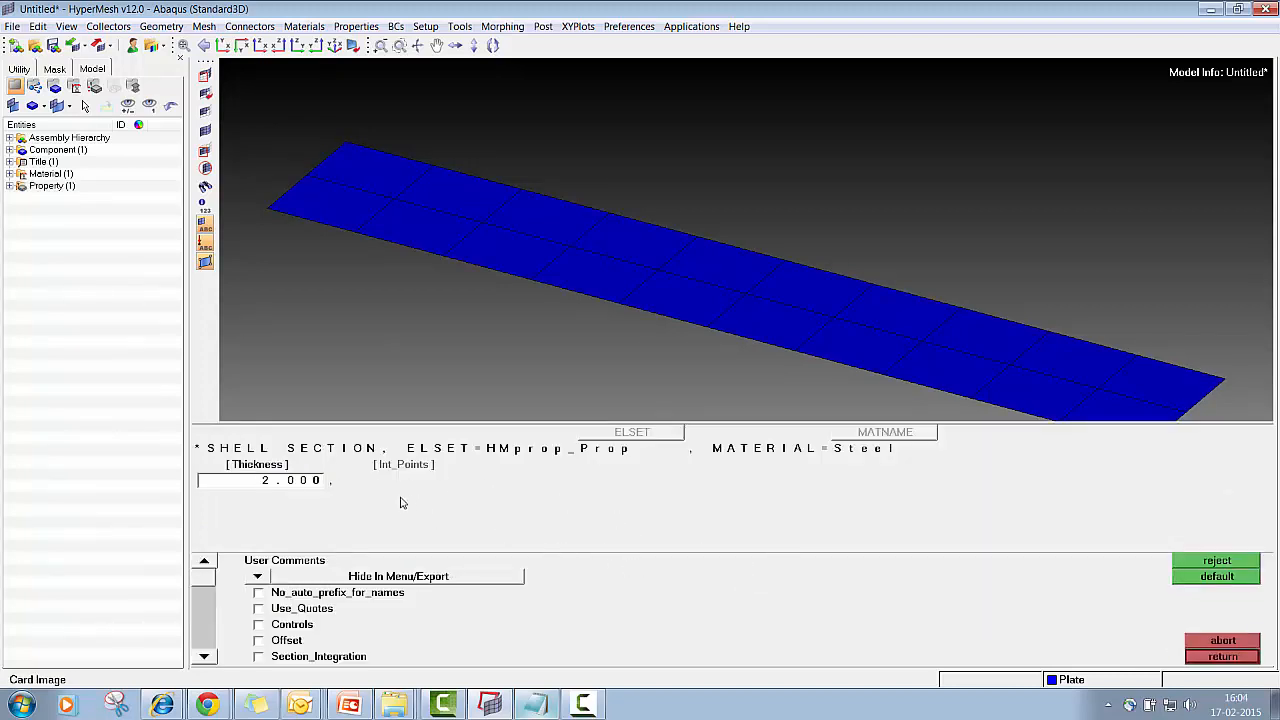
{"action": "left_click", "coordinate": [412, 470]}
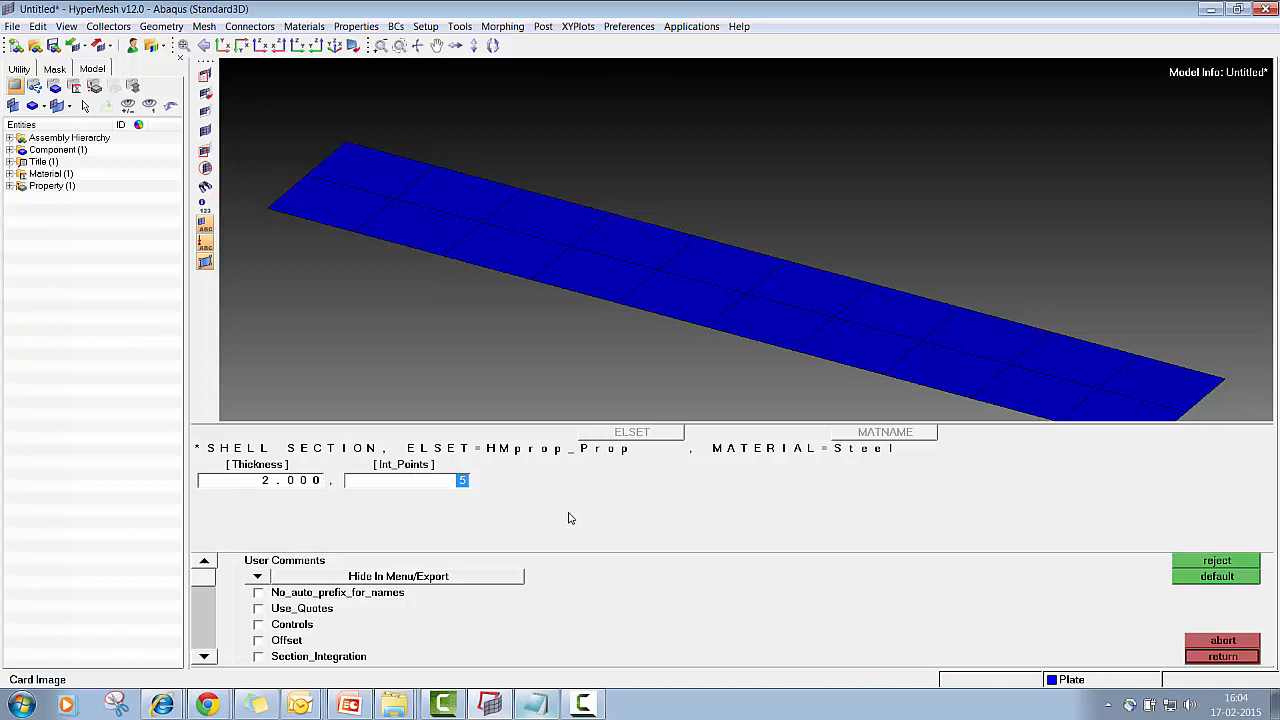
{"action": "type", "text": "3"}
{"action": "key", "text": "Return"}
{"action": "left_click", "coordinate": [1214, 656]}
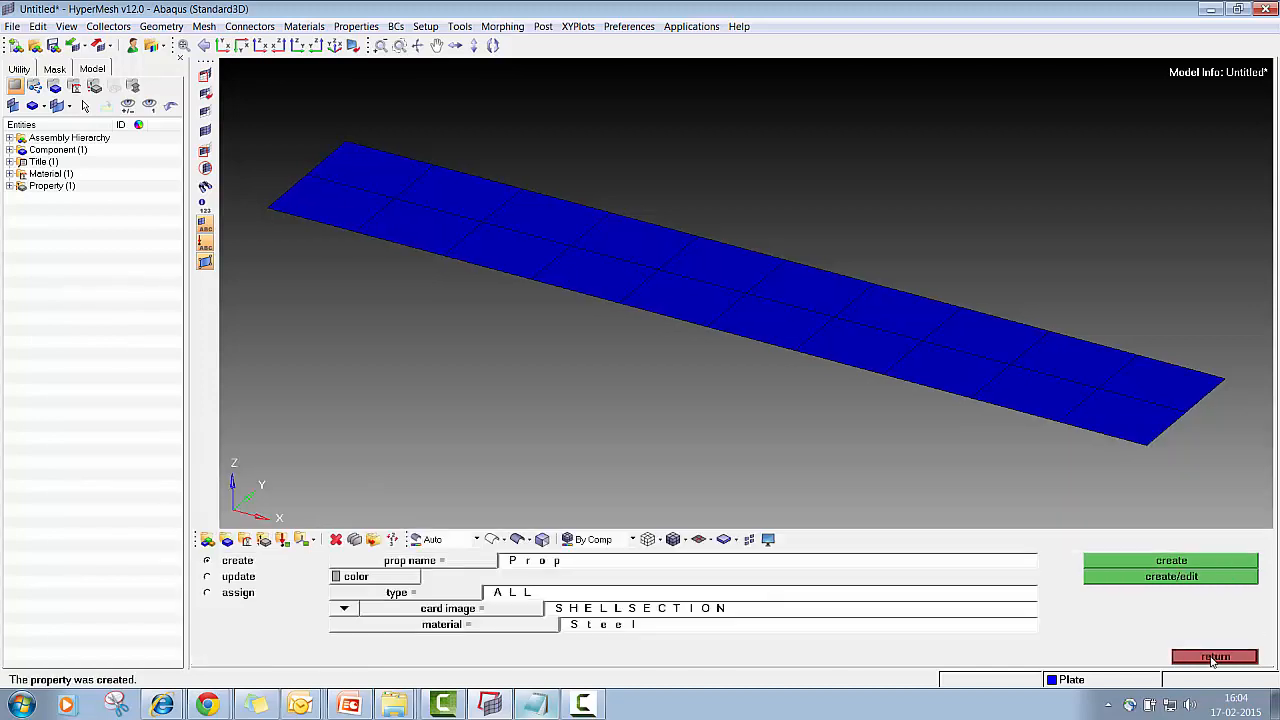
{"action": "left_click", "coordinate": [227, 540]}
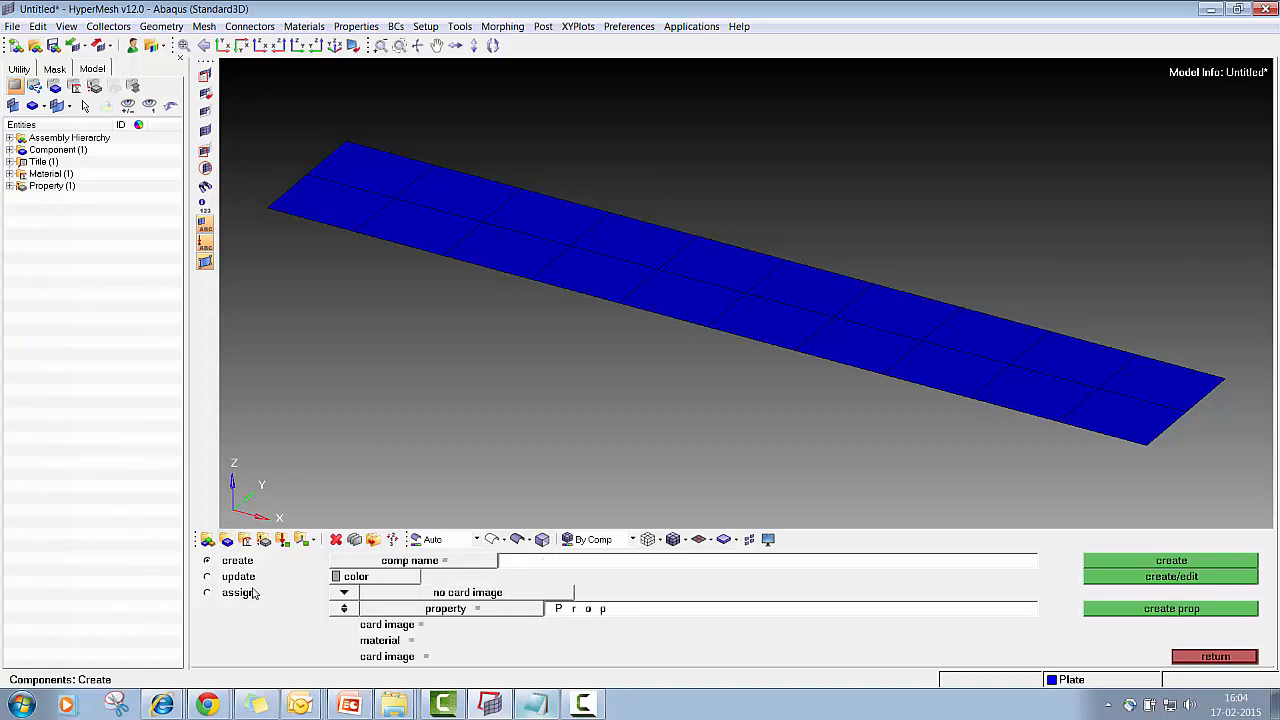
{"action": "left_click", "coordinate": [233, 578]}
{"action": "key", "text": "d"}
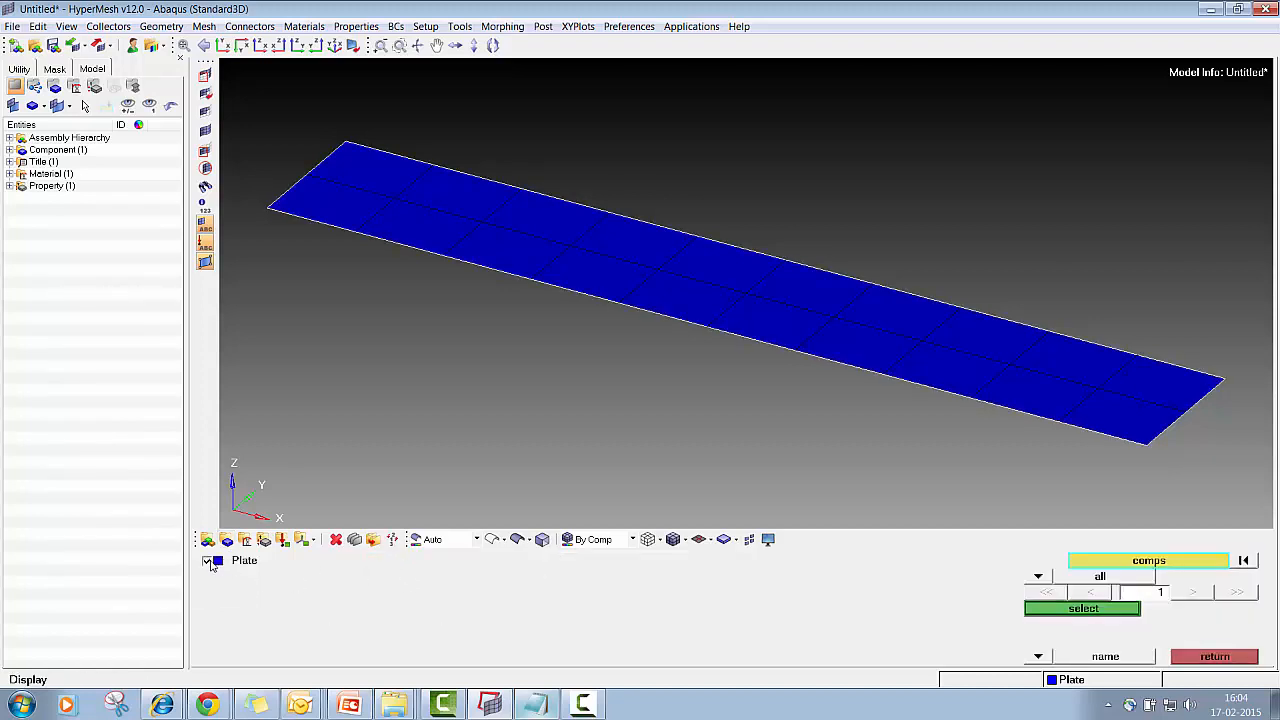
{"action": "left_click", "coordinate": [1197, 660]}
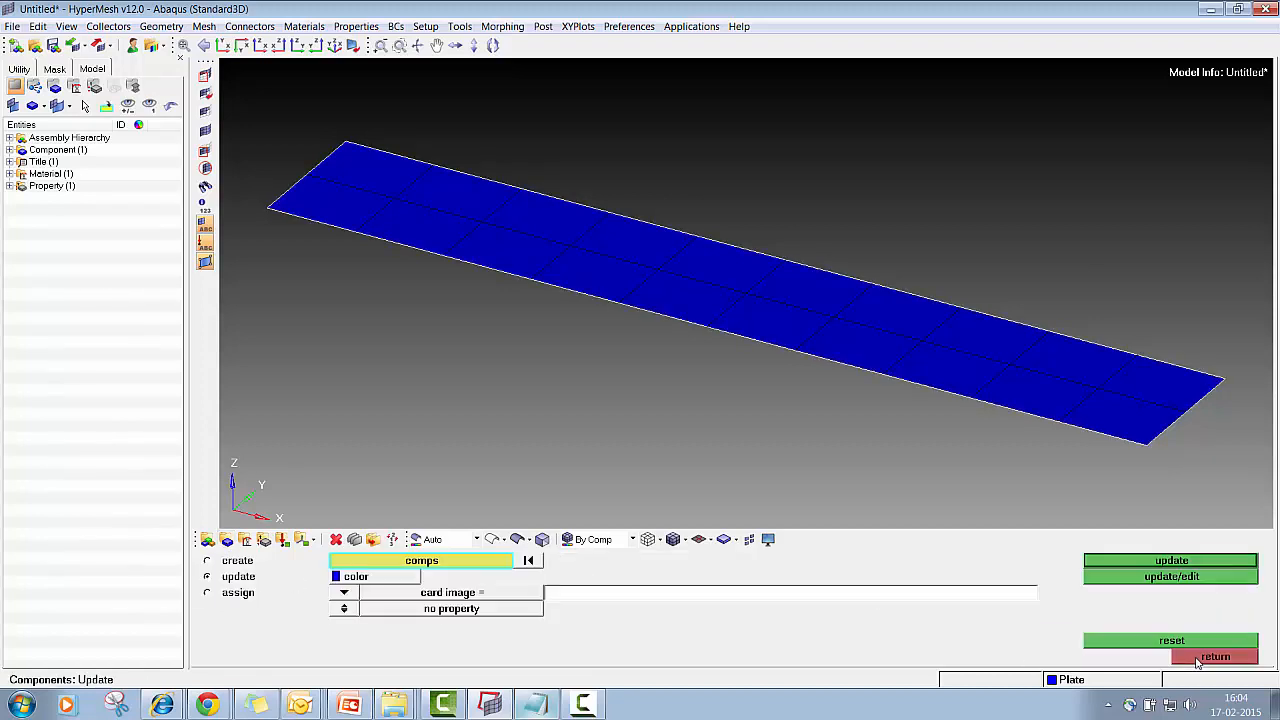
{"action": "left_click", "coordinate": [1197, 660]}
{"action": "left_click", "coordinate": [1197, 660]}
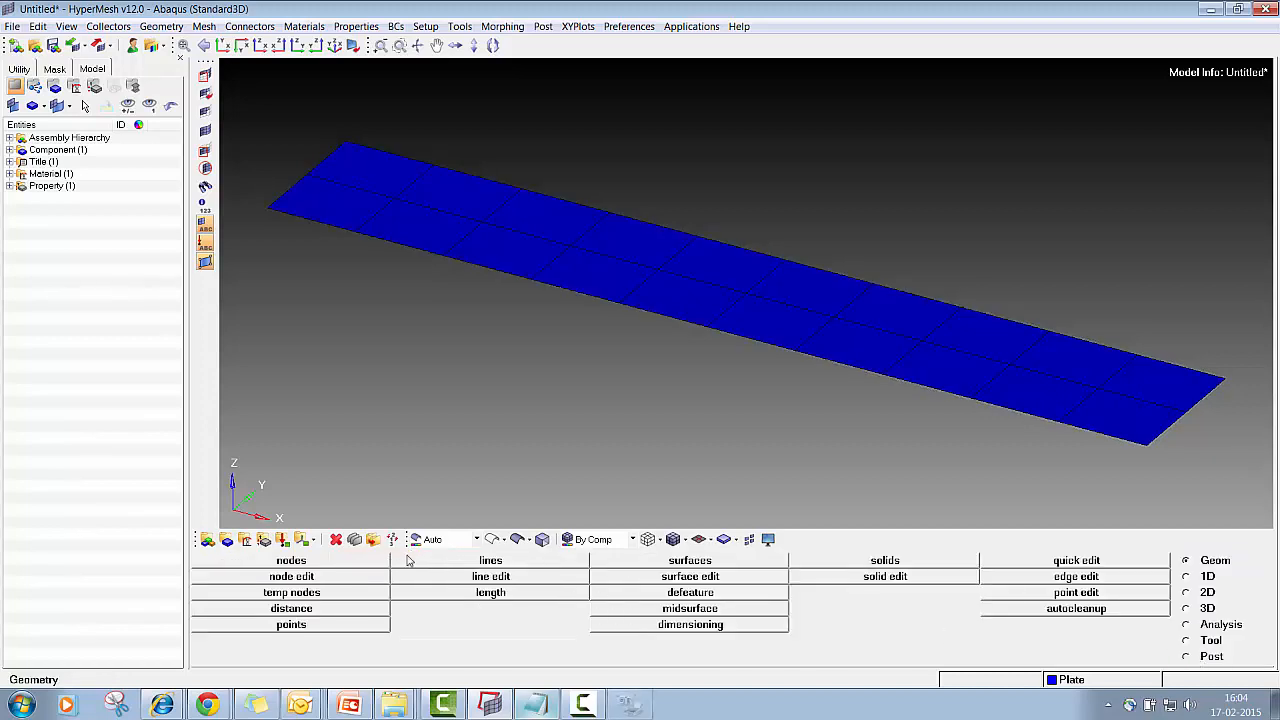
Step: Update the Plate component so that it uses the property Prop
{"action": "left_click", "coordinate": [228, 541]}
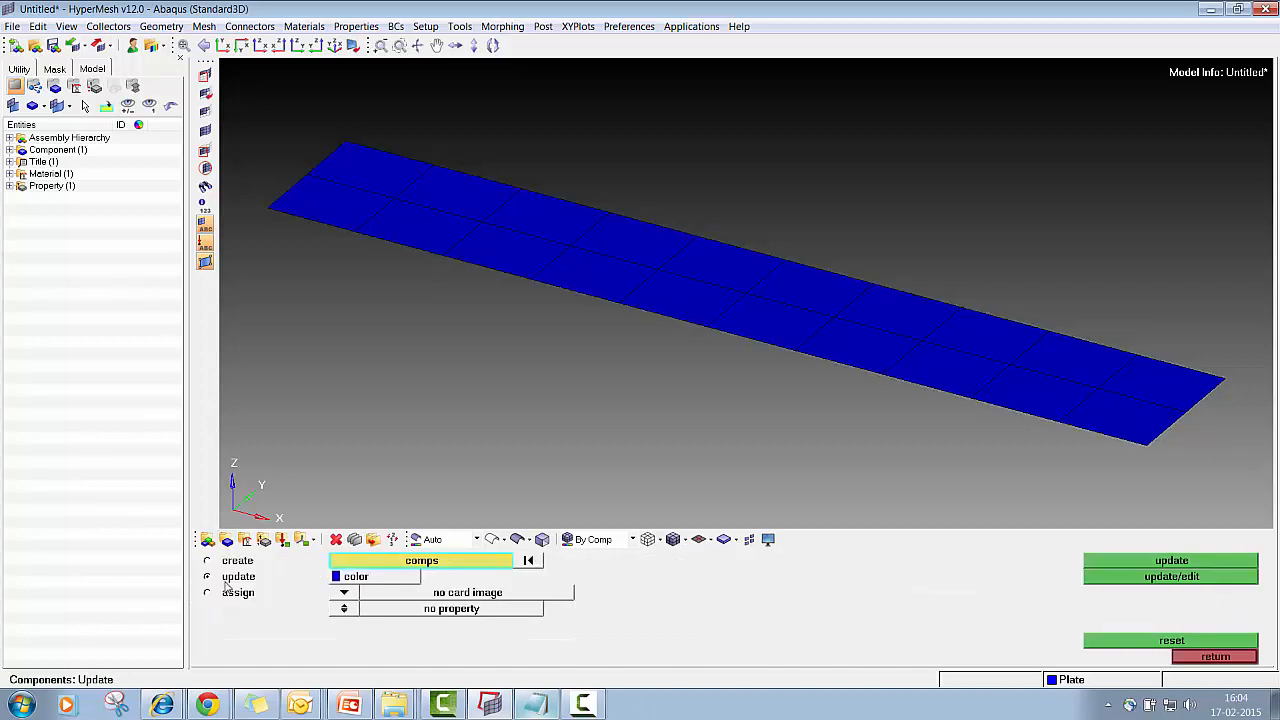
{"action": "left_click", "coordinate": [398, 562]}
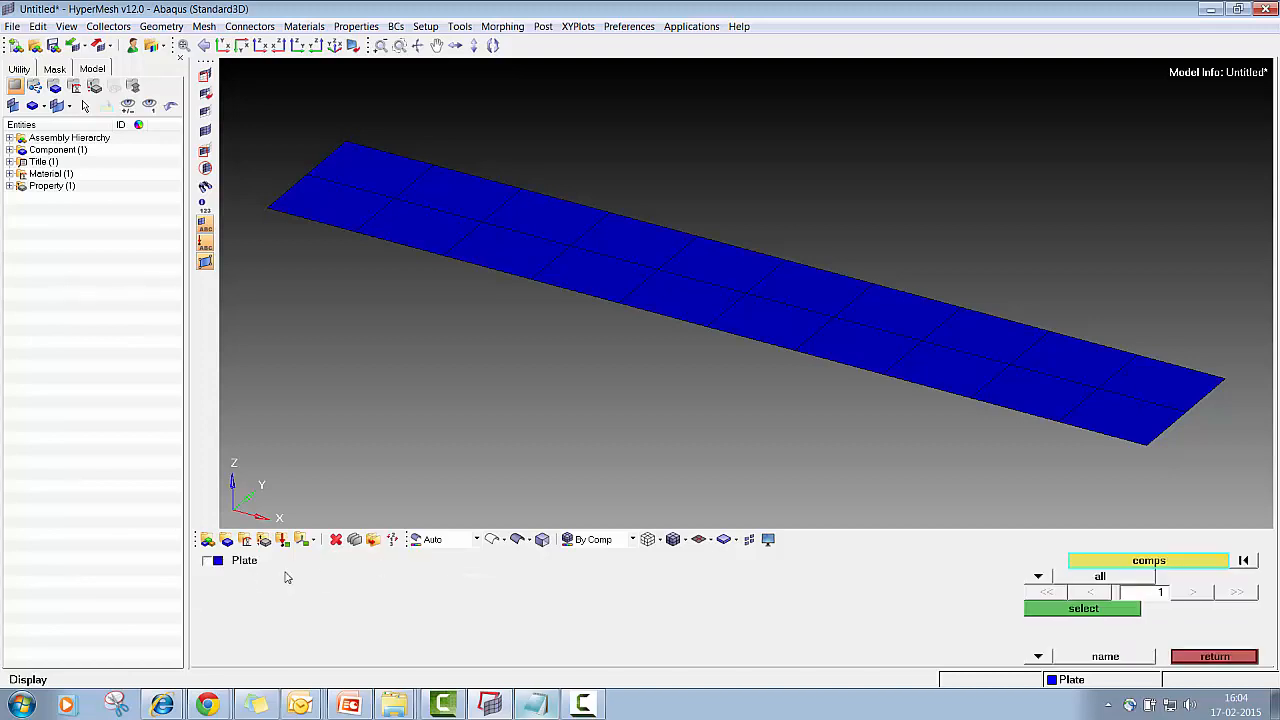
{"action": "left_click", "coordinate": [213, 566]}
{"action": "left_click", "coordinate": [1066, 608]}
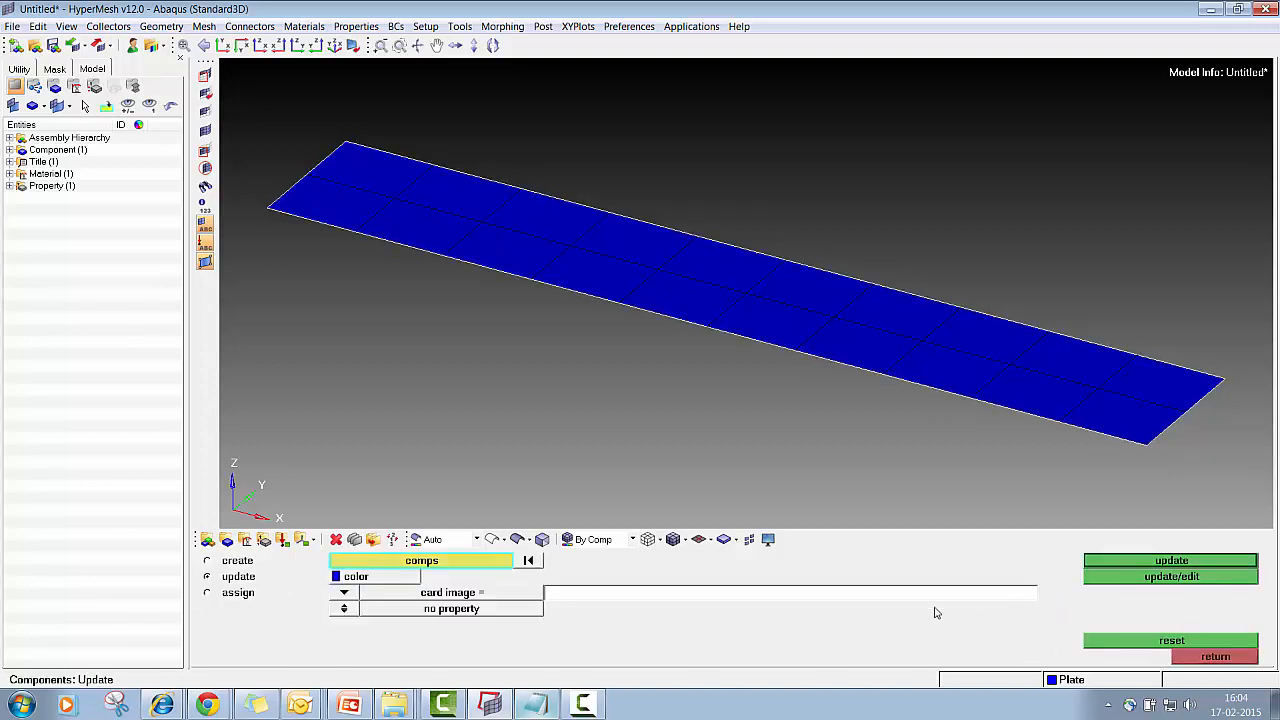
{"action": "left_click", "coordinate": [344, 608]}
{"action": "left_click", "coordinate": [445, 608]}
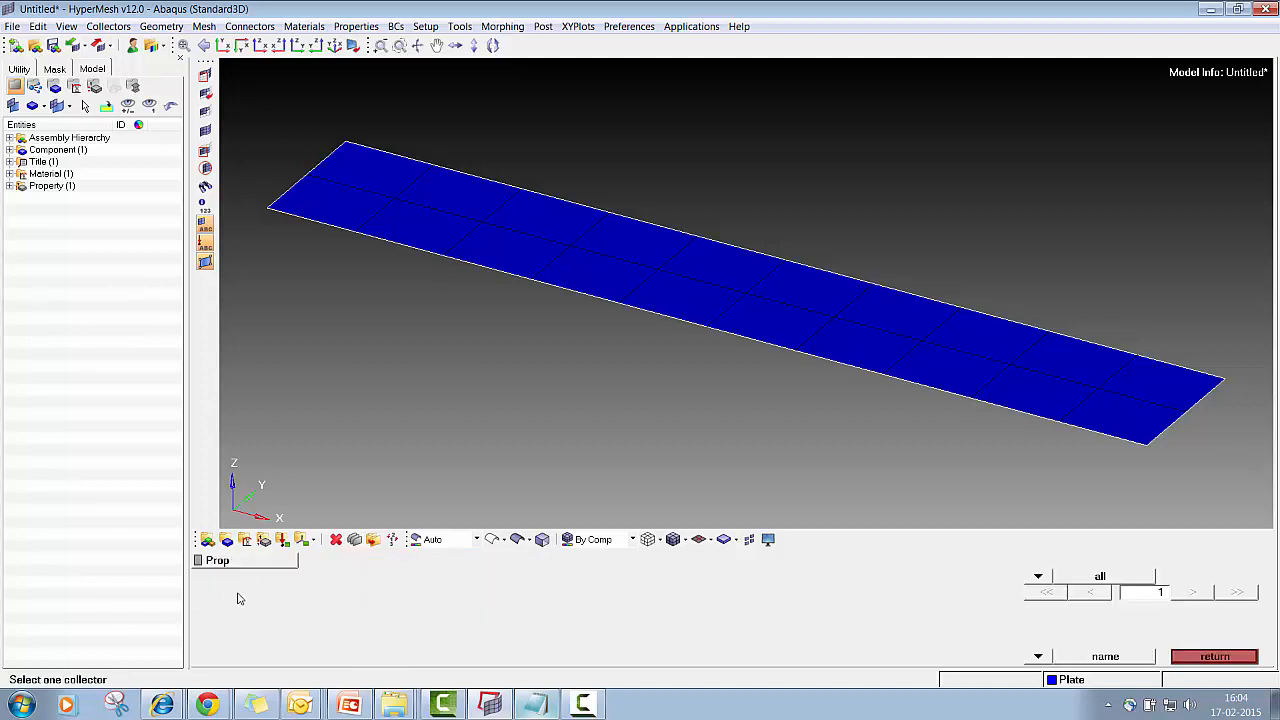
{"action": "left_click", "coordinate": [213, 563]}
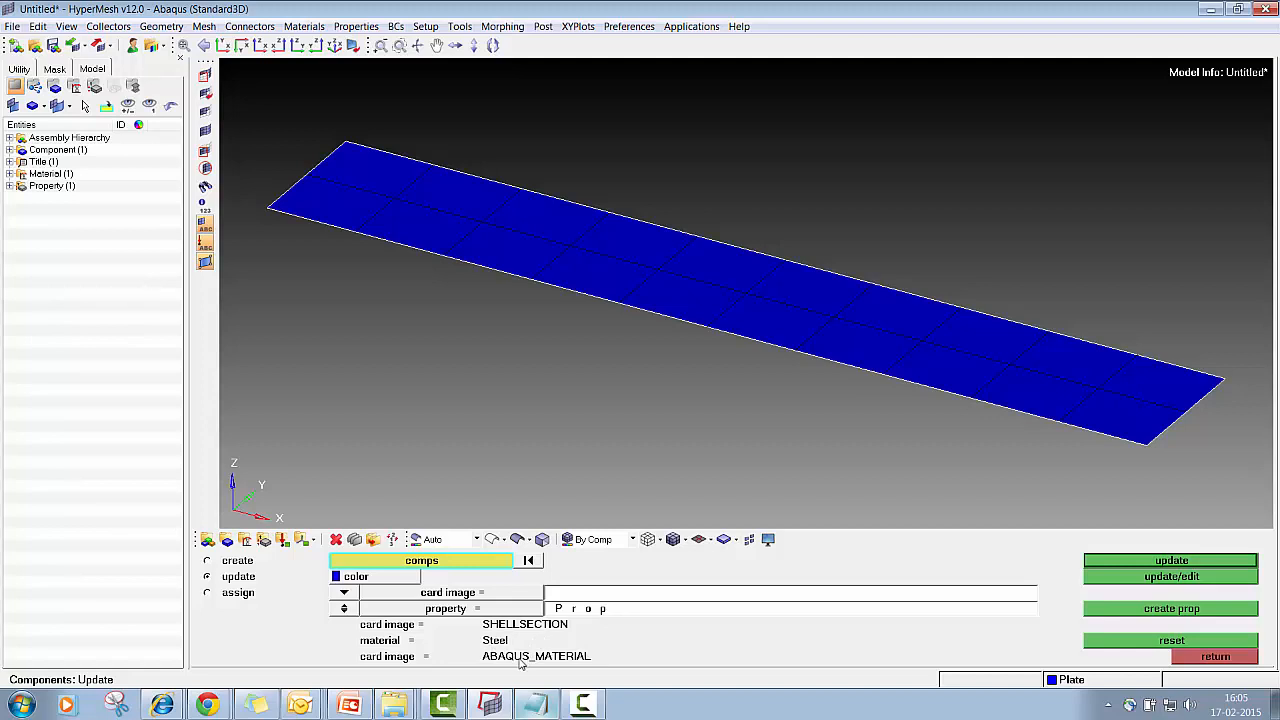
{"action": "left_click", "coordinate": [1172, 562]}
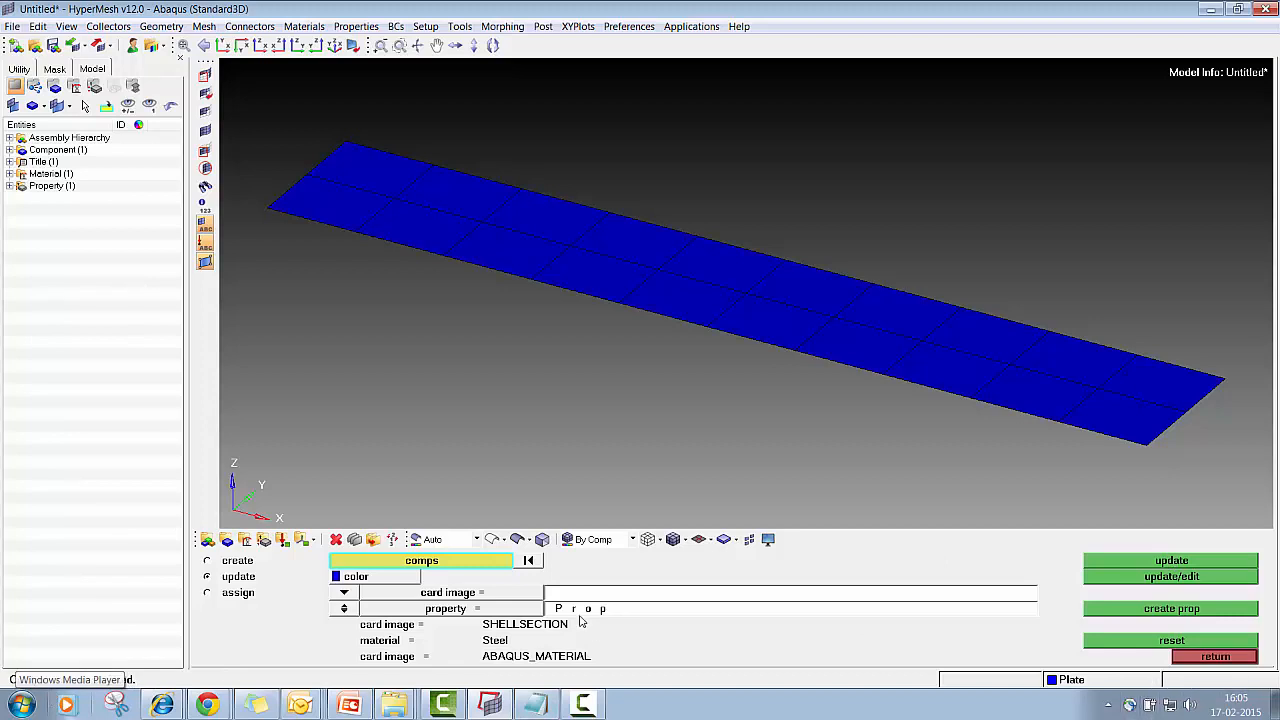
{"action": "left_click", "coordinate": [1212, 657]}
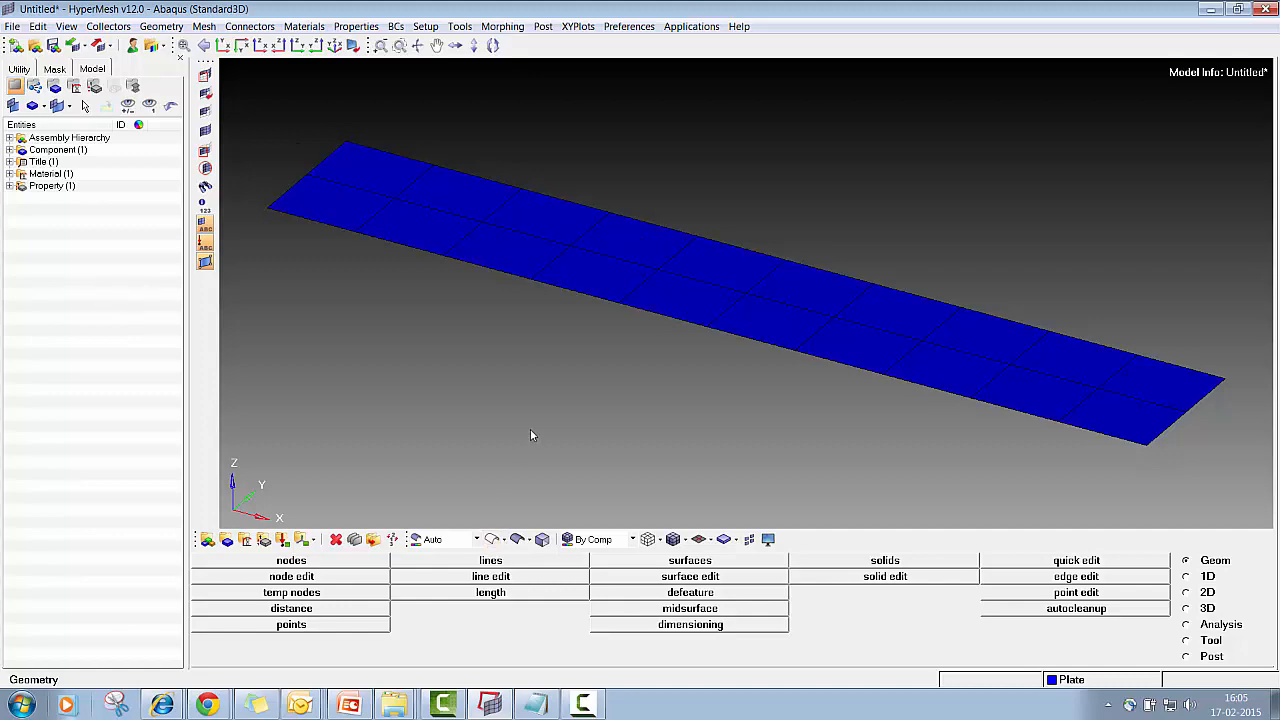
Step: Check the Notepad step list, and in HyperMesh create an orange load collector named BC without a card image
{"action": "left_click", "coordinate": [535, 704]}
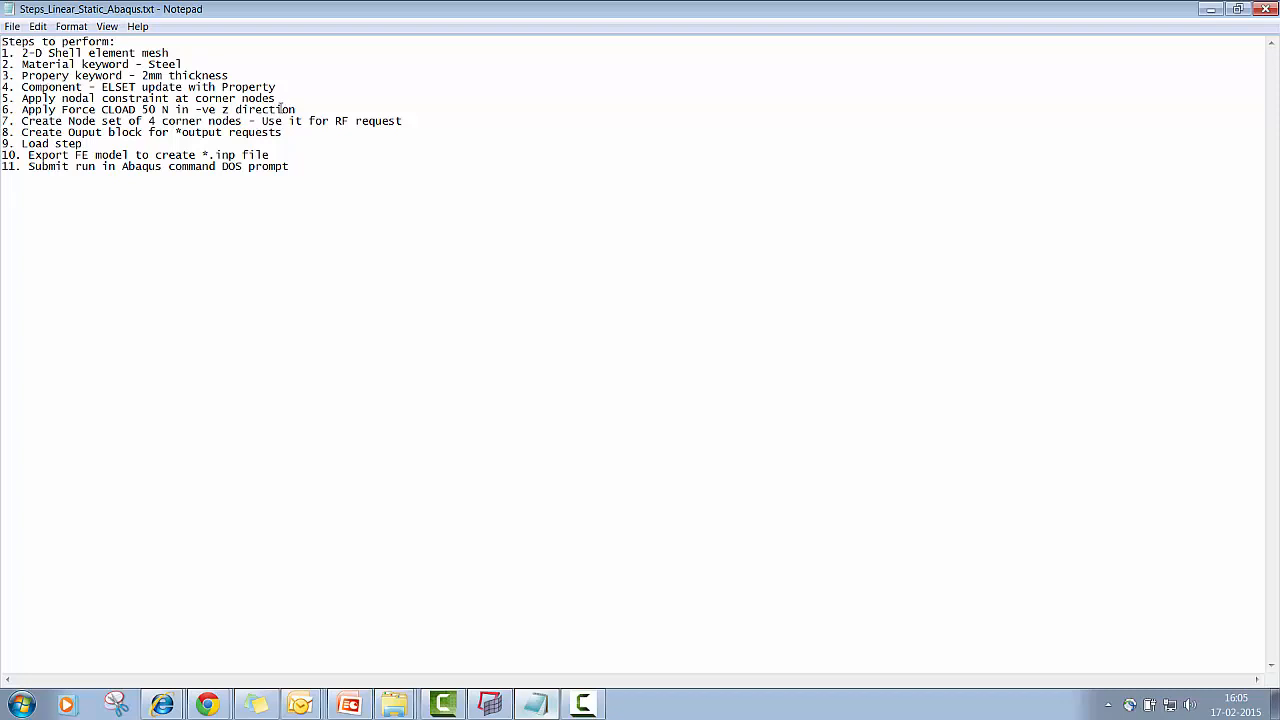
{"action": "left_click", "coordinate": [1211, 10]}
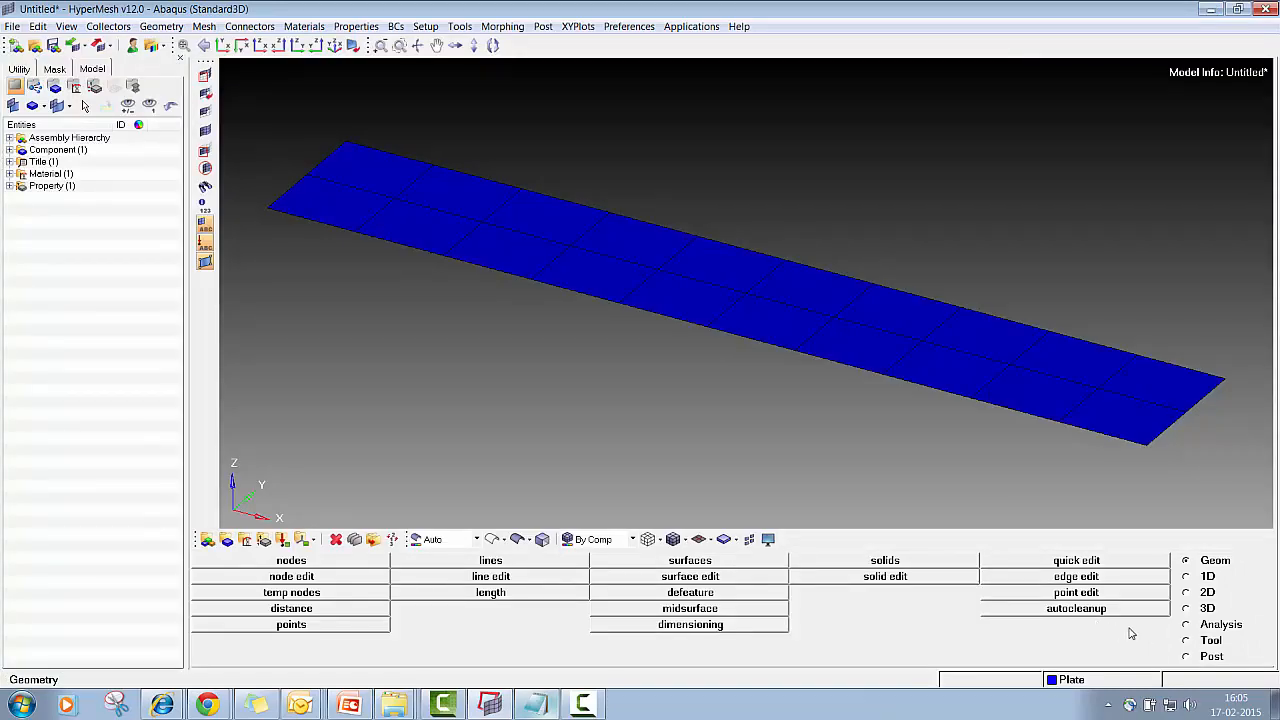
{"action": "left_click", "coordinate": [1203, 626]}
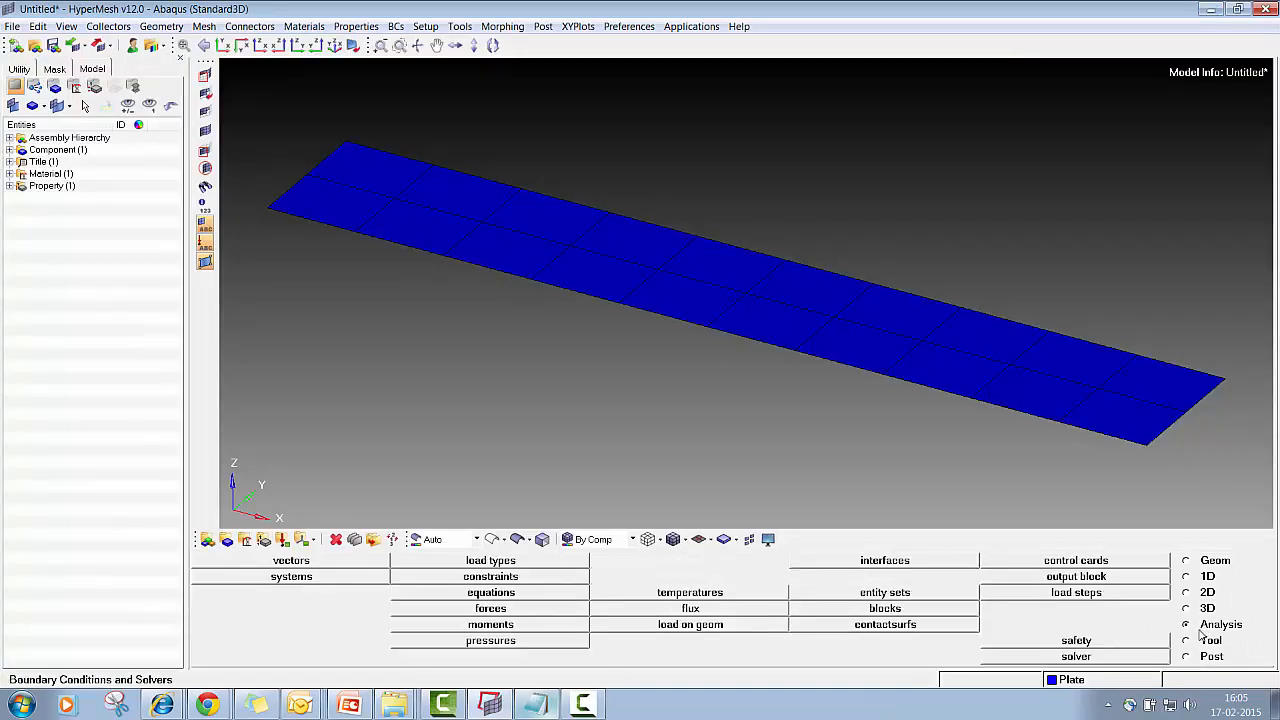
{"action": "left_click", "coordinate": [283, 541]}
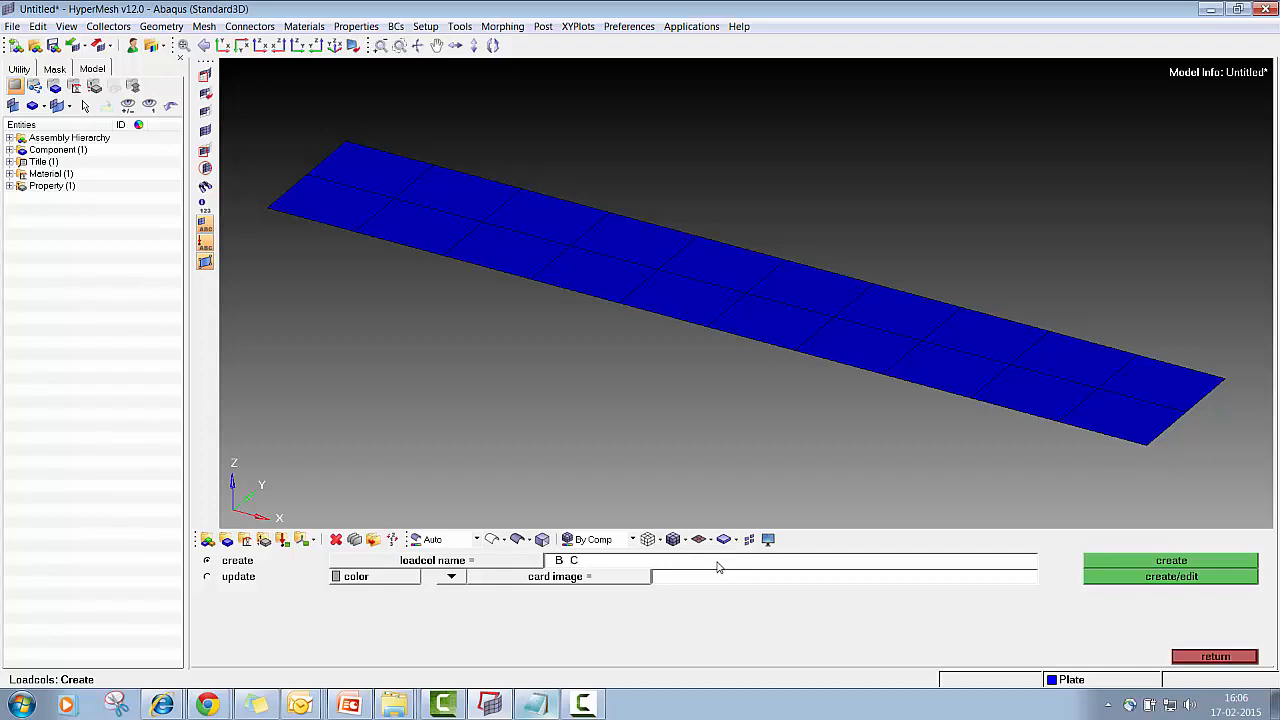
{"action": "left_click", "coordinate": [366, 578]}
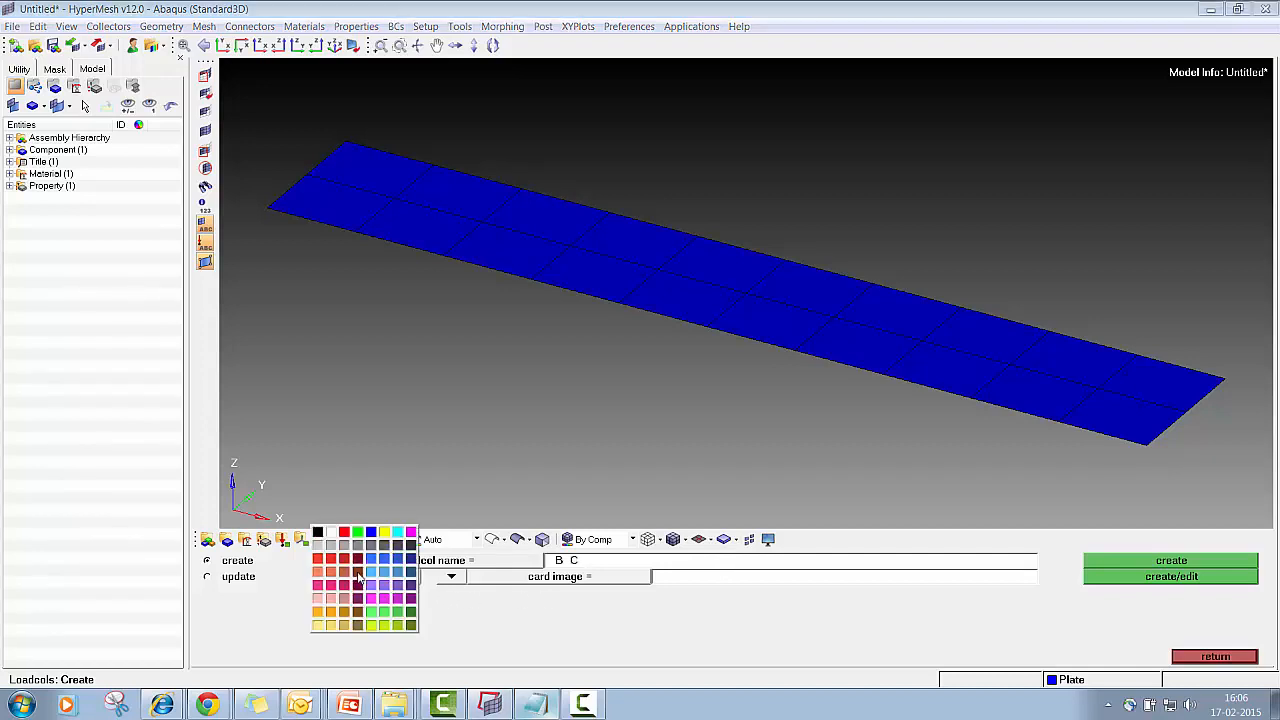
{"action": "left_click", "coordinate": [318, 612]}
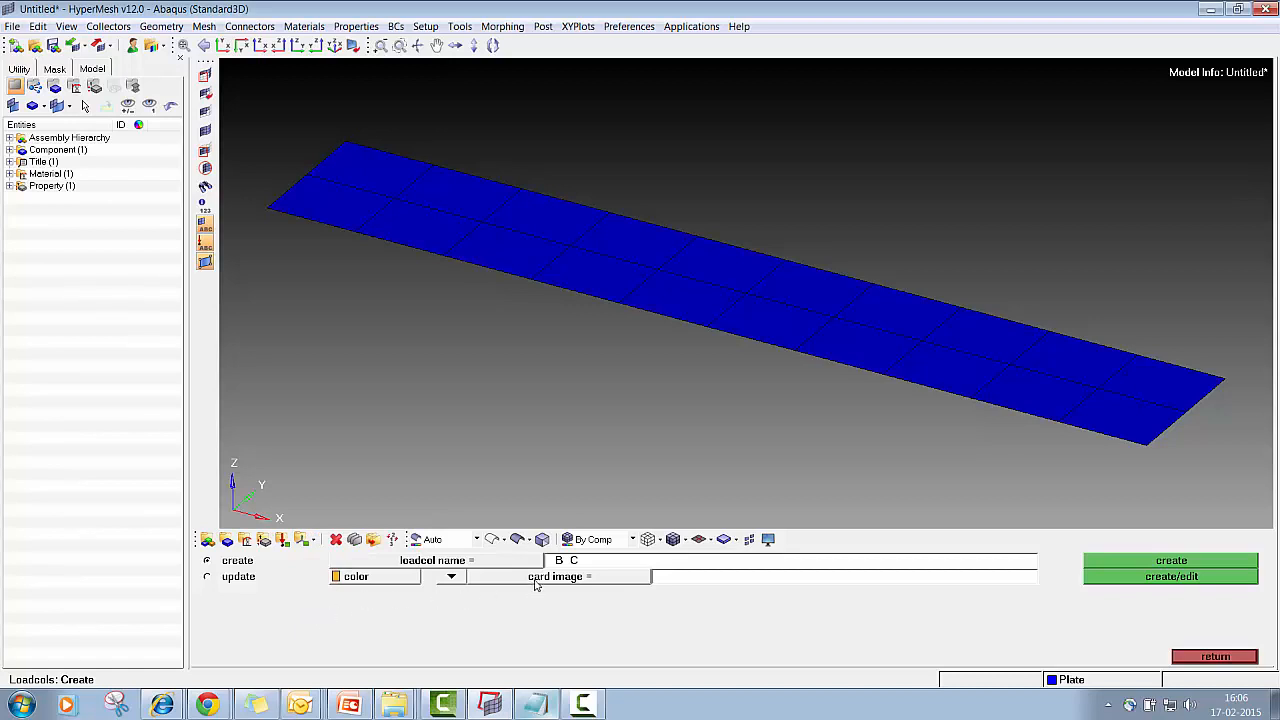
{"action": "left_click", "coordinate": [456, 579]}
{"action": "left_click", "coordinate": [443, 596]}
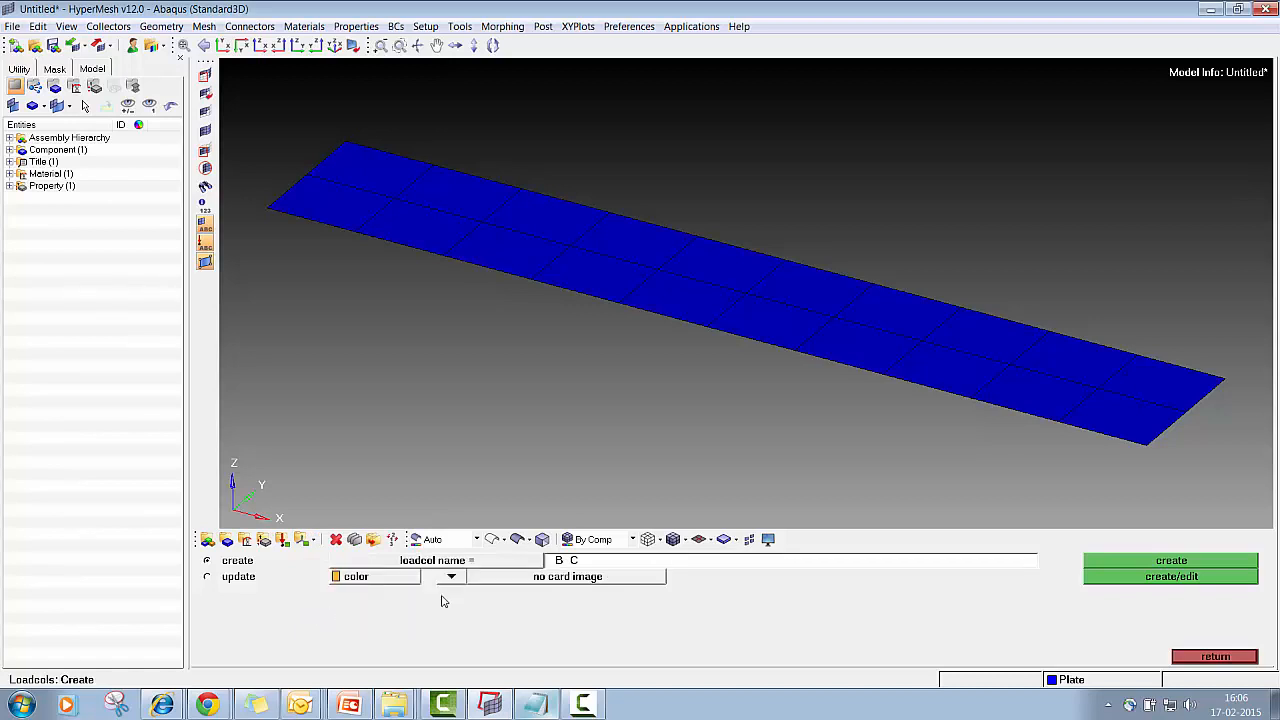
{"action": "left_click", "coordinate": [1172, 562]}
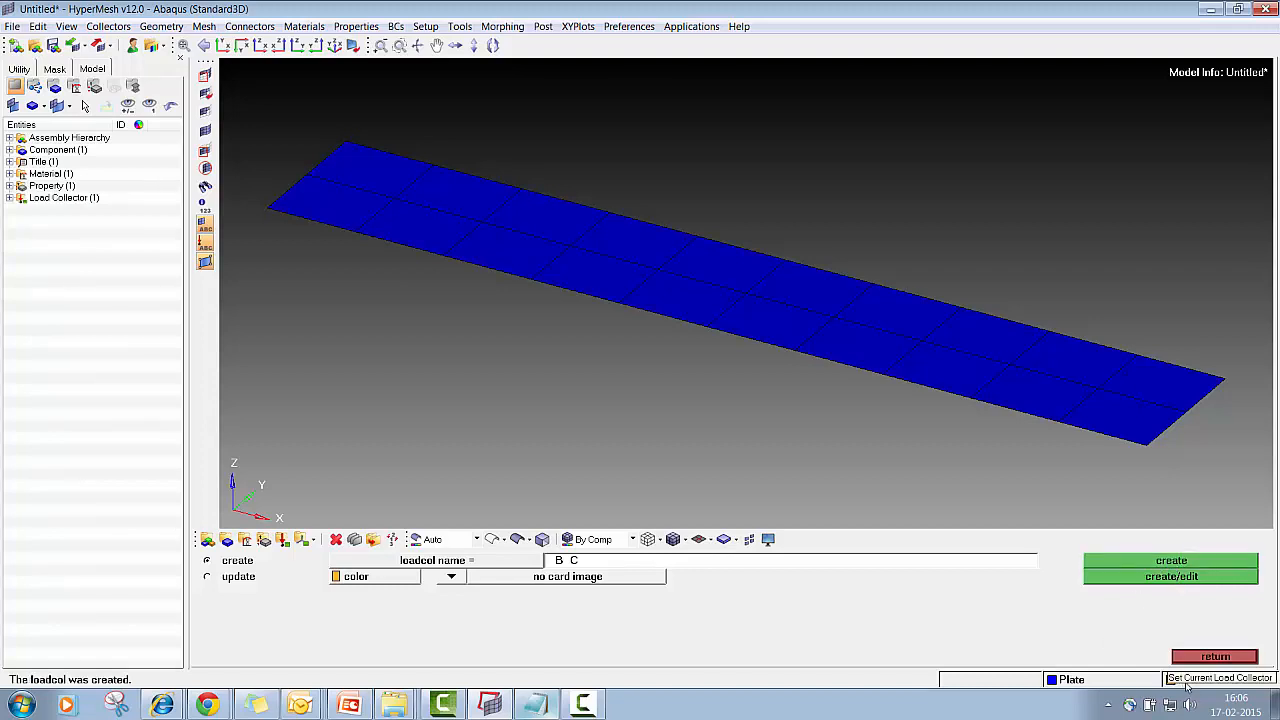
{"action": "left_click", "coordinate": [1206, 658]}
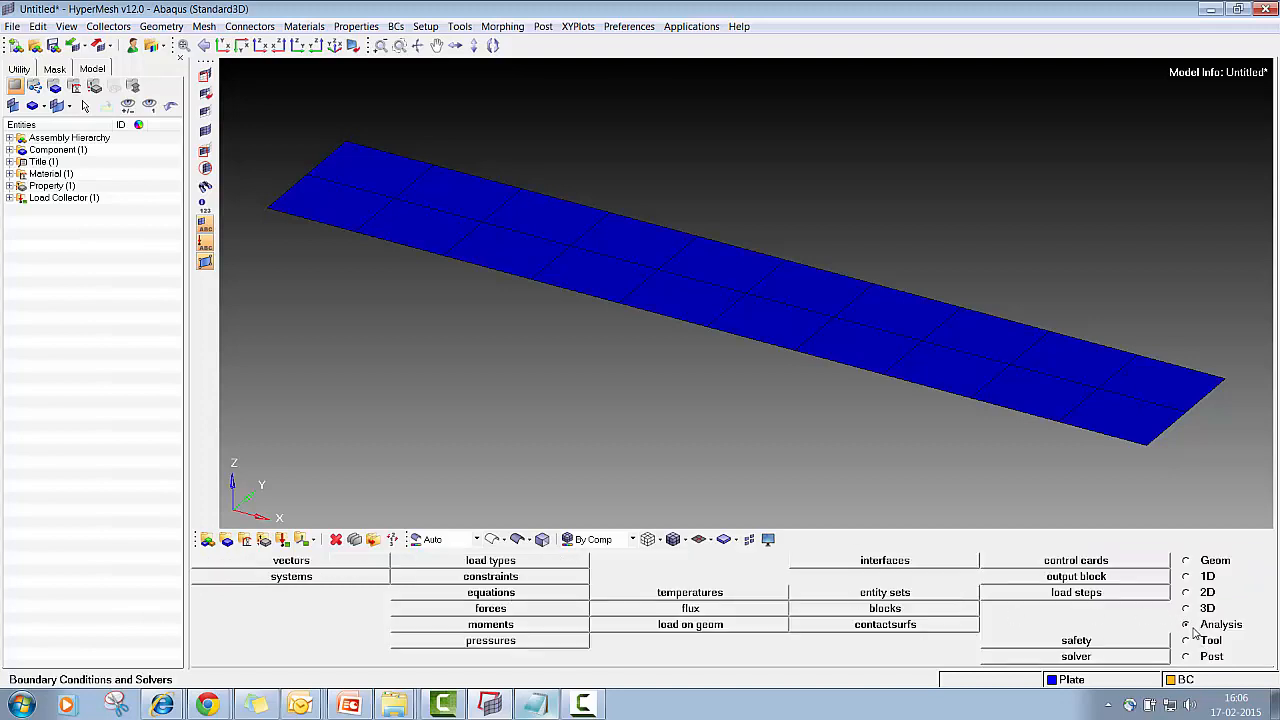
Step: Constrain dof1, dof2 and dof3 at the plate's four corner nodes with load type BOUNDARY, leaving dof4 to dof6 free
{"action": "left_click", "coordinate": [487, 580]}
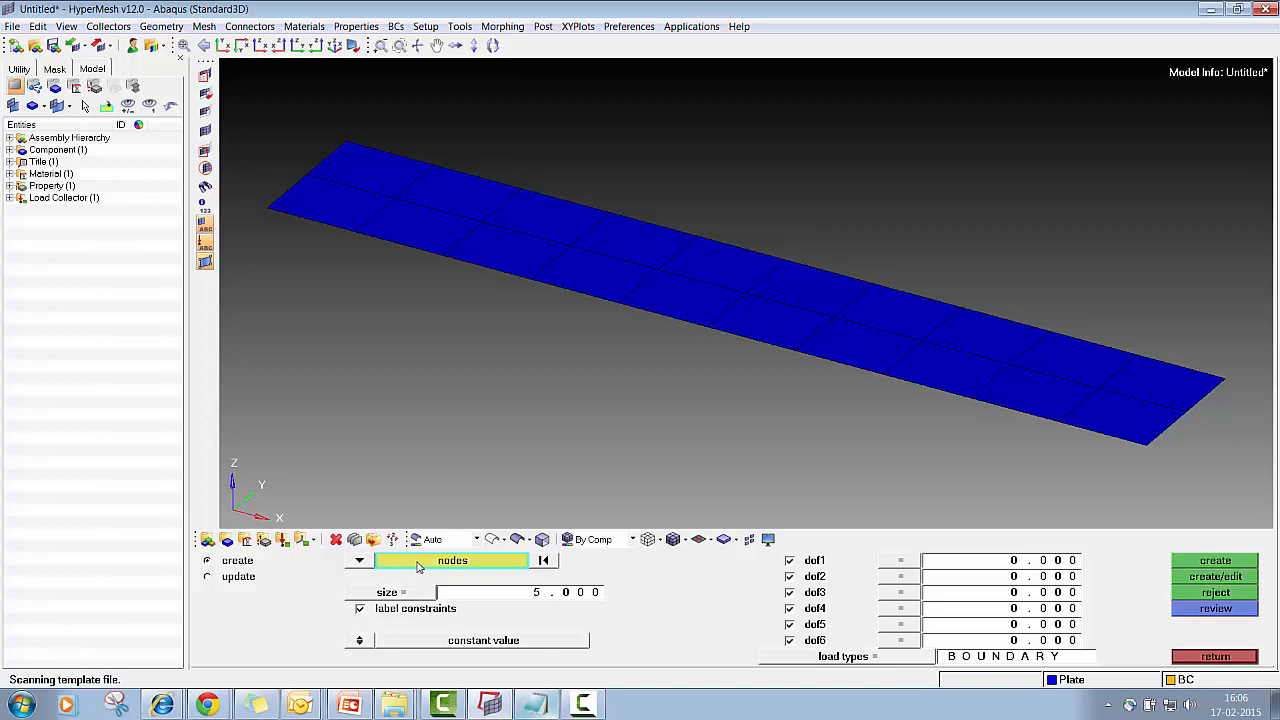
{"action": "left_click", "coordinate": [267, 207]}
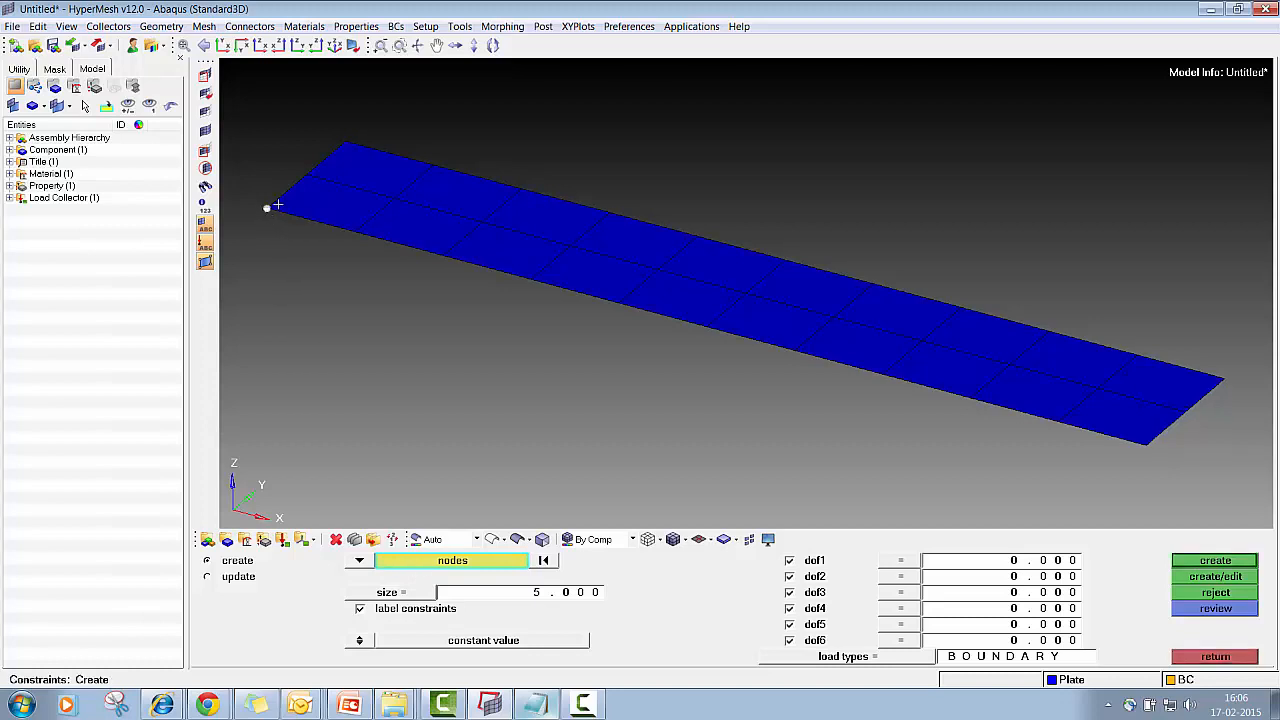
{"action": "left_click", "coordinate": [326, 156]}
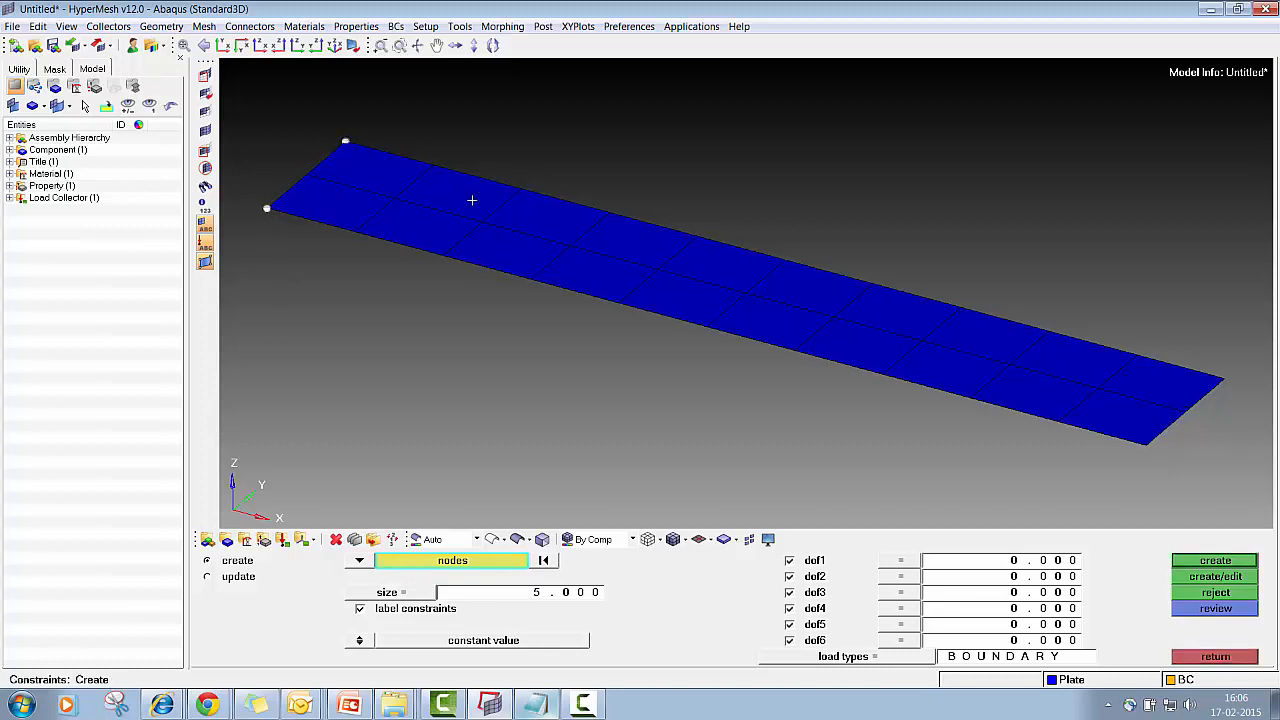
{"action": "left_click", "coordinate": [1150, 452]}
{"action": "left_click", "coordinate": [1220, 378]}
{"action": "left_click", "coordinate": [790, 624]}
{"action": "left_click", "coordinate": [790, 640]}
{"action": "left_click", "coordinate": [790, 576]}
{"action": "left_click", "coordinate": [790, 576]}
{"action": "left_click", "coordinate": [896, 657]}
{"action": "left_click", "coordinate": [937, 608]}
{"action": "left_click", "coordinate": [1216, 561]}
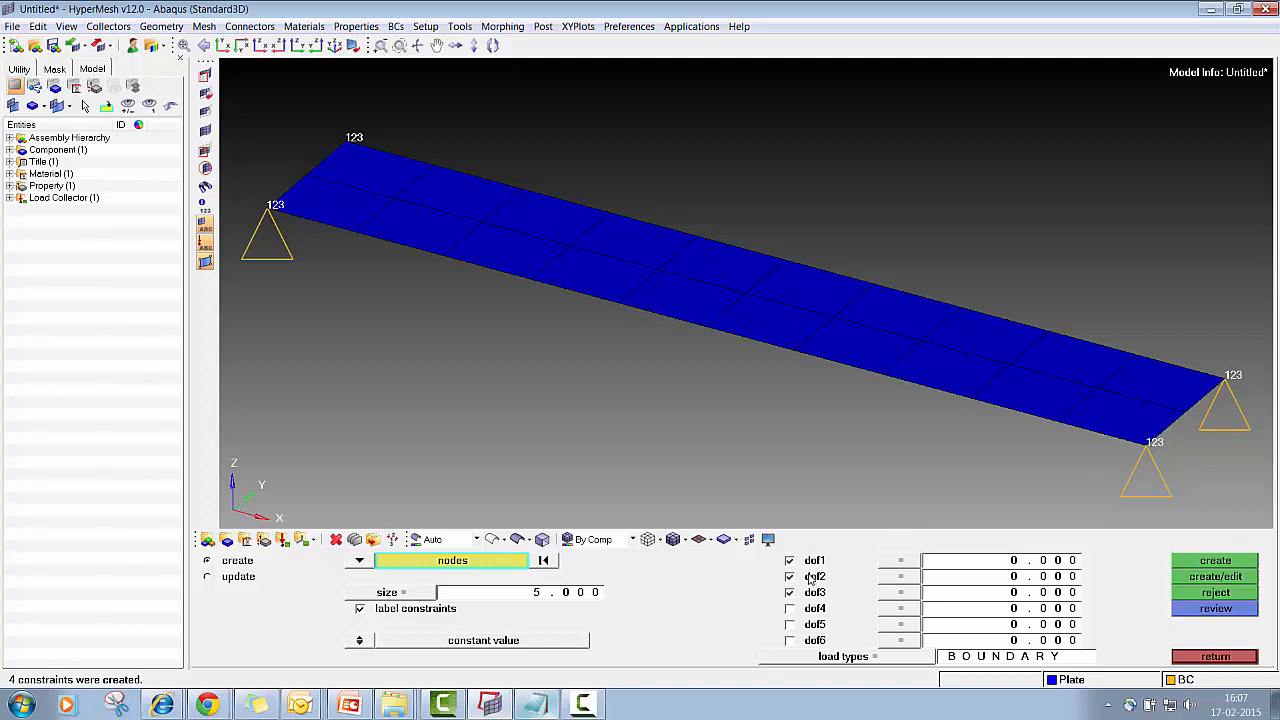
{"action": "left_click", "coordinate": [1197, 658]}
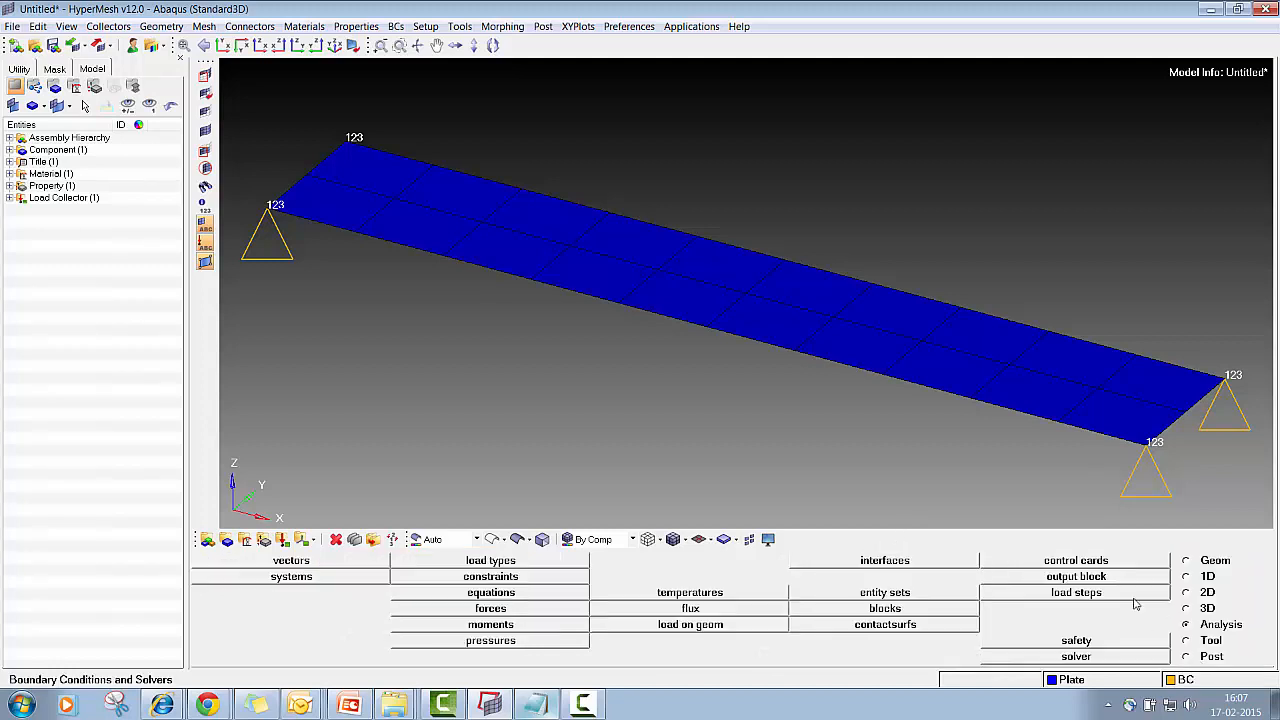
Step: Check the Notepad step list, and in HyperMesh create a red load collector named Force without a card image
{"action": "left_click", "coordinate": [536, 705]}
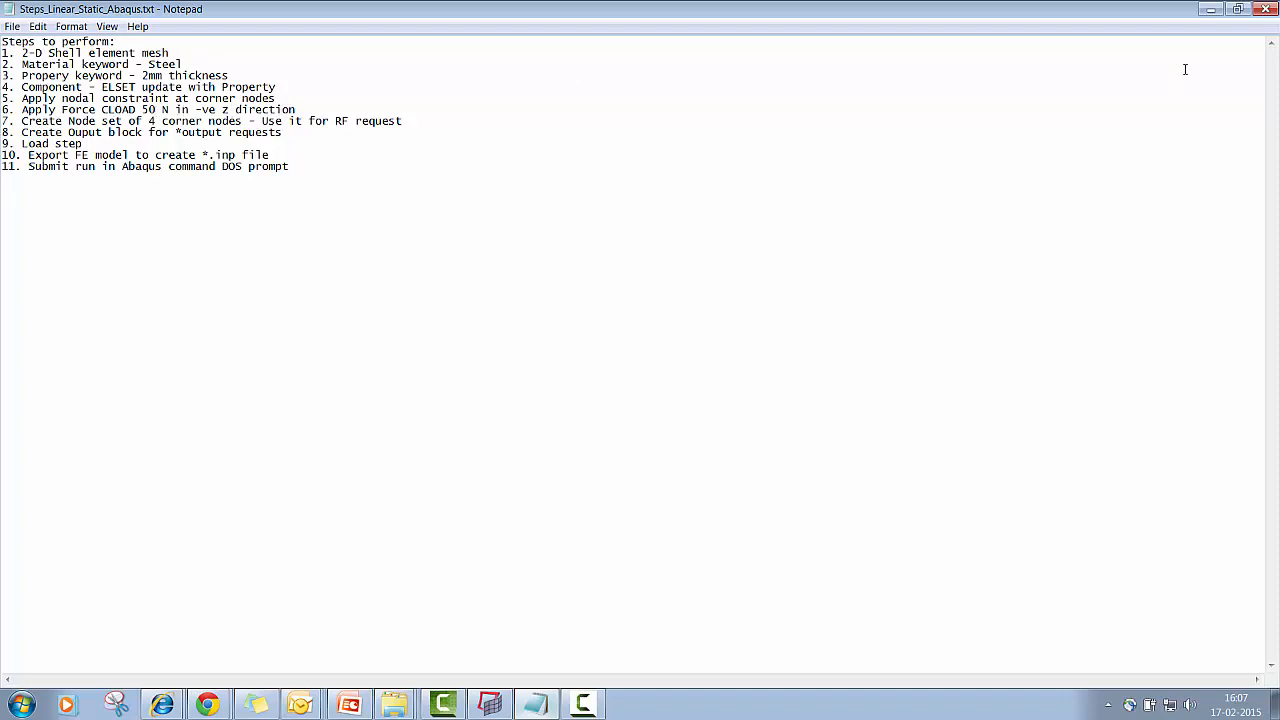
{"action": "left_click", "coordinate": [1210, 9]}
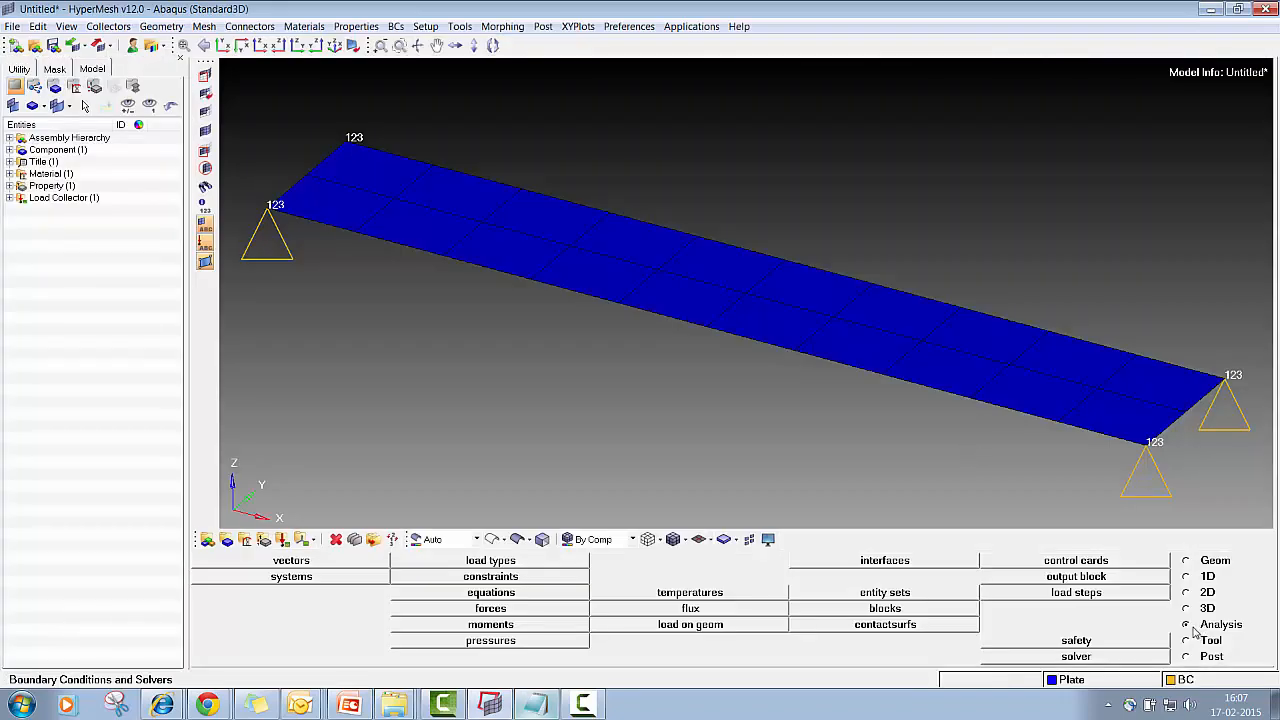
{"action": "left_click", "coordinate": [283, 540]}
{"action": "left_click", "coordinate": [900, 558]}
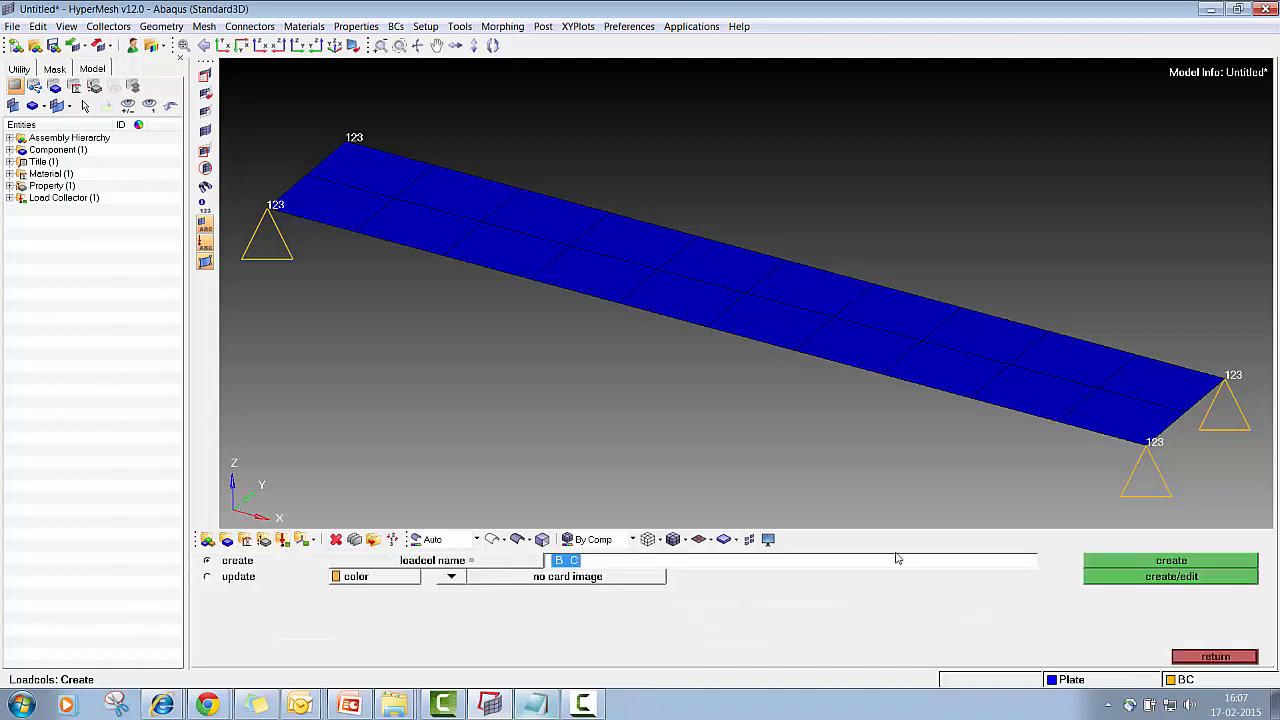
{"action": "type", "text": "Force"}
{"action": "left_click", "coordinate": [343, 578]}
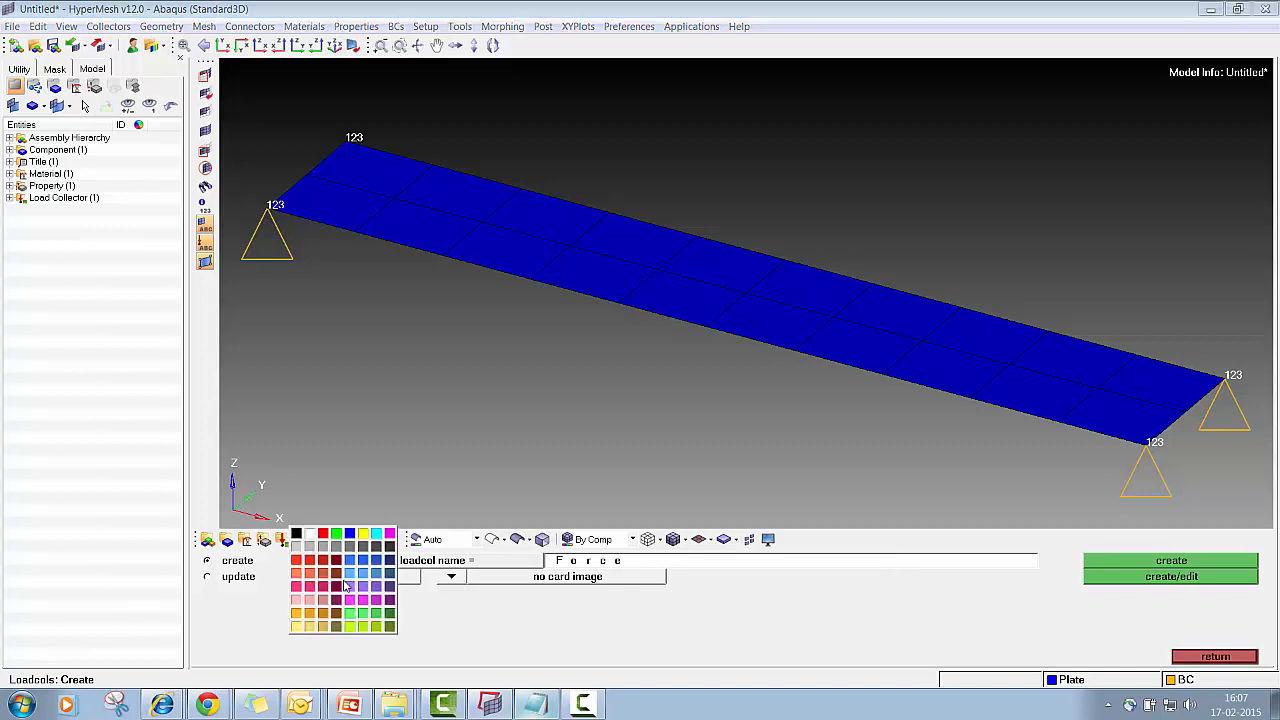
{"action": "left_click", "coordinate": [322, 536]}
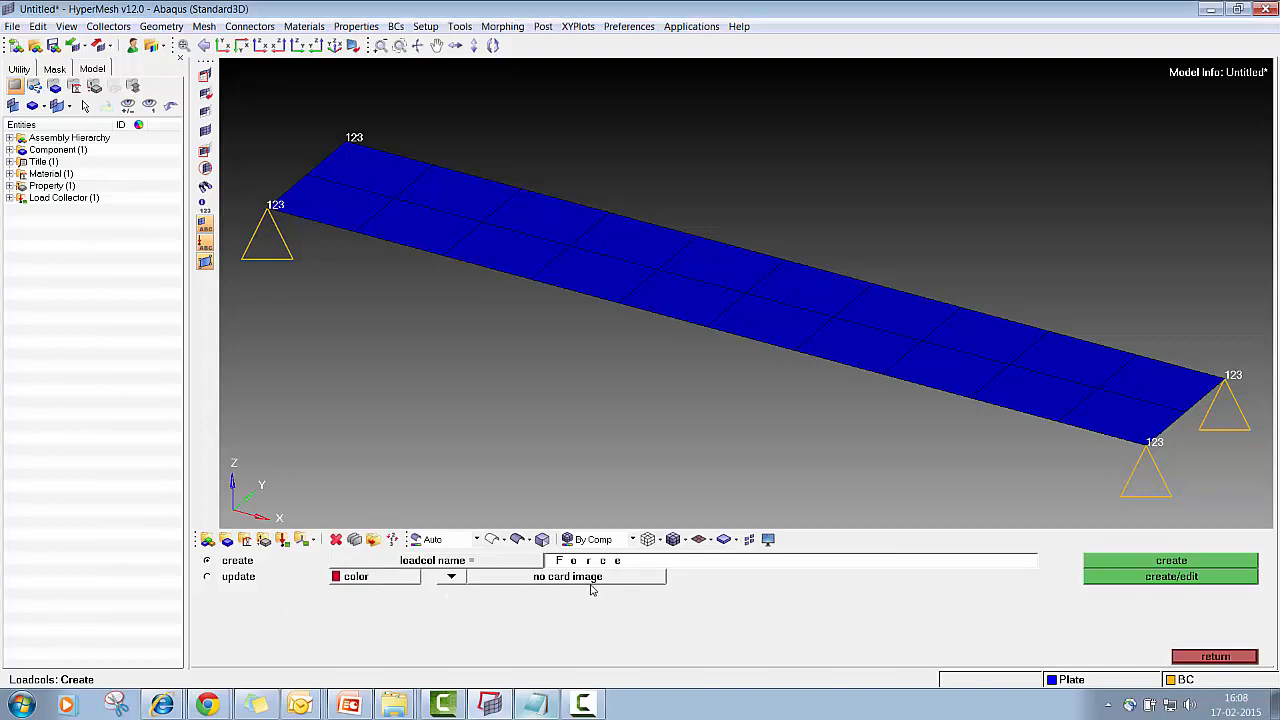
{"action": "left_click", "coordinate": [1181, 563]}
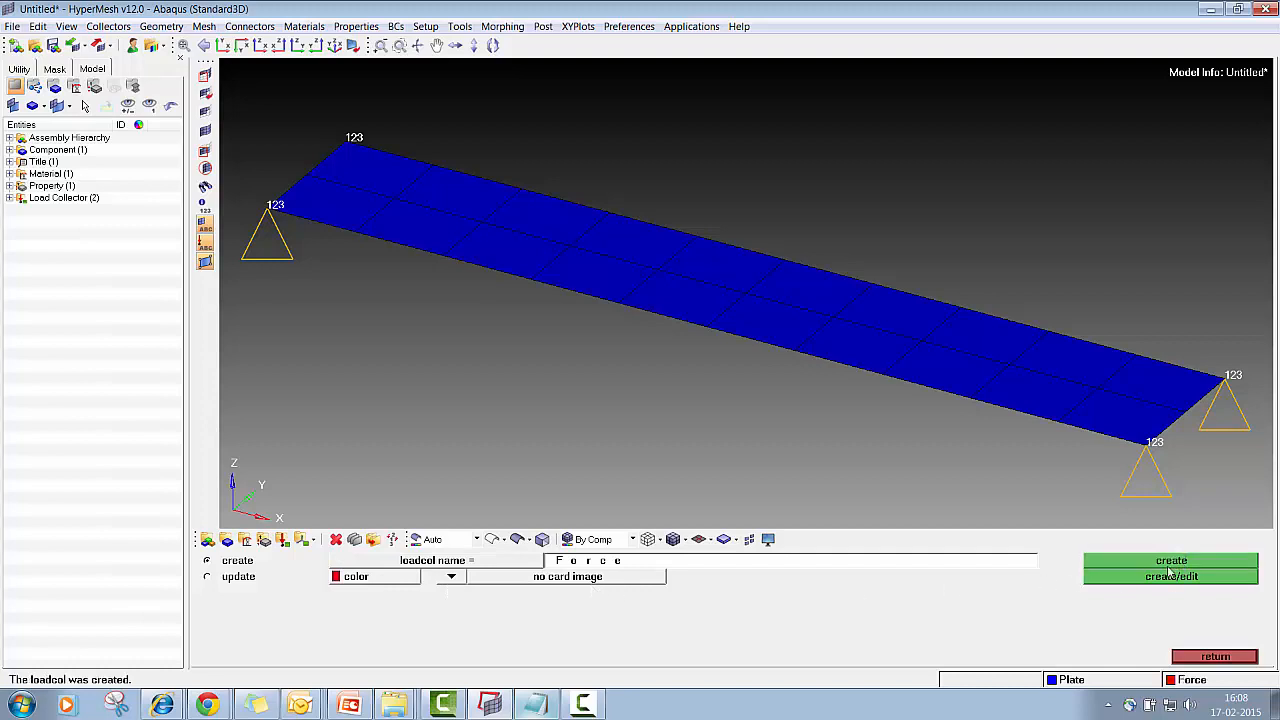
{"action": "left_click", "coordinate": [1213, 656]}
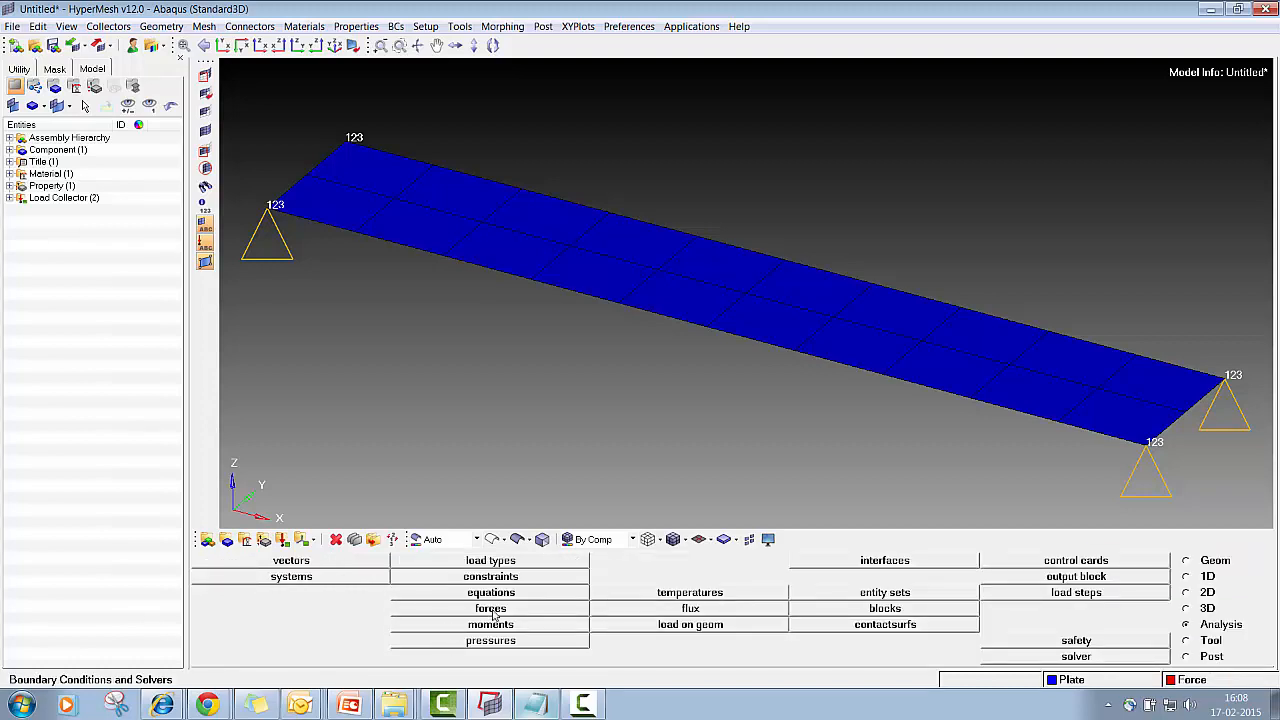
{"action": "left_click", "coordinate": [494, 609]}
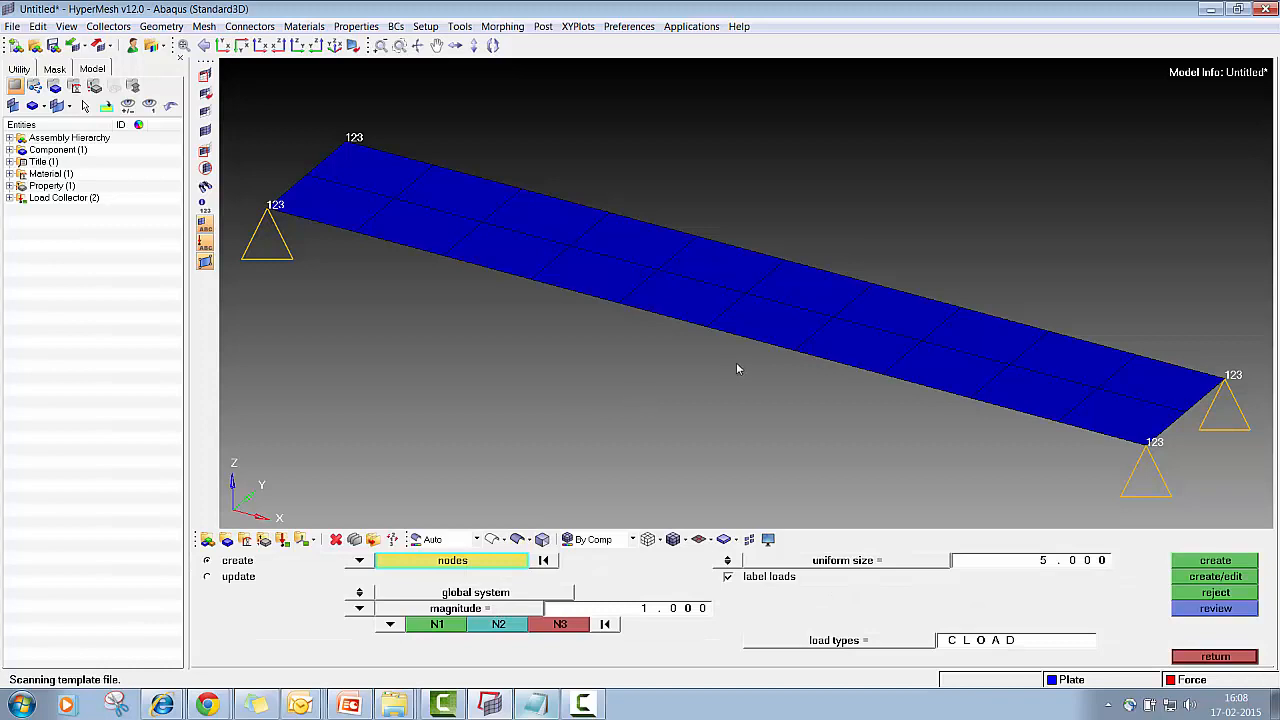
{"action": "left_click", "coordinate": [706, 327]}
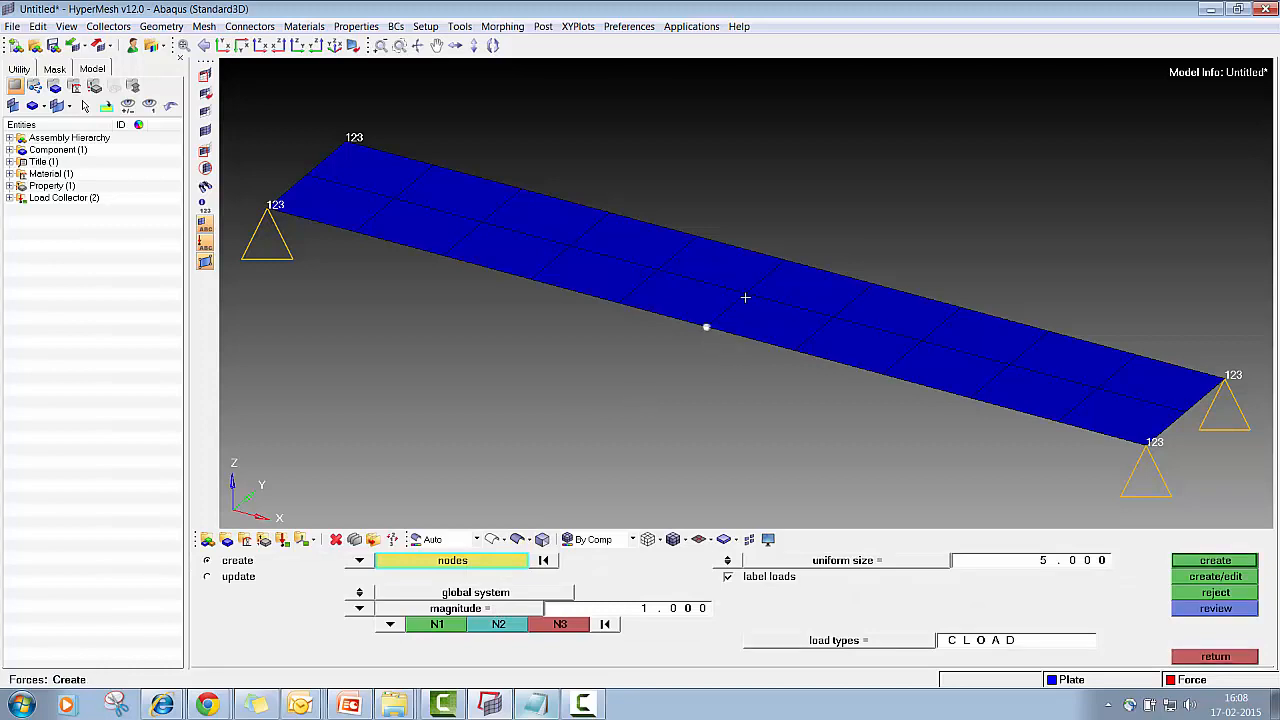
{"action": "left_click", "coordinate": [745, 293]}
{"action": "left_click", "coordinate": [785, 261]}
{"action": "left_click", "coordinate": [1208, 657]}
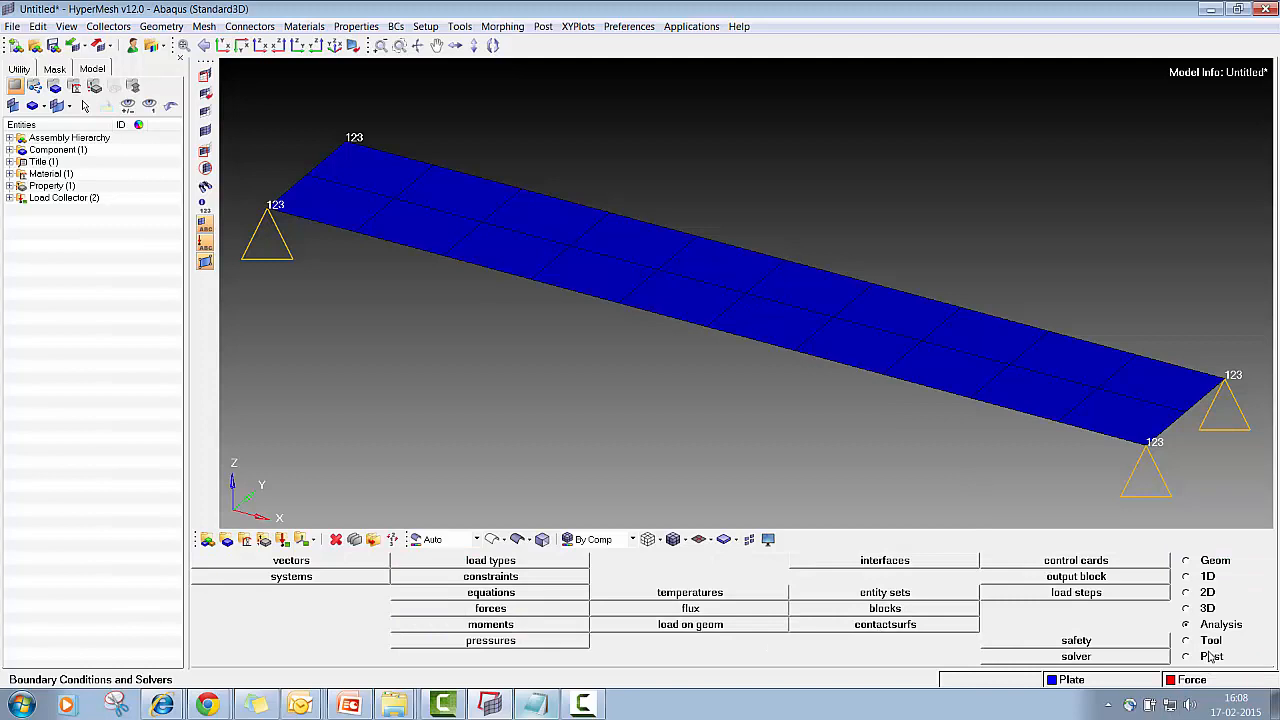
Step: Create one node midway between the two corner nodes of the plate's front long edge
{"action": "key", "text": "F4"}
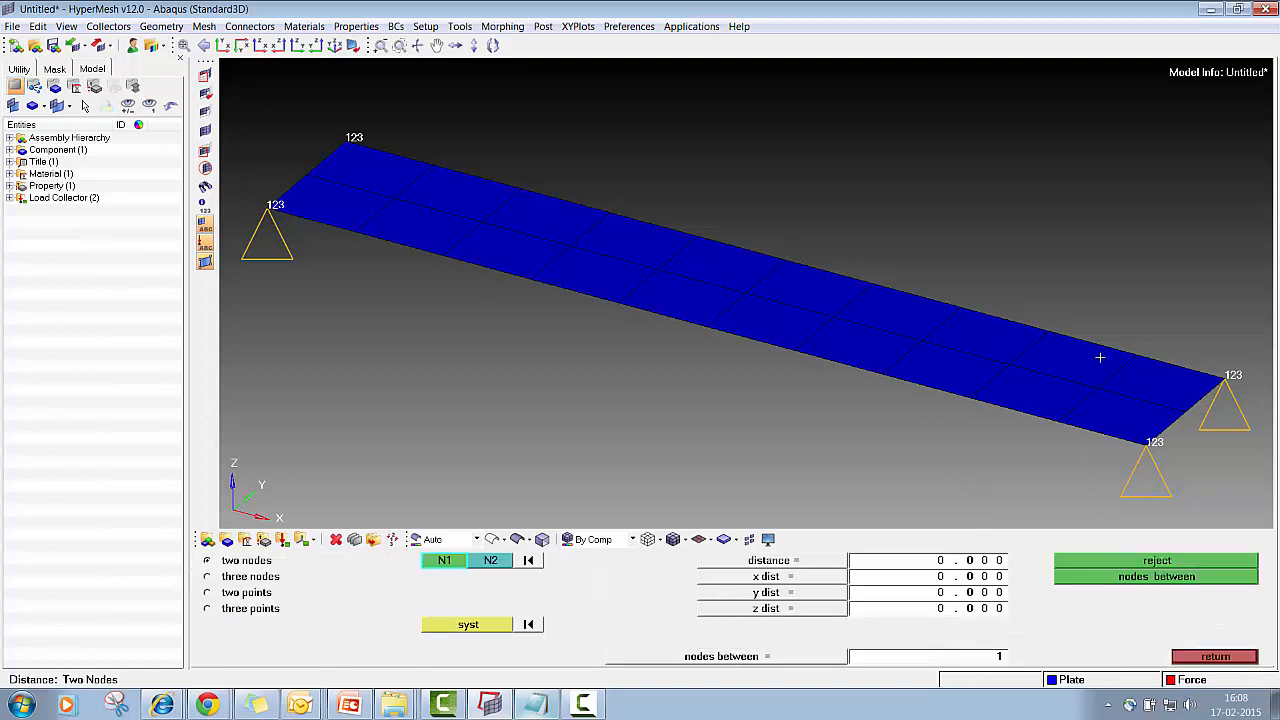
{"action": "left_click", "coordinate": [1147, 443]}
{"action": "left_click", "coordinate": [268, 207]}
{"action": "left_click", "coordinate": [1140, 584]}
{"action": "left_click", "coordinate": [1210, 657]}
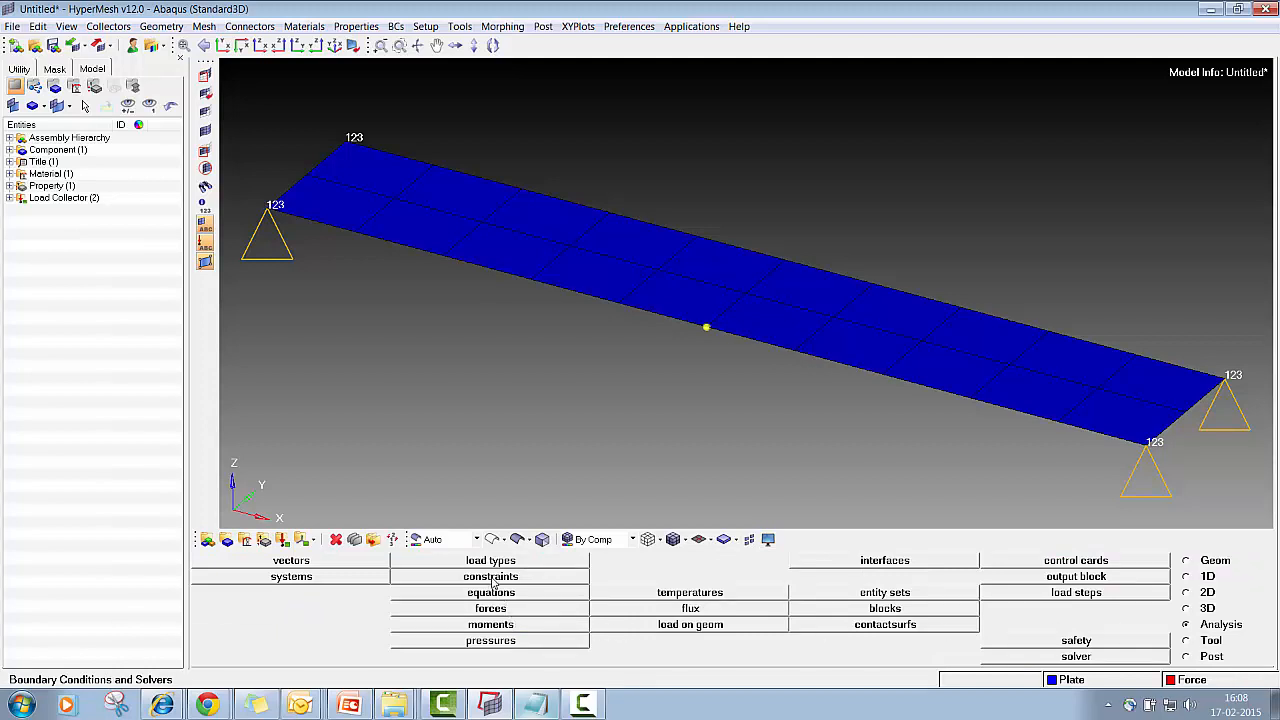
Step: Create CLOAD forces with magnitude -50 along the z-axis on the three nodes across the plate's width at mid-length
{"action": "left_click", "coordinate": [484, 612]}
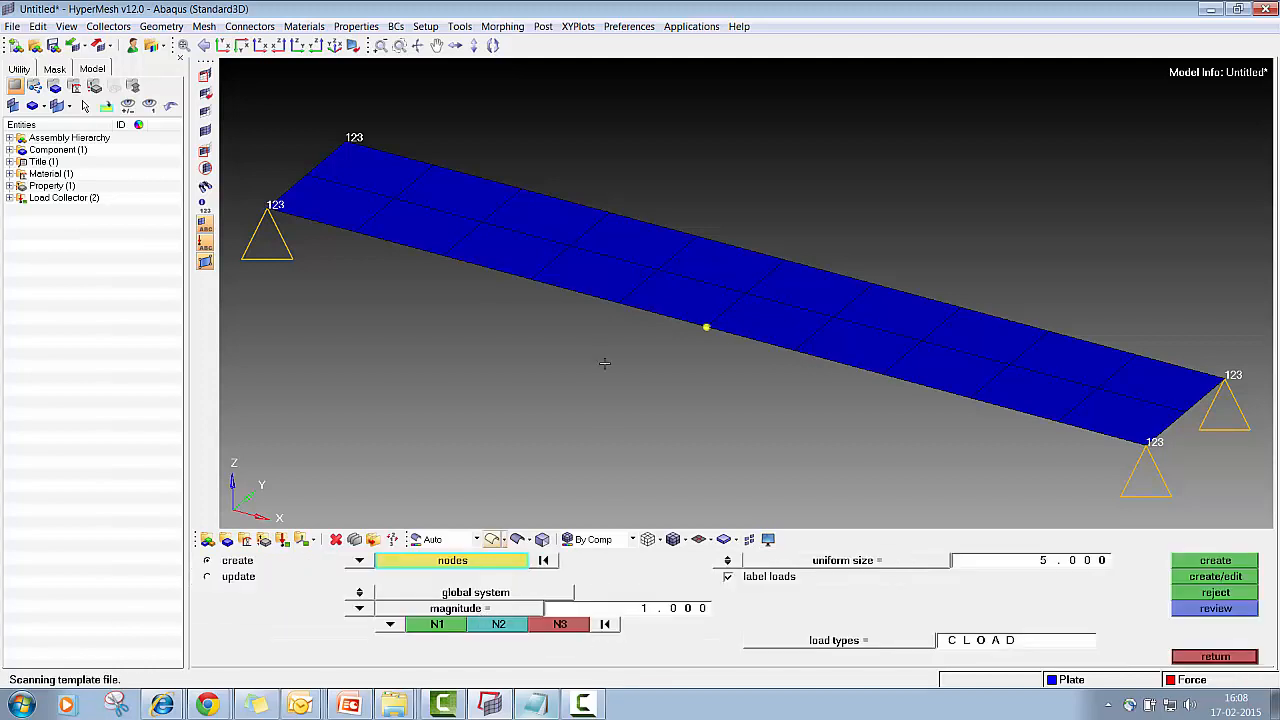
{"action": "left_click", "coordinate": [706, 327]}
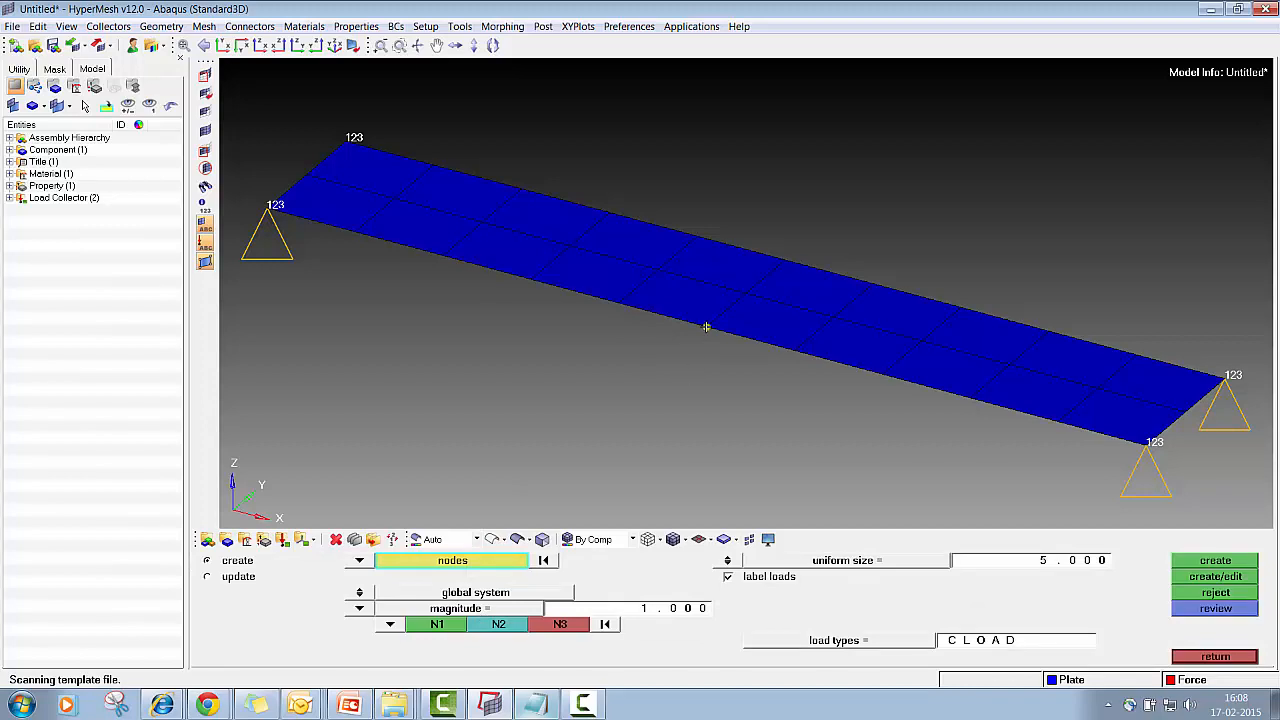
{"action": "left_click", "coordinate": [744, 293]}
{"action": "left_click", "coordinate": [785, 260]}
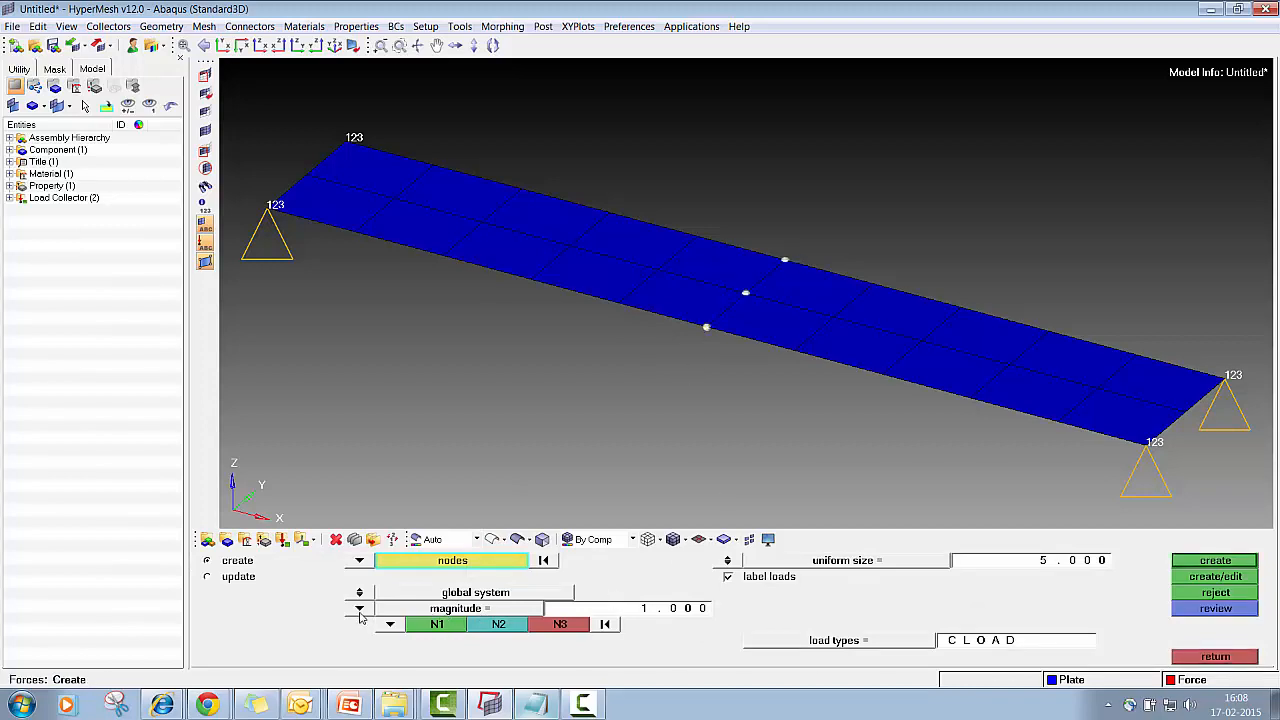
{"action": "left_click", "coordinate": [645, 611]}
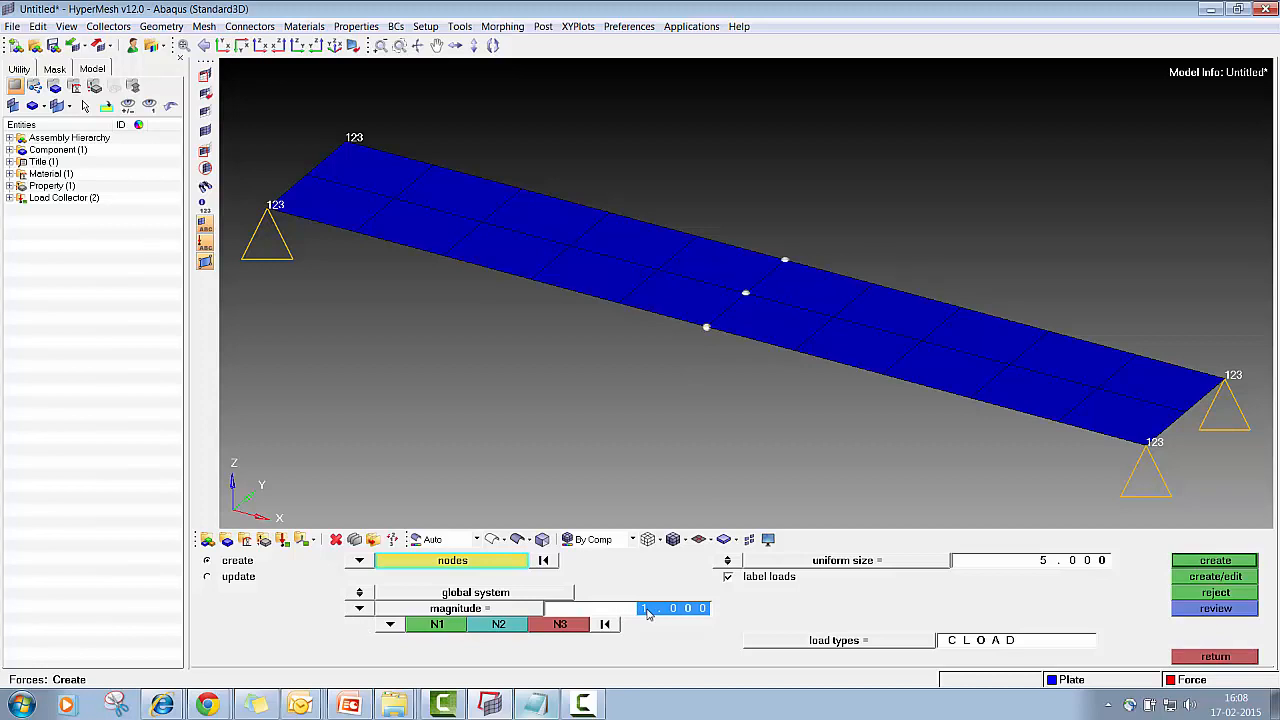
{"action": "type", "text": "-50"}
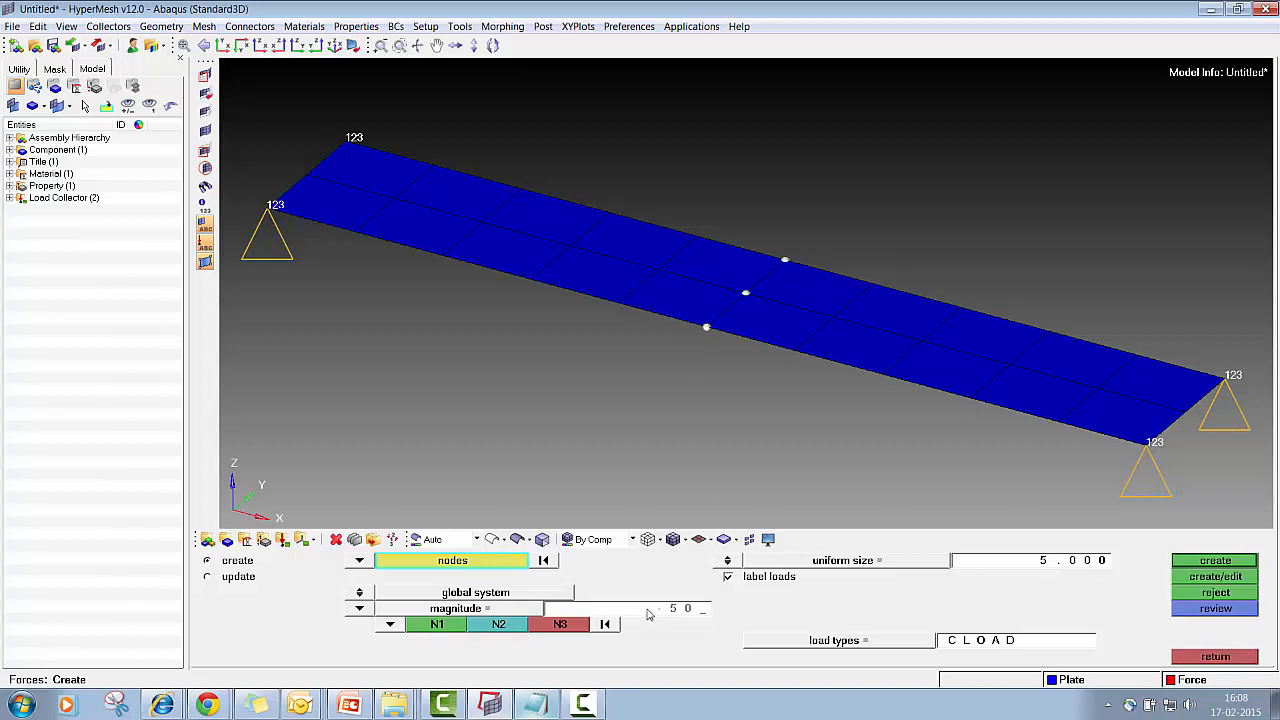
{"action": "key", "text": "Return"}
{"action": "left_click", "coordinate": [390, 624]}
{"action": "left_click", "coordinate": [376, 609]}
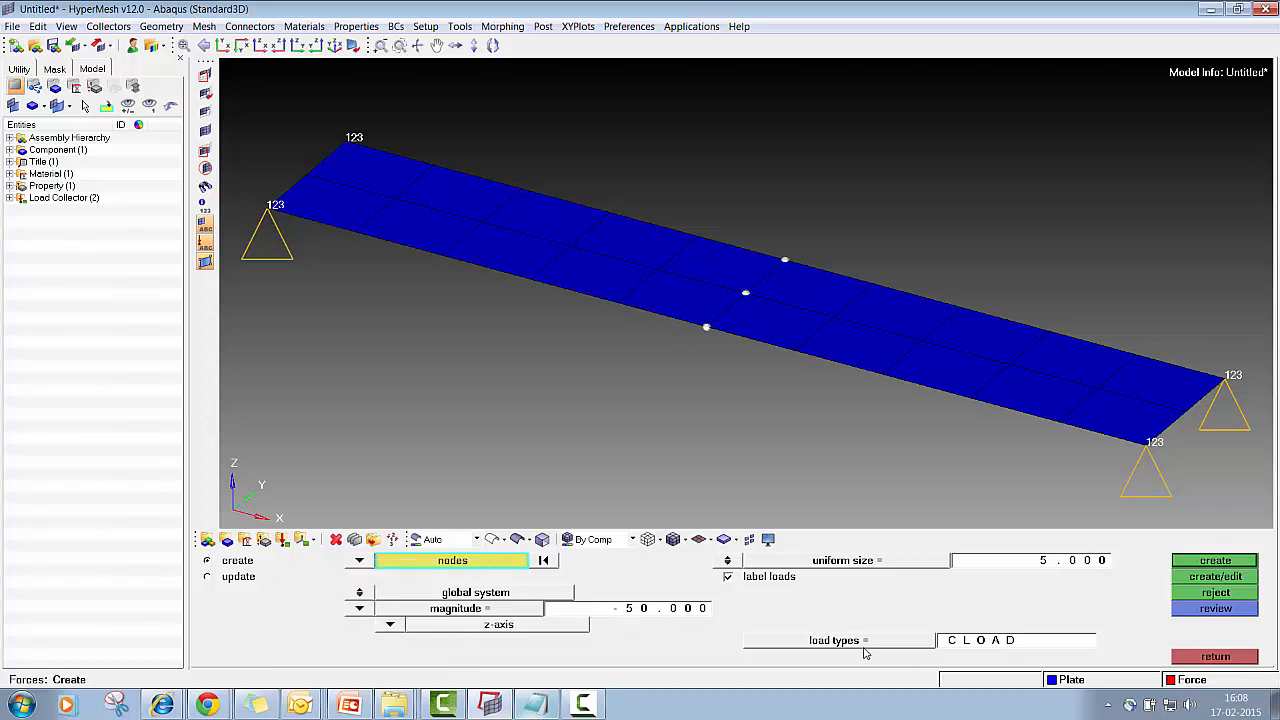
{"action": "left_click", "coordinate": [940, 644]}
{"action": "left_click", "coordinate": [930, 645]}
{"action": "left_click", "coordinate": [1216, 562]}
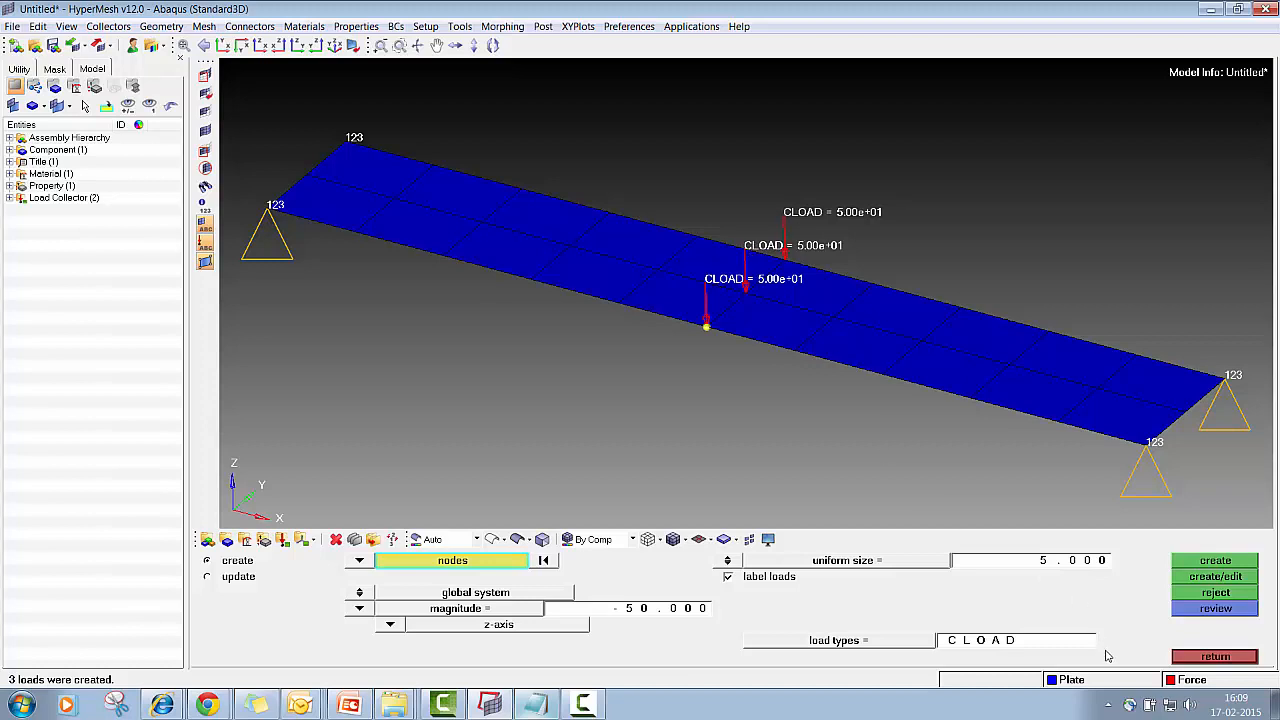
{"action": "left_click", "coordinate": [1215, 657]}
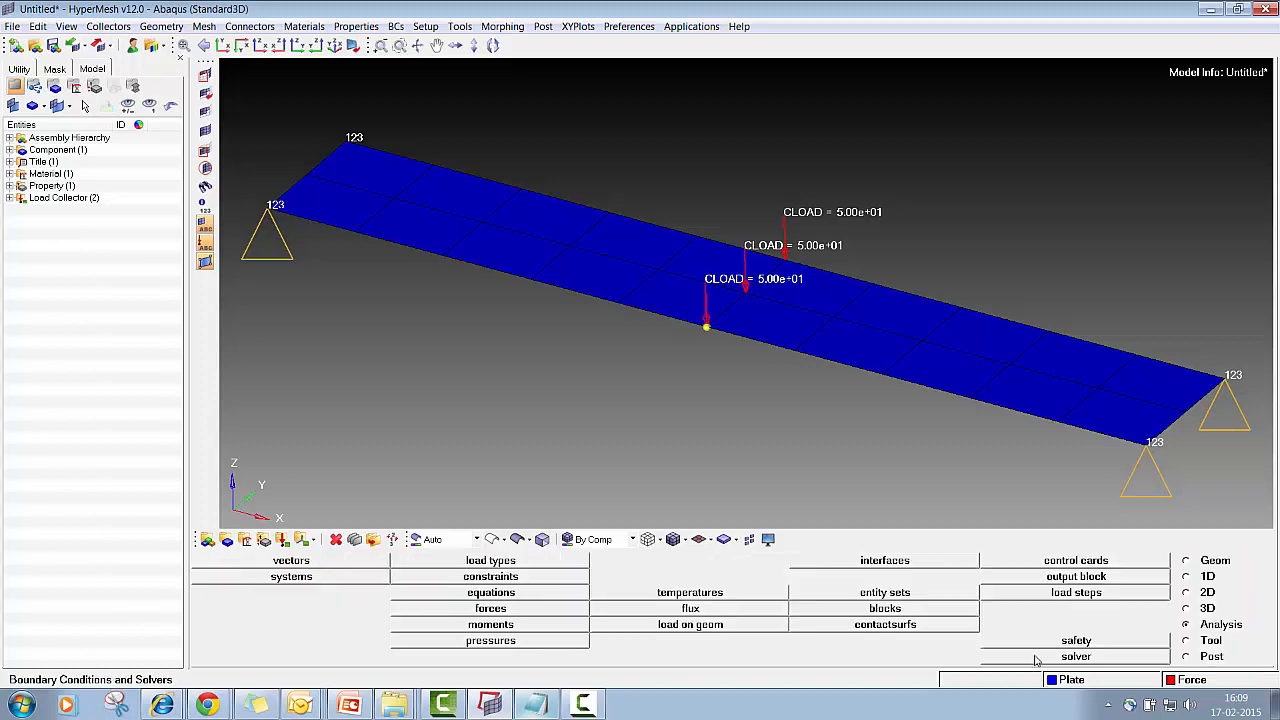
Step: Check the Notepad step list, and in HyperMesh set up a new entity set named RF_Node_Set with nodes as its entity
{"action": "left_click", "coordinate": [537, 706]}
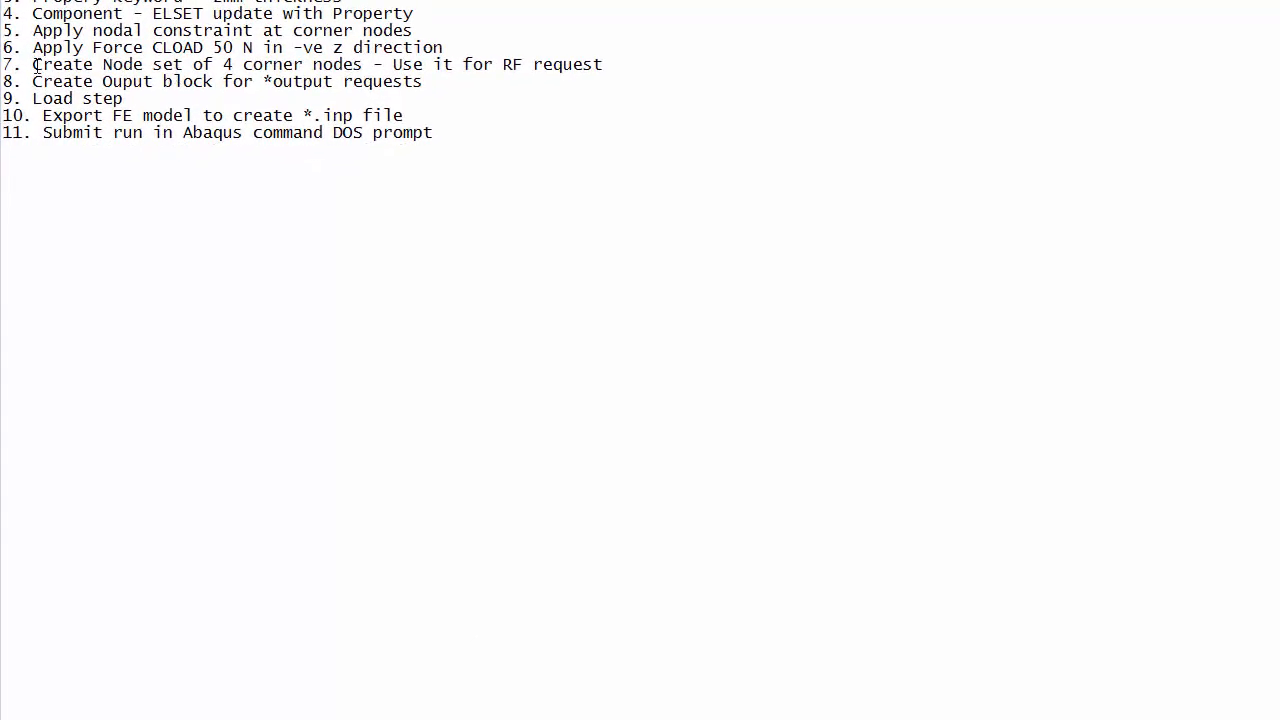
{"action": "left_click_drag", "start_coordinate": [35, 64], "coordinate": [306, 64]}
{"action": "left_click", "coordinate": [305, 64]}
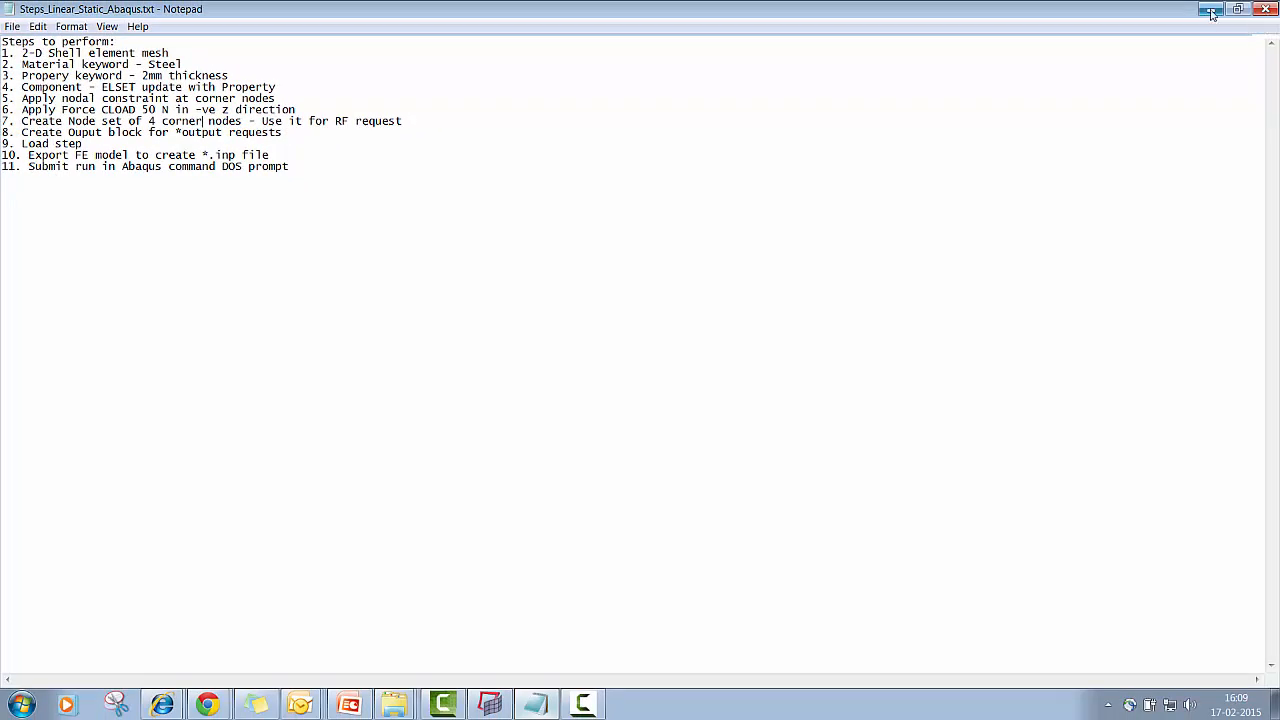
{"action": "left_click", "coordinate": [1210, 10]}
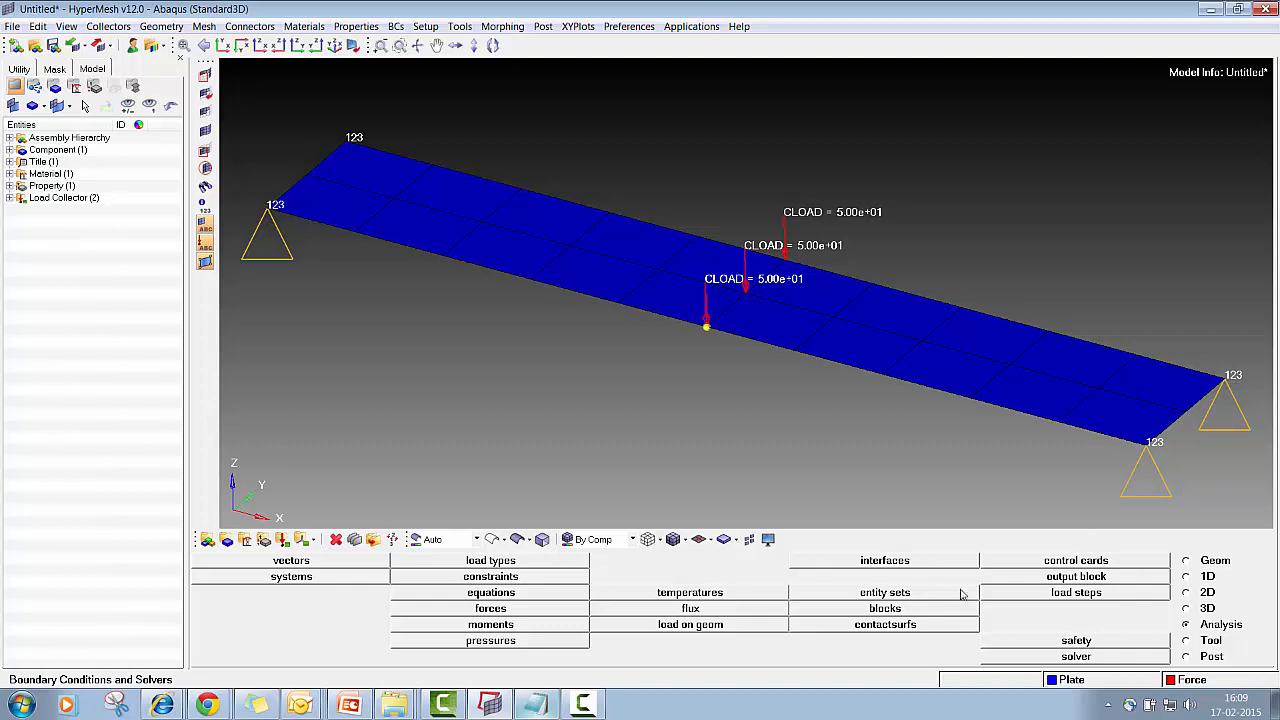
{"action": "left_click", "coordinate": [888, 593]}
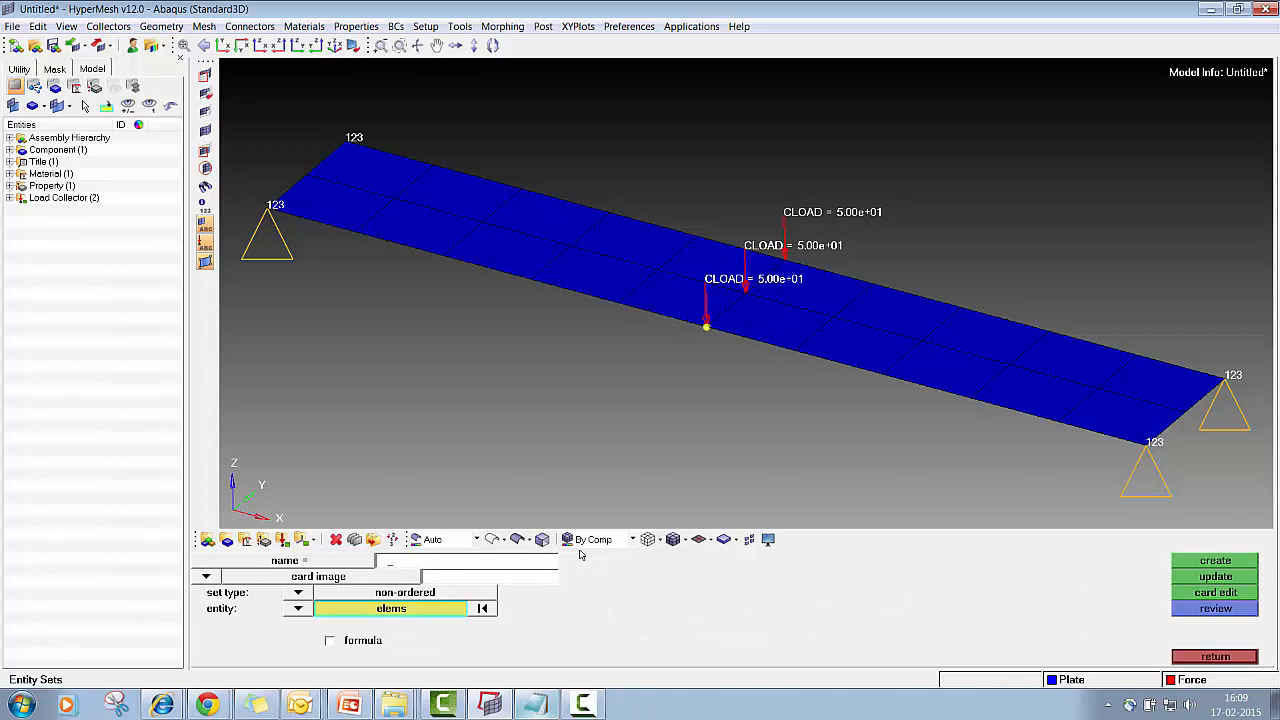
{"action": "type", "text": "RFD"}
{"action": "key", "text": "BackSpace"}
{"action": "type", "text": "_Node+"}
{"action": "key", "text": "BackSpace"}
{"action": "type", "text": "_Set"}
{"action": "left_click", "coordinate": [297, 609]}
{"action": "left_click", "coordinate": [292, 592]}
Step: Create the node set from the plate's four constrained corner nodes and review its contents
{"action": "left_click", "coordinate": [267, 208]}
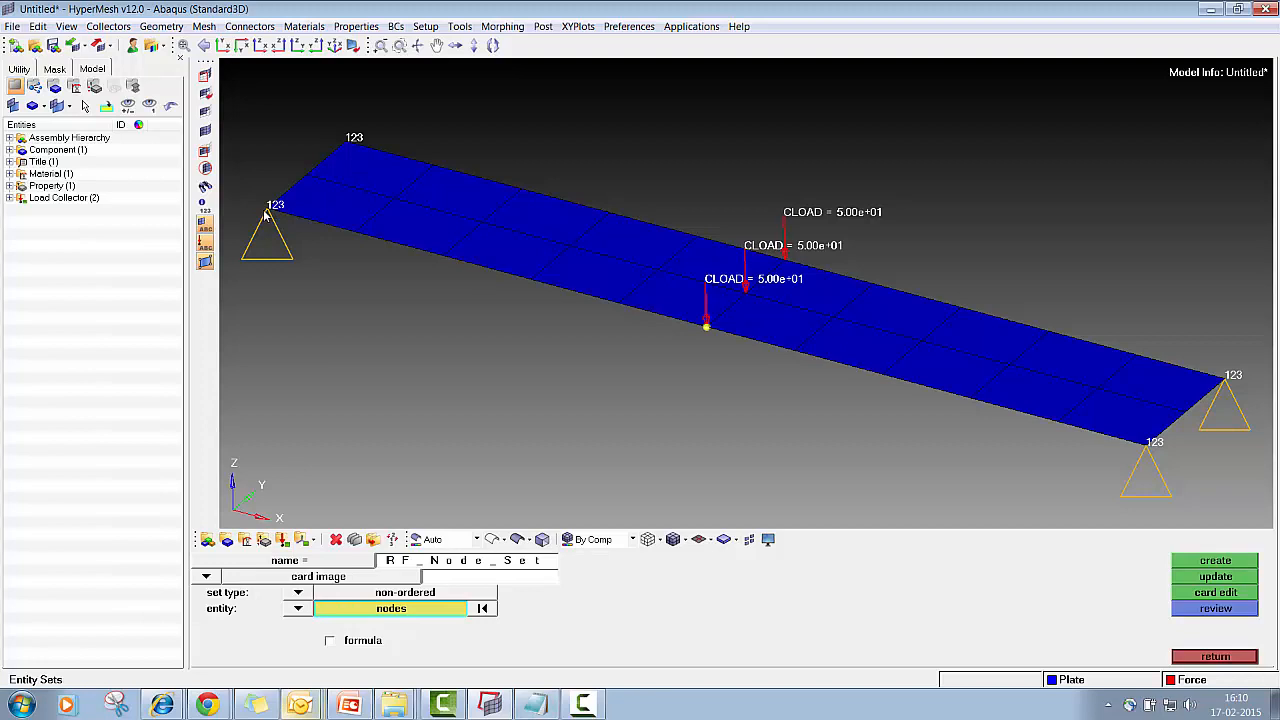
{"action": "left_click", "coordinate": [346, 140]}
{"action": "left_click", "coordinate": [1146, 444]}
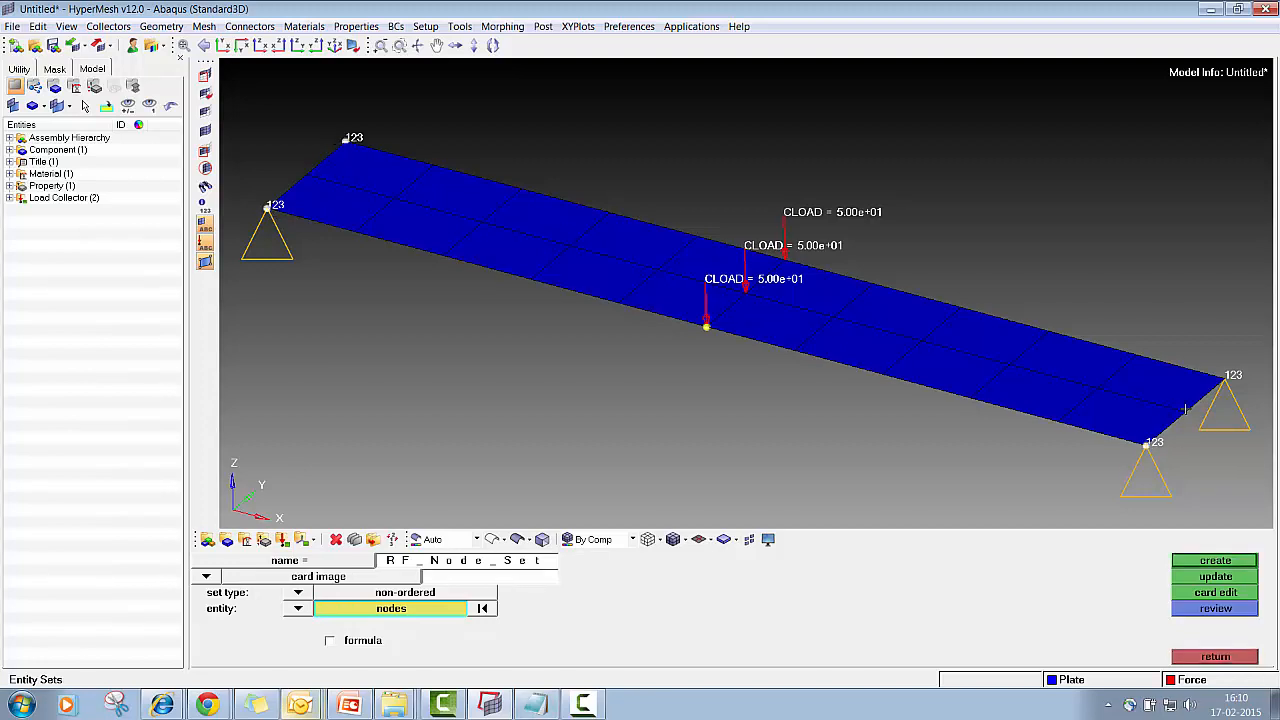
{"action": "left_click", "coordinate": [1225, 378]}
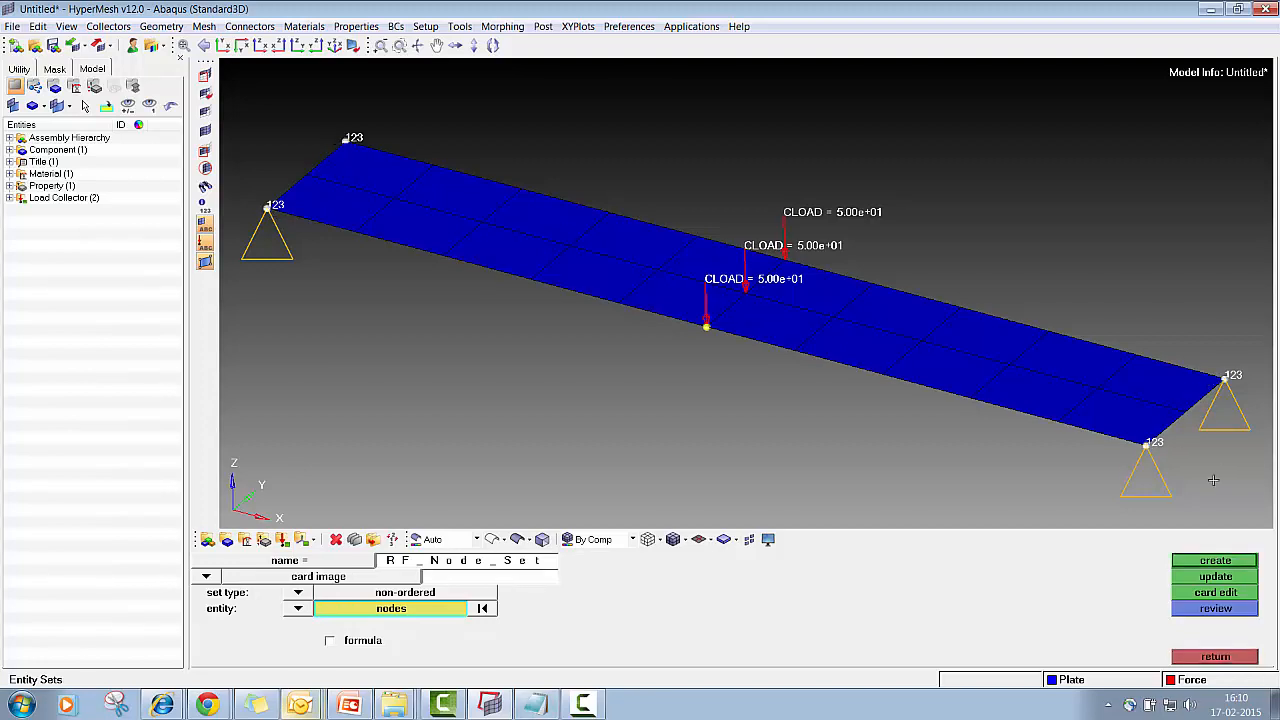
{"action": "left_click", "coordinate": [1207, 565]}
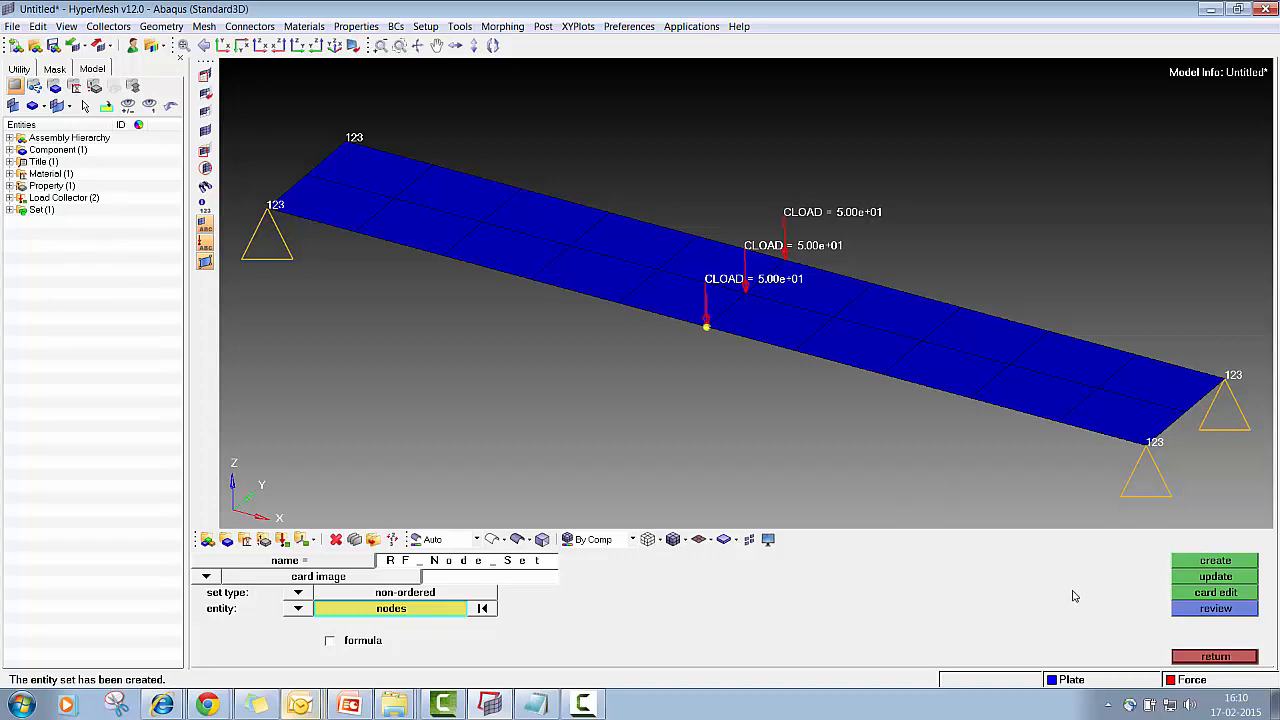
{"action": "left_click", "coordinate": [1203, 612]}
{"action": "left_click", "coordinate": [284, 562]}
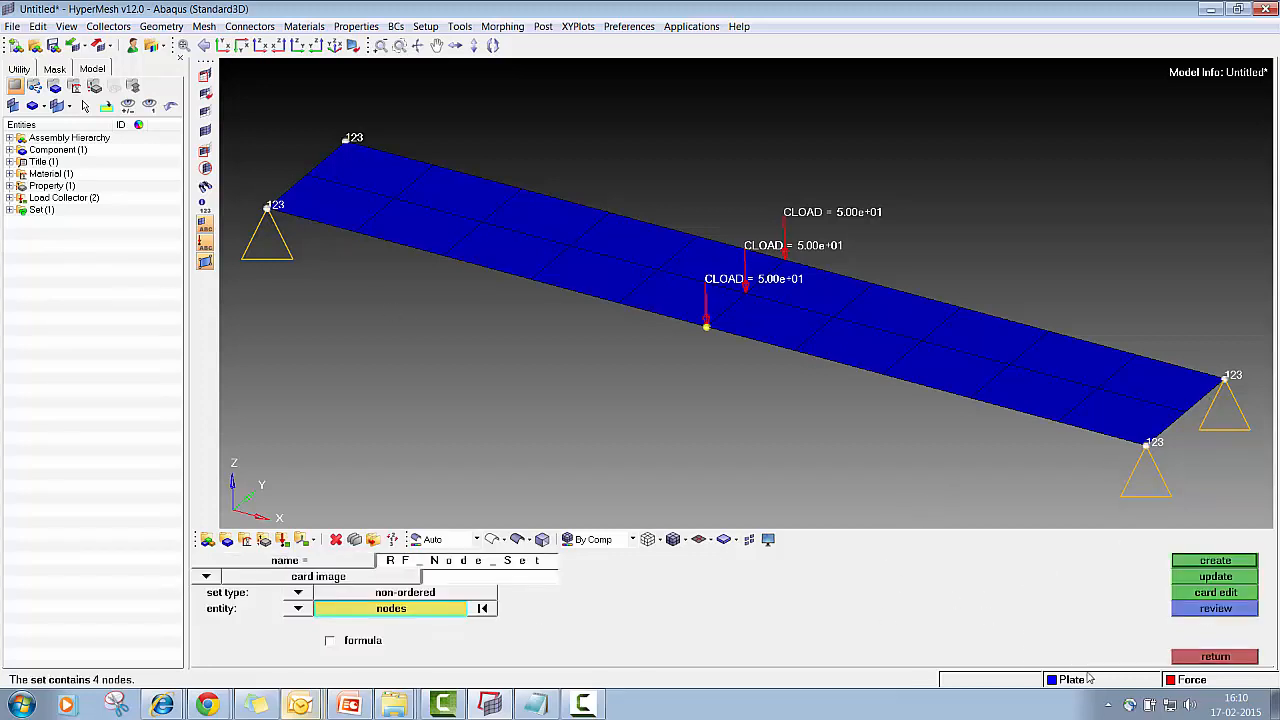
{"action": "left_click", "coordinate": [1200, 658]}
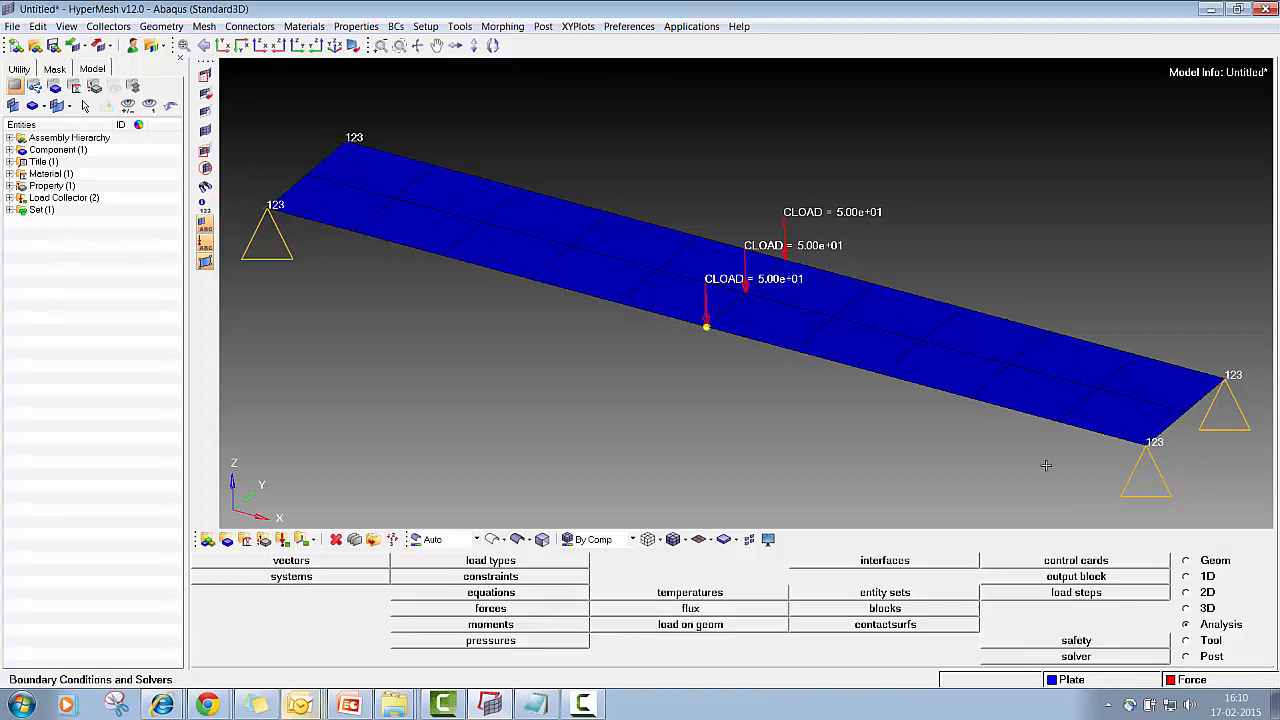
Step: Check the Notepad step list, and in HyperMesh create an output block named Output_Request
{"action": "left_click", "coordinate": [535, 705]}
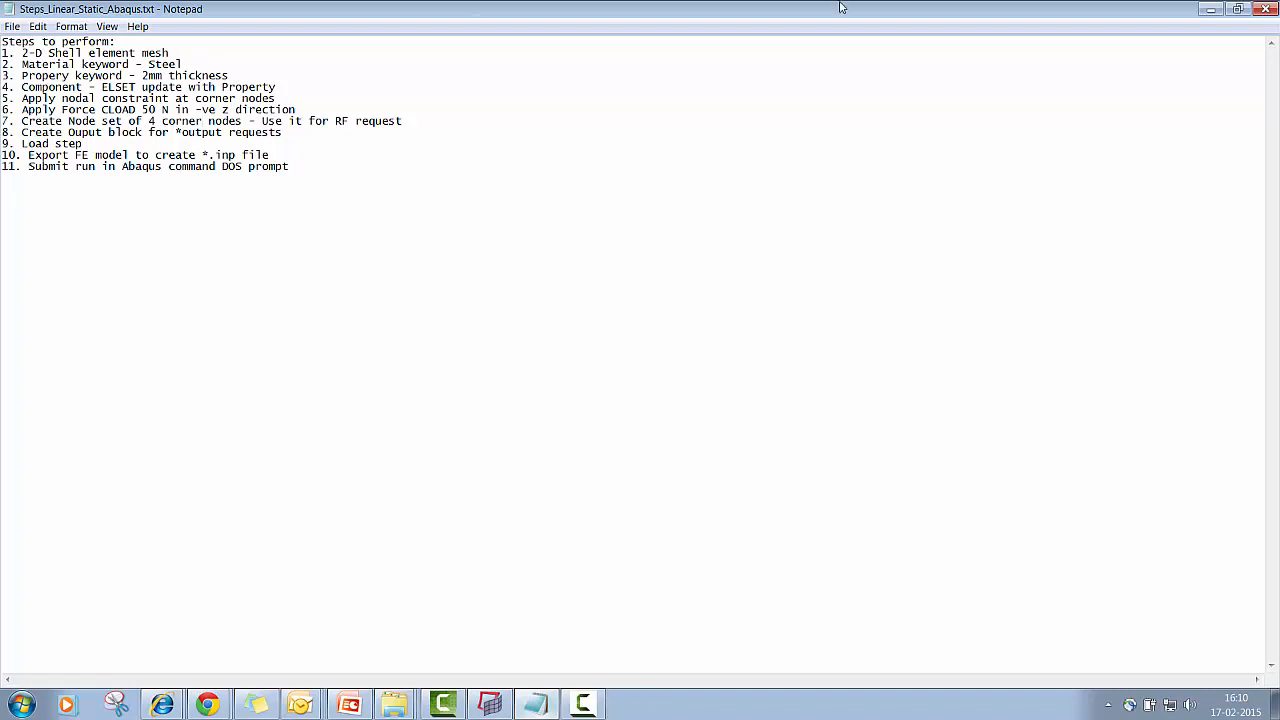
{"action": "left_click", "coordinate": [1210, 10]}
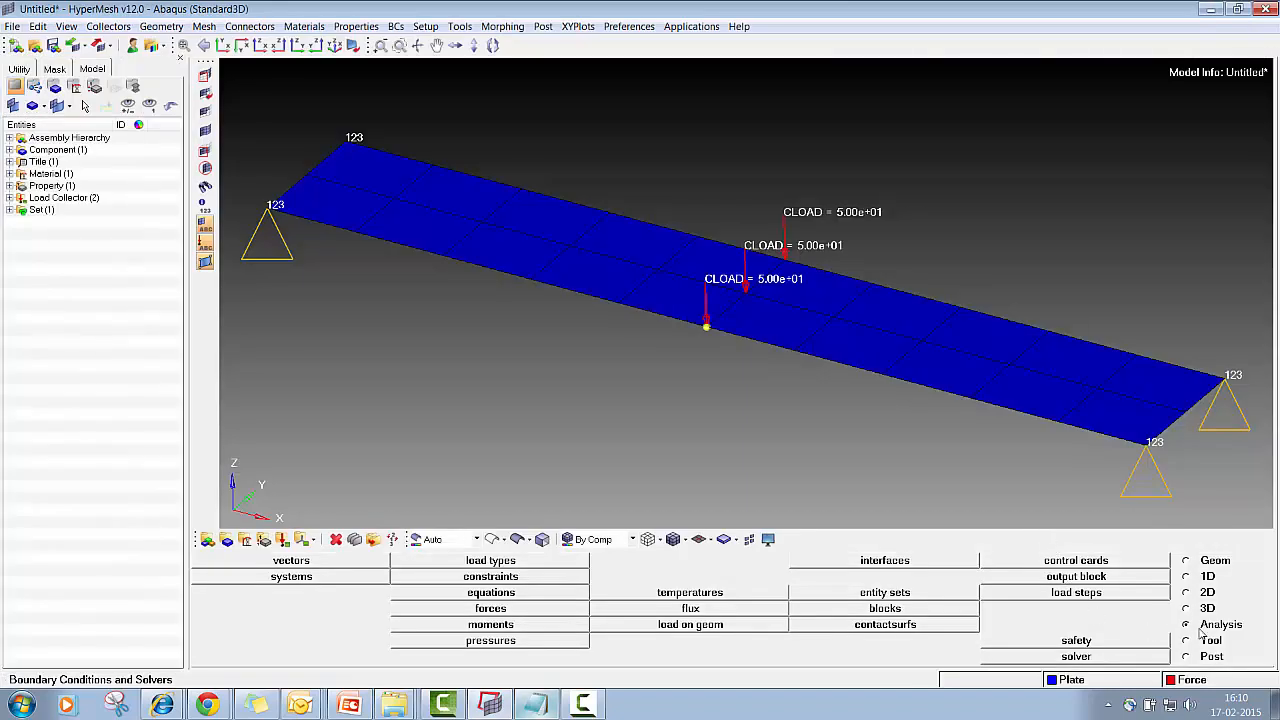
{"action": "left_click", "coordinate": [1077, 577]}
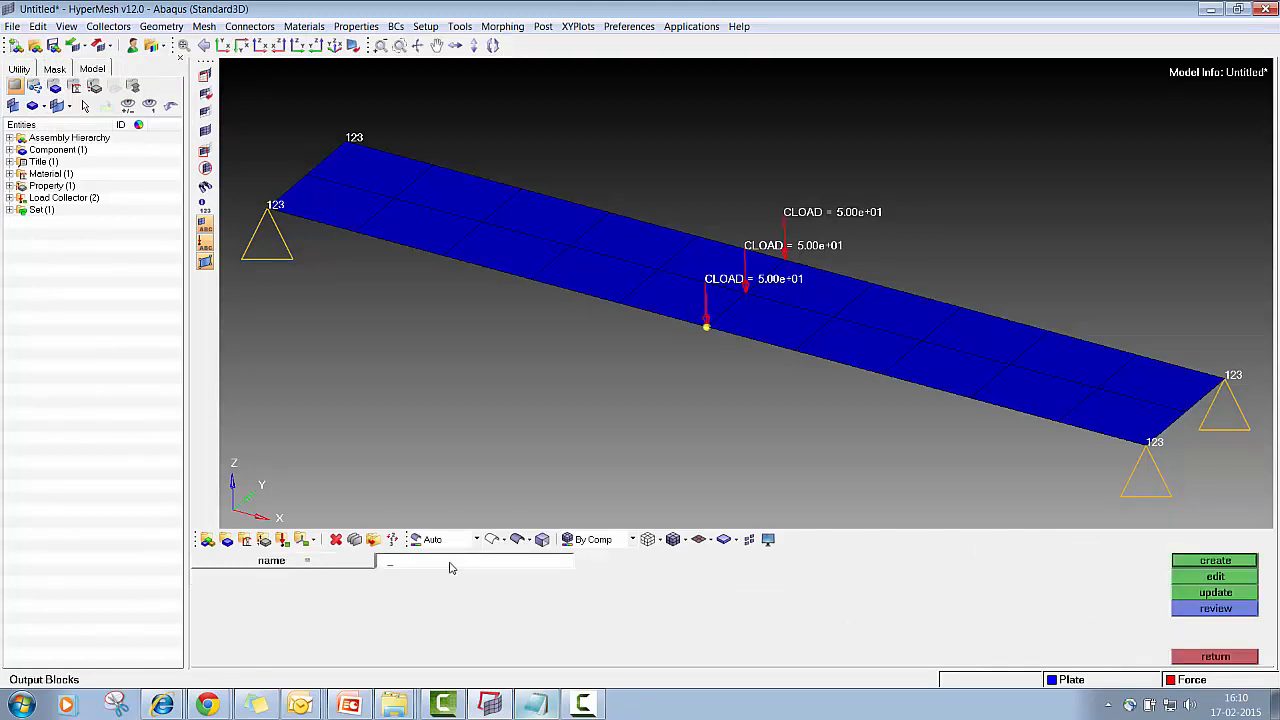
{"action": "type", "text": "Outp"}
{"action": "type", "text": "ut_Request"}
{"action": "key", "text": "Return"}
{"action": "left_click", "coordinate": [1215, 563]}
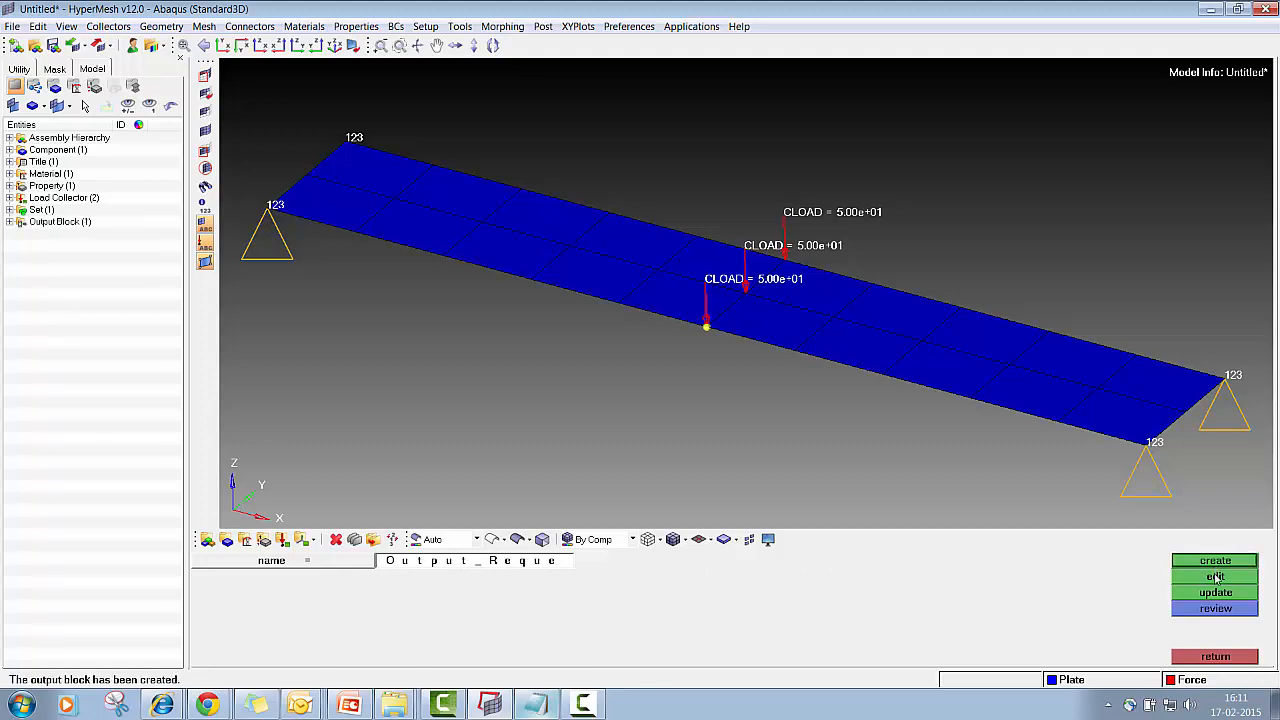
Step: Open the new output block's card for editing and enable the Output request
{"action": "left_click", "coordinate": [1216, 578]}
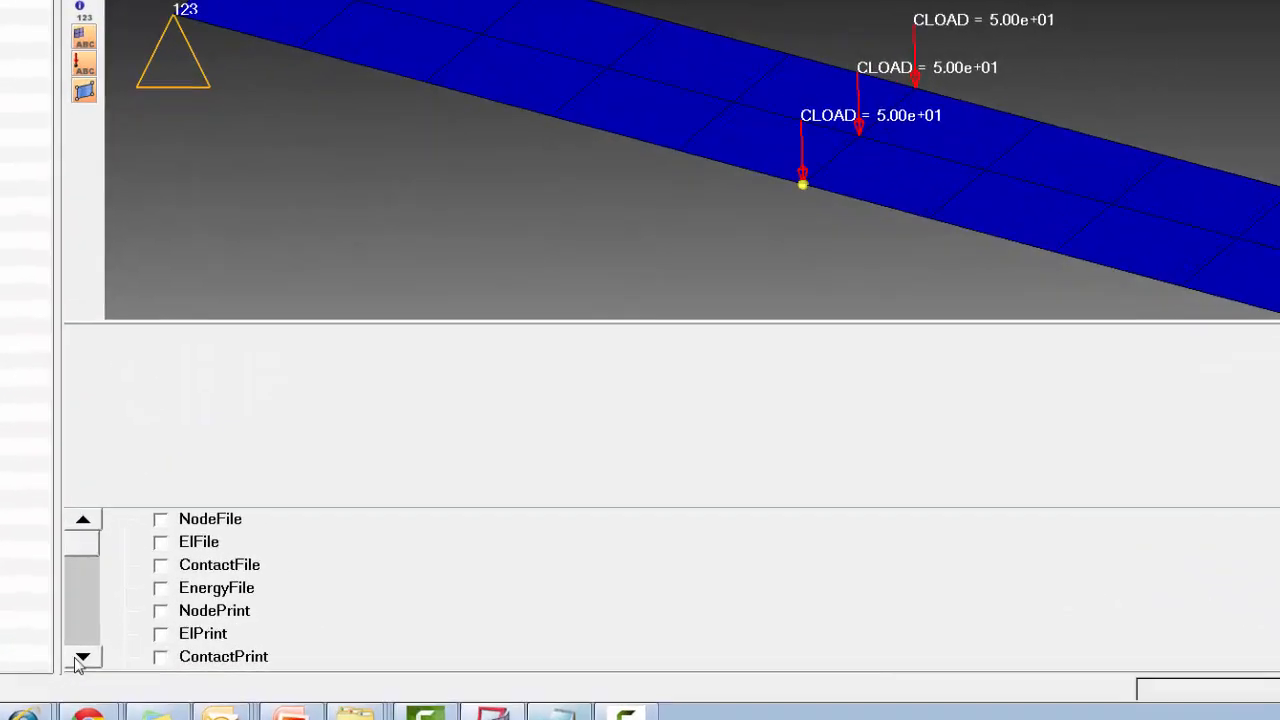
{"action": "left_click", "coordinate": [204, 656]}
{"action": "left_click", "coordinate": [204, 656]}
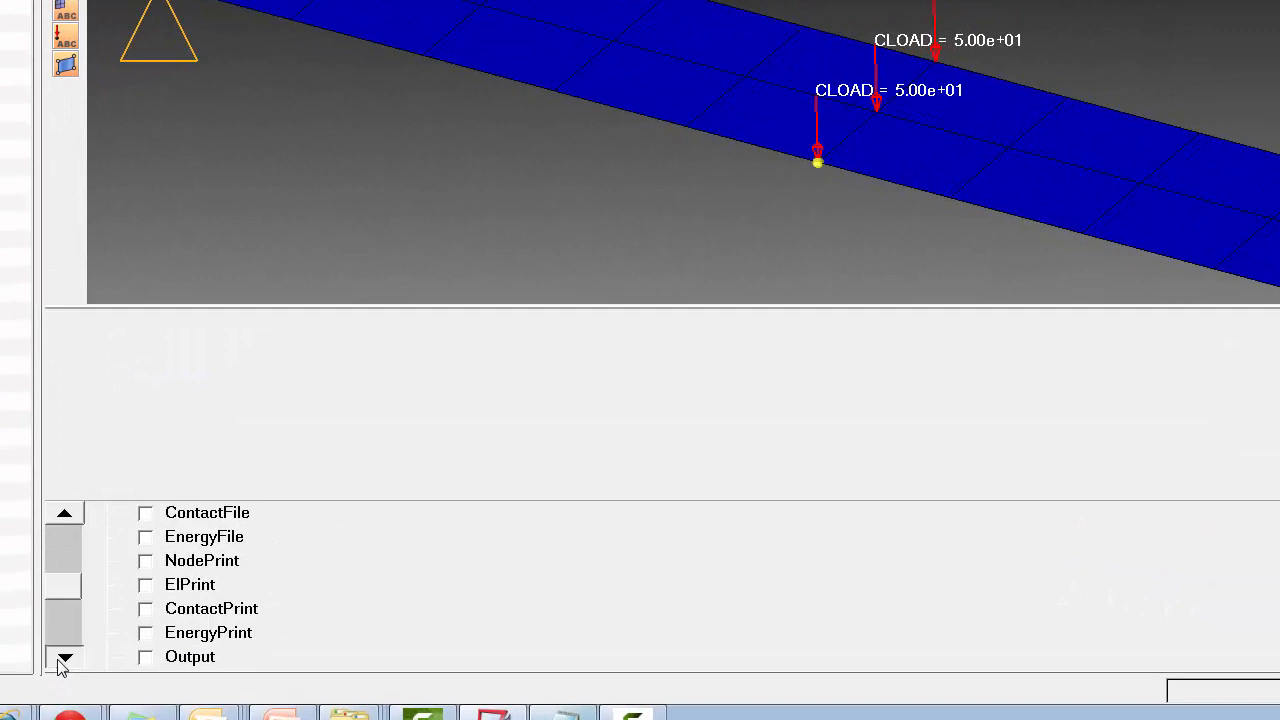
{"action": "left_click", "coordinate": [63, 657]}
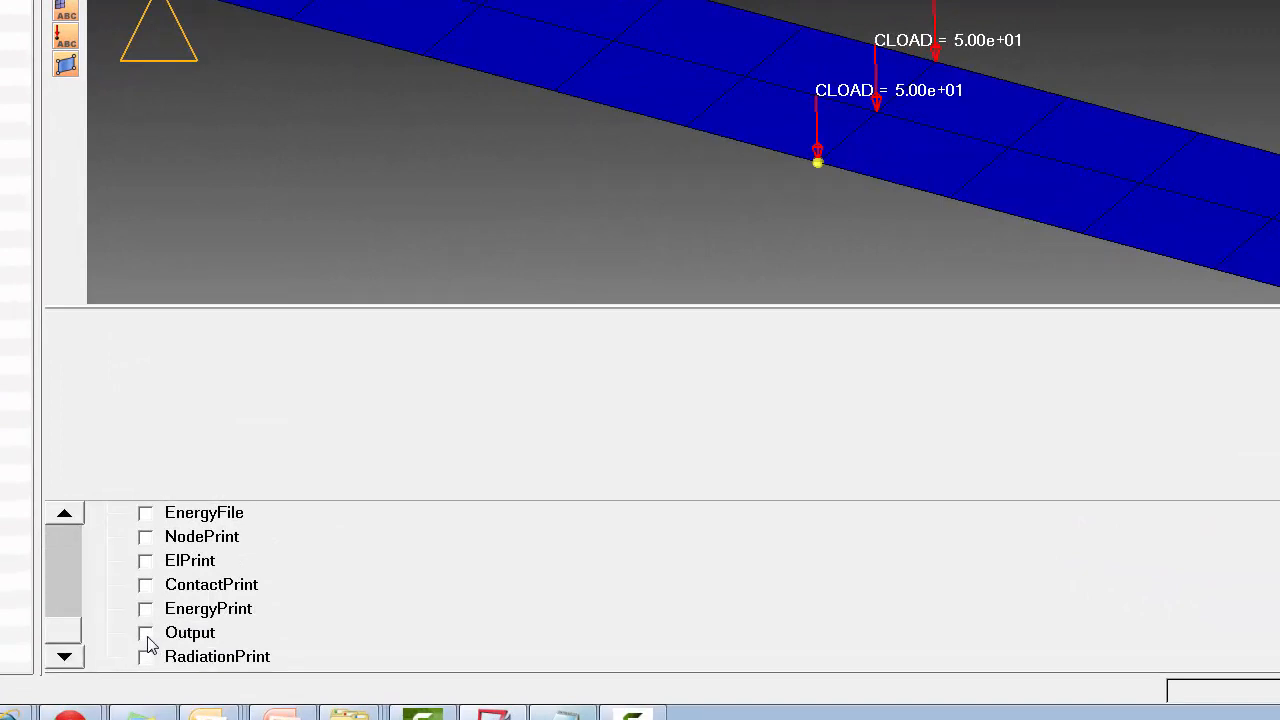
{"action": "left_click", "coordinate": [146, 635]}
Step: Add the Variable and Frequency options to the *OUTPUT request
{"action": "left_click", "coordinate": [64, 657]}
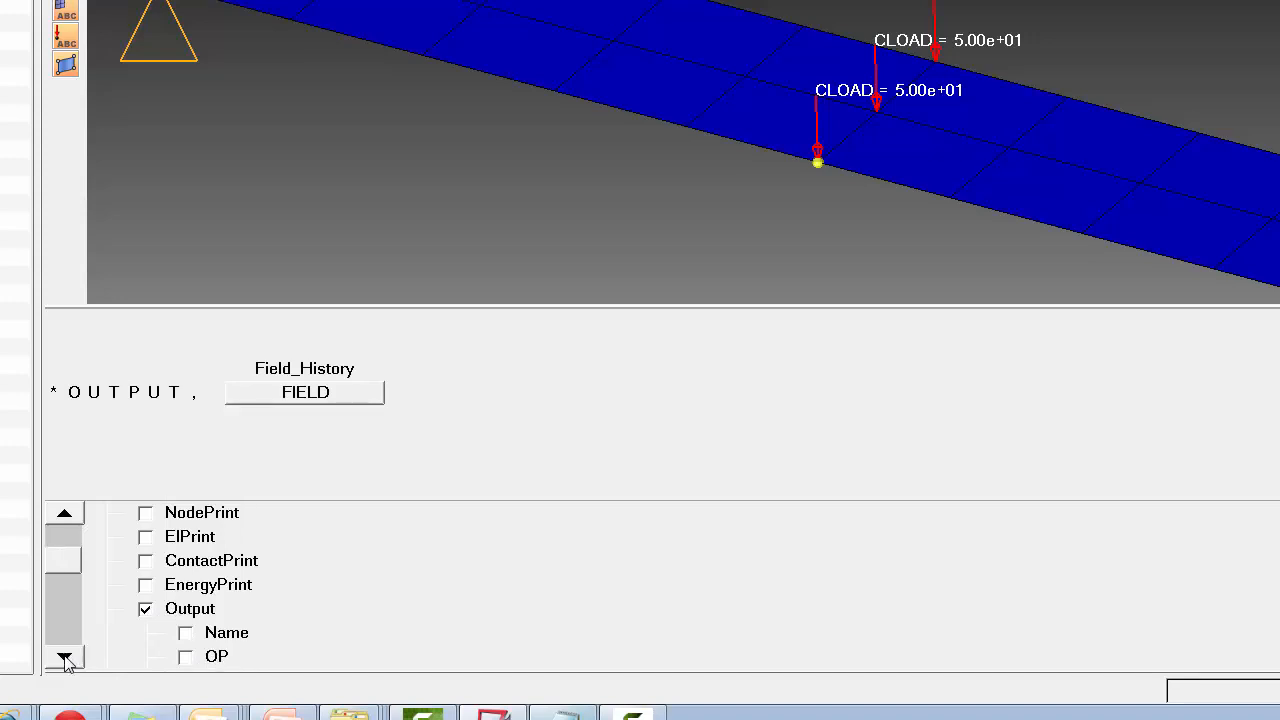
{"action": "left_click", "coordinate": [64, 657]}
{"action": "left_click", "coordinate": [64, 657]}
{"action": "left_click", "coordinate": [64, 657]}
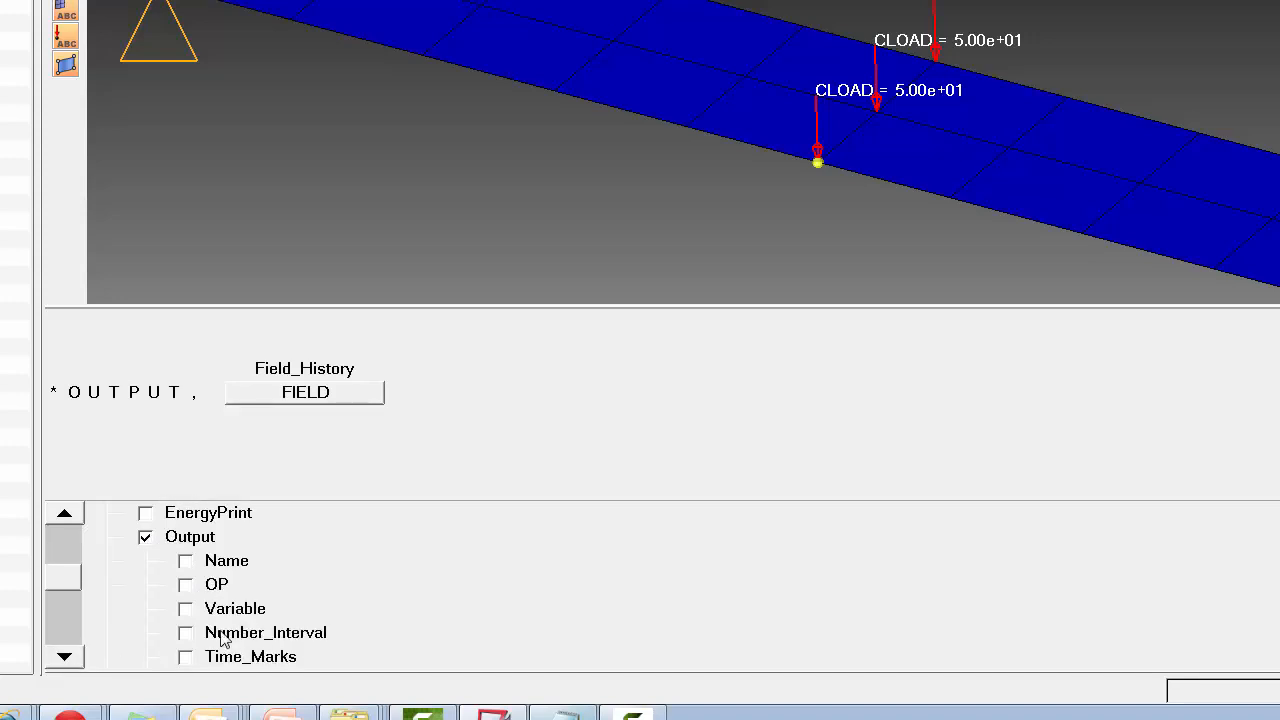
{"action": "left_click", "coordinate": [188, 610]}
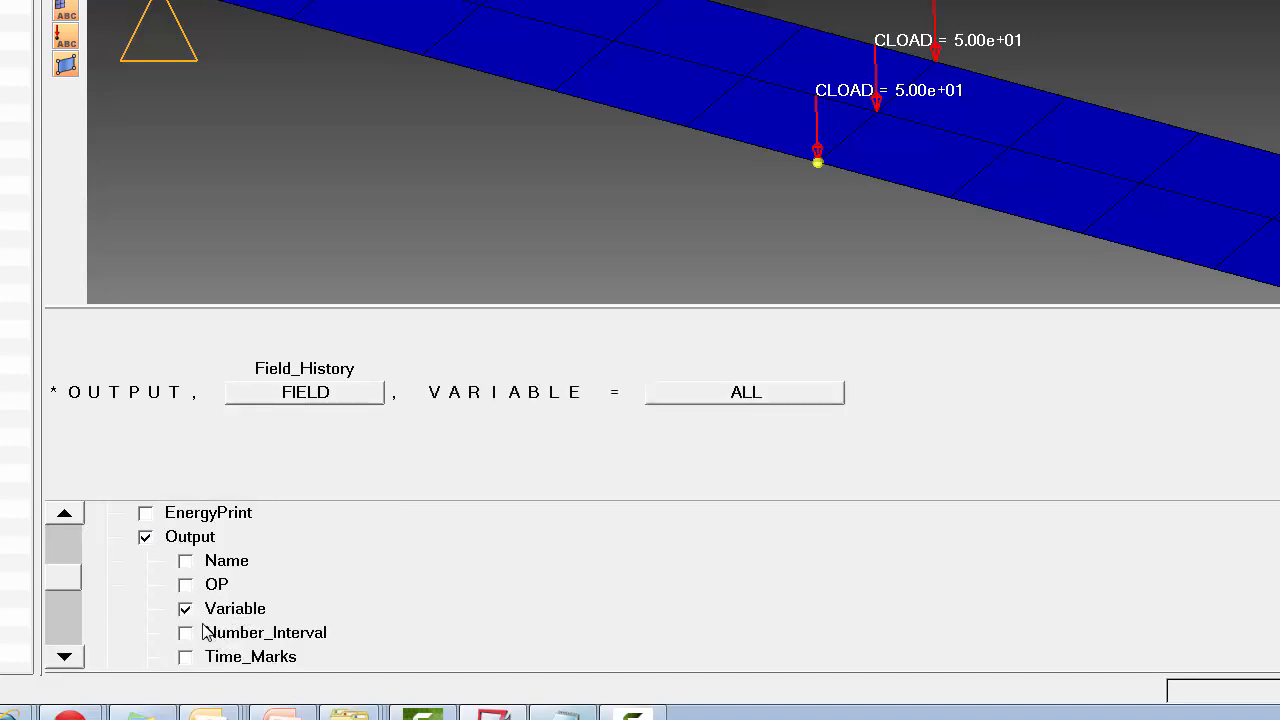
{"action": "left_click", "coordinate": [64, 657]}
{"action": "left_click", "coordinate": [64, 657]}
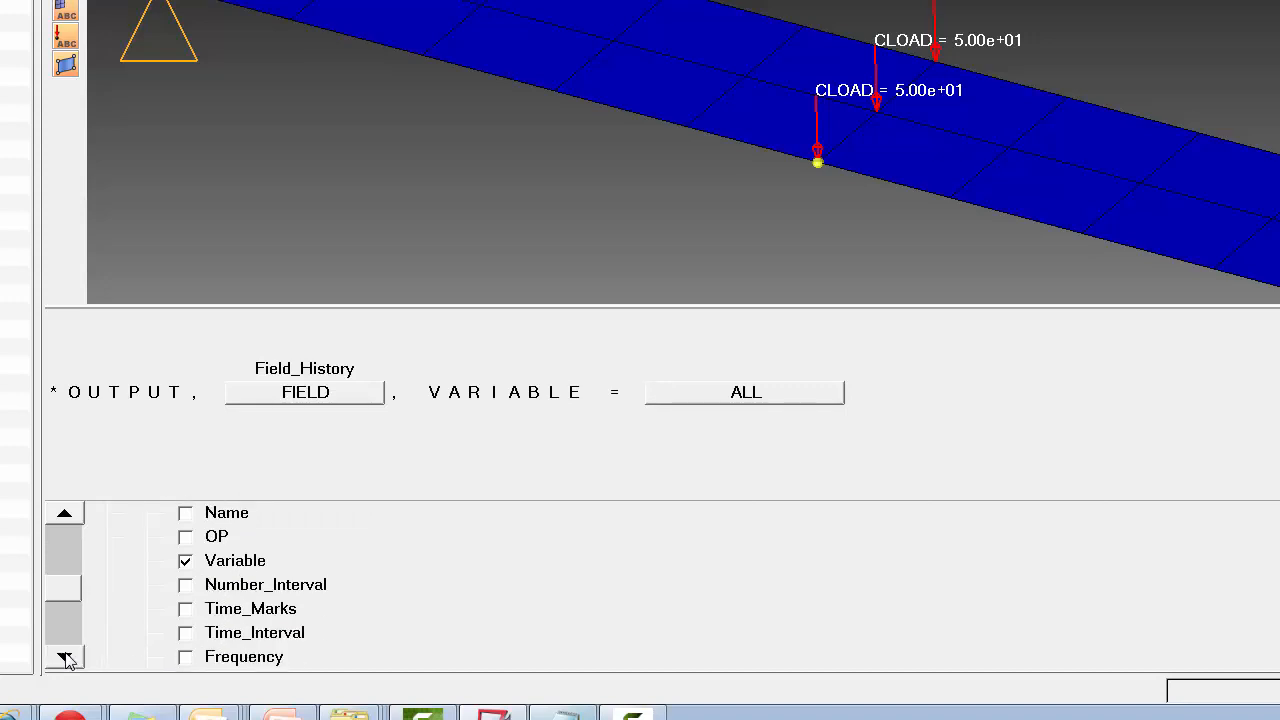
{"action": "left_click", "coordinate": [64, 657]}
{"action": "left_click", "coordinate": [186, 633]}
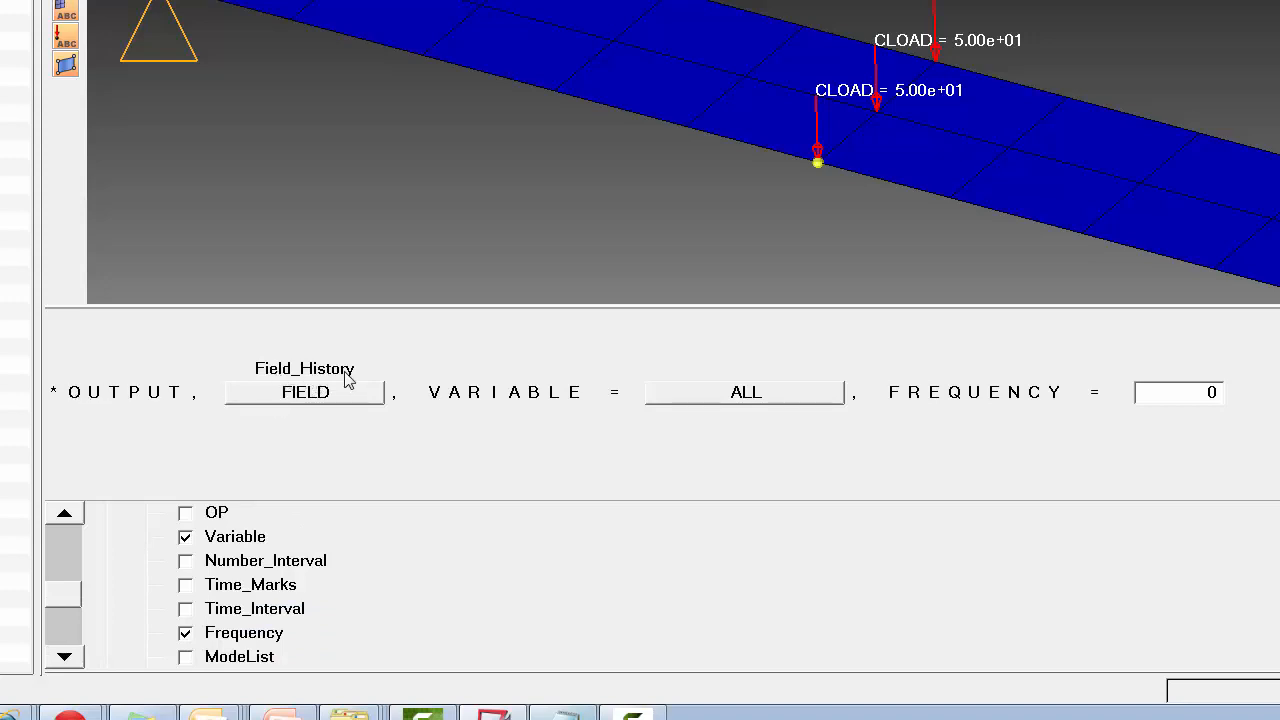
Step: Set the *OUTPUT request to FIELD with variable PRESELECT and frequency 1
{"action": "left_click", "coordinate": [318, 395]}
{"action": "left_click", "coordinate": [235, 397]}
{"action": "left_click", "coordinate": [714, 403]}
{"action": "left_click", "coordinate": [657, 420]}
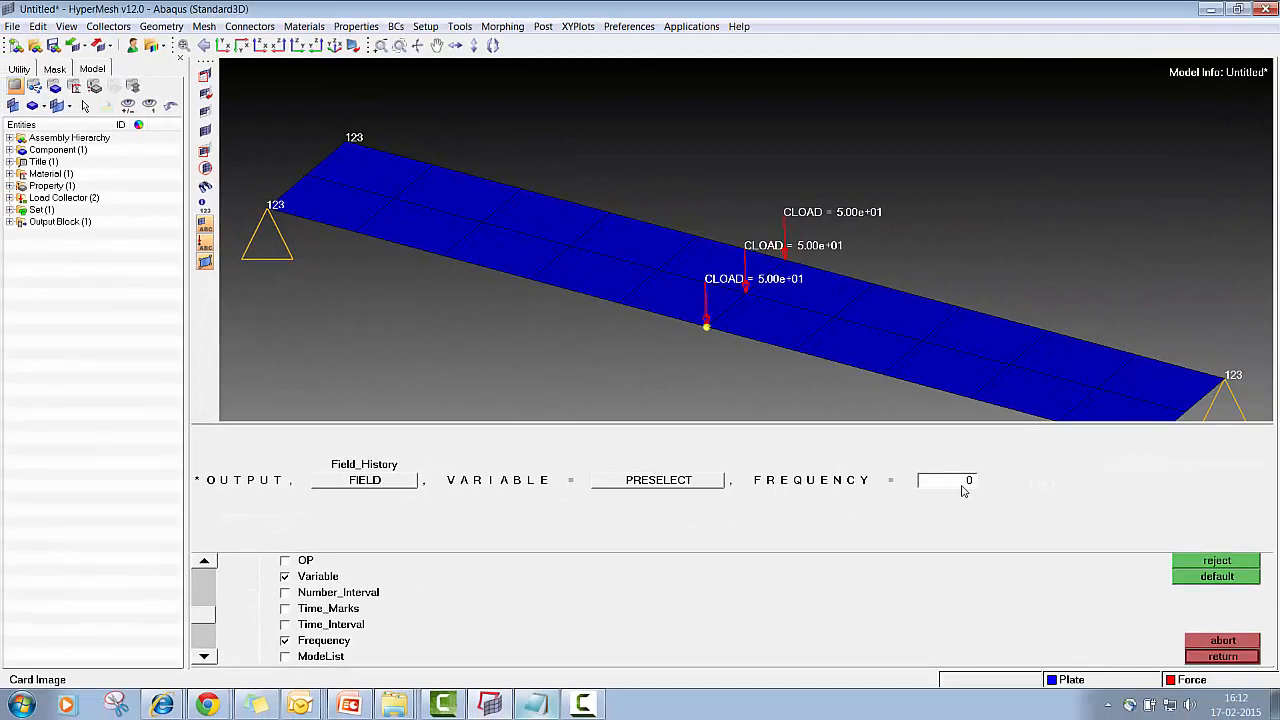
{"action": "left_click", "coordinate": [962, 485]}
{"action": "type", "text": "1"}
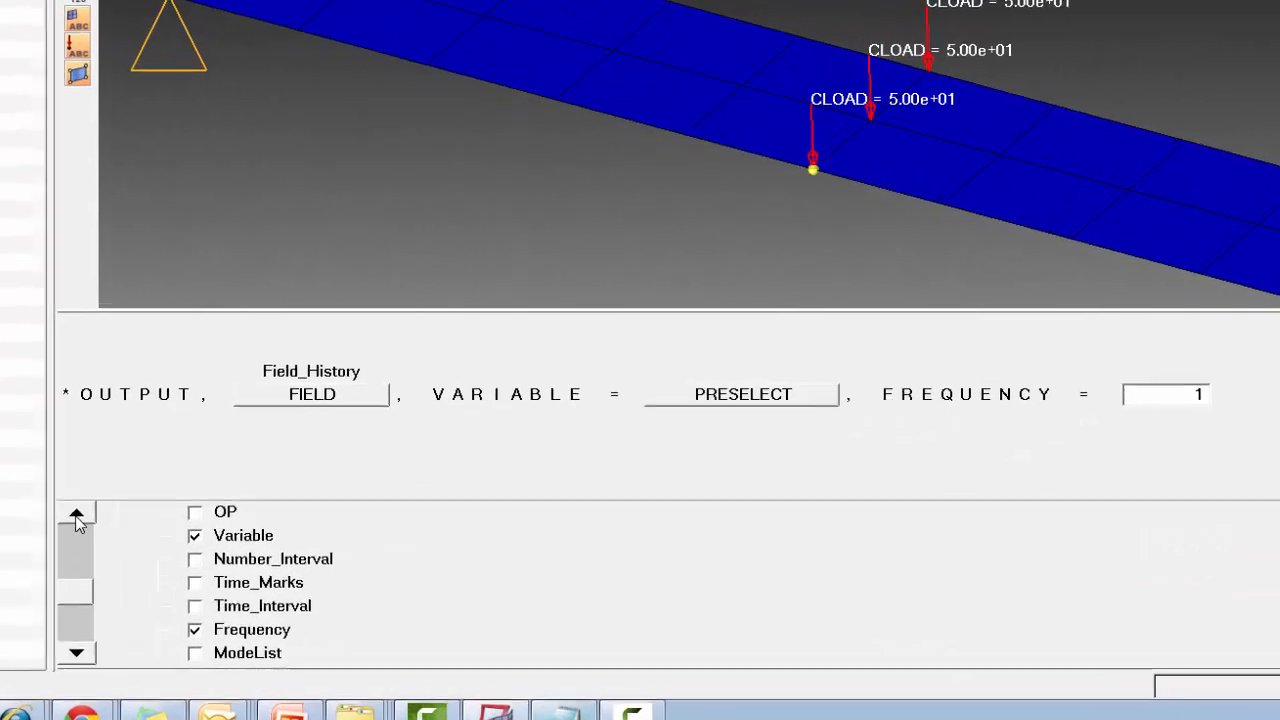
Step: Enable the NodePrint request in the output block's card
{"action": "left_click", "coordinate": [204, 565]}
{"action": "left_click", "coordinate": [204, 565]}
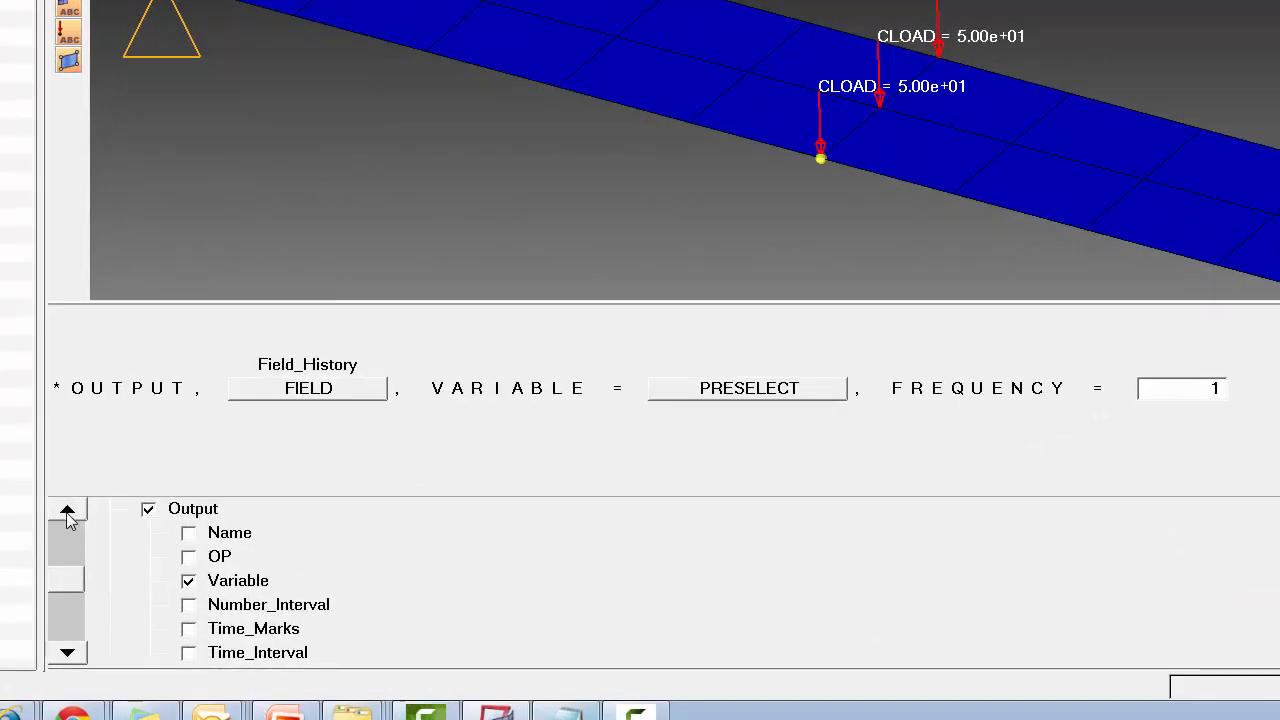
{"action": "left_click", "coordinate": [67, 512]}
{"action": "left_click", "coordinate": [67, 512]}
{"action": "left_click", "coordinate": [67, 512]}
{"action": "left_click", "coordinate": [67, 512]}
{"action": "left_click", "coordinate": [67, 512]}
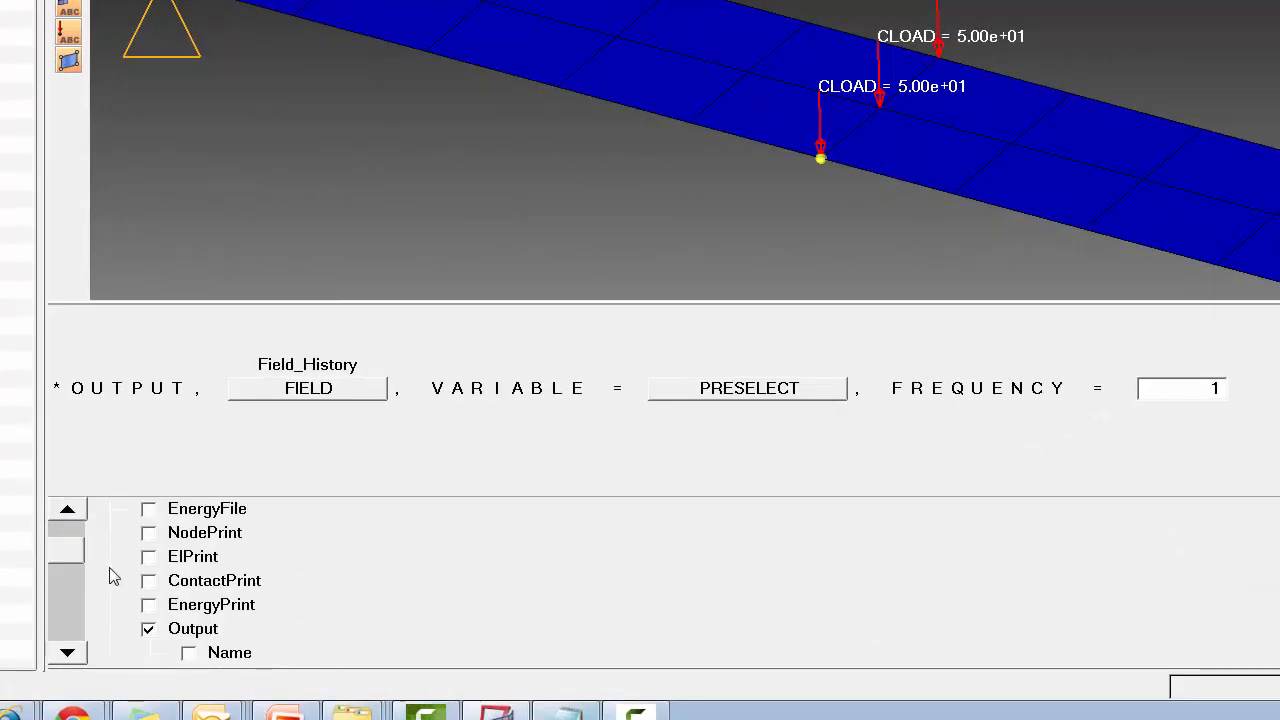
{"action": "left_click", "coordinate": [149, 534]}
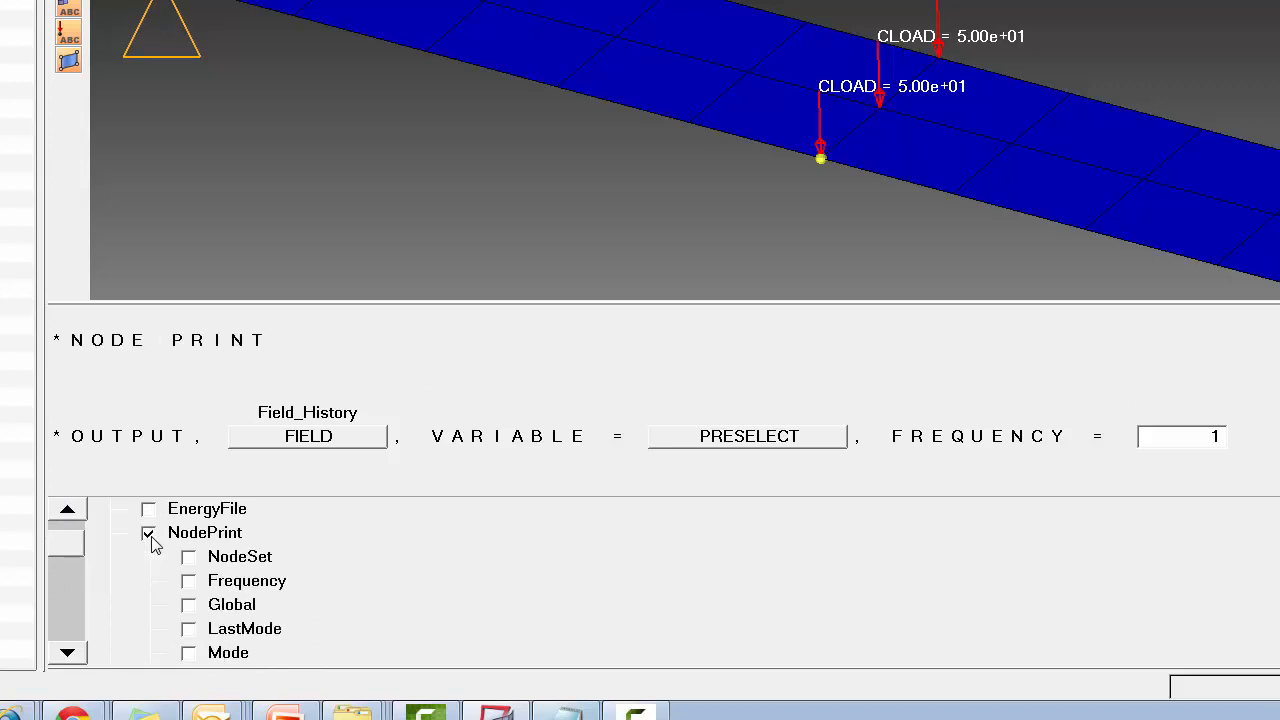
Step: Add the NodeSet, Summary, Totals and RF options to the NodePrint request in the output block's card
{"action": "left_click", "coordinate": [76, 654]}
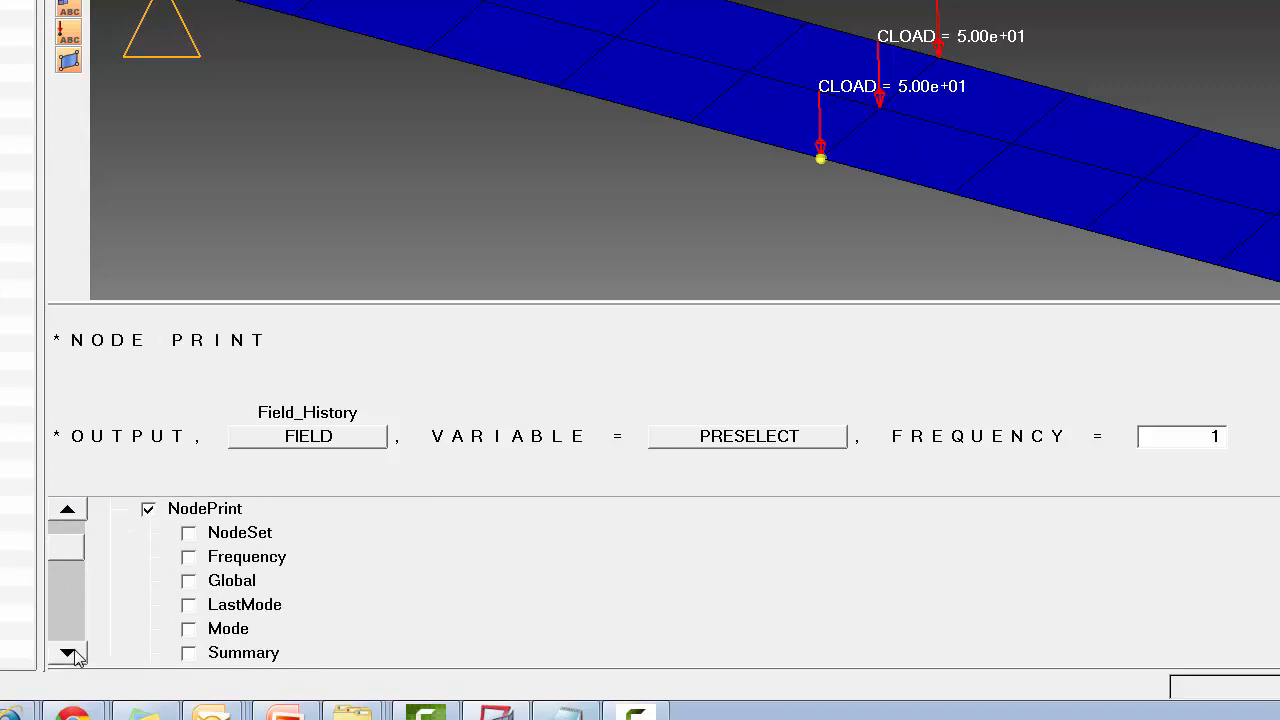
{"action": "left_click", "coordinate": [189, 535]}
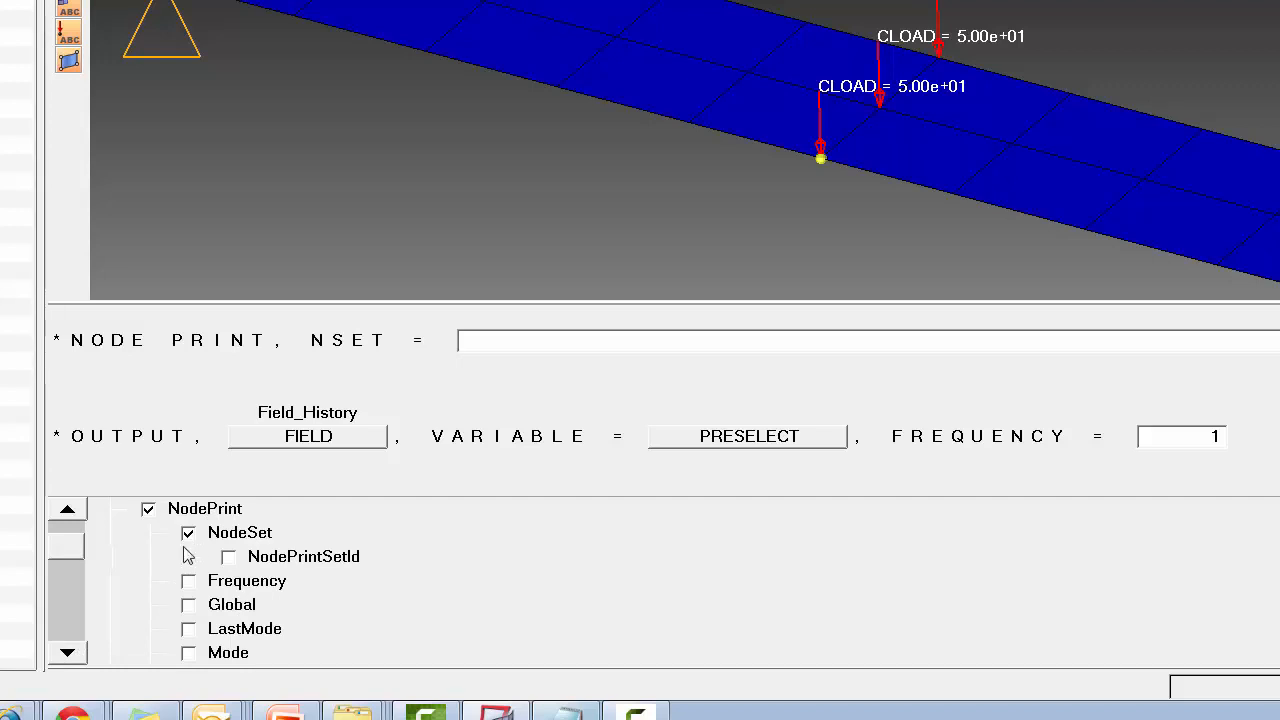
{"action": "left_click", "coordinate": [68, 655]}
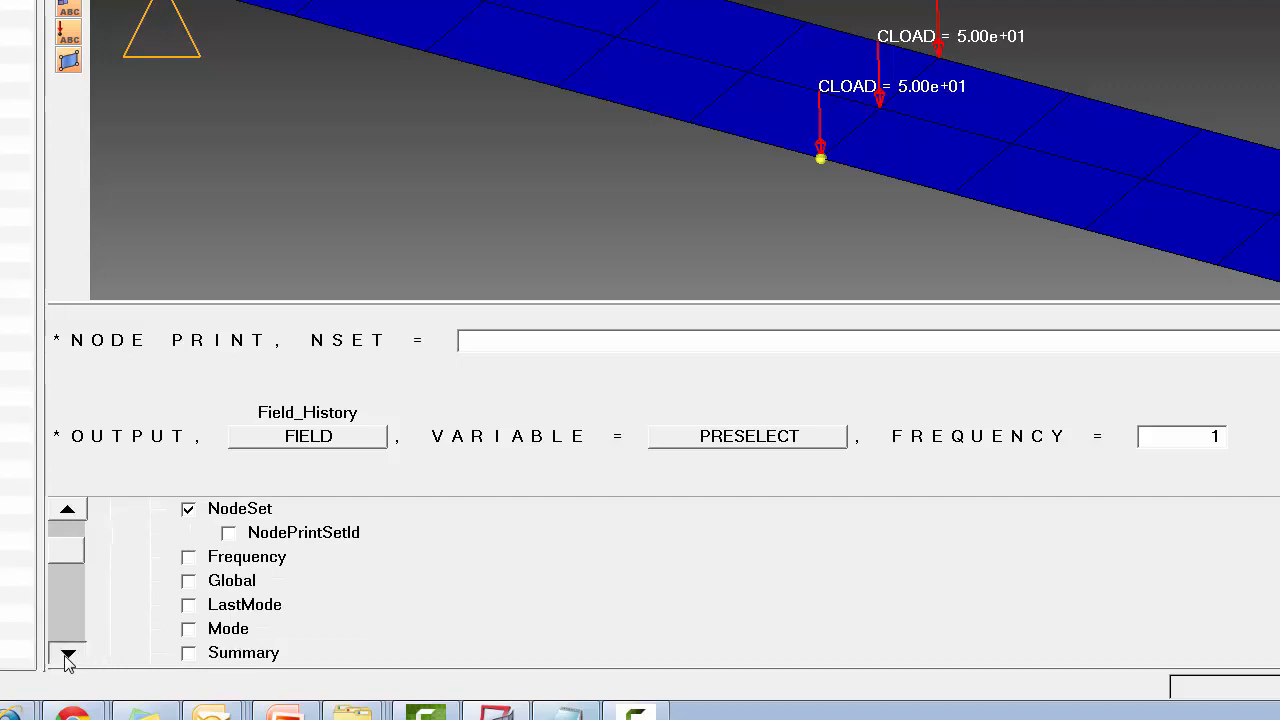
{"action": "left_click", "coordinate": [69, 655]}
{"action": "left_click", "coordinate": [70, 655]}
{"action": "left_click", "coordinate": [70, 655]}
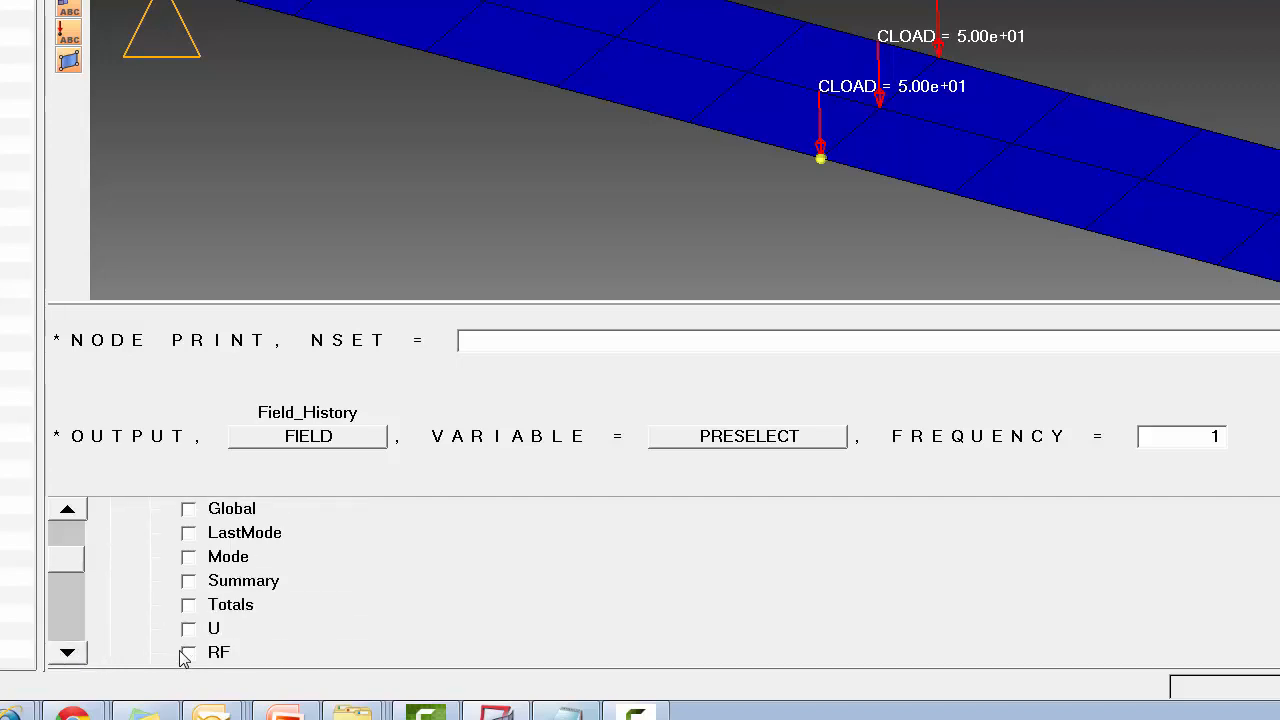
{"action": "left_click", "coordinate": [189, 582]}
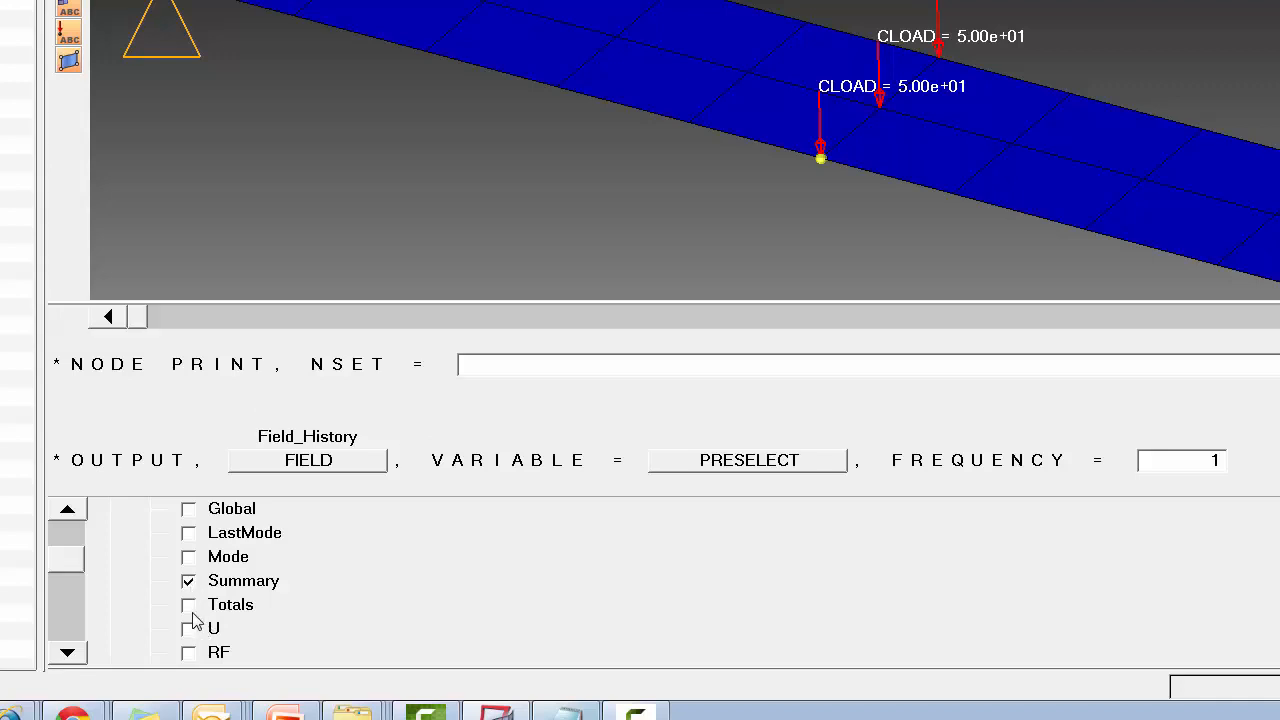
{"action": "left_click", "coordinate": [188, 605]}
{"action": "left_click", "coordinate": [70, 655]}
{"action": "left_click", "coordinate": [70, 655]}
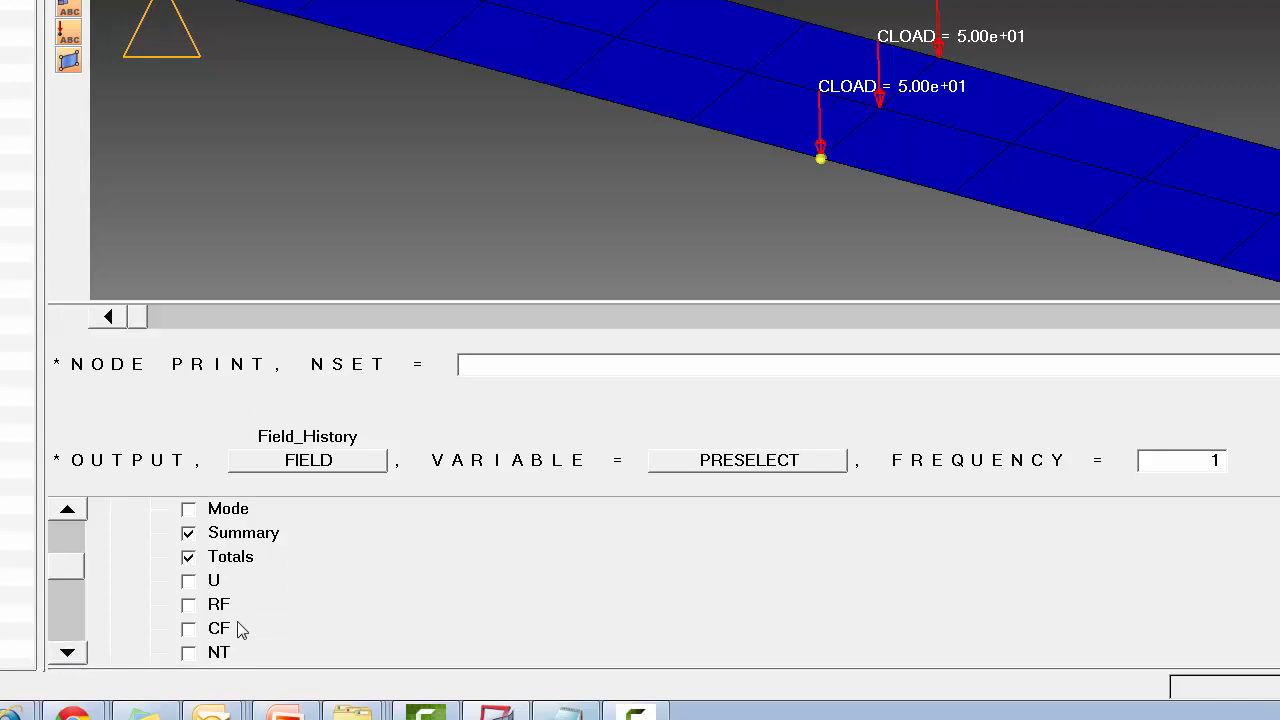
{"action": "left_click", "coordinate": [190, 607]}
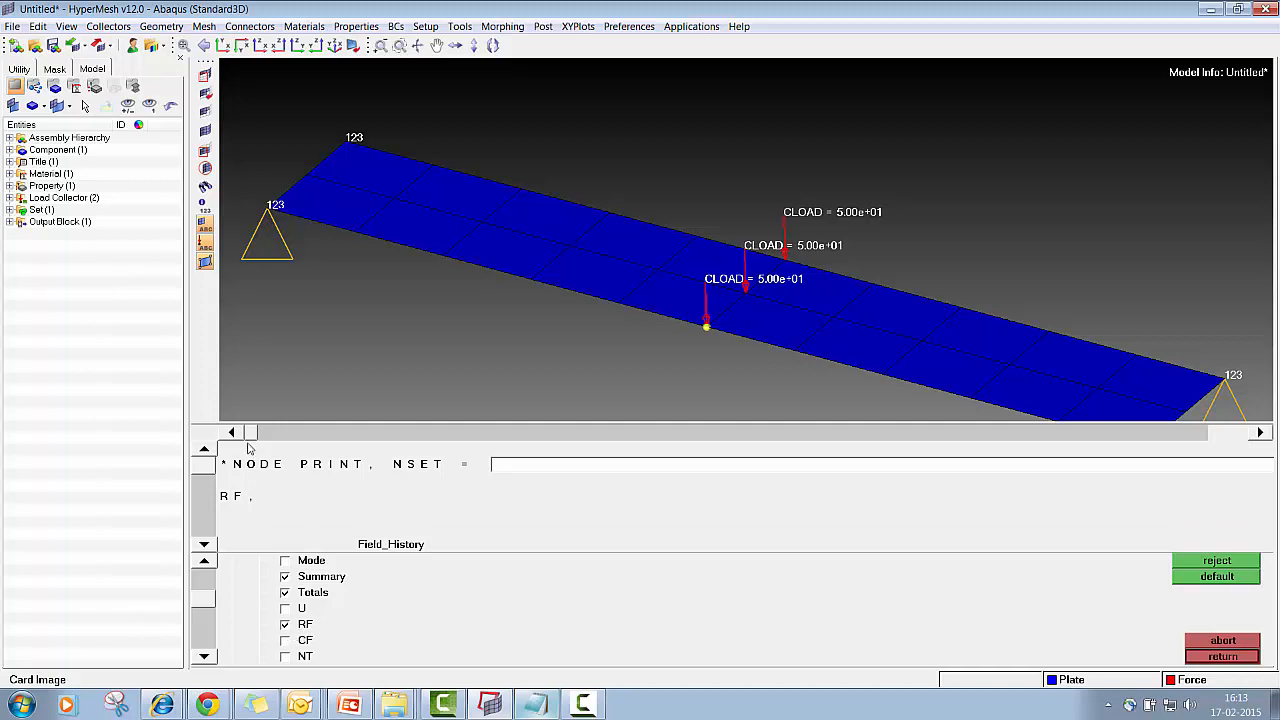
Step: Set SUMMARY and TOTALS to YES for the *NODE PRINT request and close the output block's card
{"action": "left_click_drag", "start_coordinate": [252, 432], "coordinate": [1203, 434]}
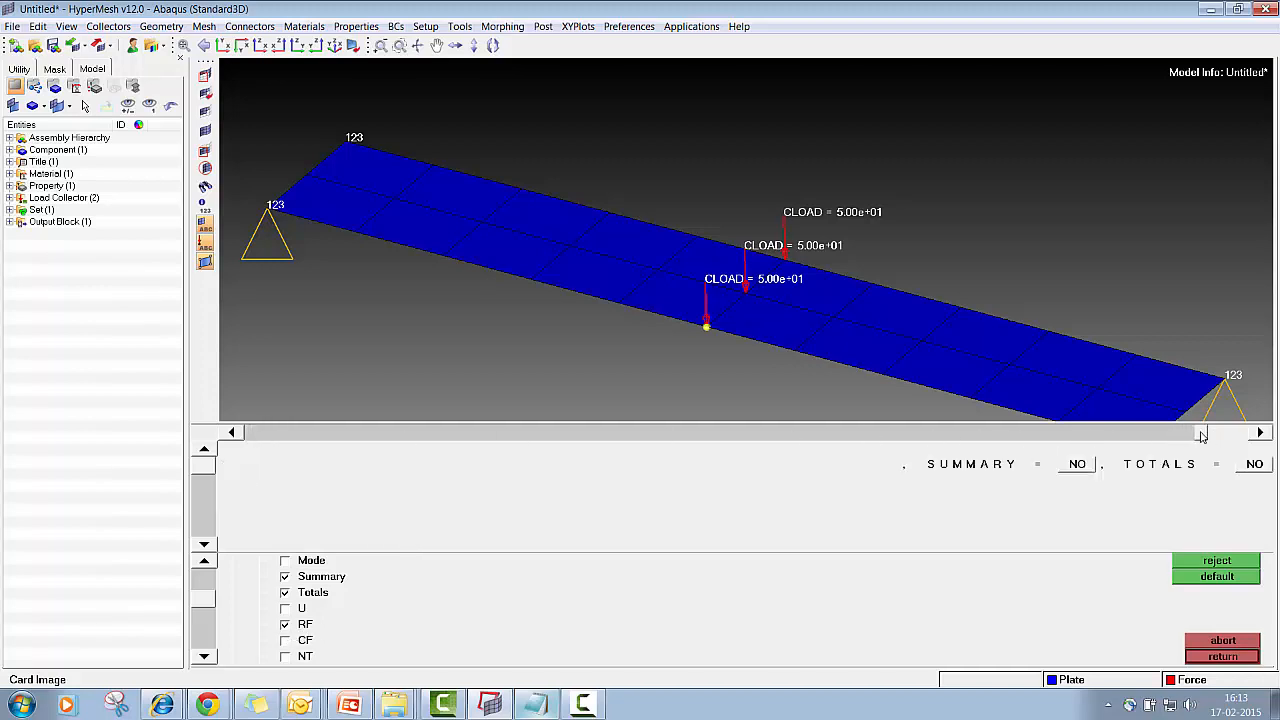
{"action": "left_click", "coordinate": [1074, 466]}
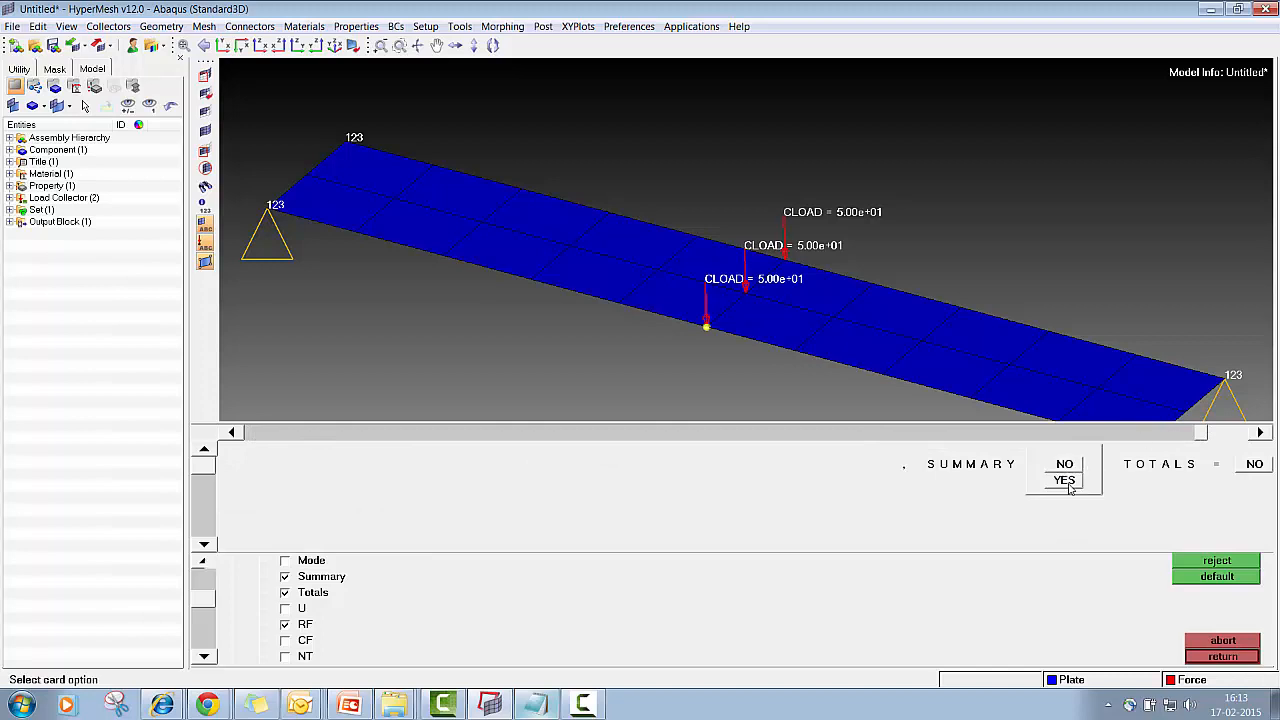
{"action": "left_click", "coordinate": [1066, 481]}
{"action": "left_click", "coordinate": [1265, 467]}
{"action": "left_click", "coordinate": [1232, 481]}
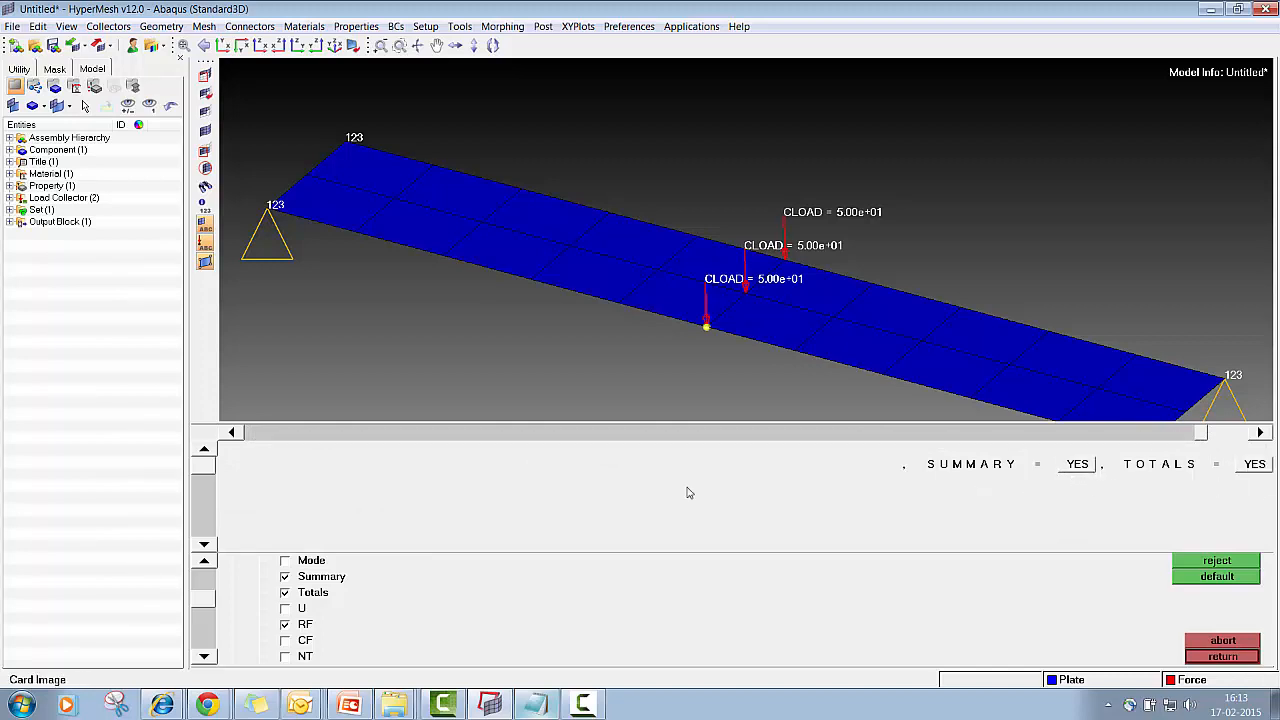
{"action": "left_click_drag", "start_coordinate": [1203, 434], "coordinate": [249, 443]}
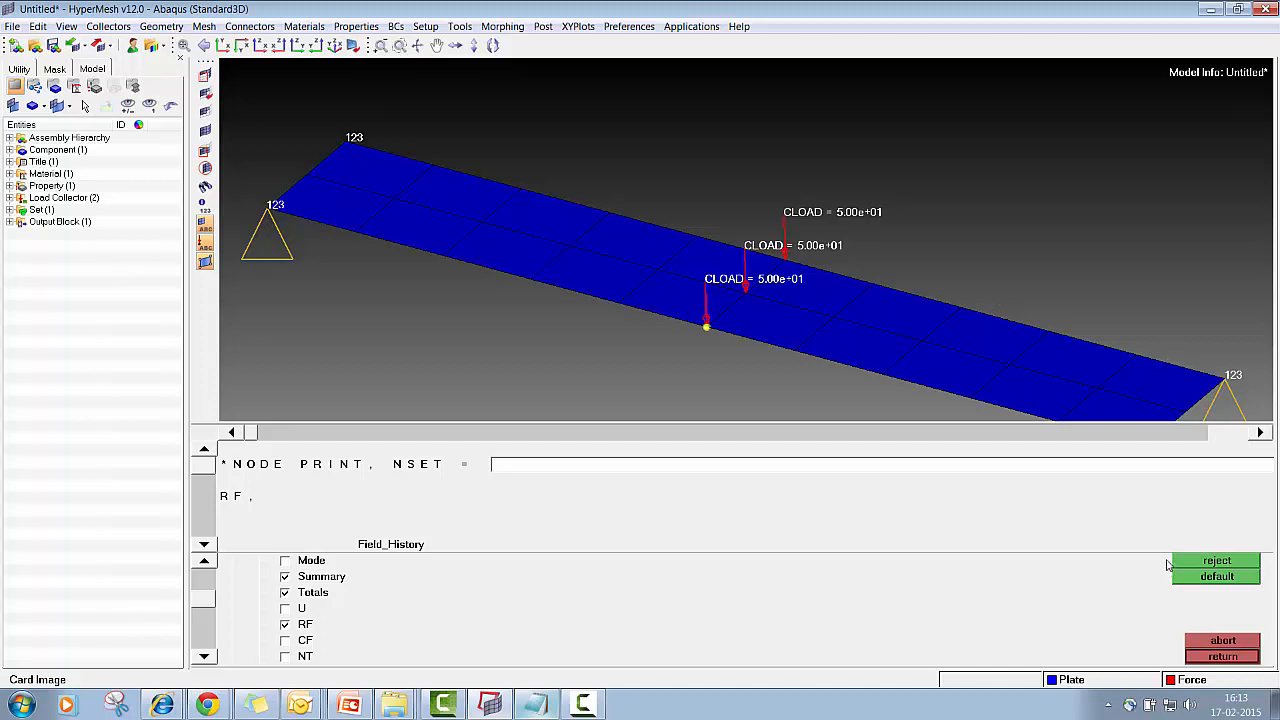
{"action": "left_click", "coordinate": [1201, 660]}
{"action": "left_click", "coordinate": [1203, 660]}
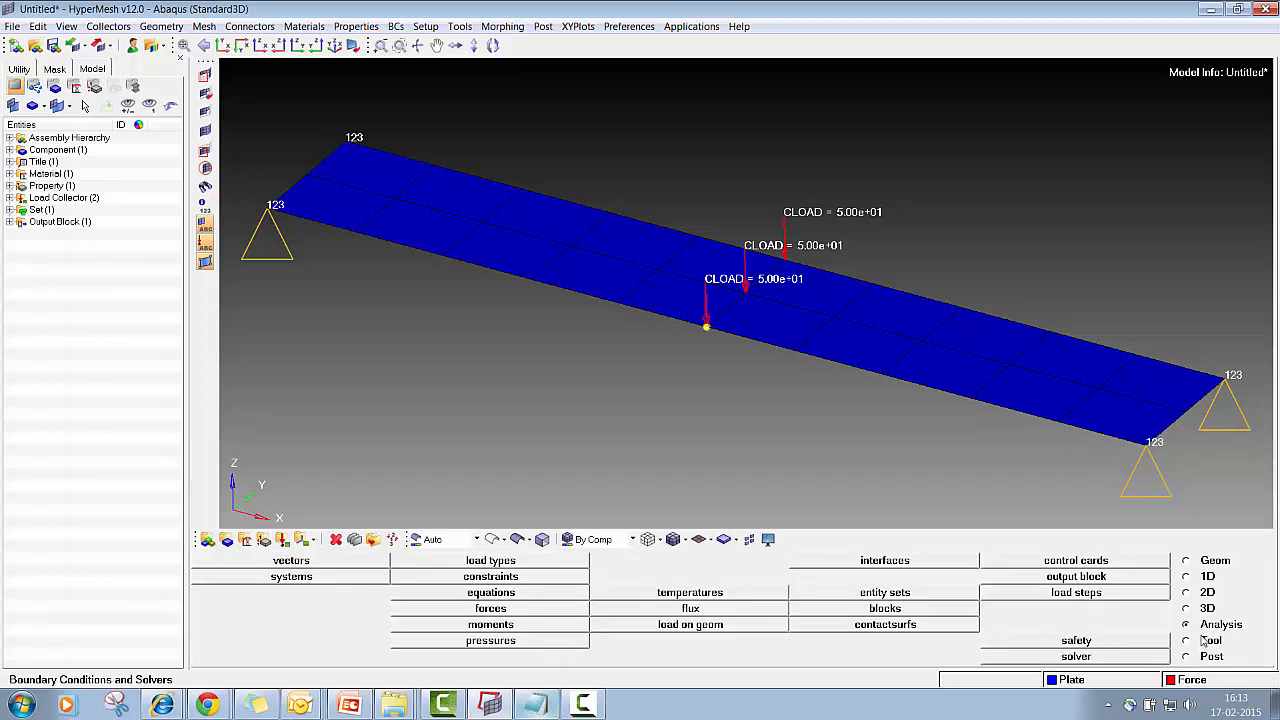
Step: Review the nodes and the exact name of the RF_Node_Set entity set
{"action": "left_click", "coordinate": [921, 598]}
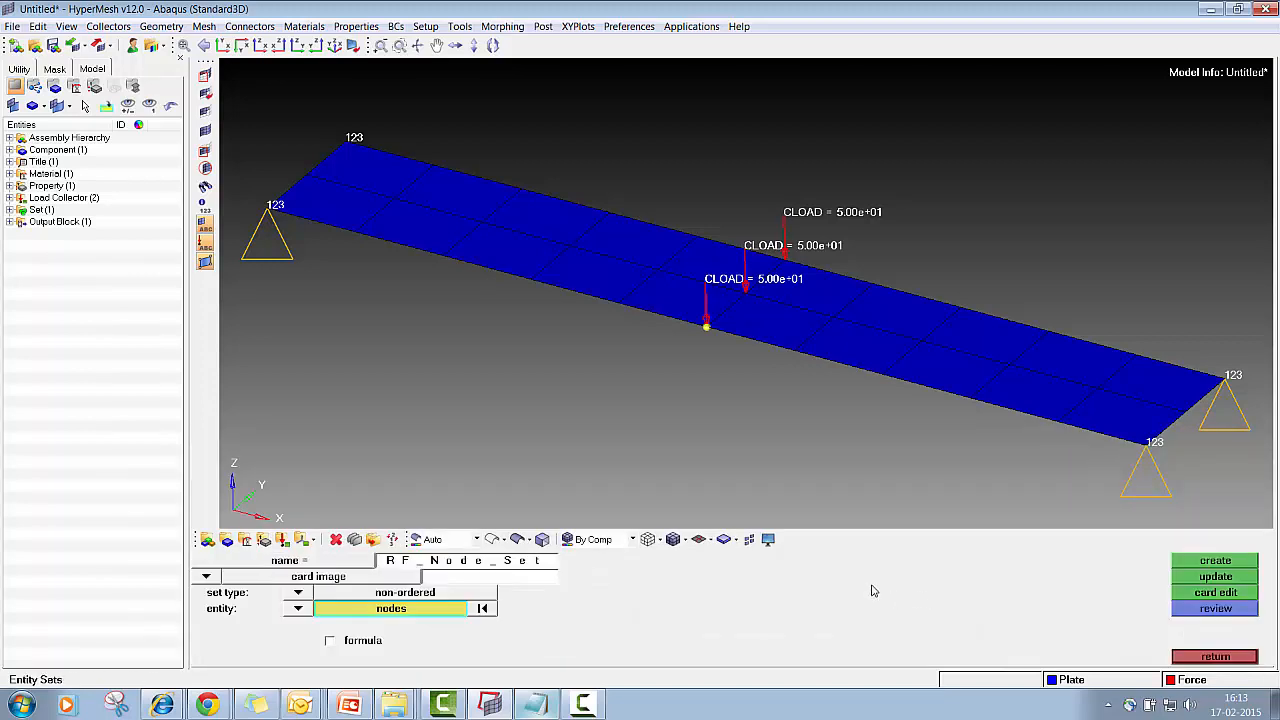
{"action": "left_click", "coordinate": [1205, 593]}
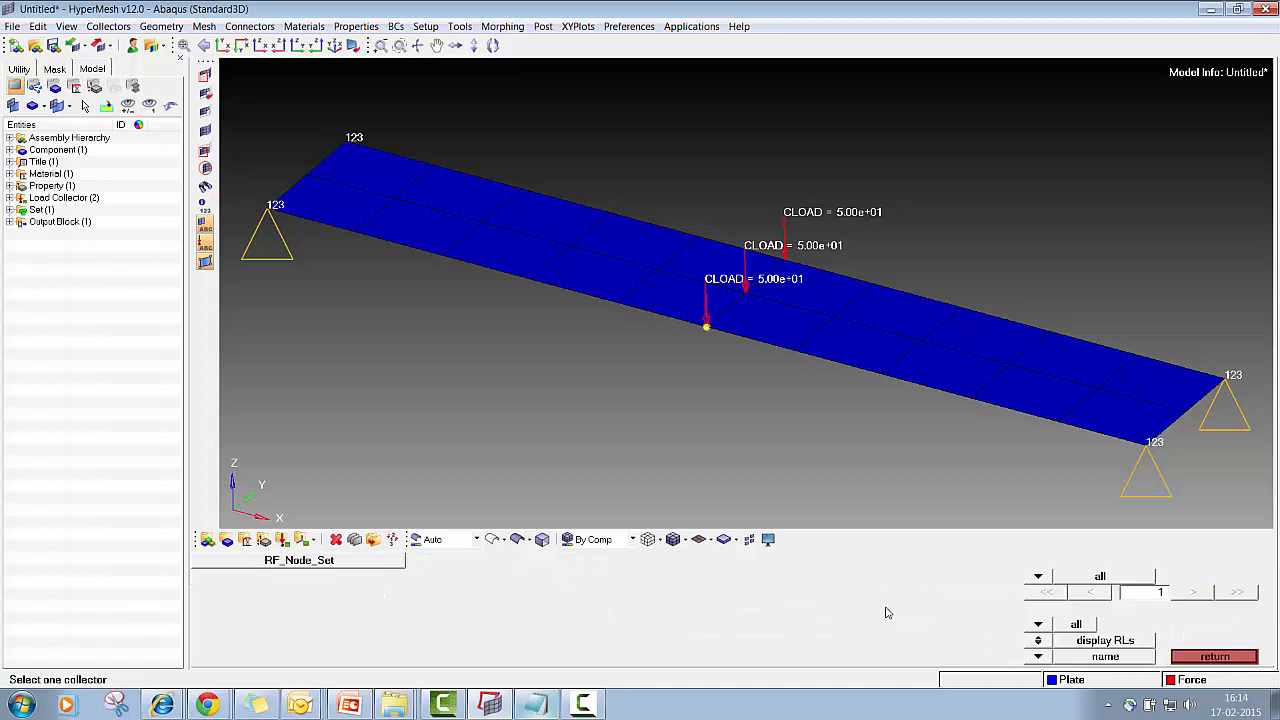
{"action": "left_click", "coordinate": [352, 565]}
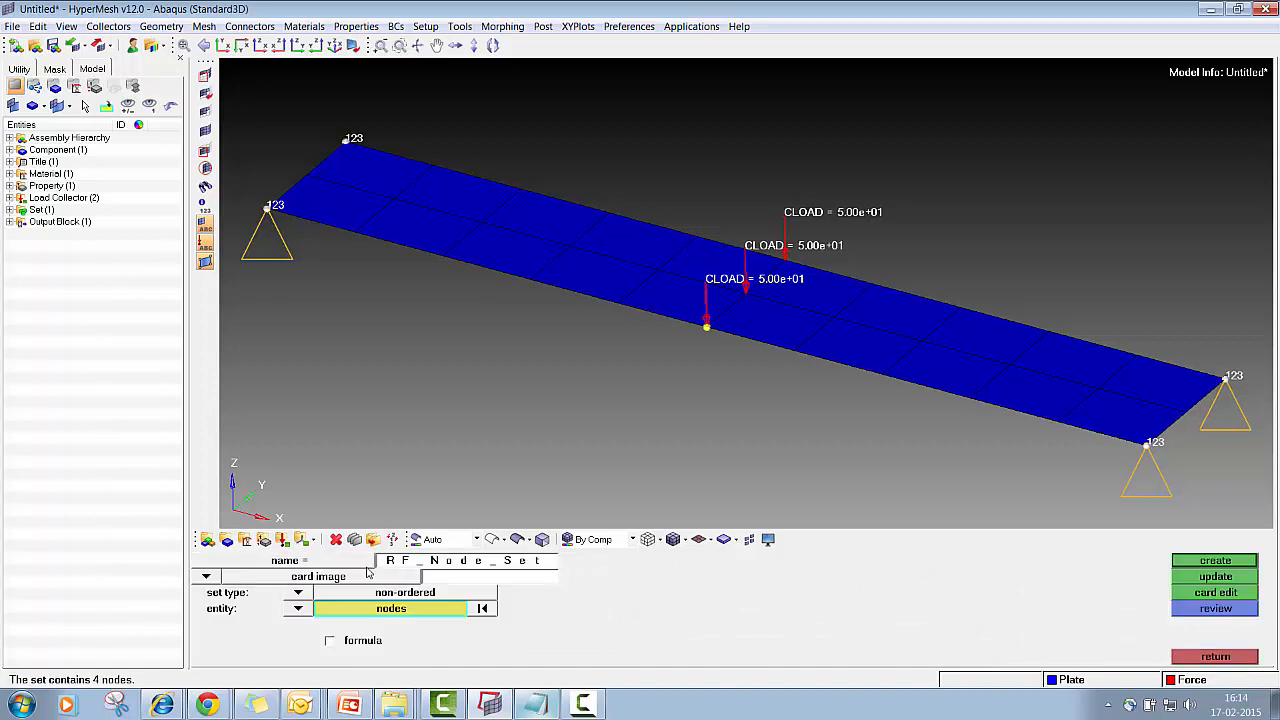
{"action": "left_click", "coordinate": [459, 565]}
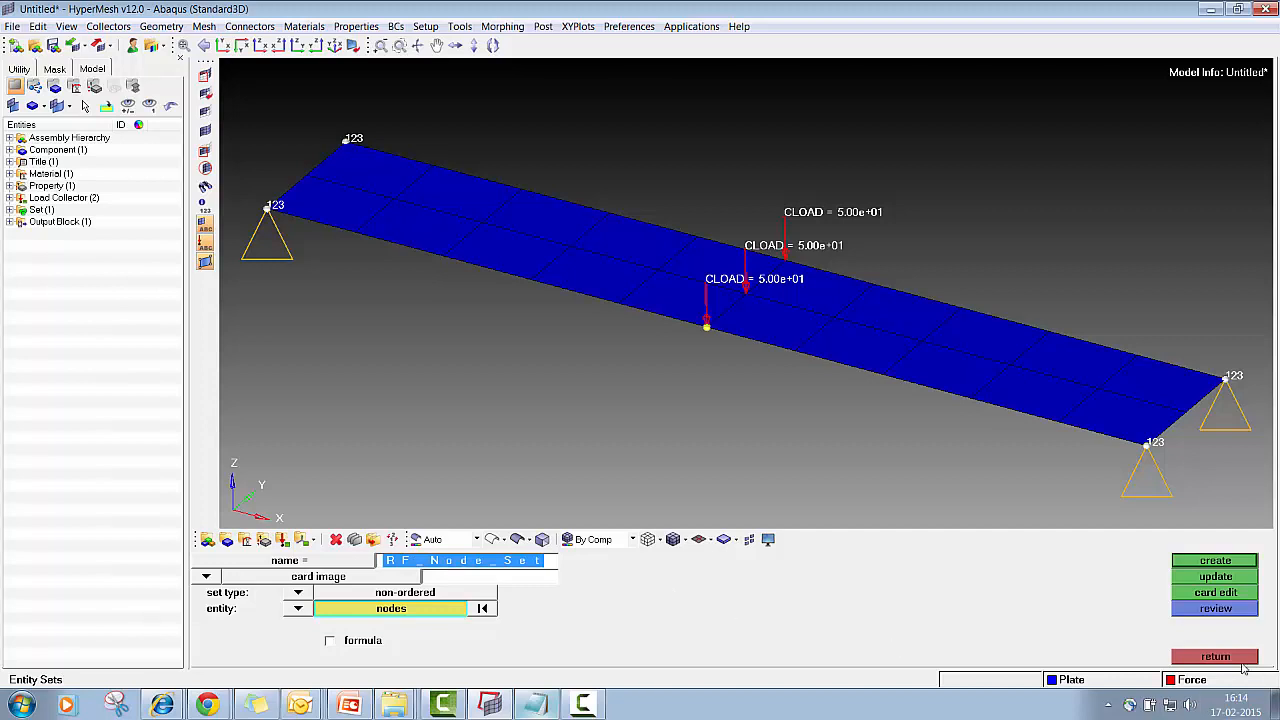
{"action": "left_click", "coordinate": [1216, 657]}
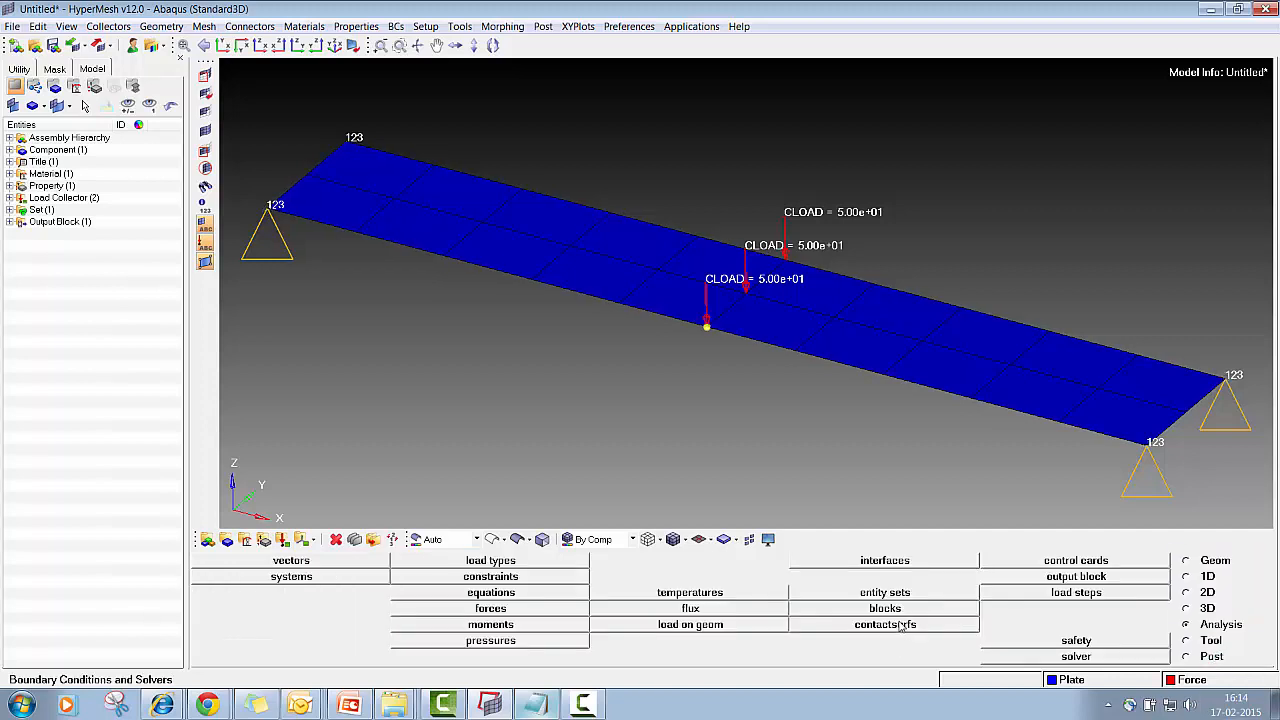
Step: Set NSET of the *NODE PRINT request to RF_Node_Set in the Output_Request block's card and check the card's lines
{"action": "left_click", "coordinate": [1076, 580]}
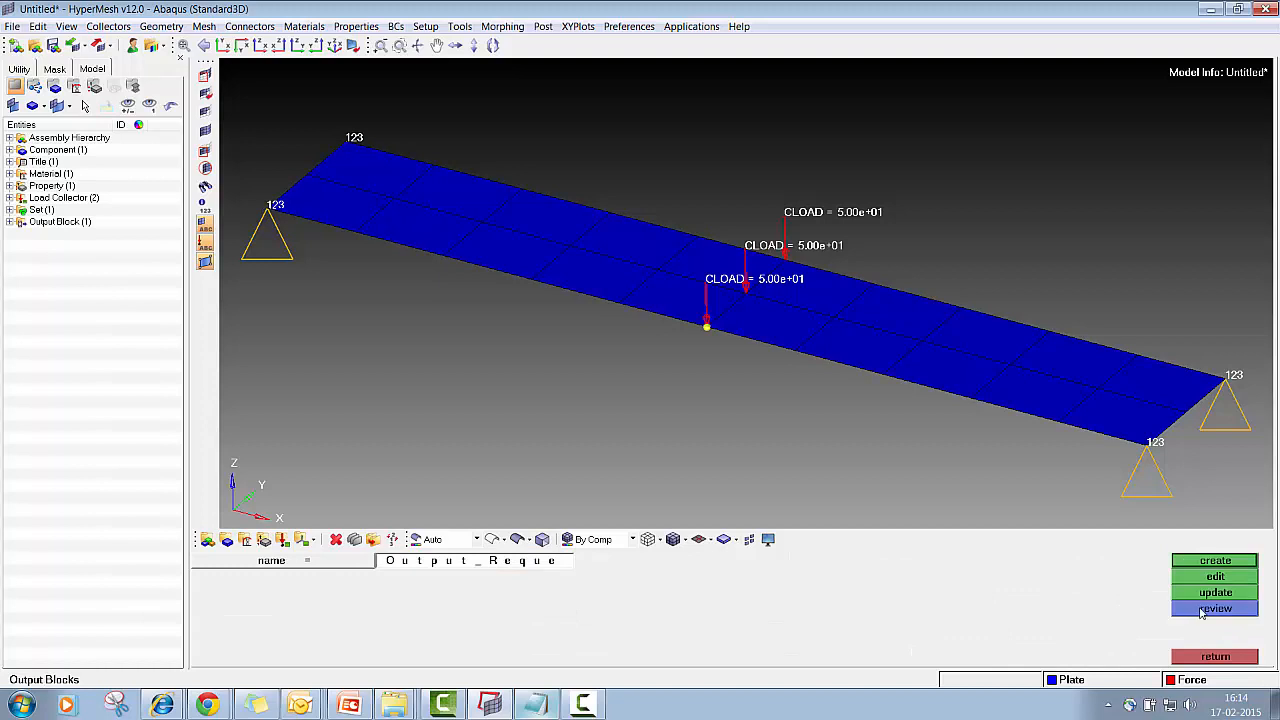
{"action": "left_click", "coordinate": [1212, 579]}
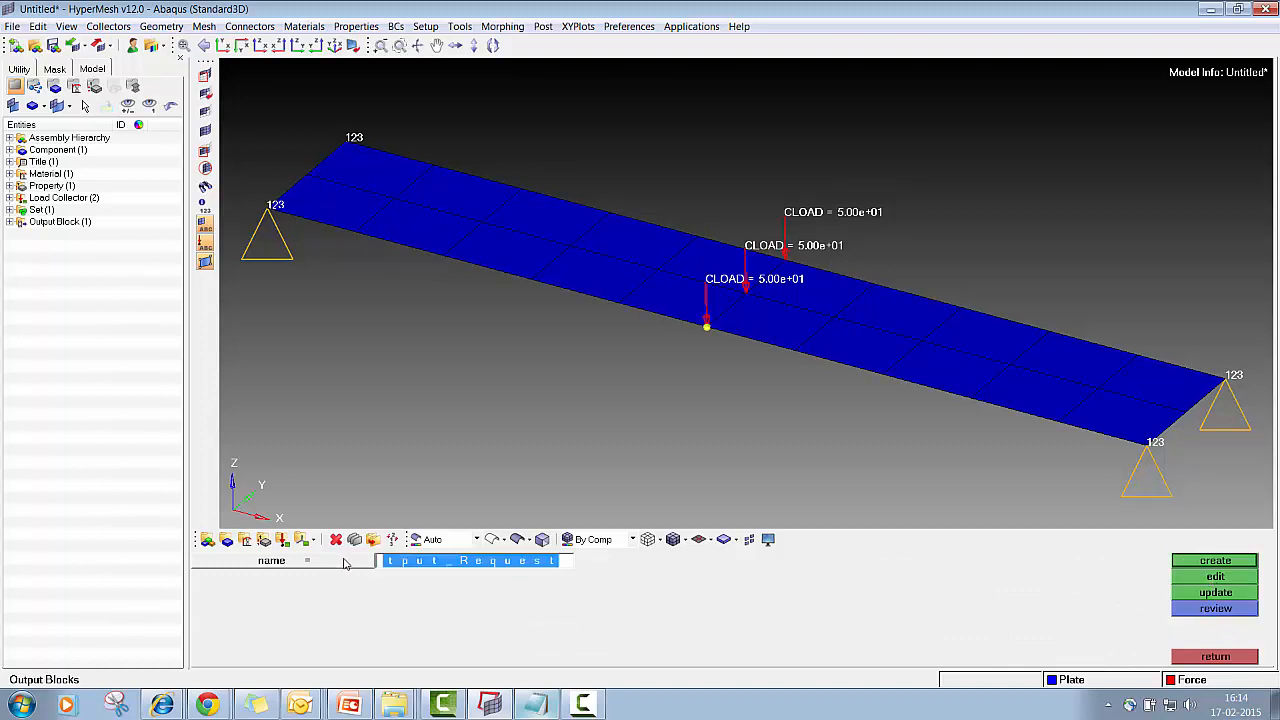
{"action": "left_click", "coordinate": [286, 560]}
{"action": "left_click", "coordinate": [1195, 577]}
{"action": "left_click", "coordinate": [589, 468]}
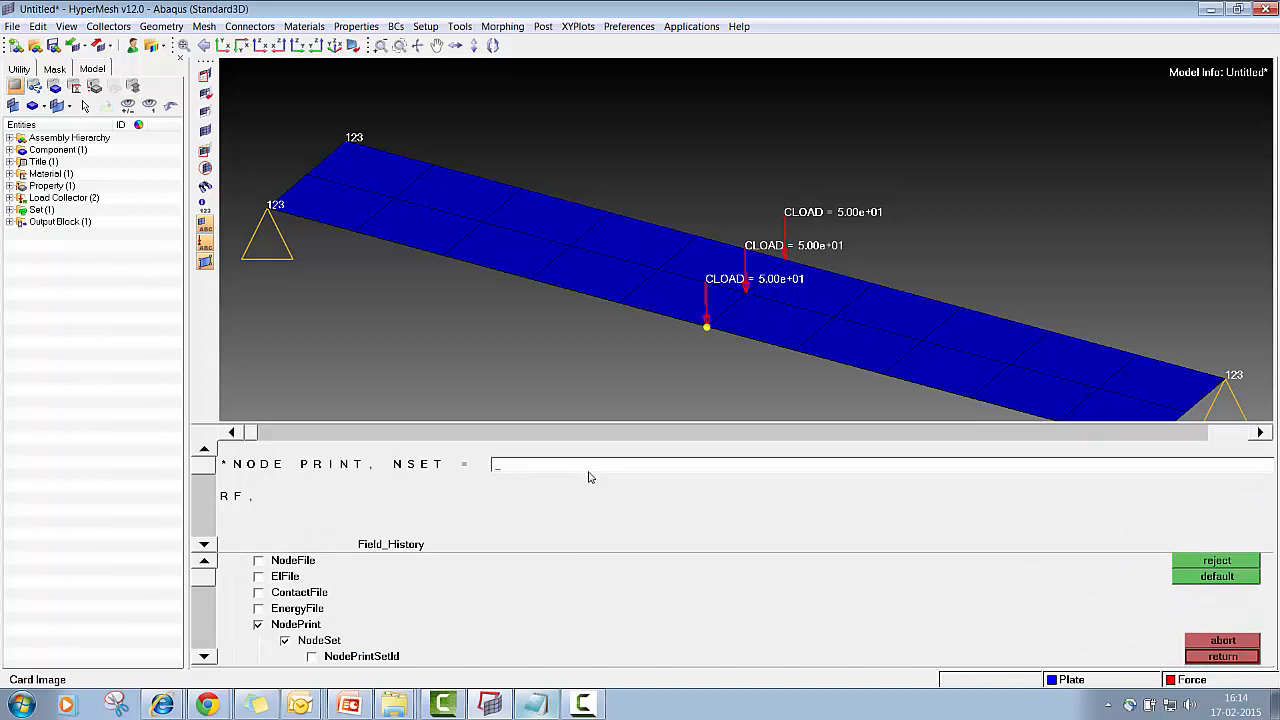
{"action": "type", "text": "RF_Node_Set"}
{"action": "left_click", "coordinate": [204, 546]}
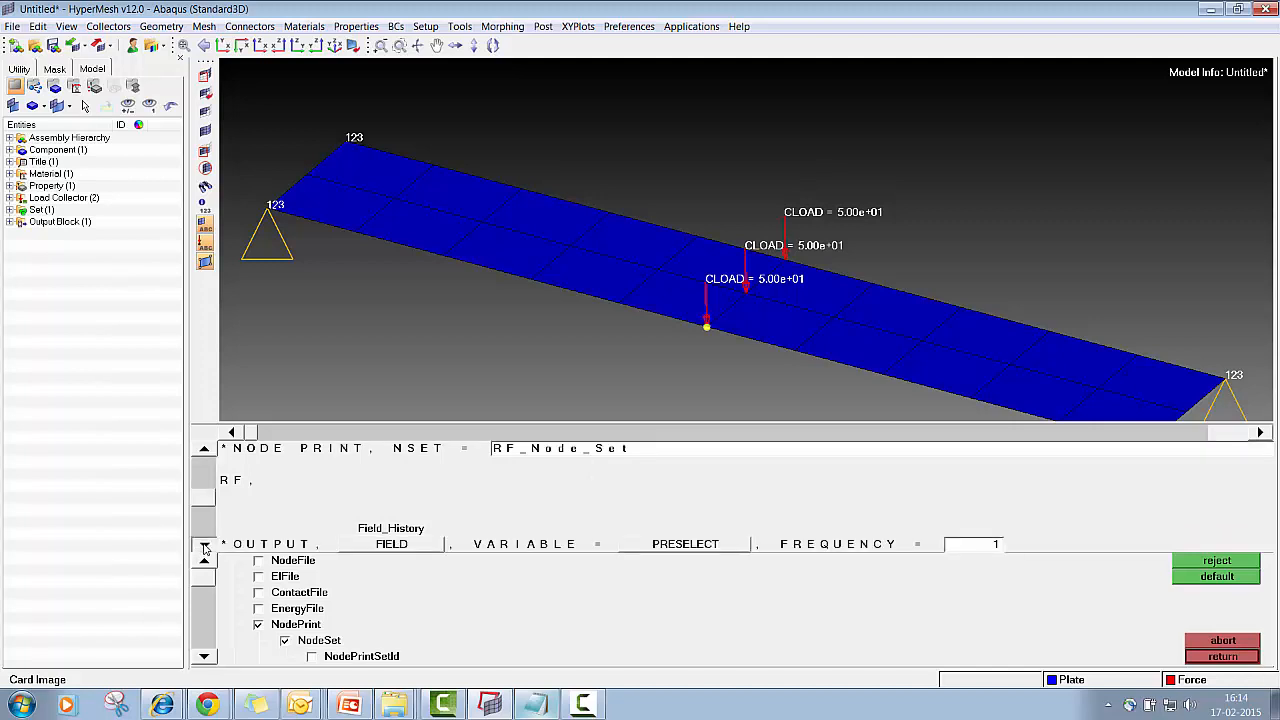
{"action": "left_click", "coordinate": [204, 546]}
{"action": "left_click", "coordinate": [204, 449]}
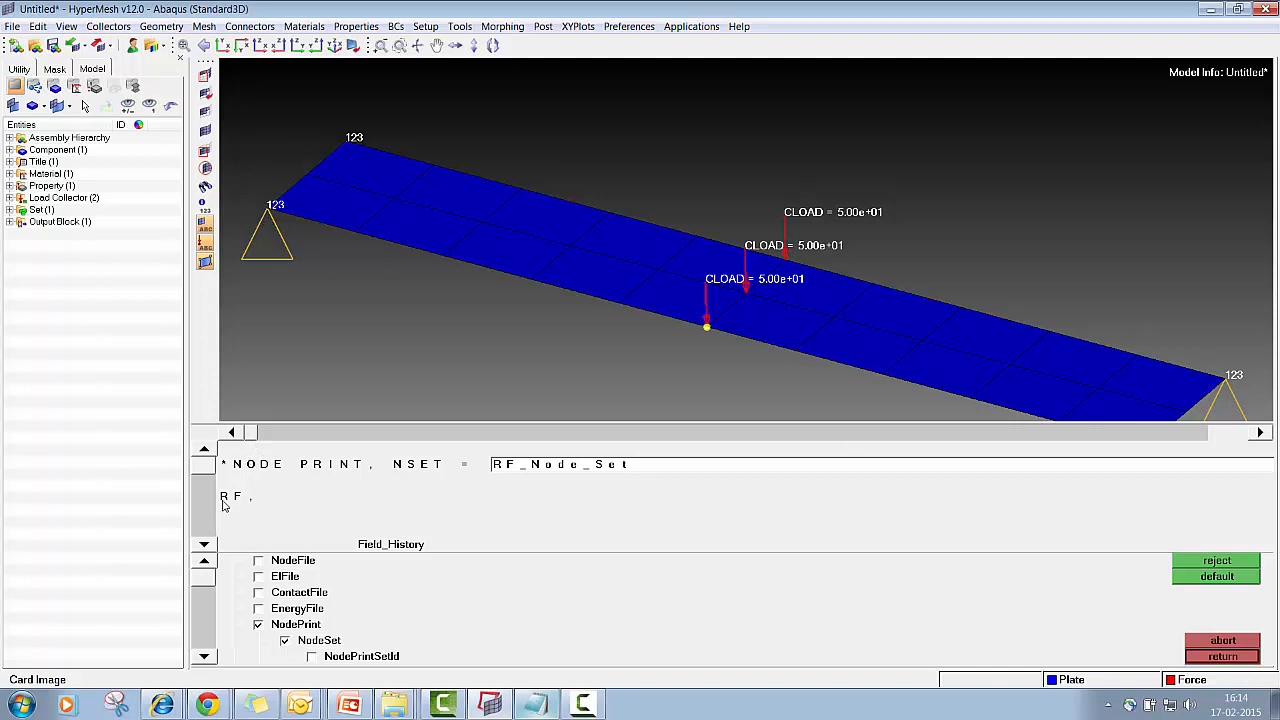
{"action": "left_click", "coordinate": [205, 548]}
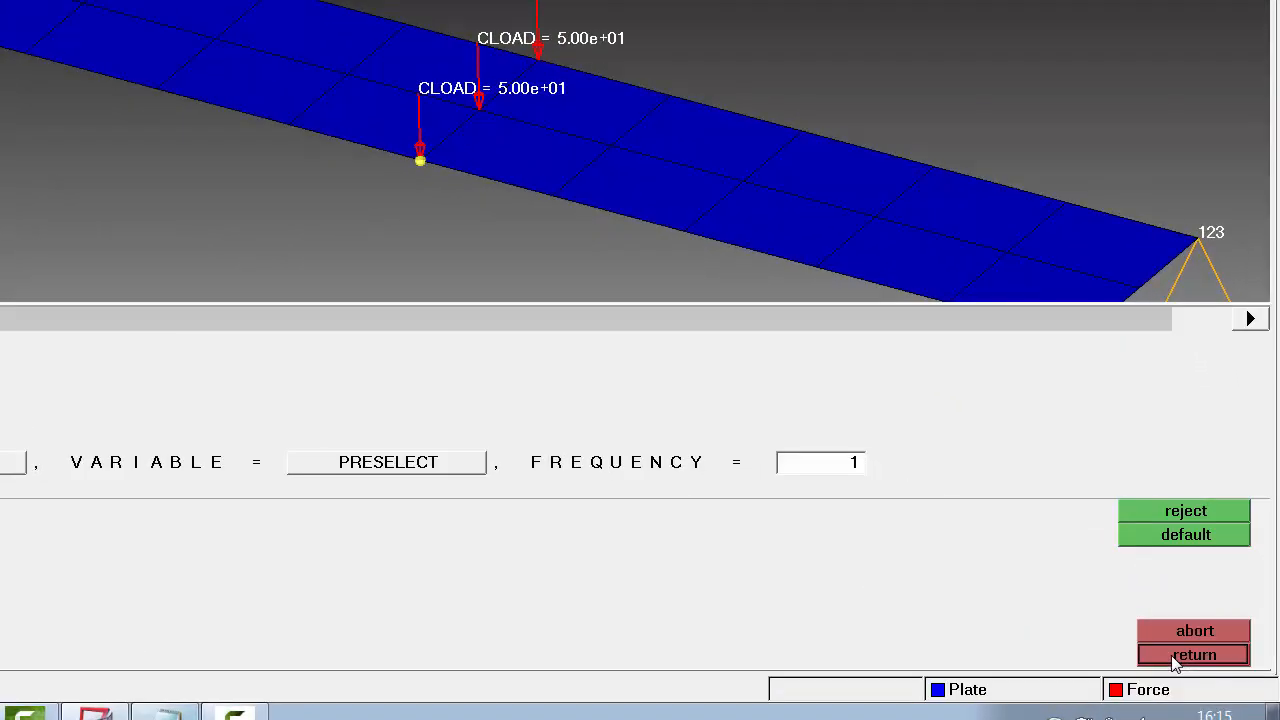
{"action": "left_click", "coordinate": [1222, 656]}
{"action": "left_click", "coordinate": [1180, 655]}
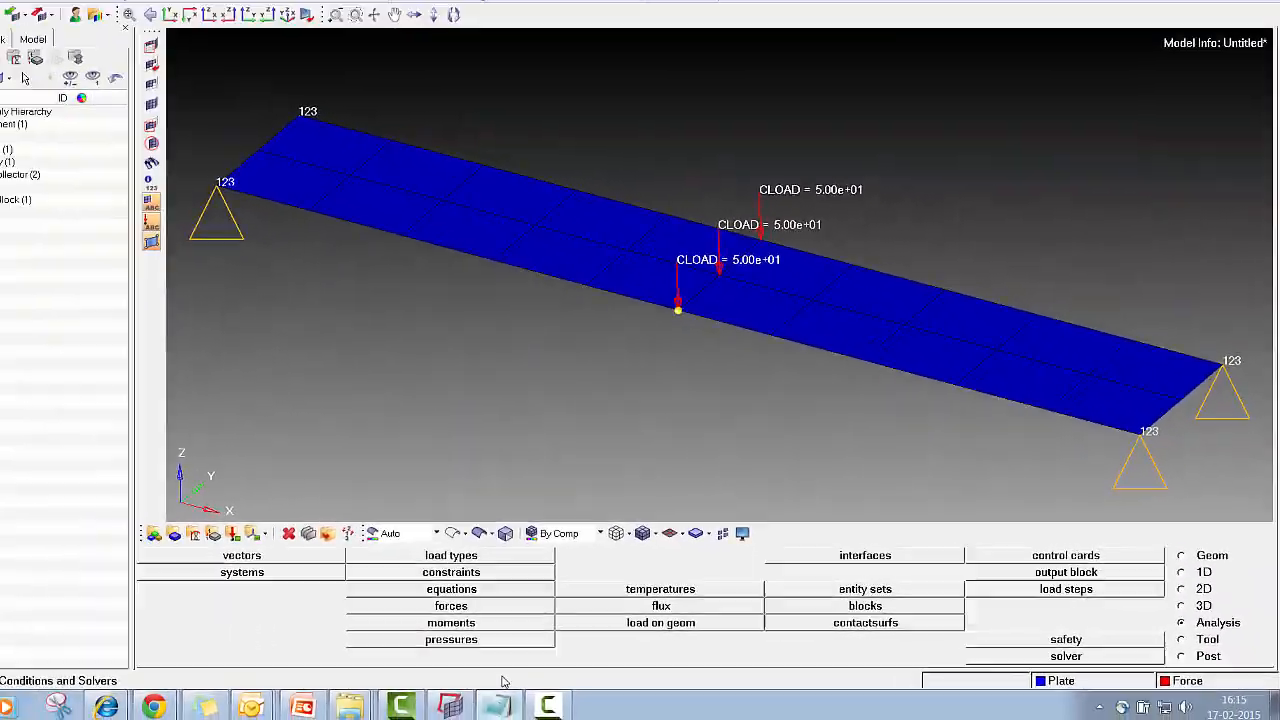
Step: Check the task list in Notepad and define load step Static_Linear with the BC and Force load collectors
{"action": "left_click", "coordinate": [171, 713]}
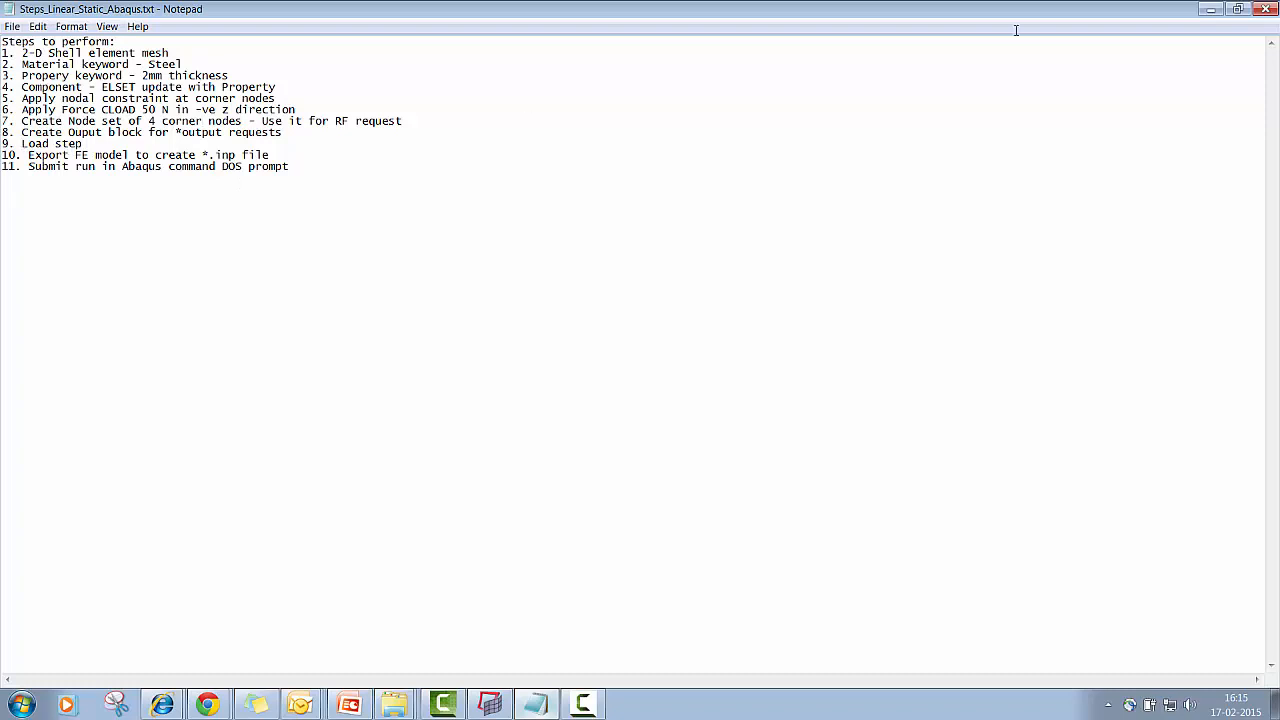
{"action": "left_click", "coordinate": [1209, 11]}
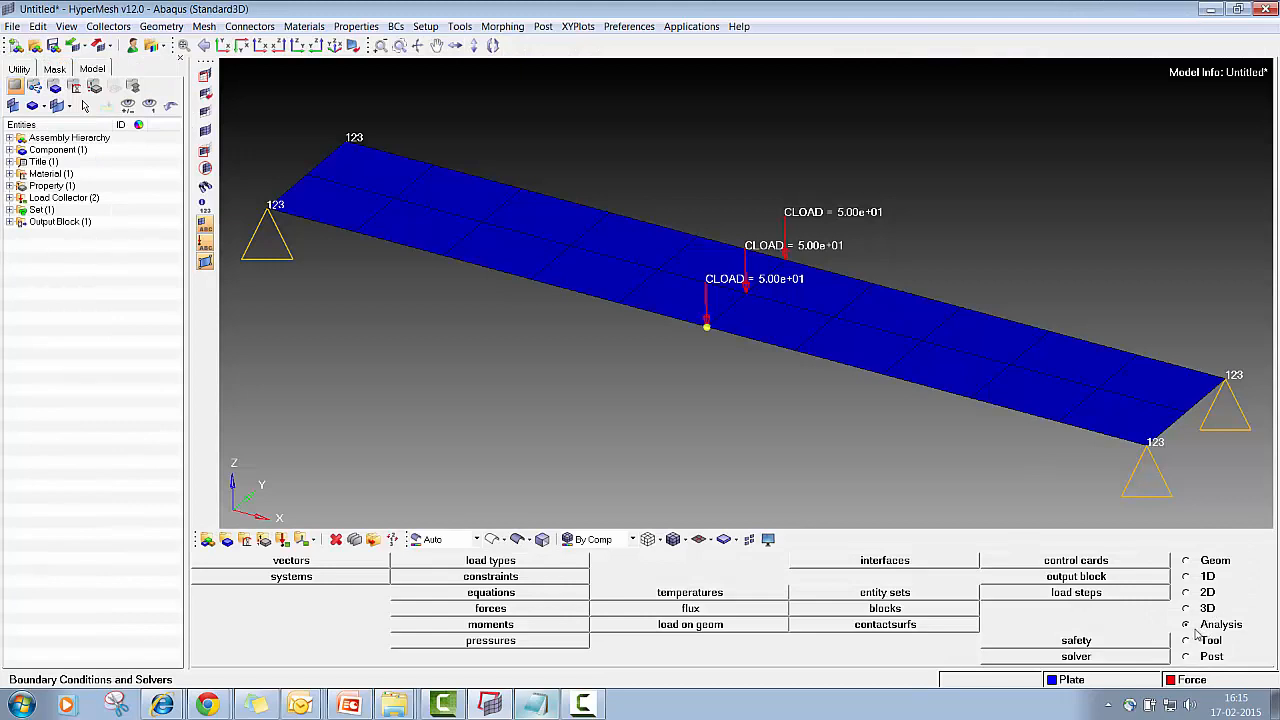
{"action": "left_click", "coordinate": [1082, 593]}
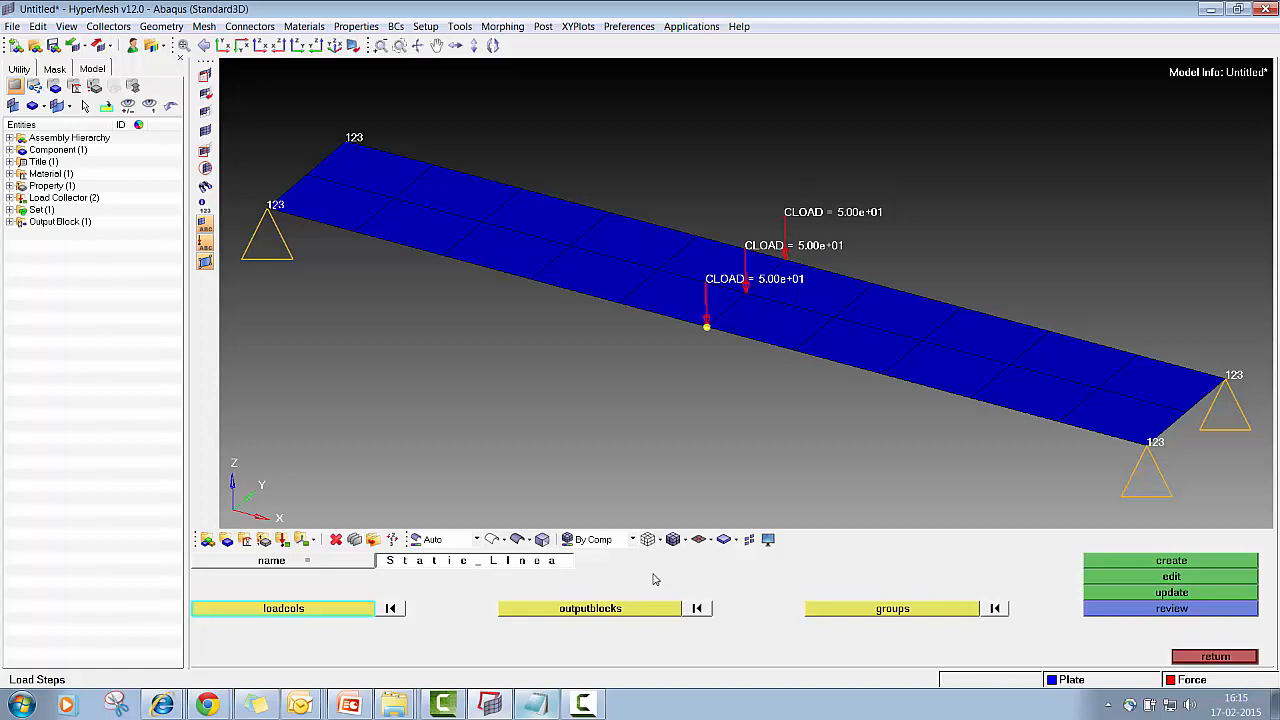
{"action": "left_click", "coordinate": [283, 608]}
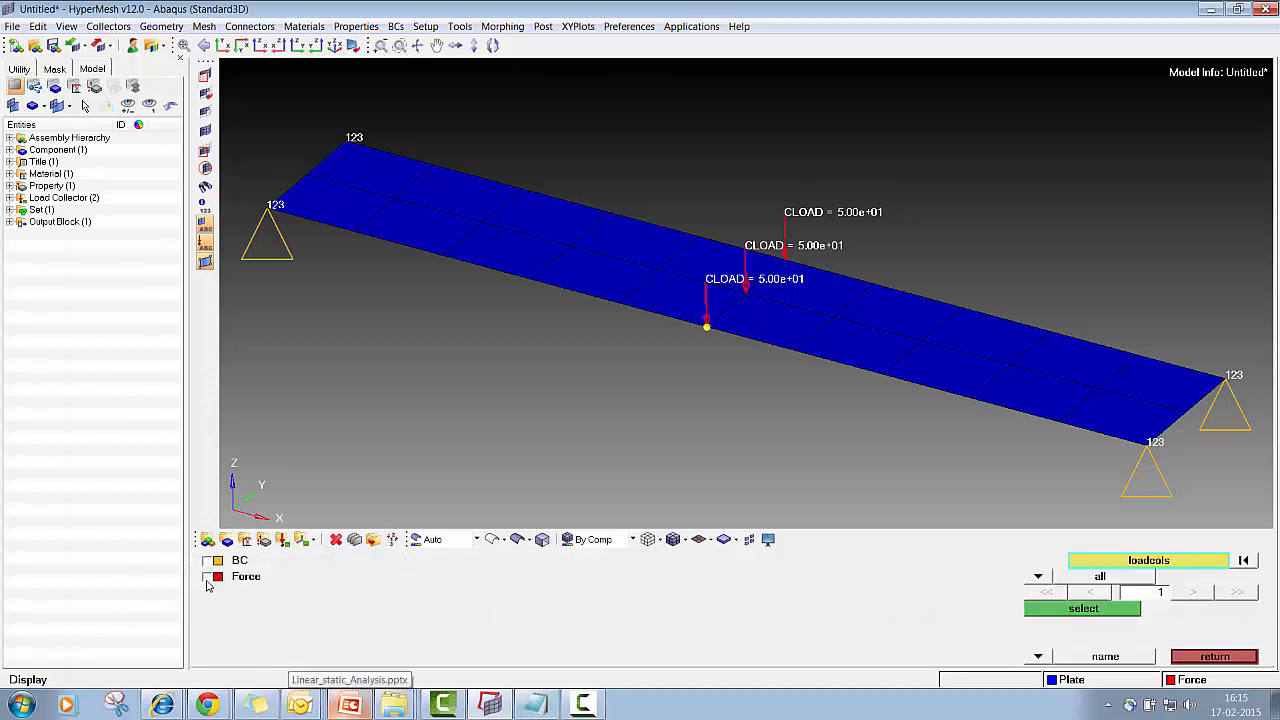
{"action": "left_click", "coordinate": [207, 561]}
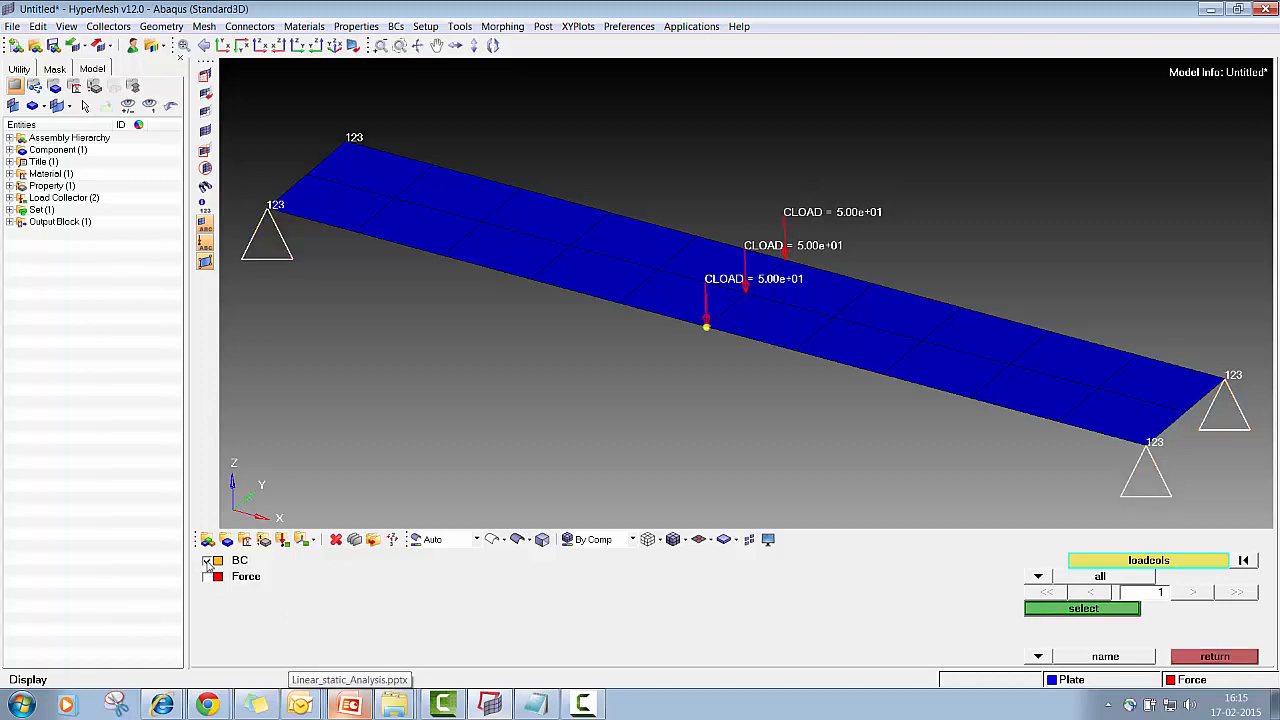
{"action": "left_click", "coordinate": [207, 577]}
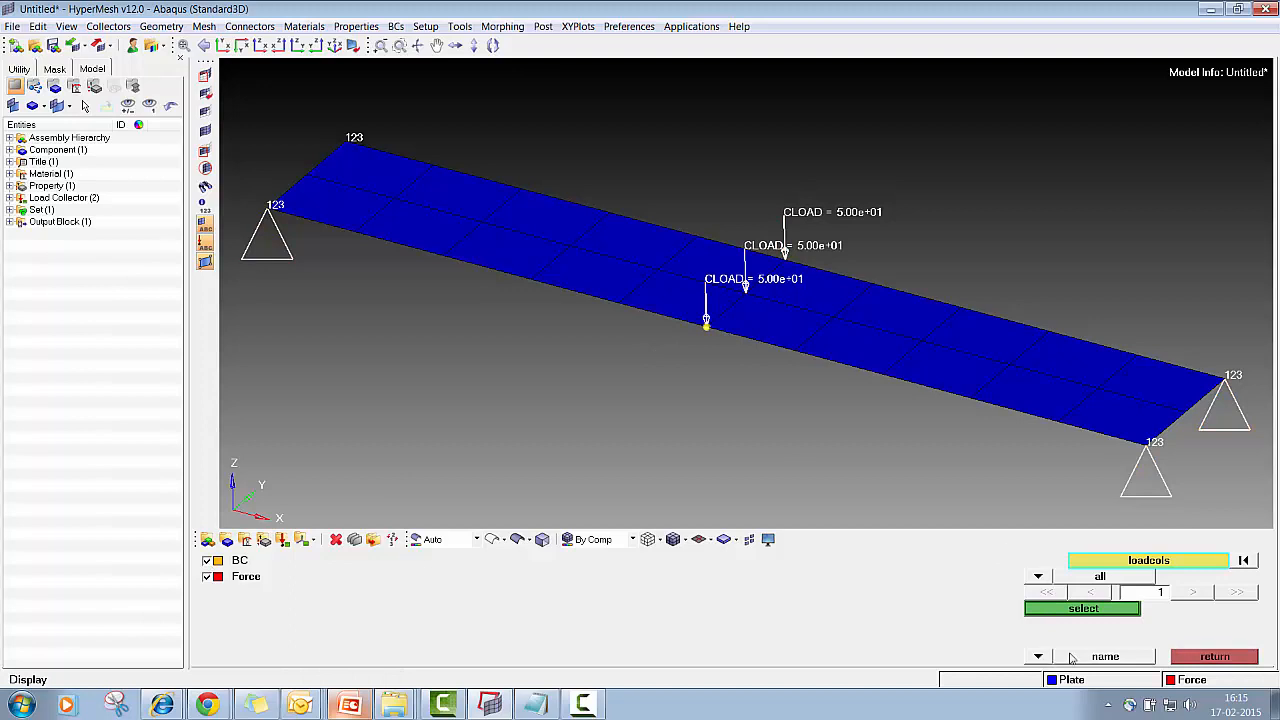
{"action": "left_click", "coordinate": [1090, 612]}
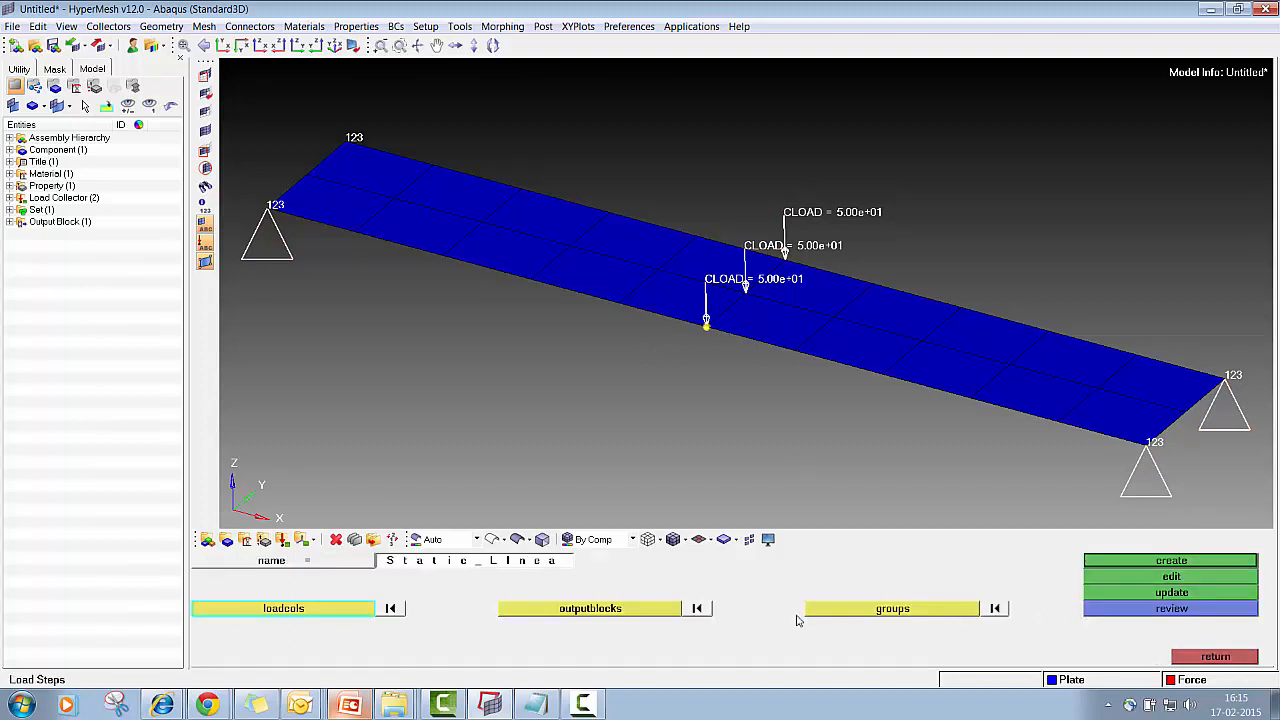
Step: Assign the Output_Request output block to the load step and create the load step
{"action": "left_click", "coordinate": [608, 614]}
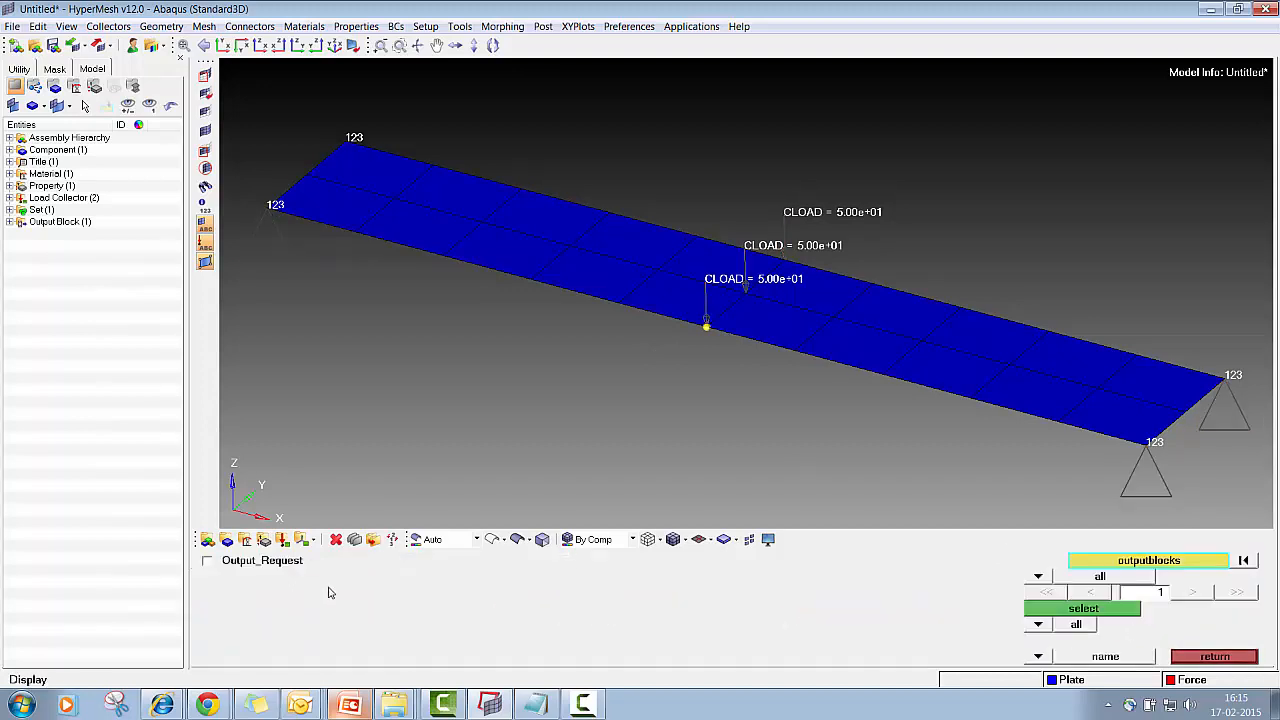
{"action": "left_click", "coordinate": [1065, 610]}
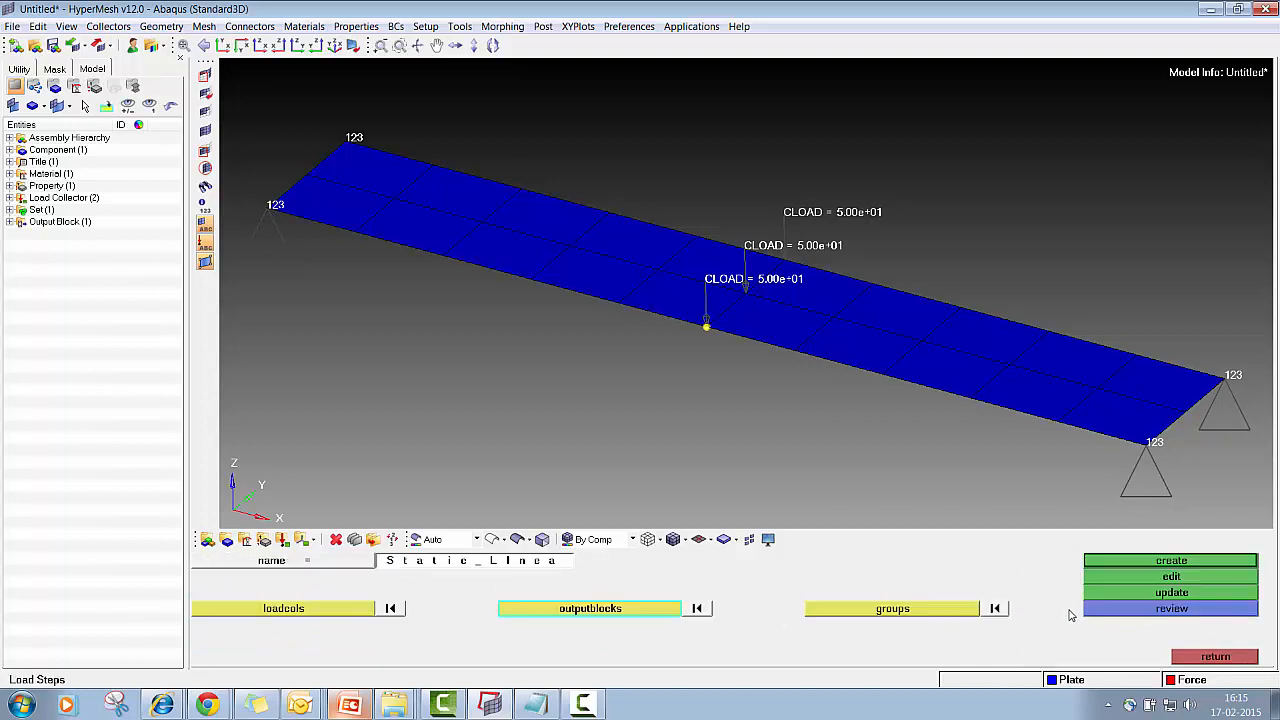
{"action": "left_click", "coordinate": [1174, 567]}
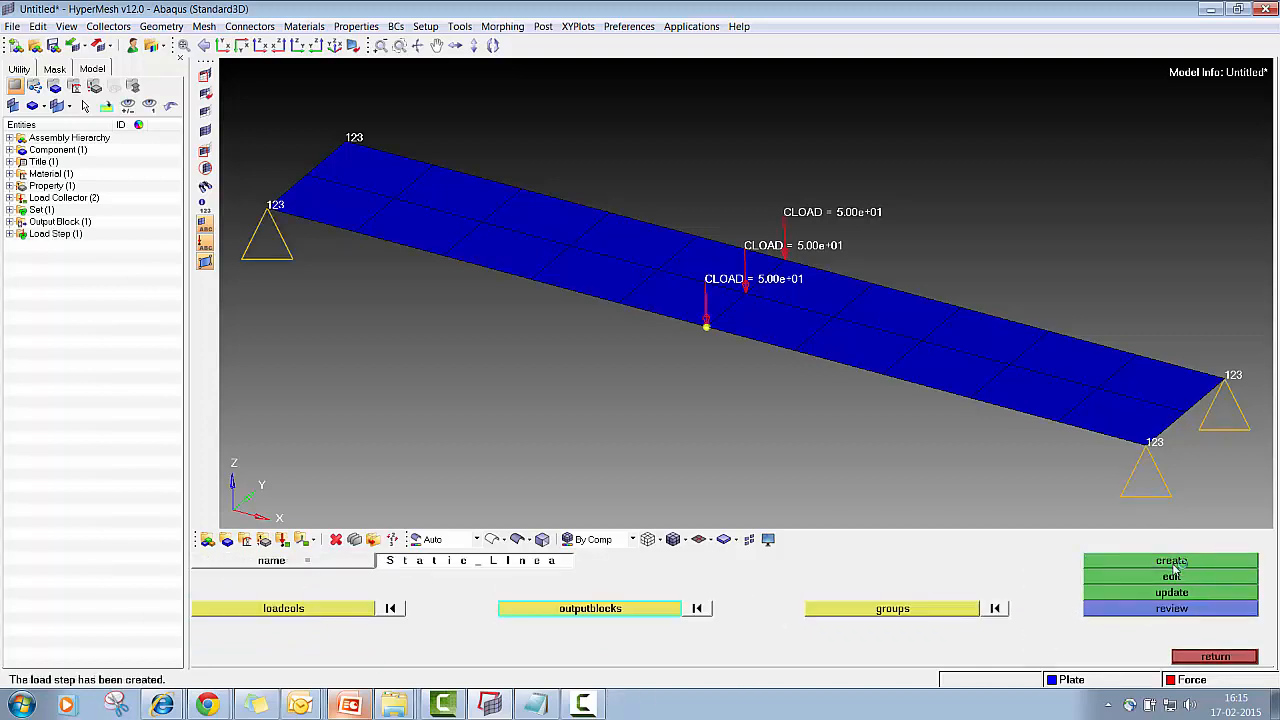
Step: Edit the new load step's card, setting the analysis procedure to Static and enabling its Dataline option
{"action": "left_click", "coordinate": [1171, 577]}
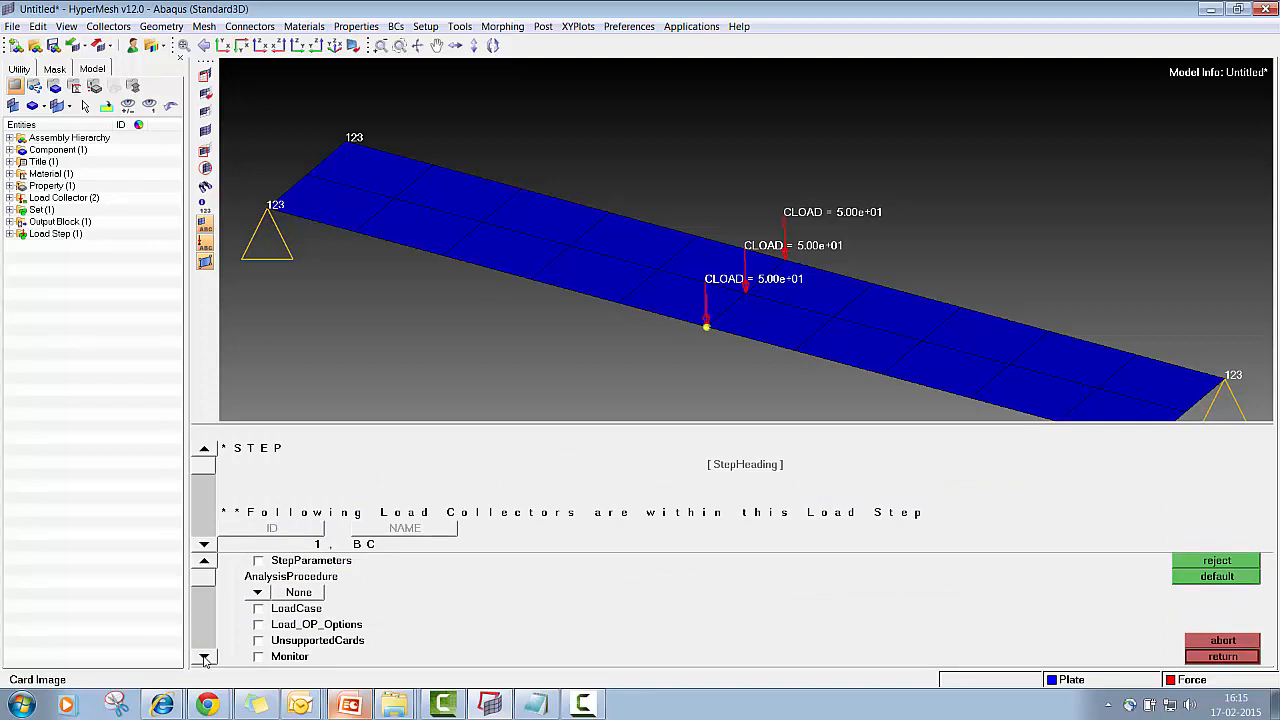
{"action": "left_click", "coordinate": [257, 592]}
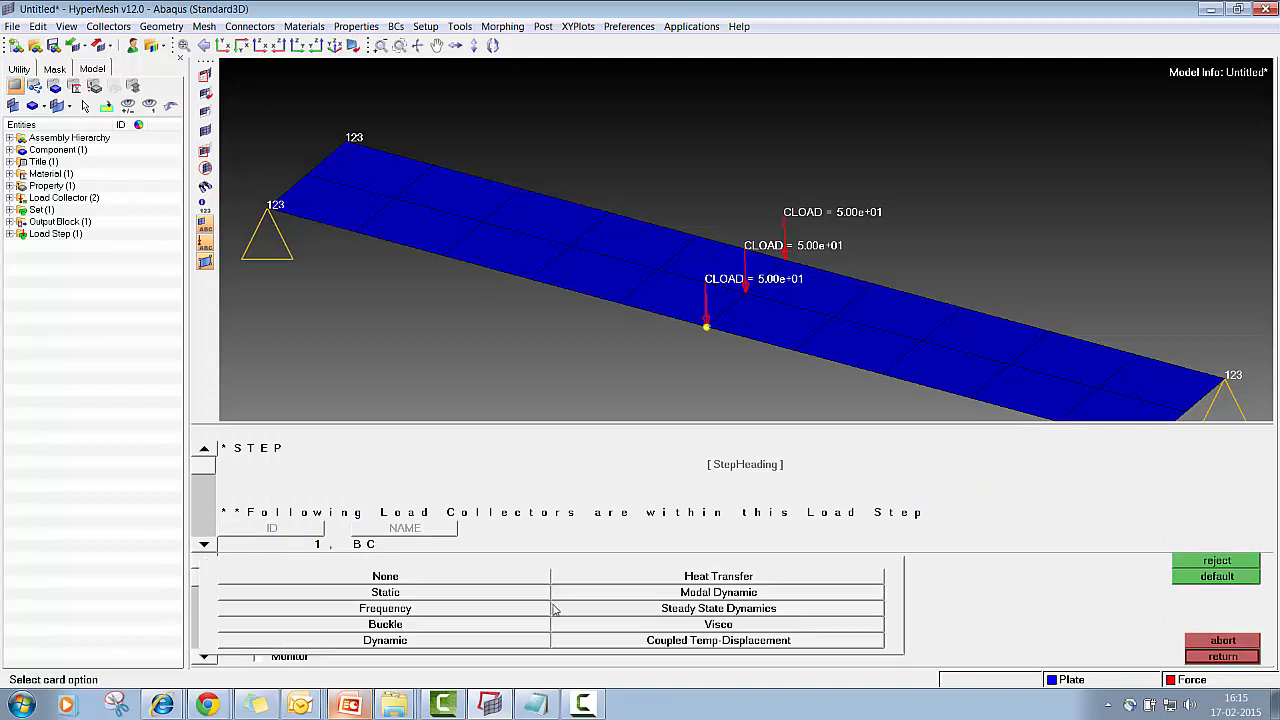
{"action": "left_click", "coordinate": [386, 593]}
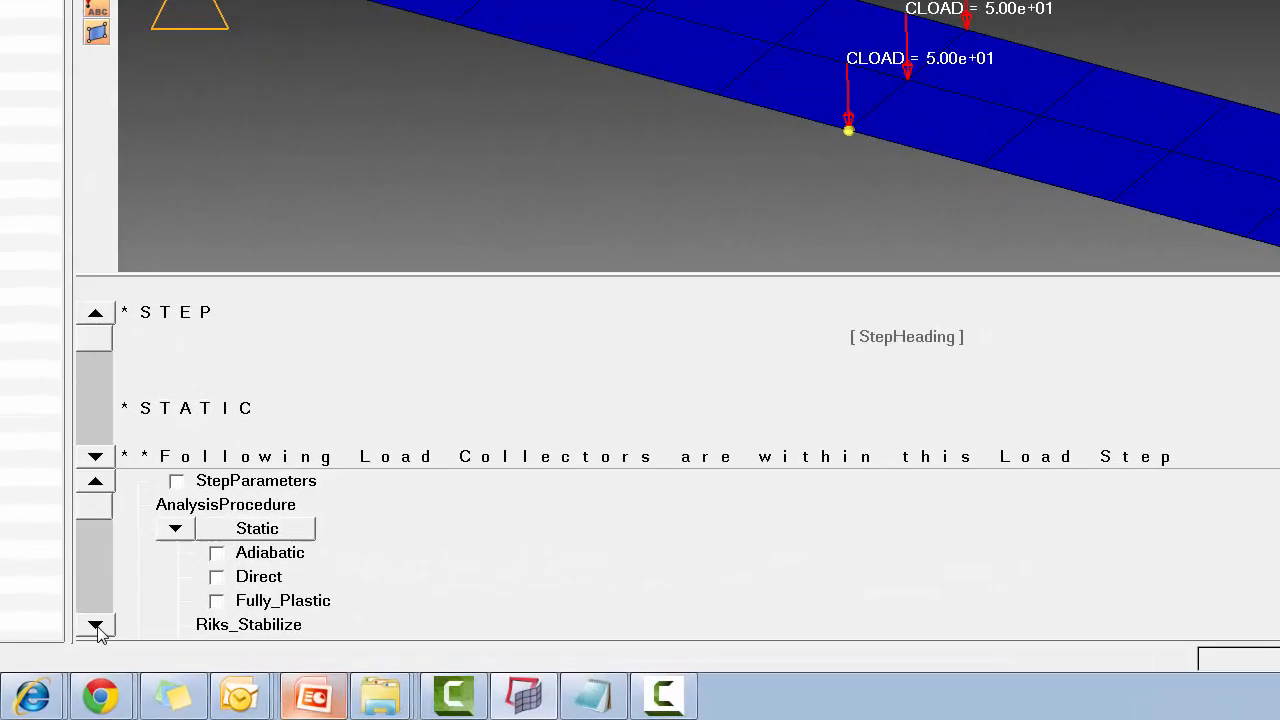
{"action": "left_click", "coordinate": [205, 657]}
{"action": "left_click", "coordinate": [98, 628]}
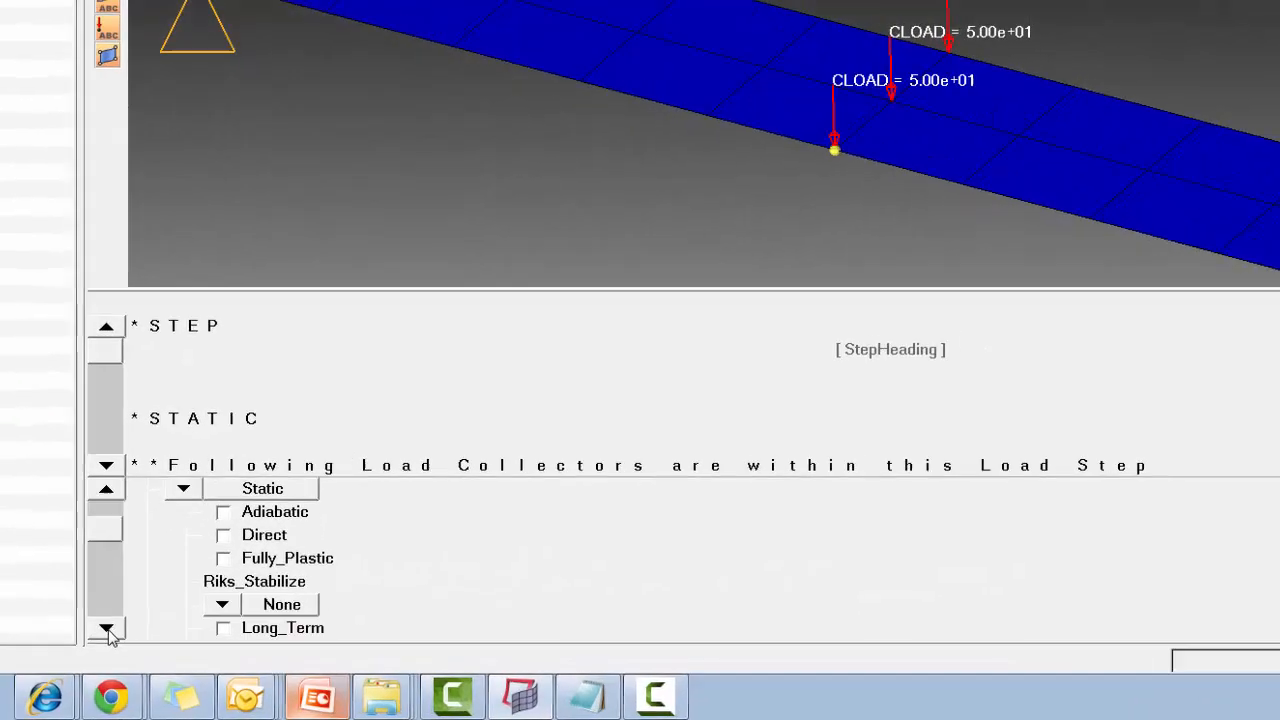
{"action": "left_click", "coordinate": [98, 628]}
{"action": "left_click", "coordinate": [98, 628]}
{"action": "left_click", "coordinate": [98, 628]}
{"action": "left_click", "coordinate": [98, 628]}
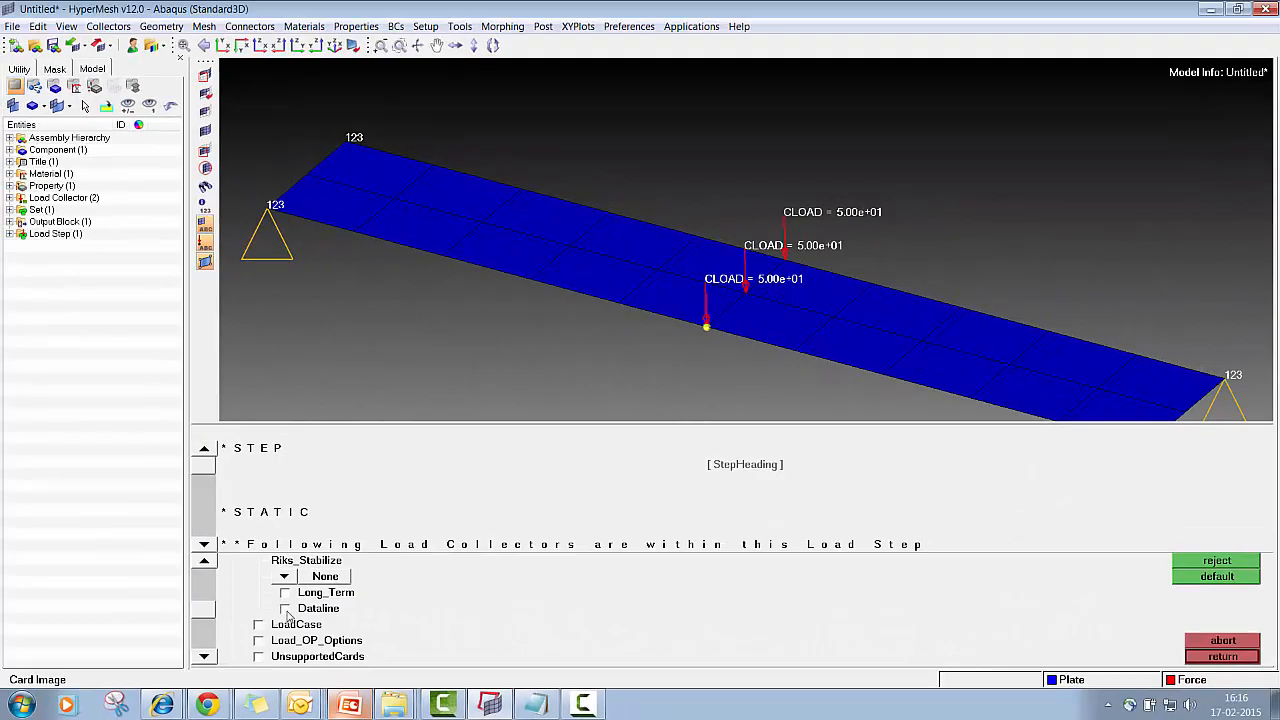
{"action": "left_click", "coordinate": [286, 609]}
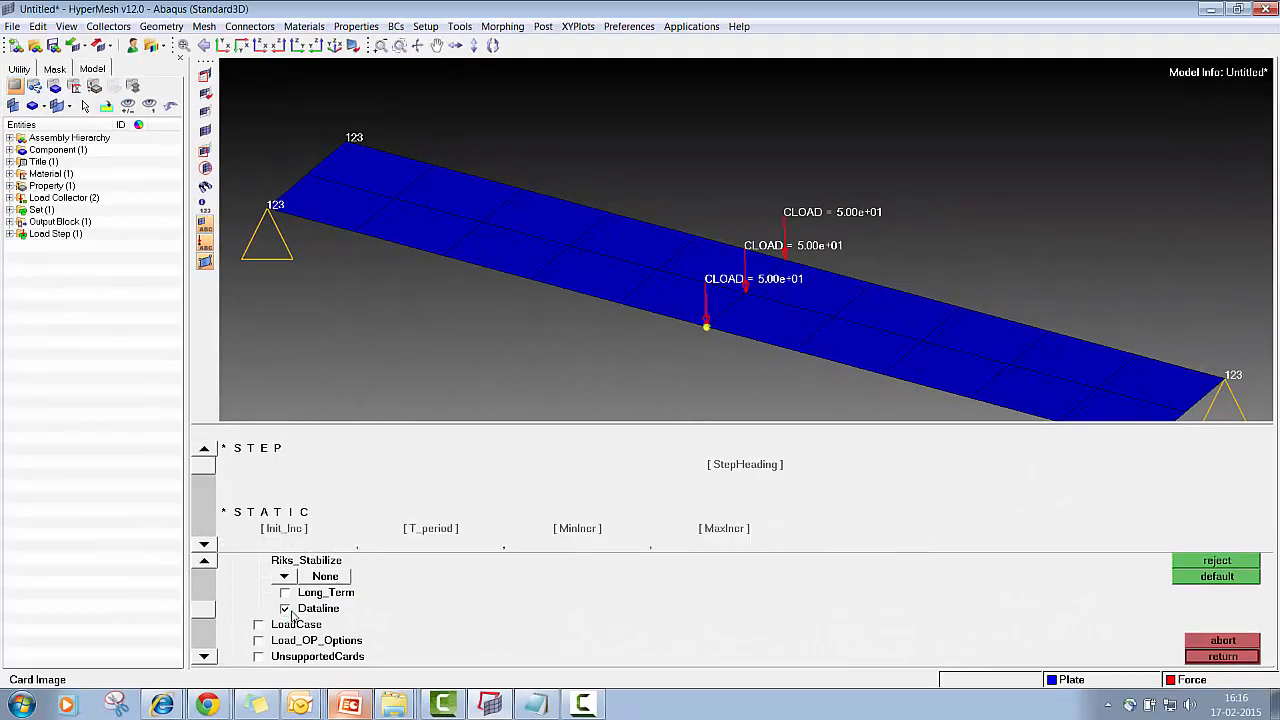
Step: Set Init_Inc and T_period of the *STATIC card to 1.0 and close the load step definition
{"action": "left_click", "coordinate": [203, 547]}
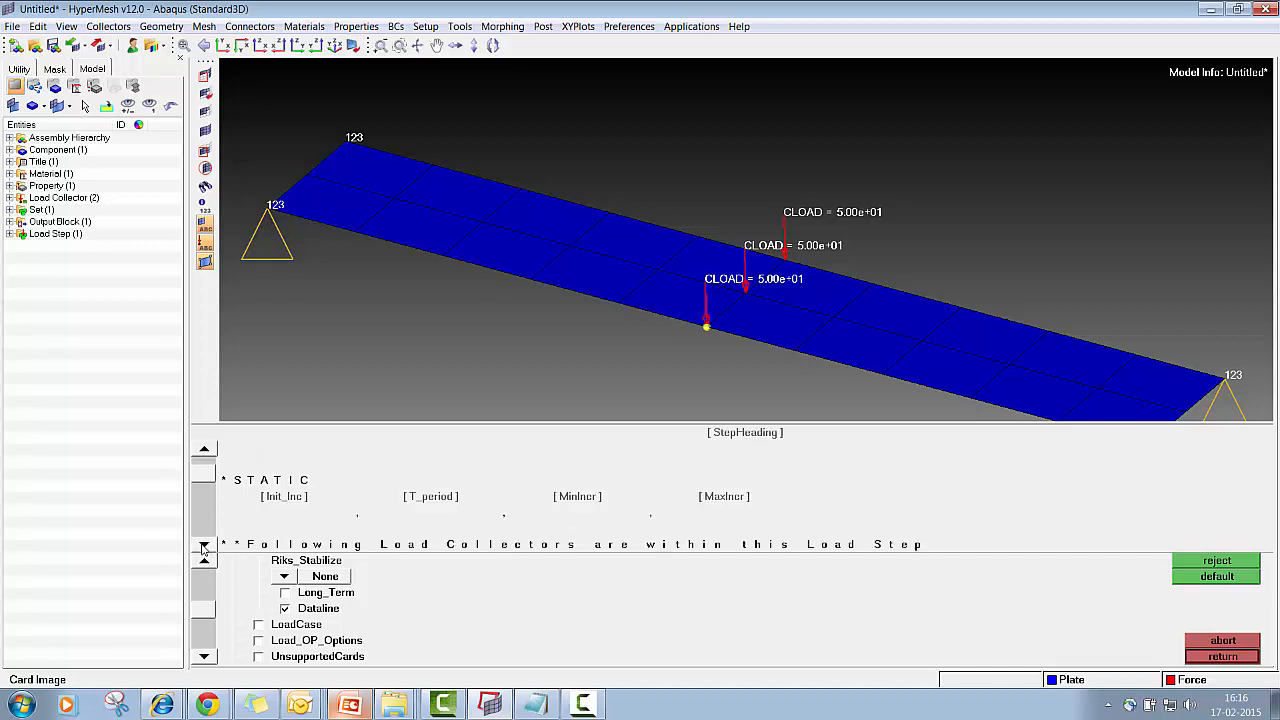
{"action": "left_click", "coordinate": [285, 508]}
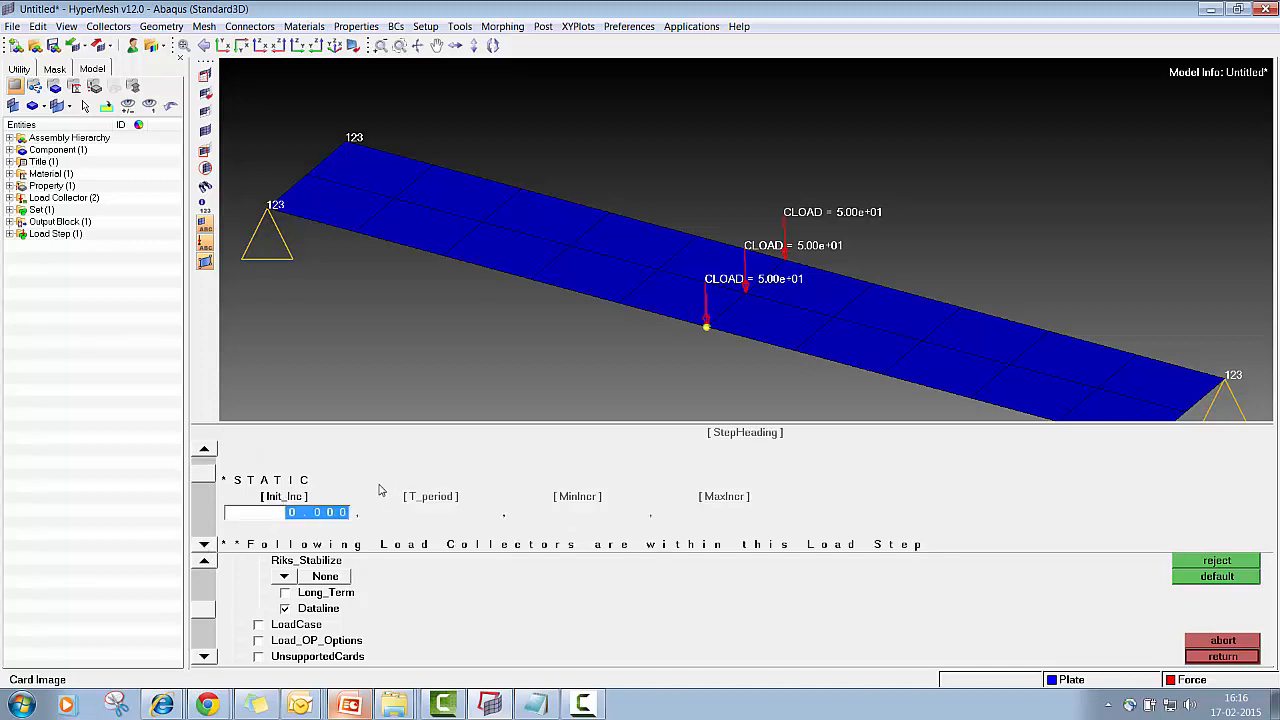
{"action": "type", "text": "1"}
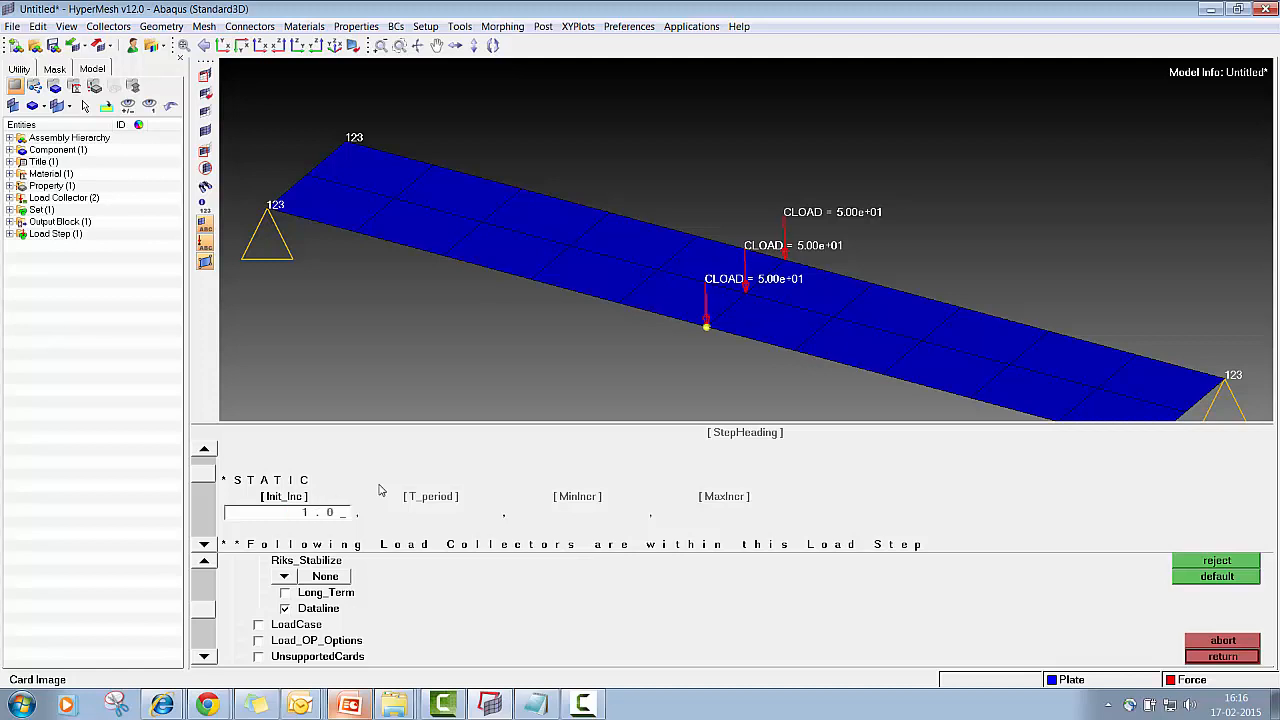
{"action": "type", "text": ".0"}
{"action": "key", "text": "Return"}
{"action": "left_click", "coordinate": [431, 508]}
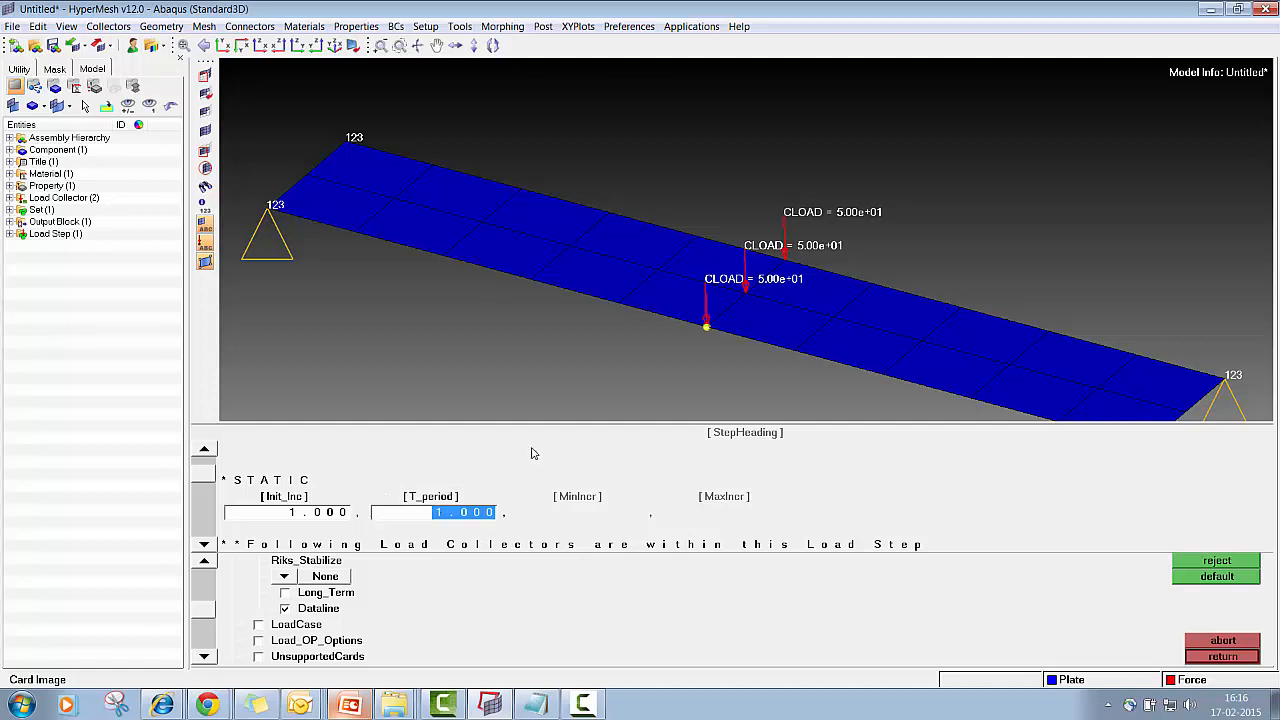
{"action": "key", "text": "Return"}
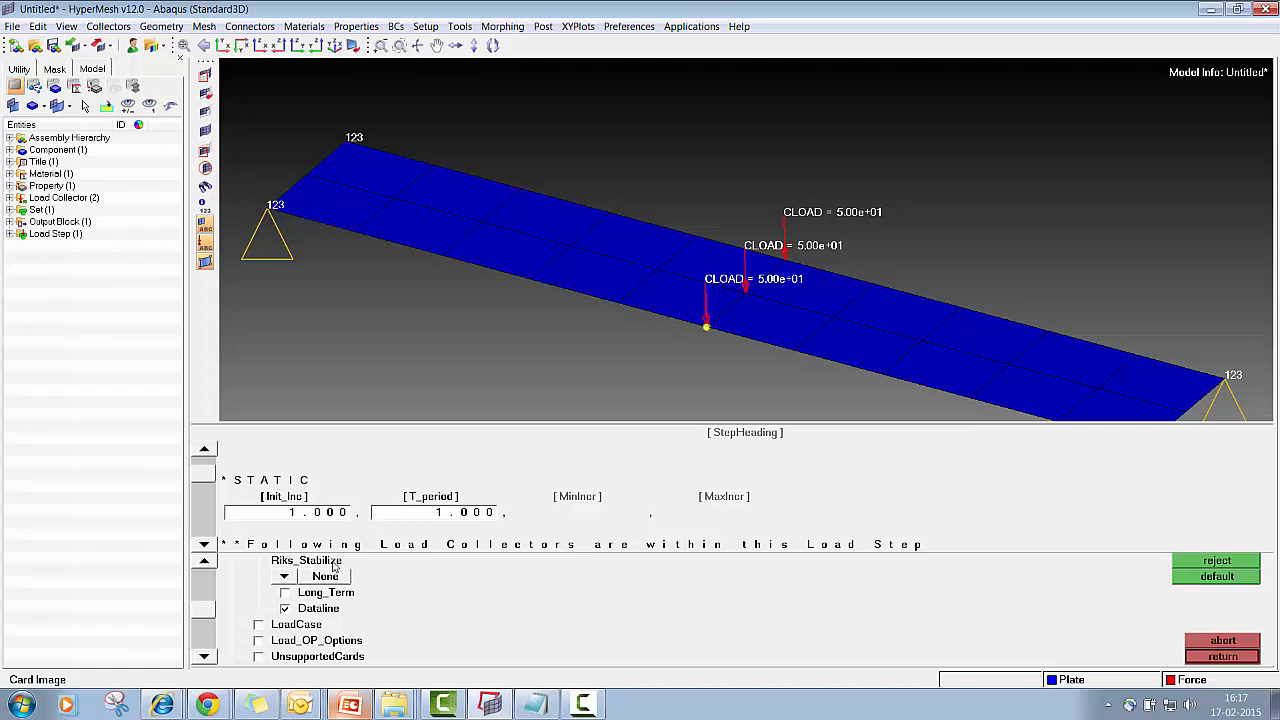
{"action": "left_click", "coordinate": [204, 657]}
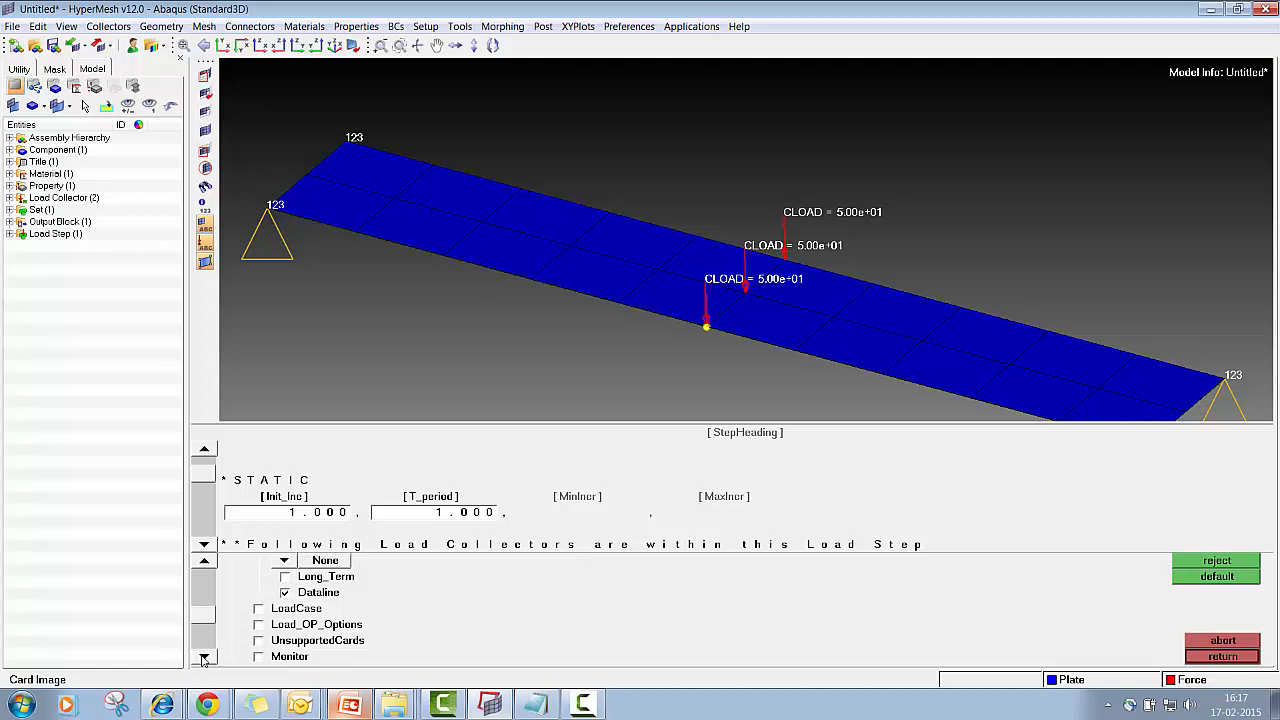
{"action": "left_click", "coordinate": [204, 657]}
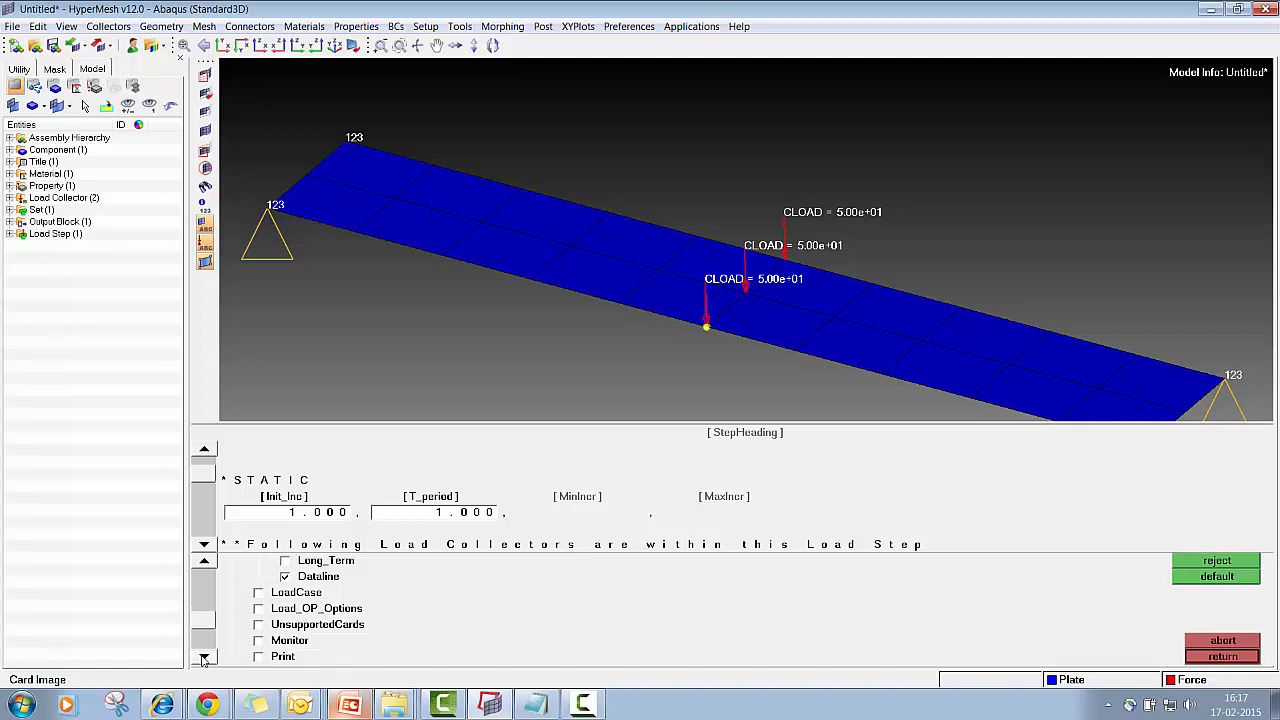
{"action": "left_click", "coordinate": [1217, 658]}
{"action": "left_click", "coordinate": [1215, 657]}
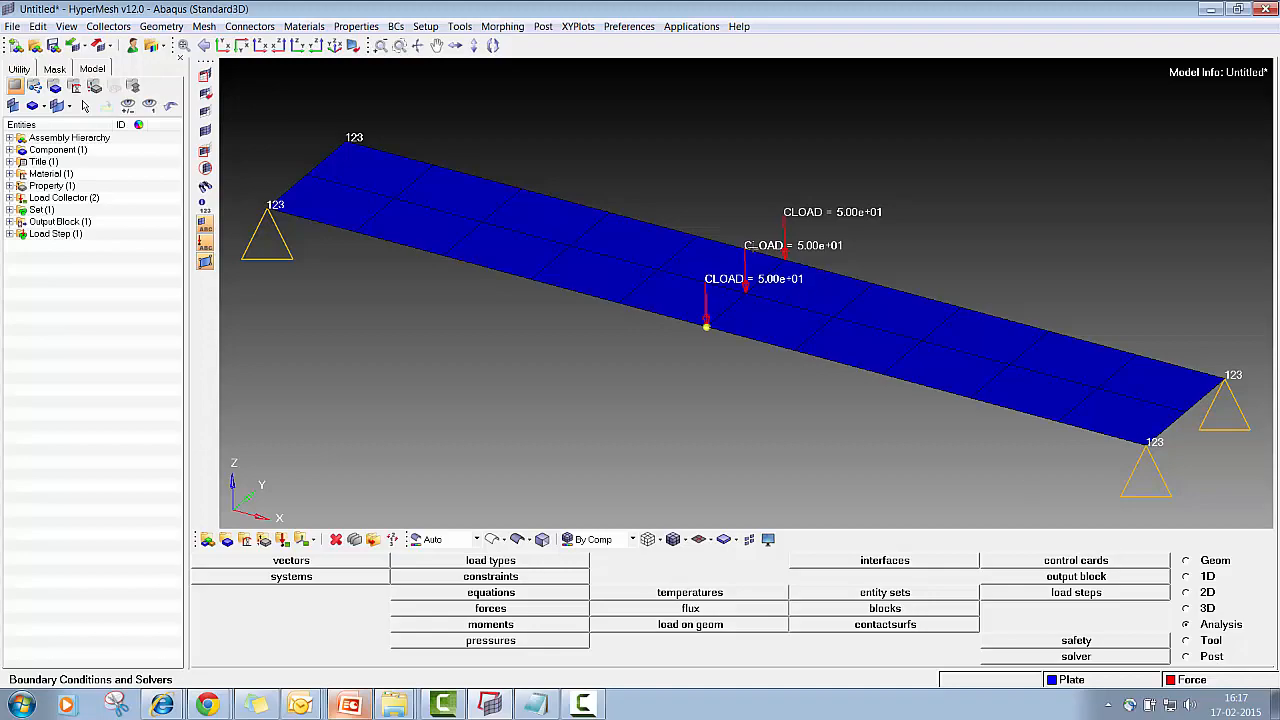
Step: Check the Notepad task list for the item on exporting the FE model to an *.inp file
{"action": "left_click", "coordinate": [535, 704]}
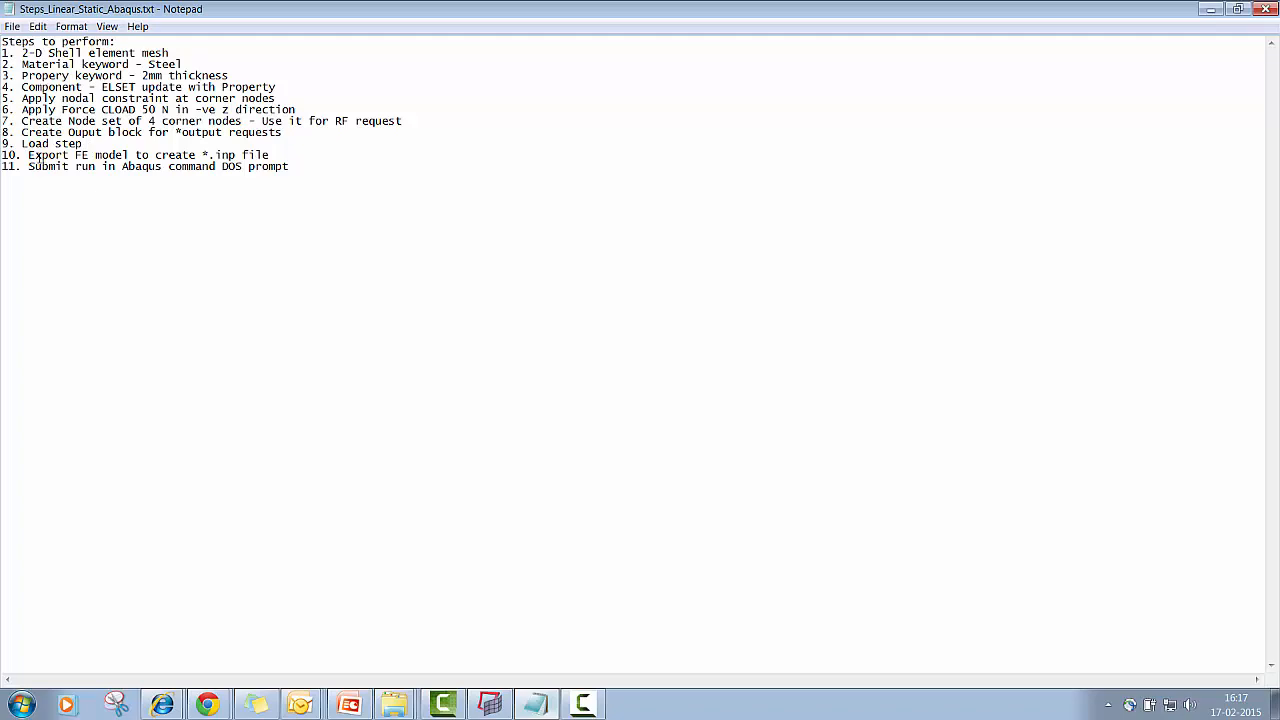
{"action": "left_click_drag", "start_coordinate": [29, 155], "coordinate": [204, 155]}
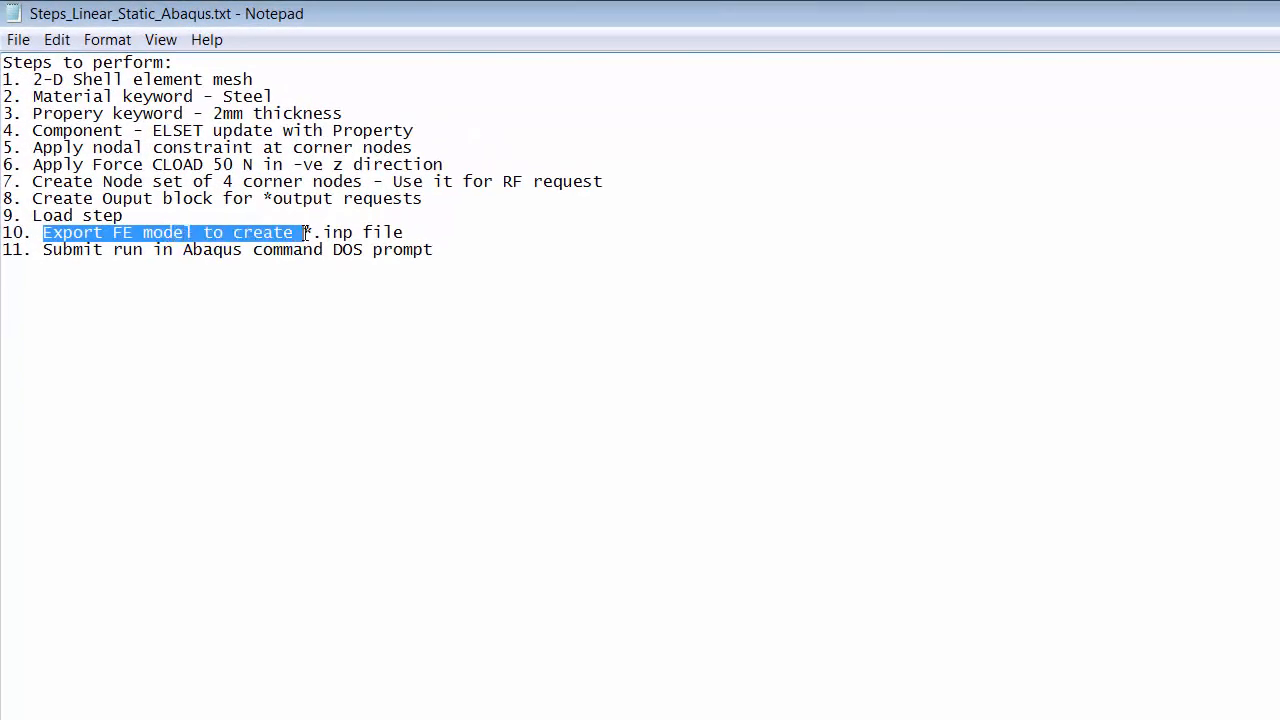
{"action": "left_click_drag", "start_coordinate": [306, 232], "coordinate": [402, 232]}
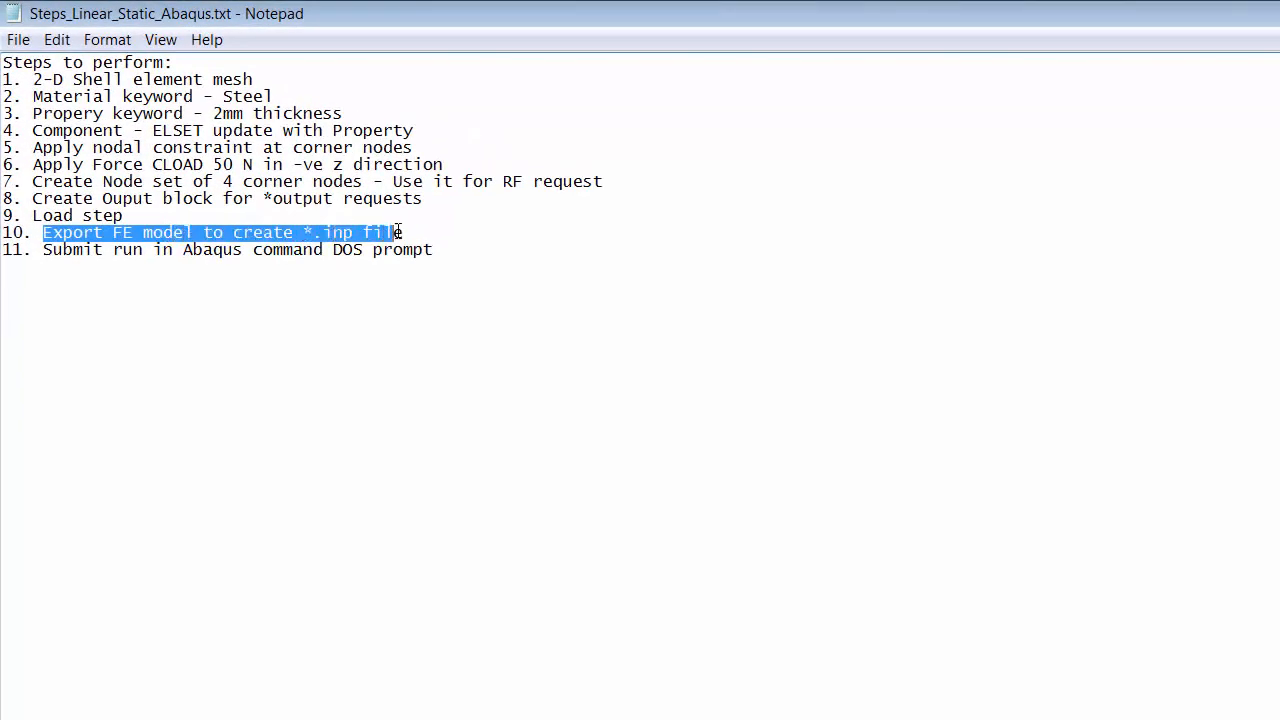
{"action": "left_click", "coordinate": [405, 232]}
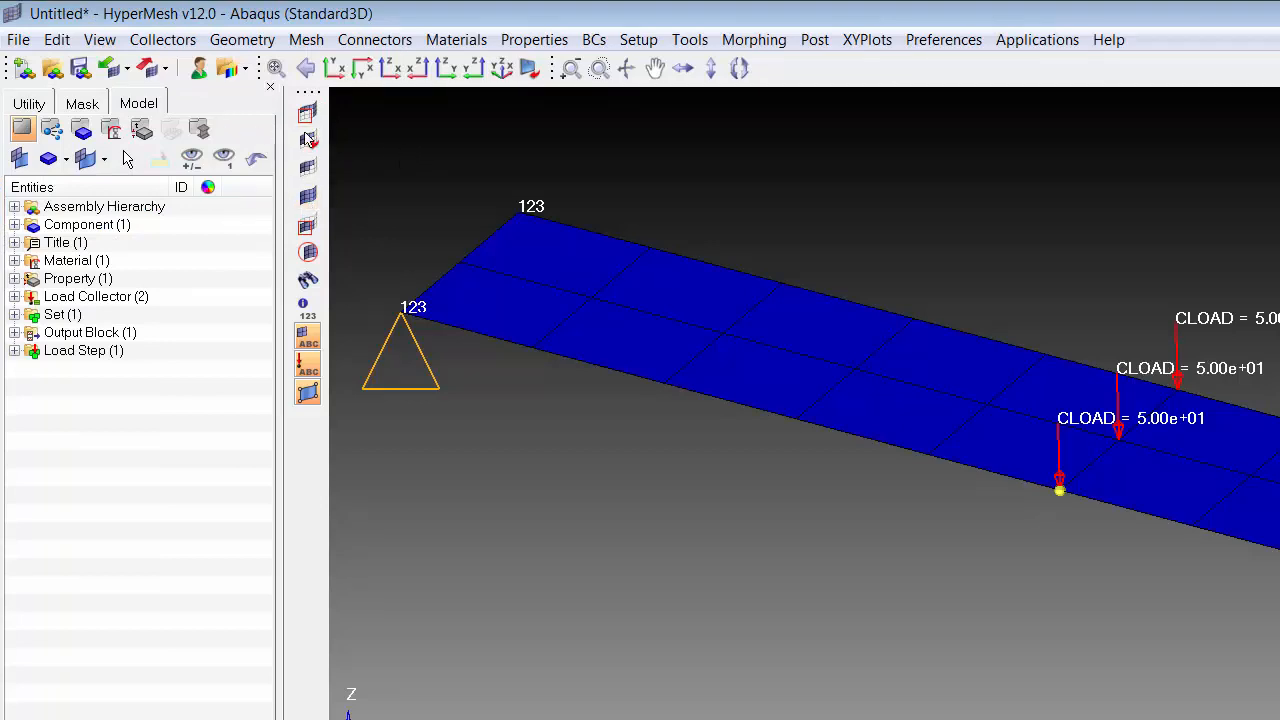
Step: Switch to HyperMesh and set up an Abaqus Standard3D solver deck export to Linear_Static_new.inp in the Linear_Static folder
{"action": "left_click", "coordinate": [145, 70]}
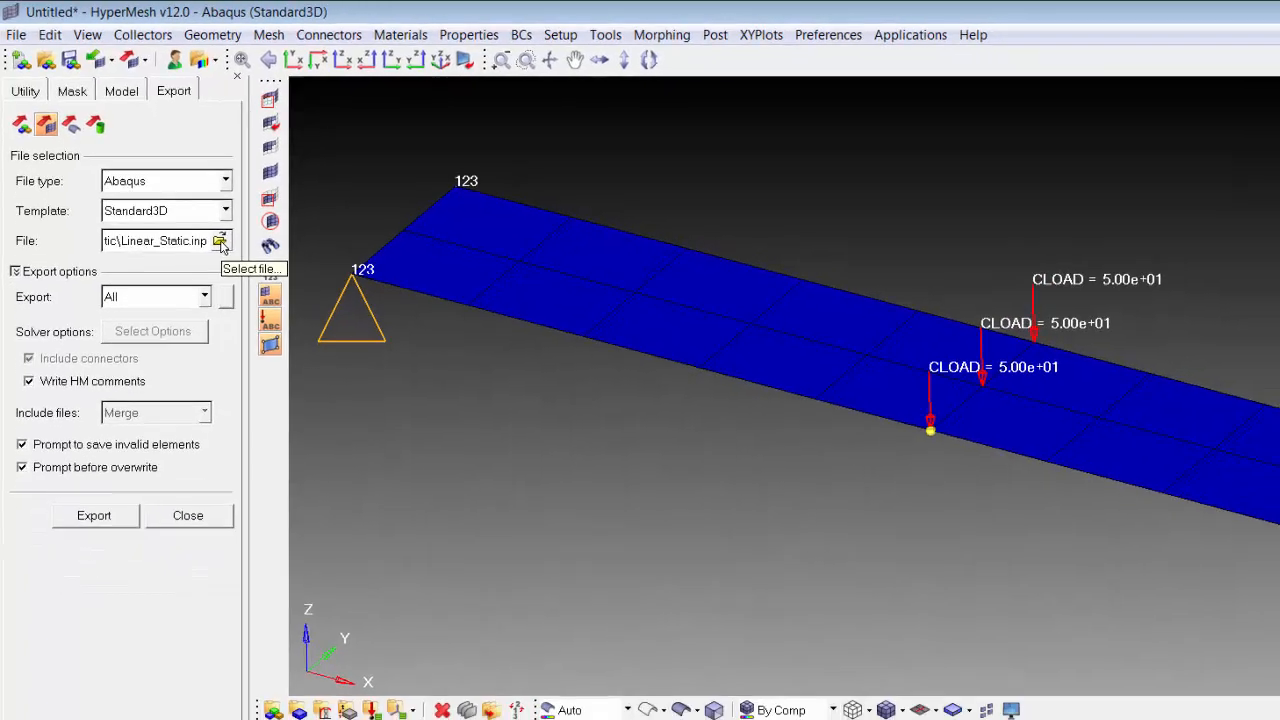
{"action": "left_click", "coordinate": [250, 275]}
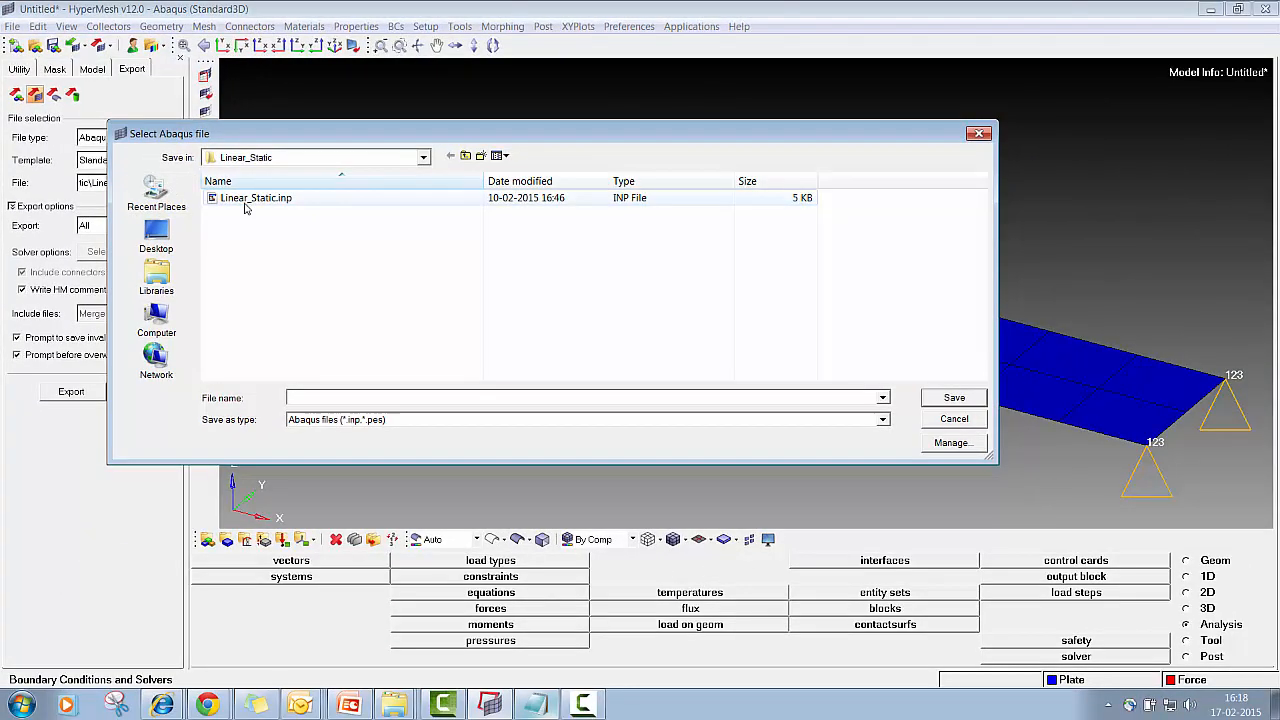
{"action": "left_click", "coordinate": [262, 198]}
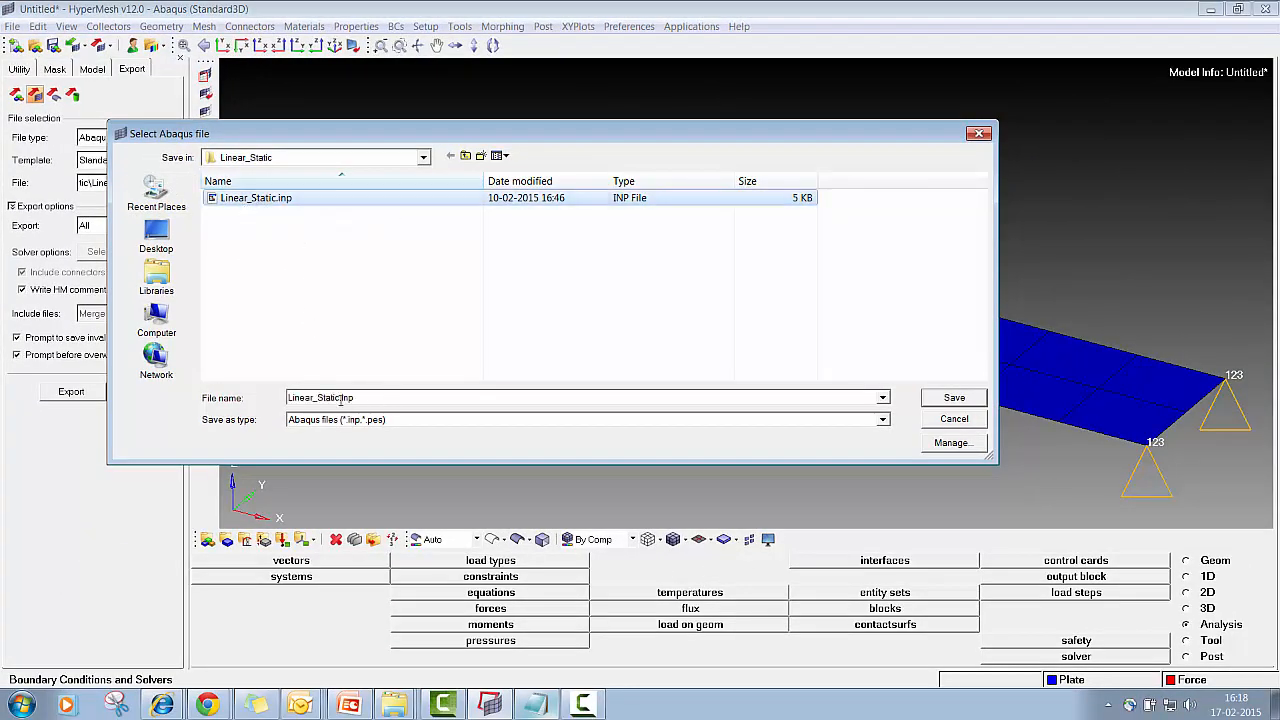
{"action": "left_click", "coordinate": [340, 398]}
{"action": "left_click", "coordinate": [340, 398]}
{"action": "type", "text": "_"}
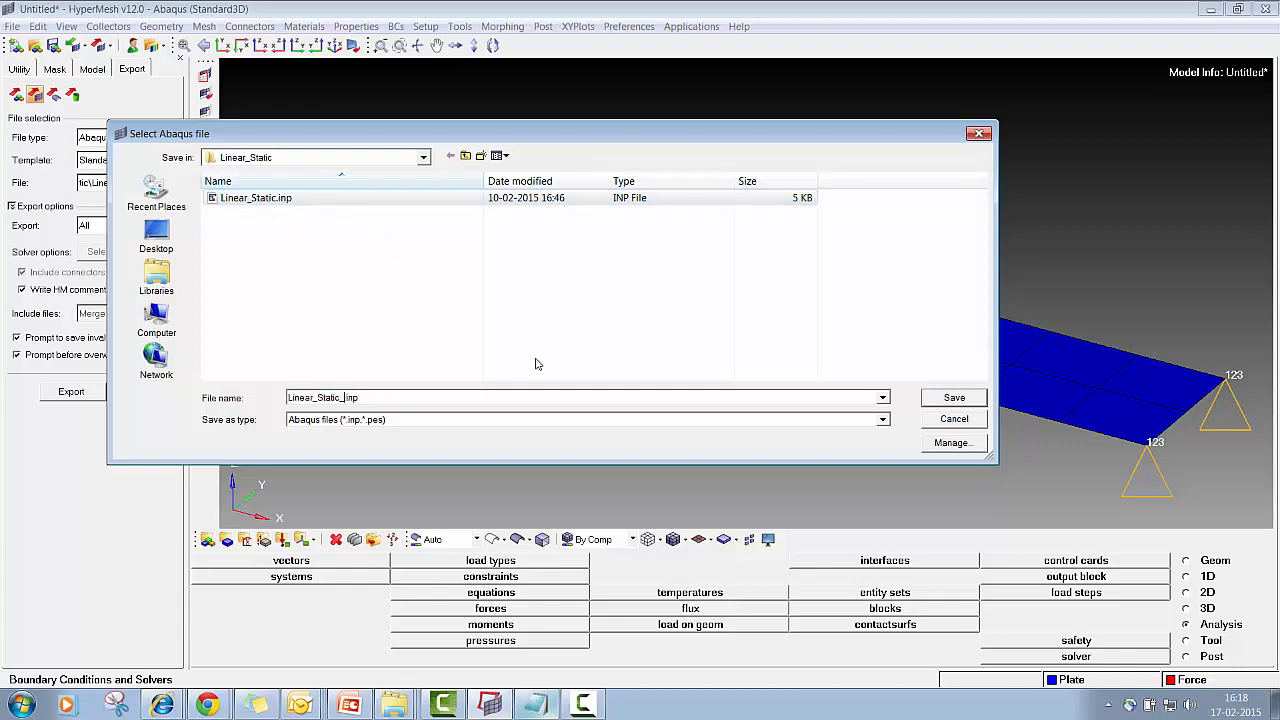
{"action": "type", "text": "new"}
{"action": "key", "text": "Return"}
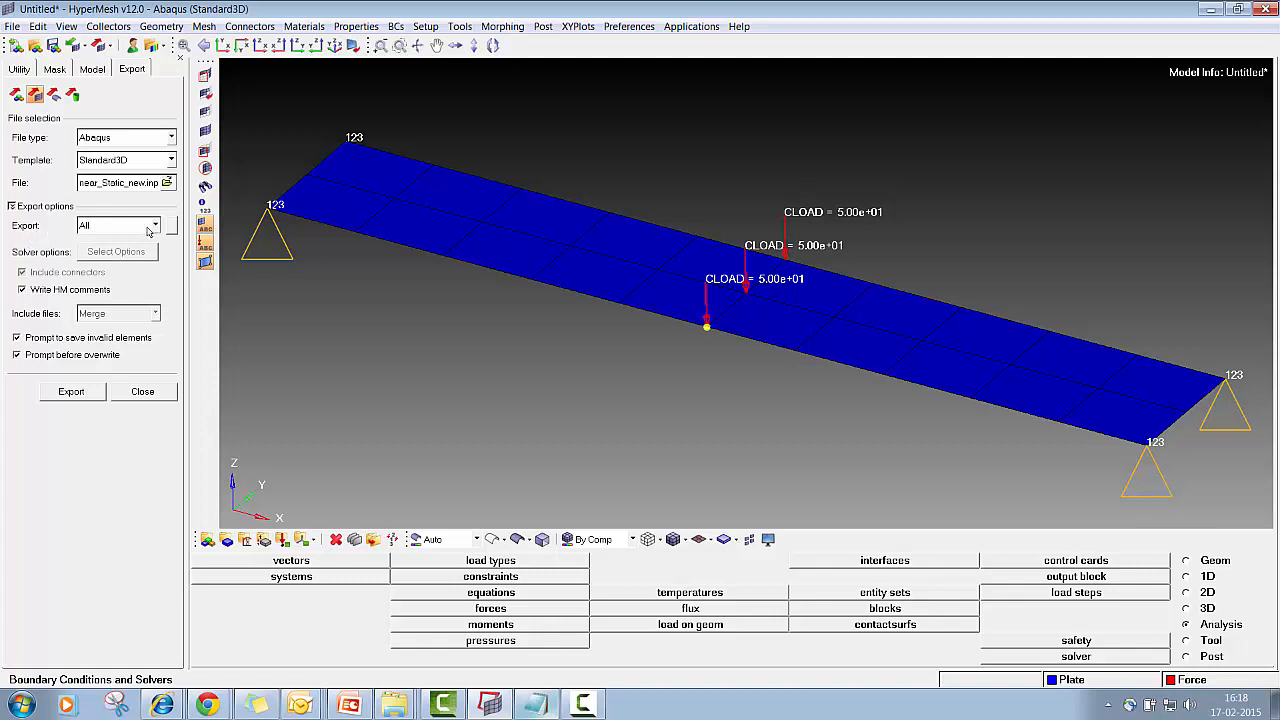
Step: Set the export scope to All and export the model
{"action": "left_click", "coordinate": [155, 226]}
{"action": "left_click", "coordinate": [155, 226]}
{"action": "left_click", "coordinate": [155, 226]}
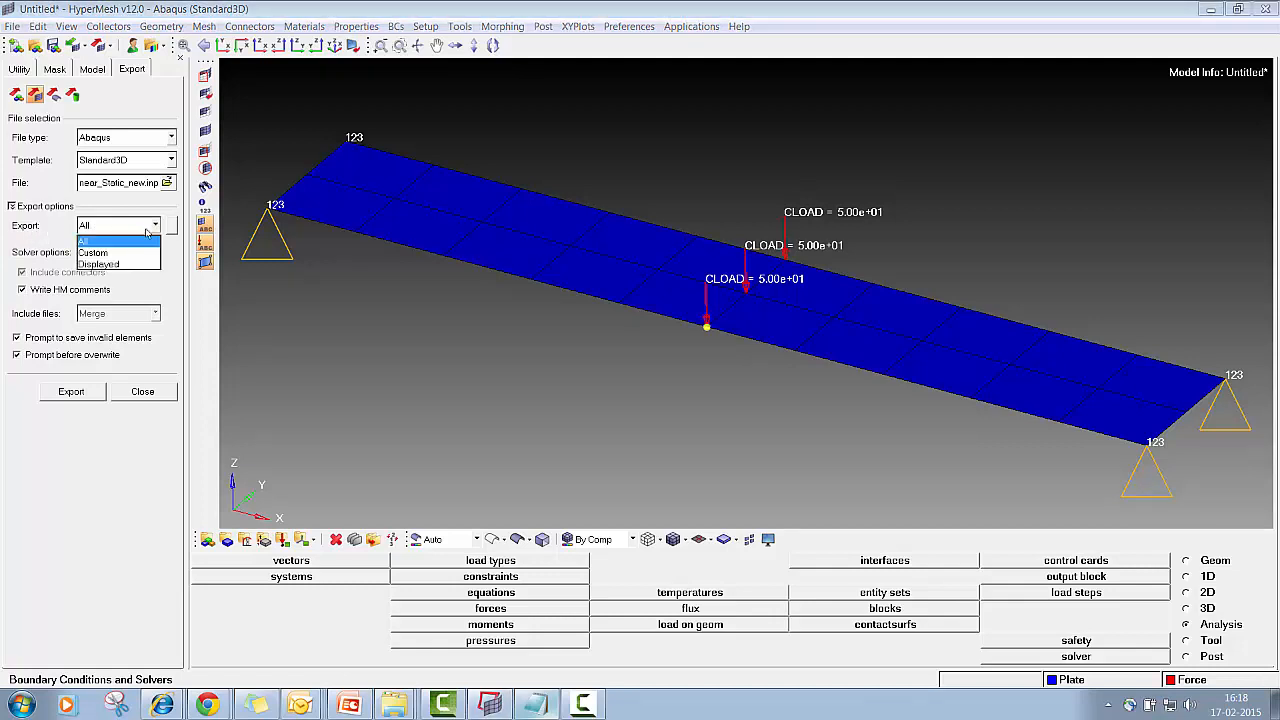
{"action": "left_click", "coordinate": [157, 229]}
{"action": "left_click", "coordinate": [153, 228]}
{"action": "left_click", "coordinate": [130, 242]}
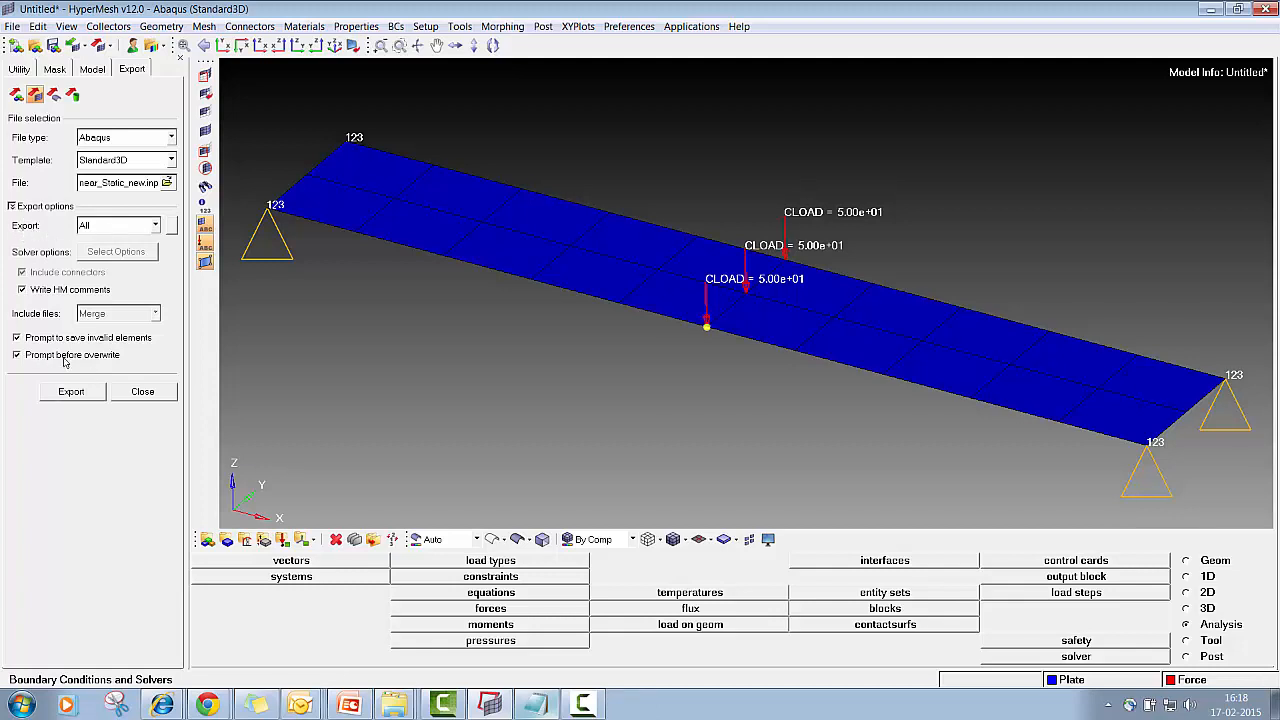
{"action": "left_click", "coordinate": [67, 394]}
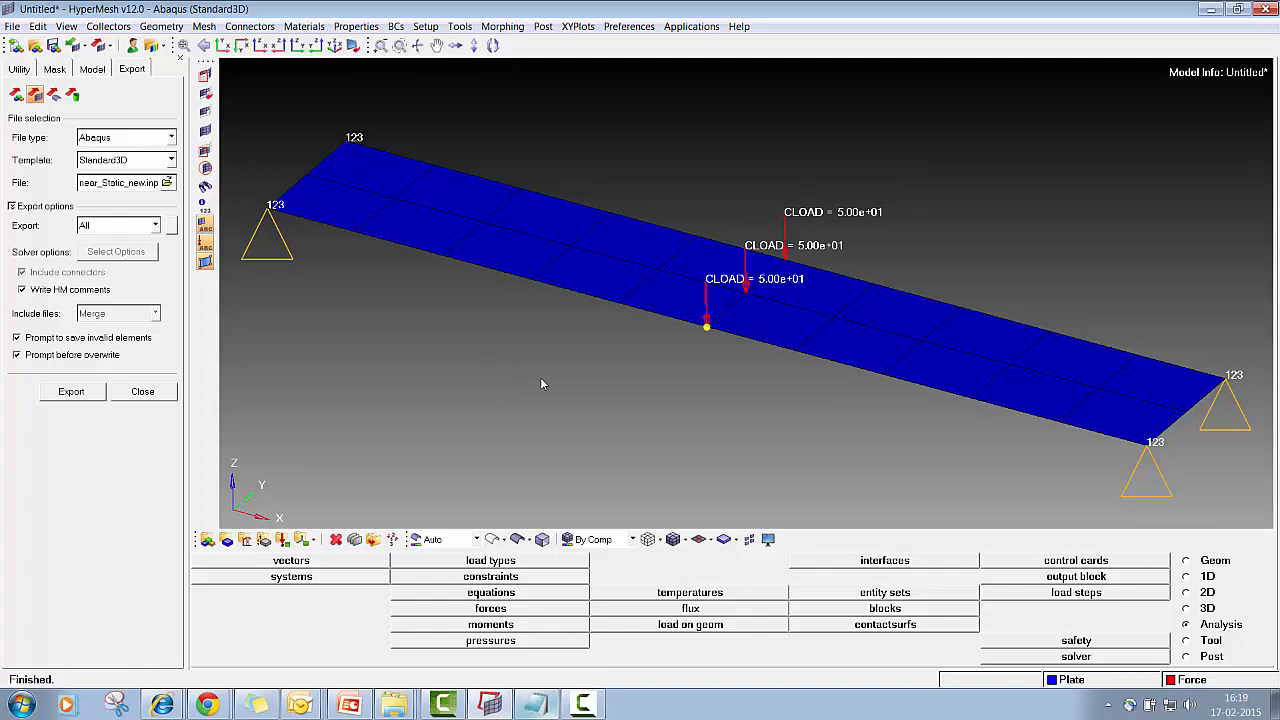
Step: Open Linear_Static_new.inp from the Linear_Static folder in TextPad and review its keywords from *NODE through *END STEP
{"action": "mouse_move", "coordinate": [396, 703]}
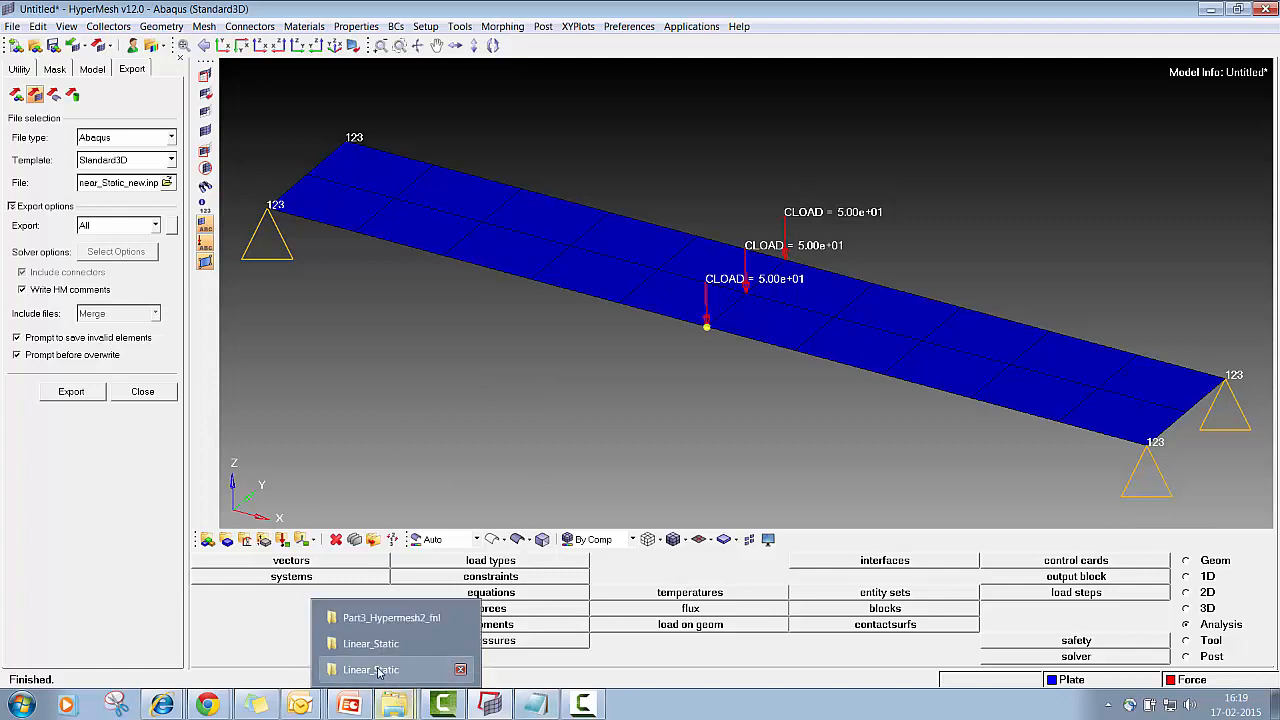
{"action": "left_click", "coordinate": [381, 672]}
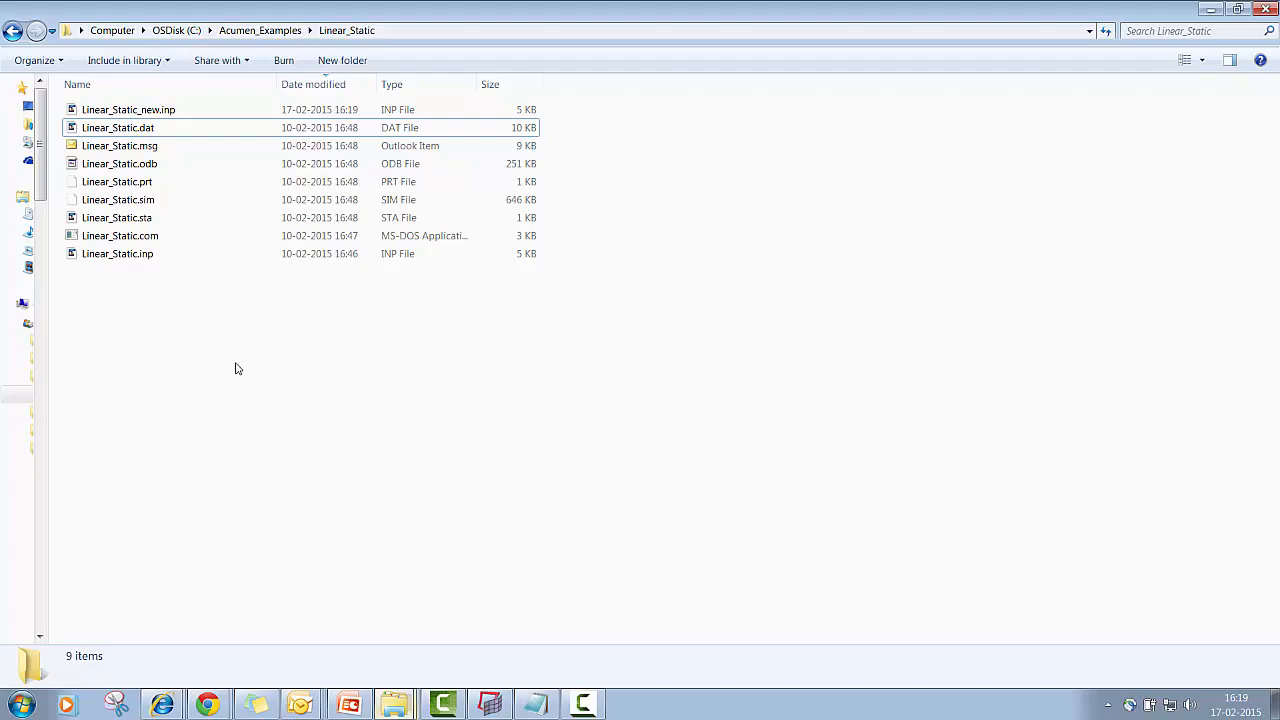
{"action": "left_click", "coordinate": [131, 112]}
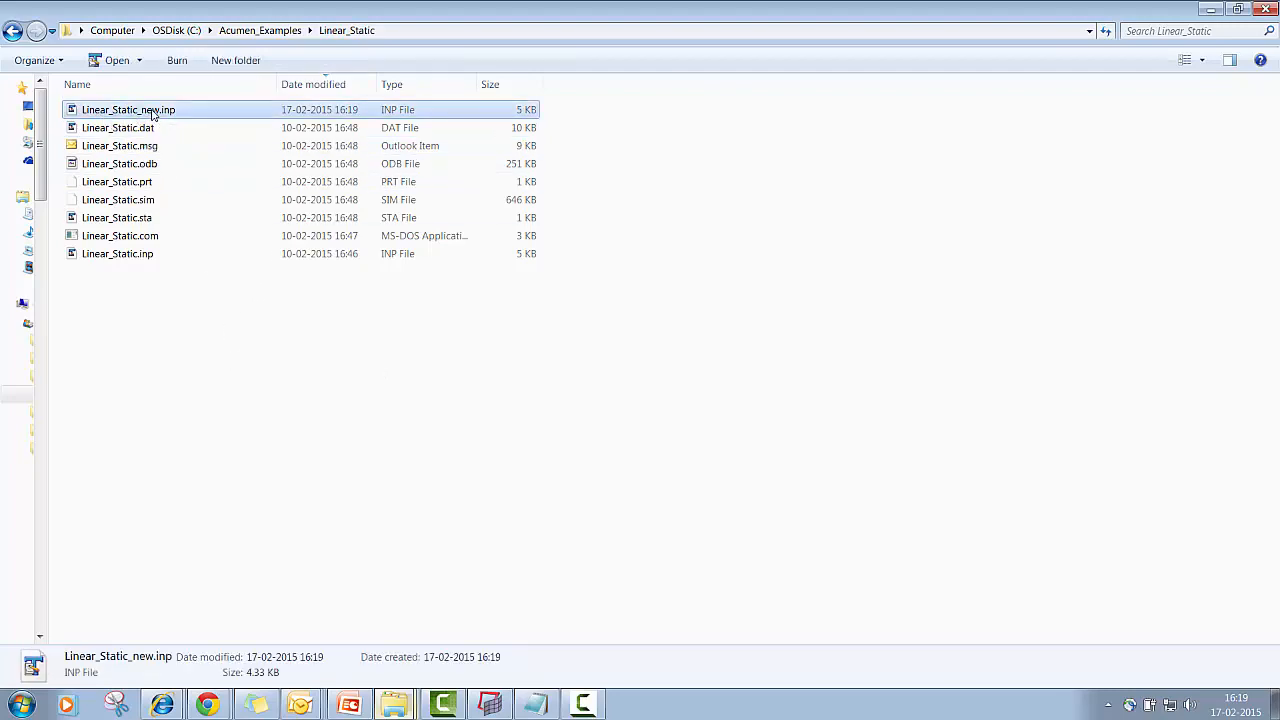
{"action": "right_click", "coordinate": [151, 111]}
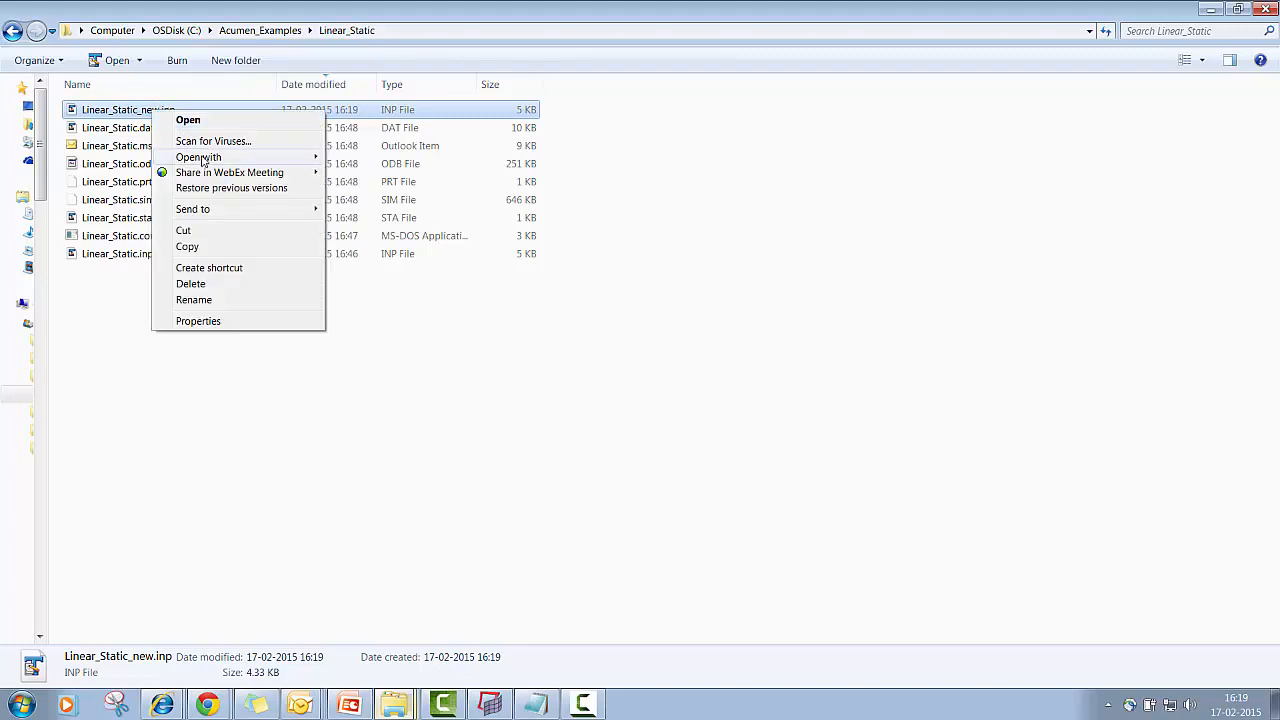
{"action": "mouse_move", "coordinate": [205, 162]}
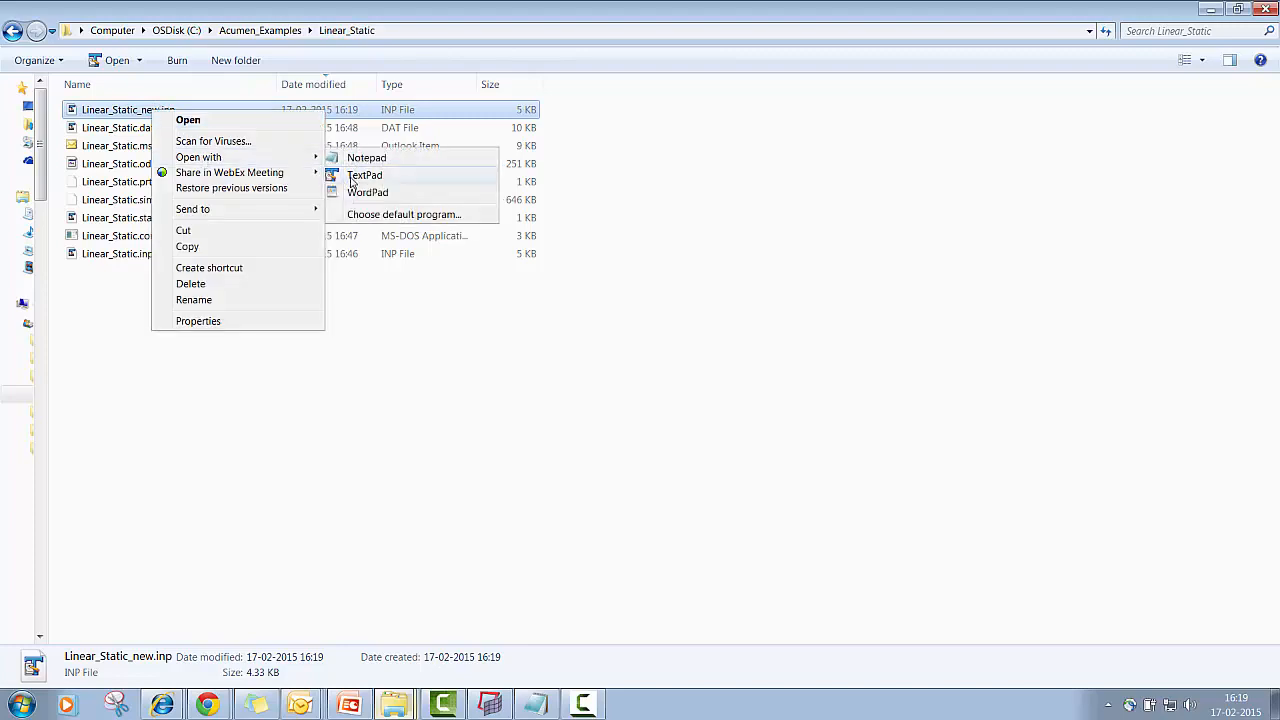
{"action": "left_click", "coordinate": [360, 175]}
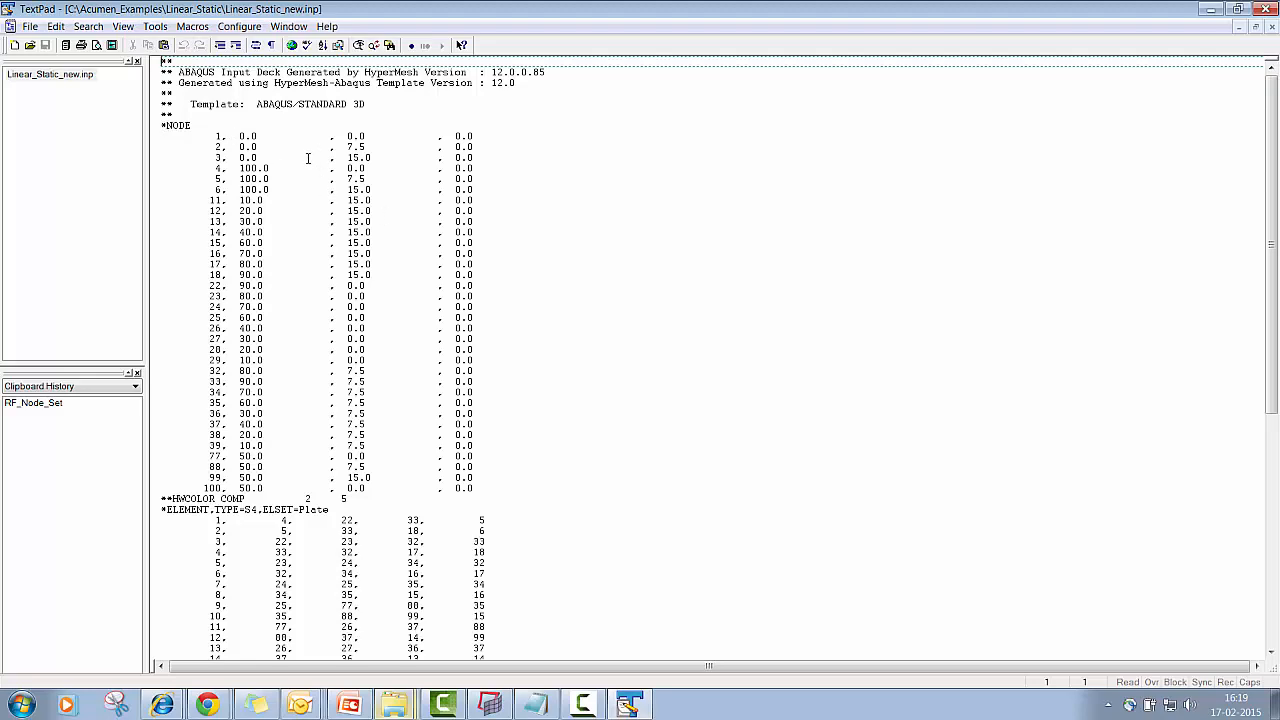
{"action": "scroll", "coordinate": [308, 158], "scroll_direction": "down", "scroll_amount": 6}
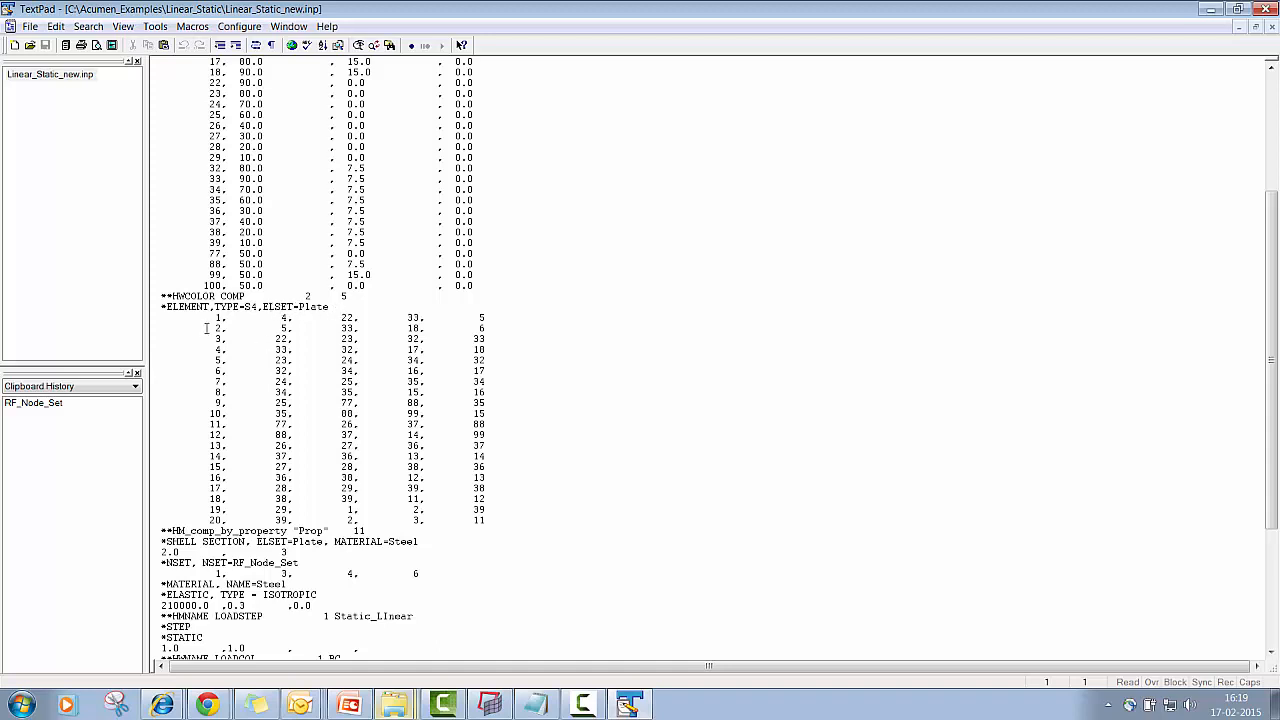
{"action": "scroll", "coordinate": [352, 413], "scroll_direction": "down", "scroll_amount": 3}
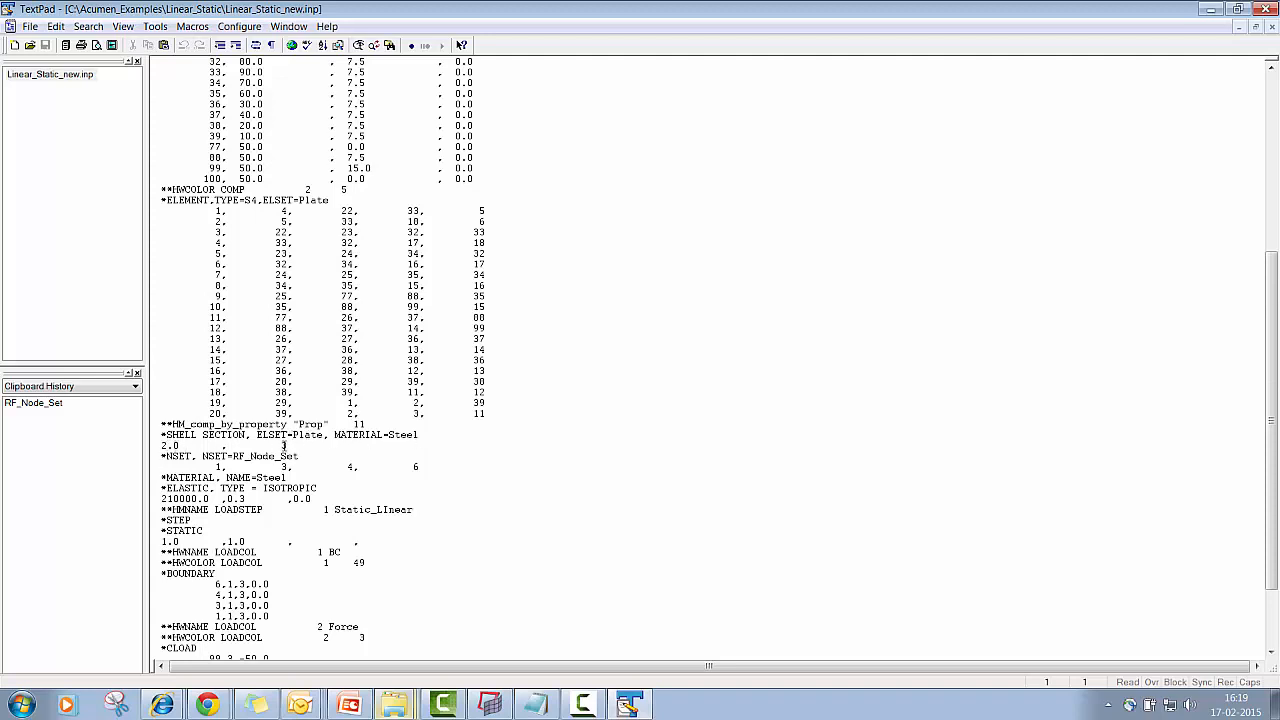
{"action": "scroll", "coordinate": [275, 435], "scroll_direction": "down", "scroll_amount": 3}
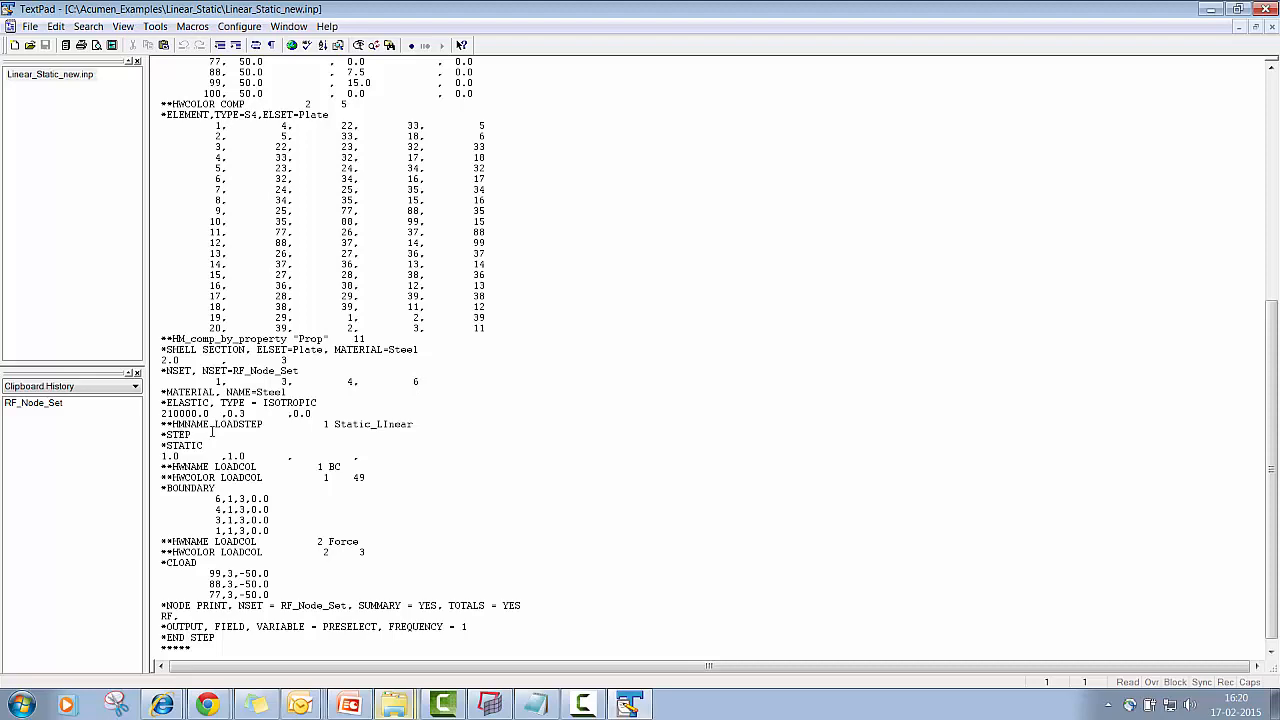
Step: Review the step section of the input deck down to the *NODE PRINT request for RF on RF_Node_Set
{"action": "scroll", "coordinate": [212, 432], "scroll_direction": "down", "scroll_amount": 3}
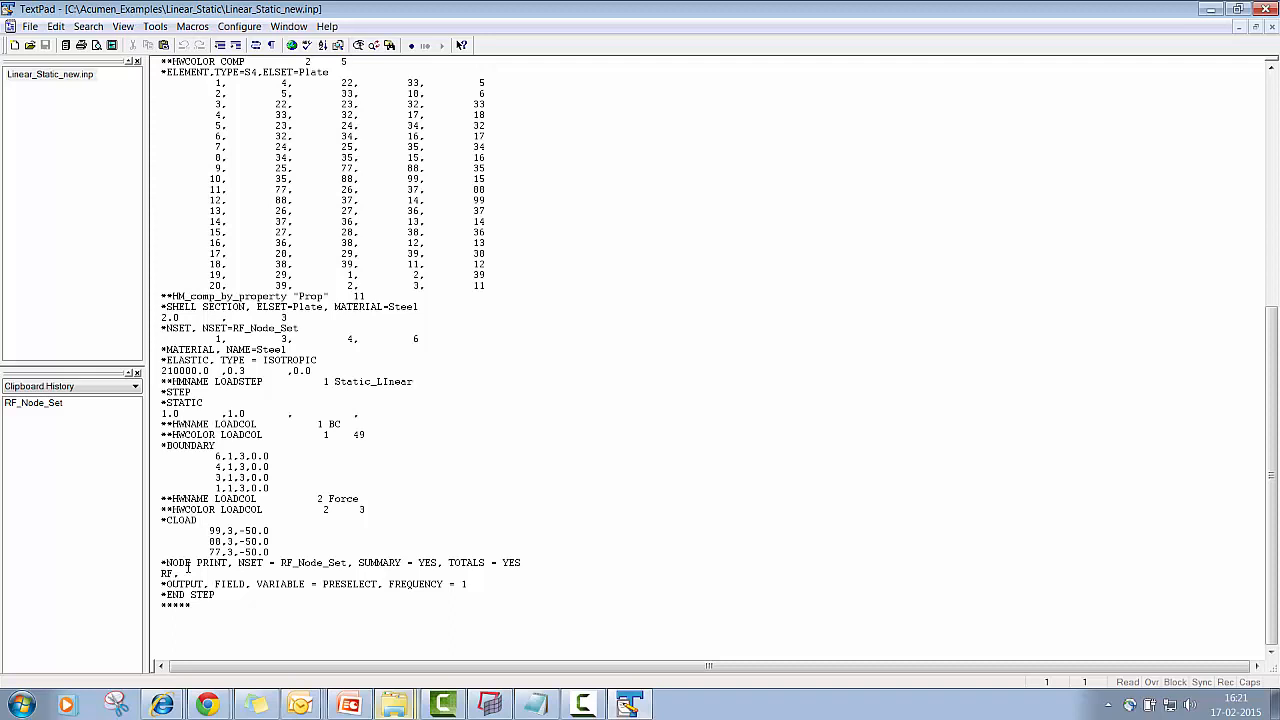
{"action": "double_click", "coordinate": [282, 562]}
{"action": "left_click", "coordinate": [184, 573]}
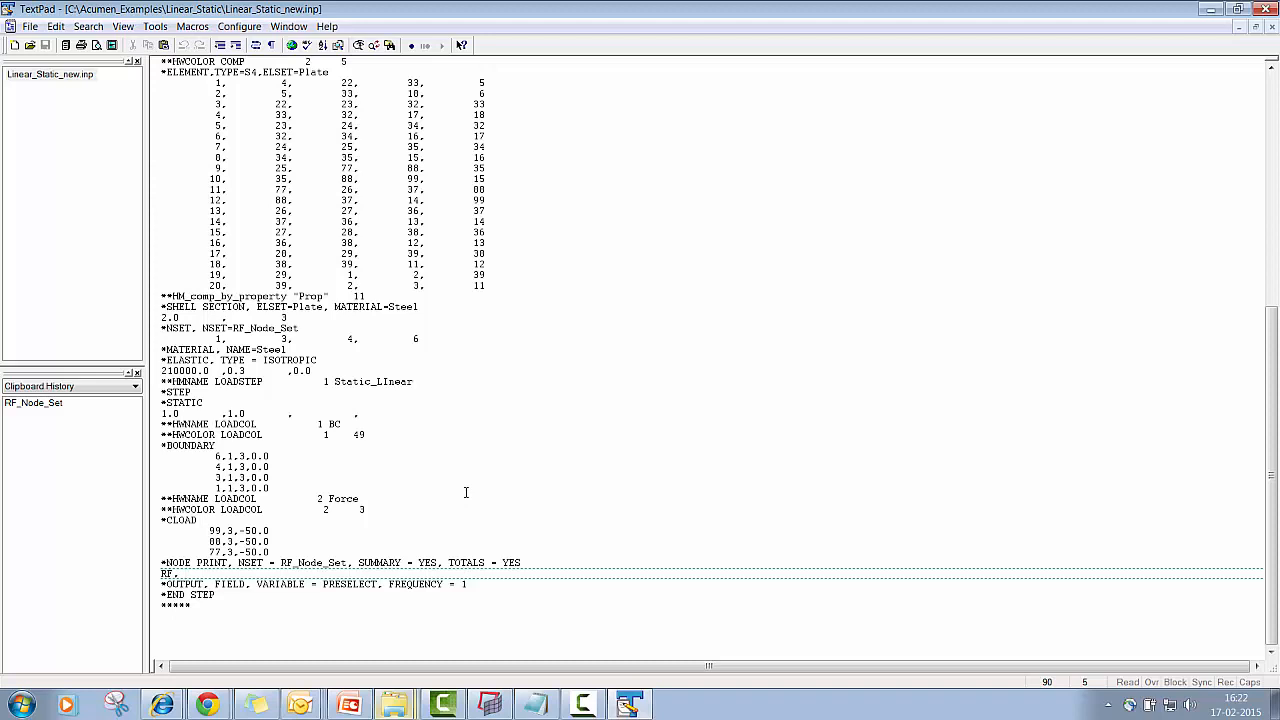
Step: Copy the address of the Linear_Static folder as text from Windows Explorer and return to the Abaqus Command window
{"action": "mouse_move", "coordinate": [584, 707]}
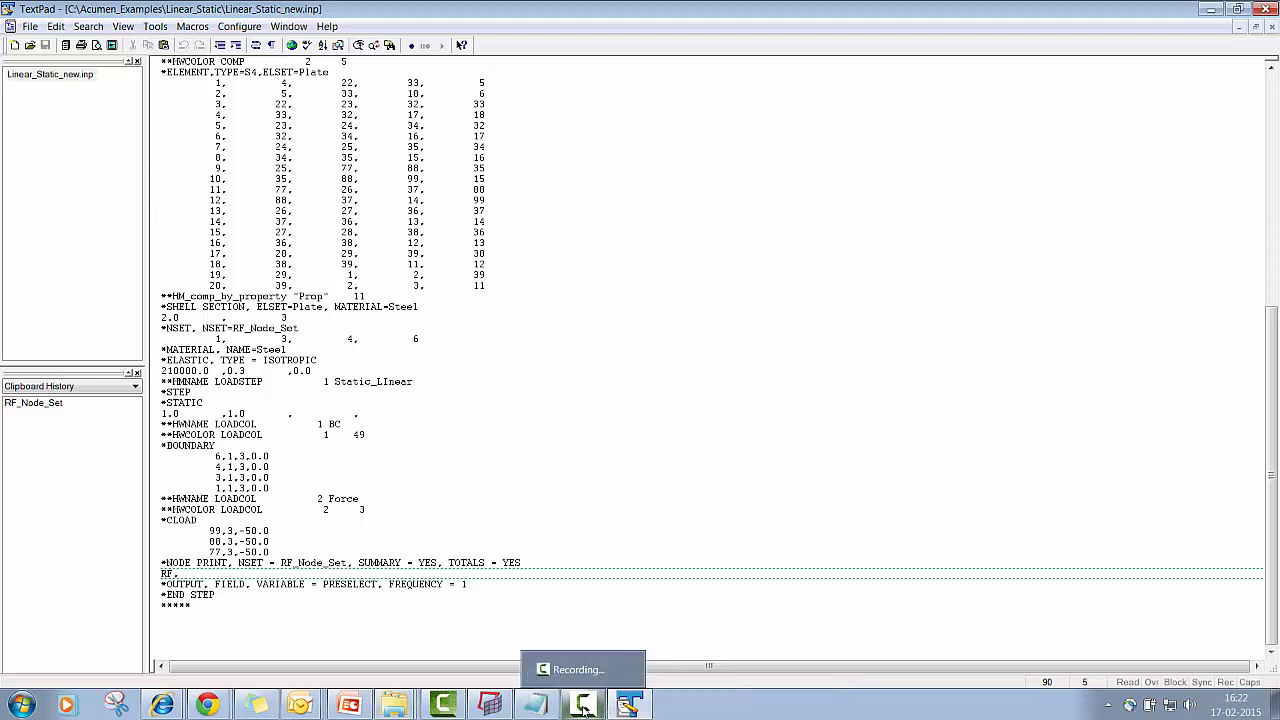
{"action": "left_click", "coordinate": [584, 708]}
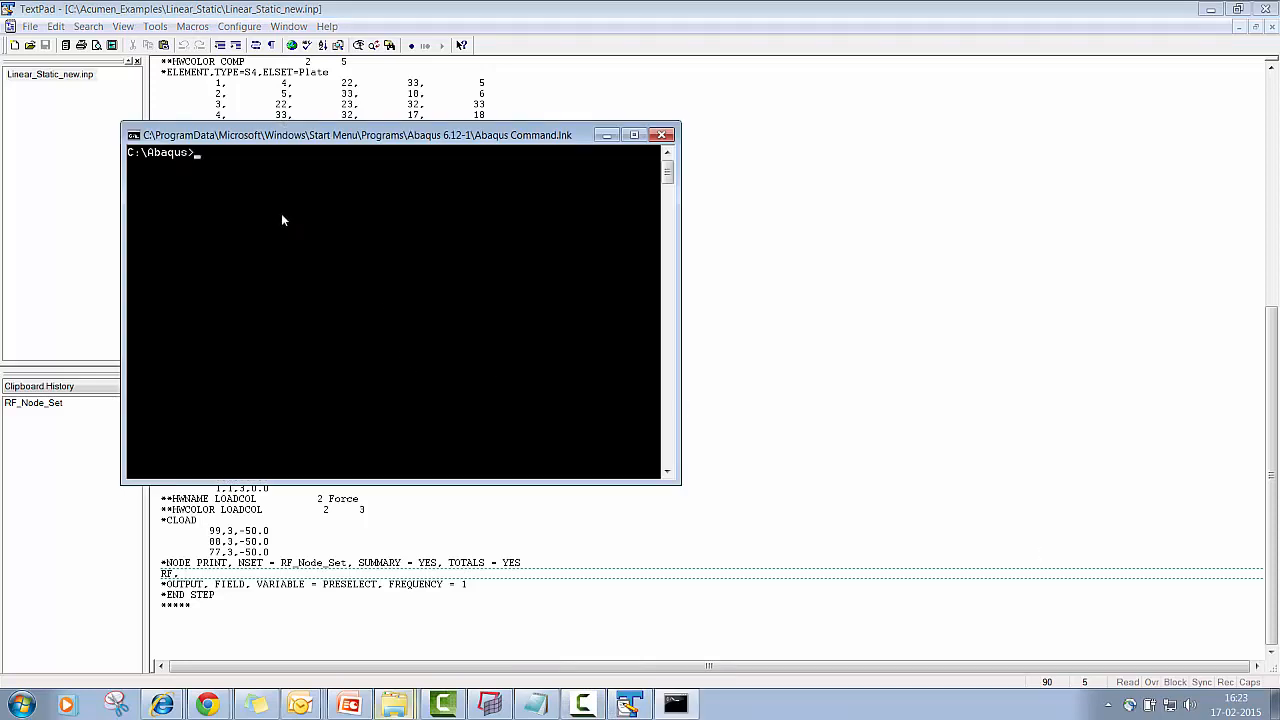
{"action": "left_click", "coordinate": [398, 708]}
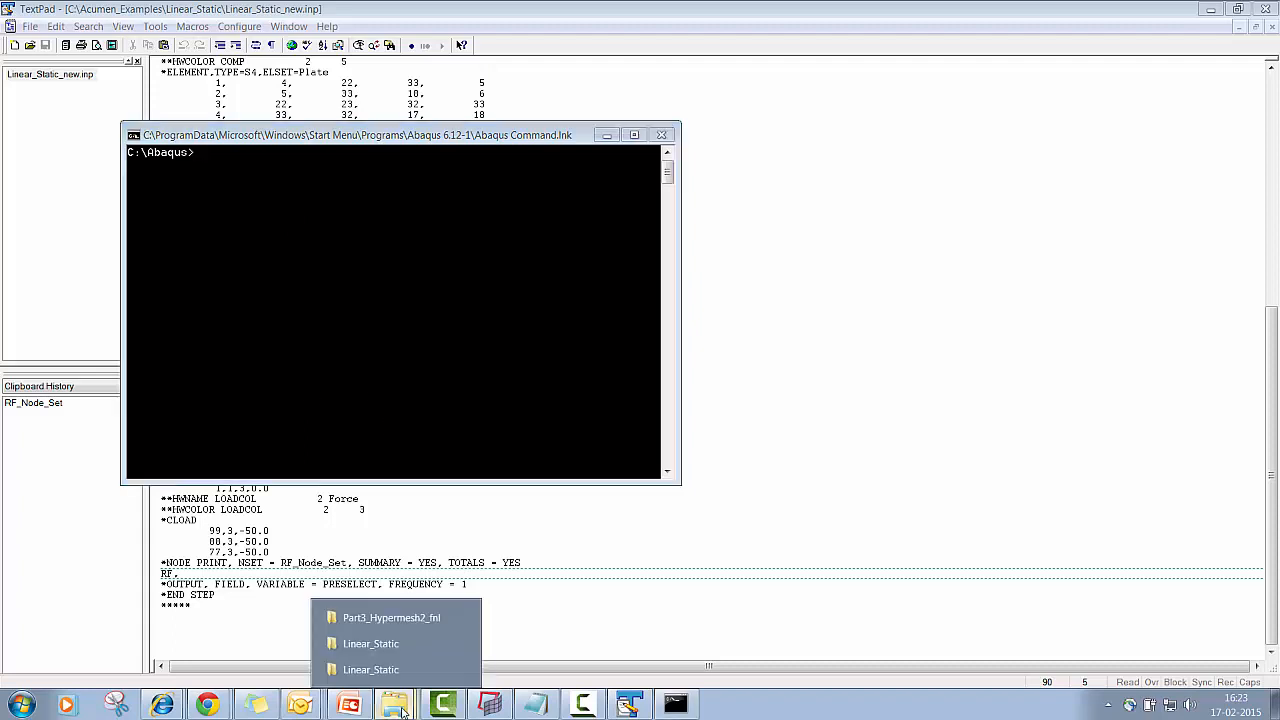
{"action": "left_click", "coordinate": [362, 645]}
{"action": "right_click", "coordinate": [348, 31]}
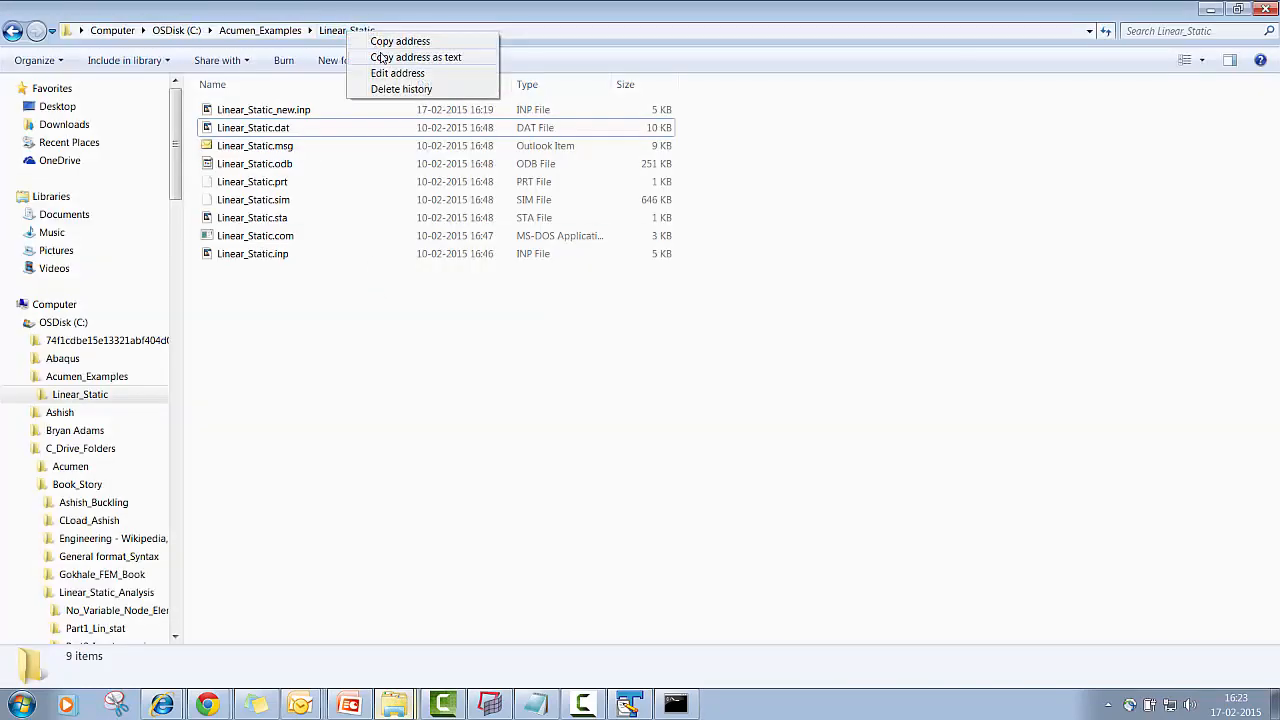
{"action": "left_click", "coordinate": [410, 57]}
{"action": "left_click", "coordinate": [1211, 9]}
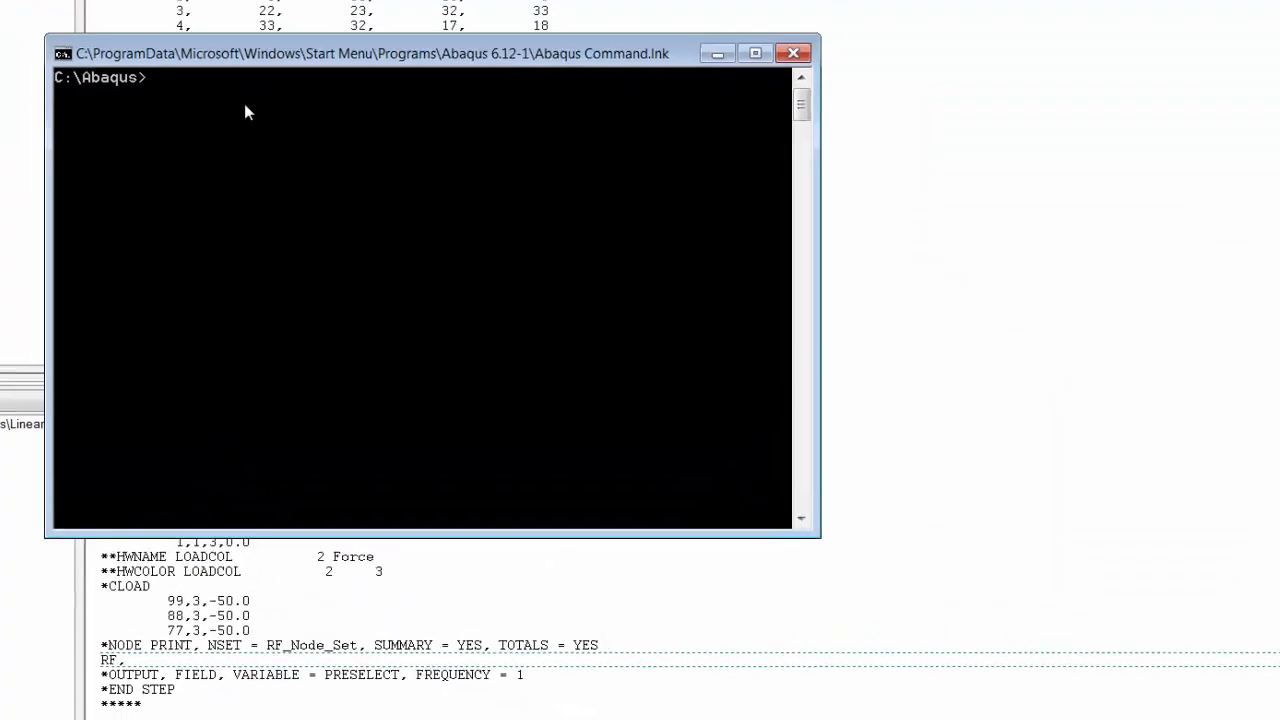
Step: Change the Abaqus Command directory to C:\Acumen_Examples\Linear_Static and list its files
{"action": "right_click", "coordinate": [224, 86]}
{"action": "left_click", "coordinate": [181, 119]}
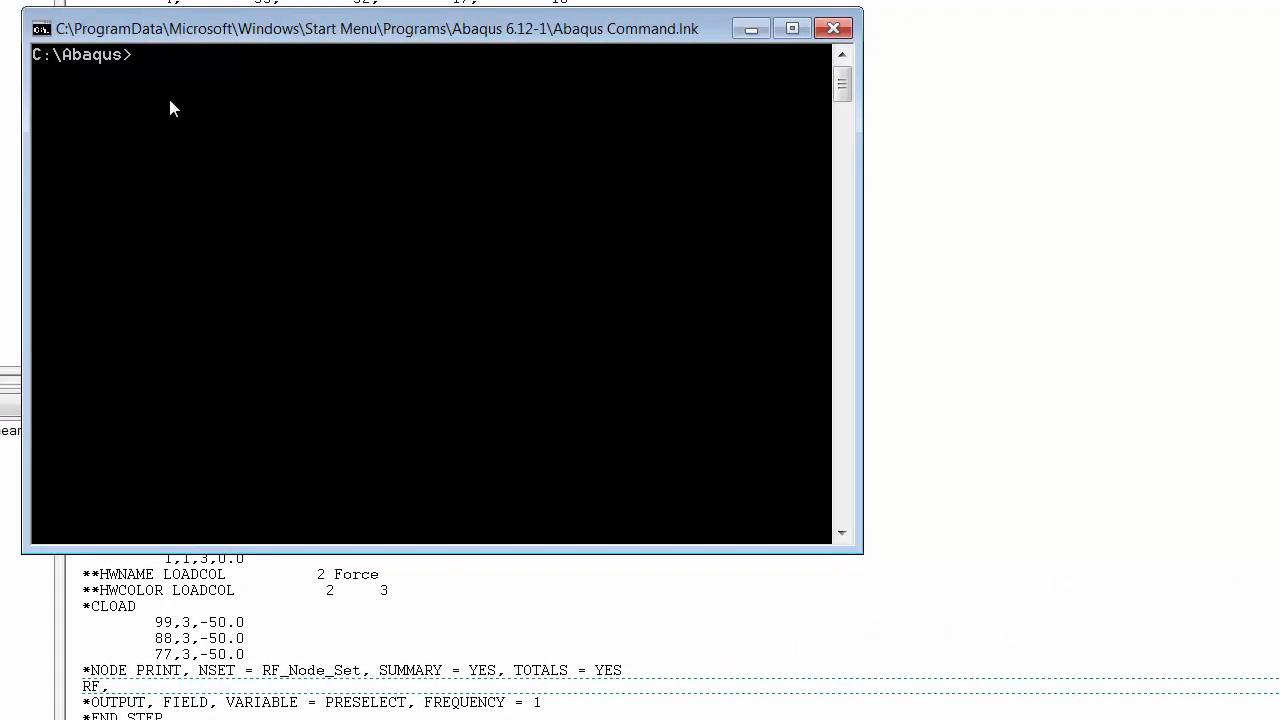
{"action": "type", "text": "cd"}
{"action": "right_click", "coordinate": [170, 104]}
{"action": "left_click", "coordinate": [223, 163]}
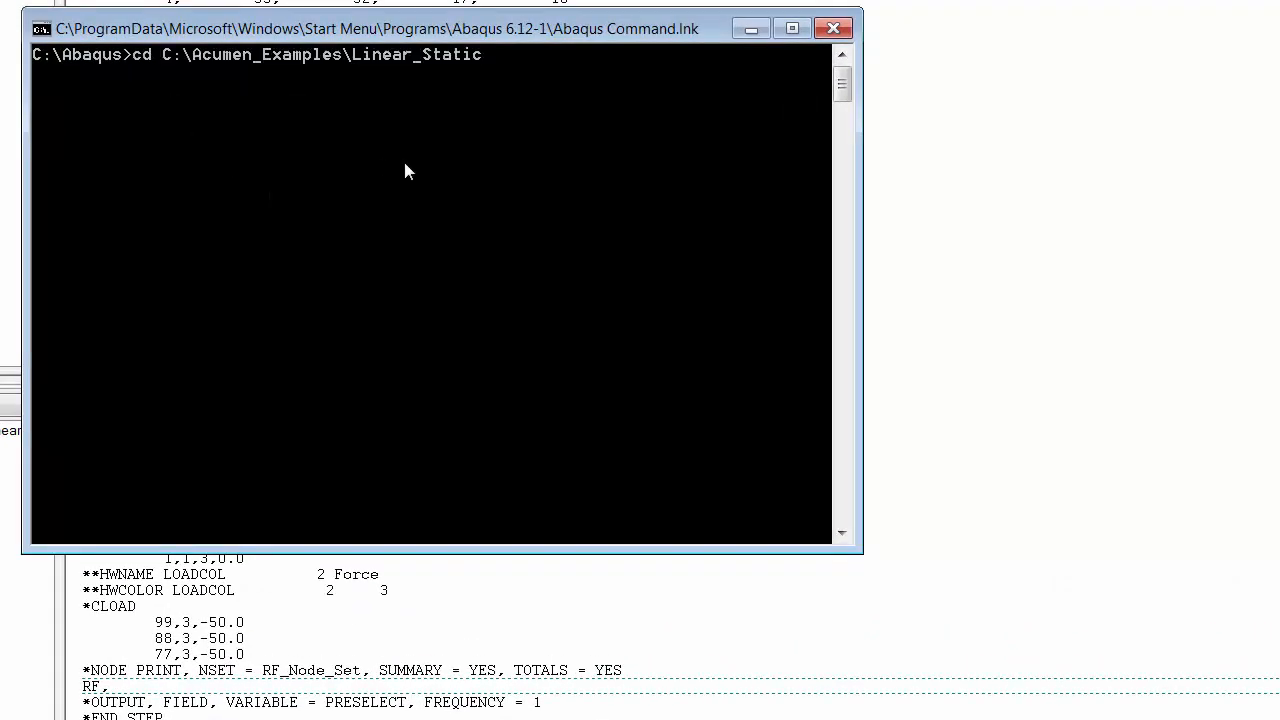
{"action": "key", "text": "Return"}
{"action": "type", "text": "dir"}
{"action": "key", "text": "Return"}
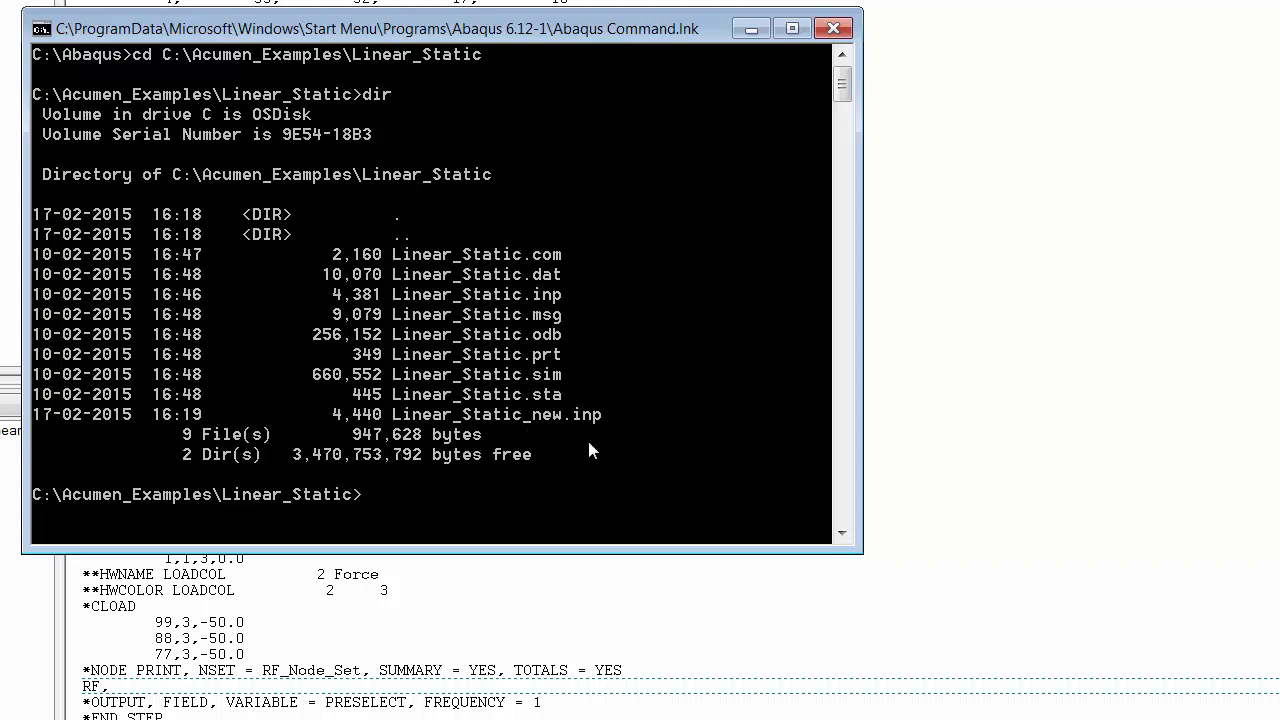
Step: Submit the analysis with the command abaqus j=Linear_Static_new int, copying the job name from the directory listing
{"action": "type", "text": "abaq"}
{"action": "type", "text": "us j="}
{"action": "right_click", "coordinate": [578, 386]}
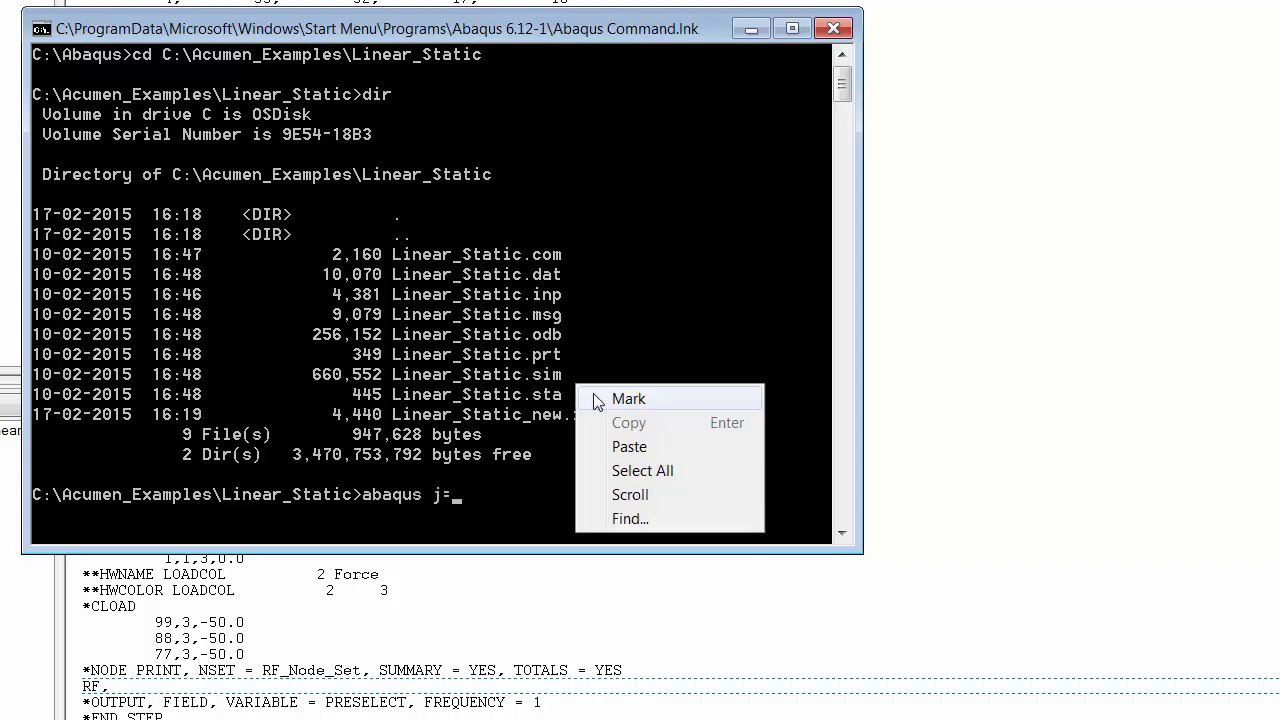
{"action": "left_click", "coordinate": [593, 399]}
{"action": "left_click_drag", "start_coordinate": [396, 414], "coordinate": [560, 415]}
{"action": "key", "text": "Return"}
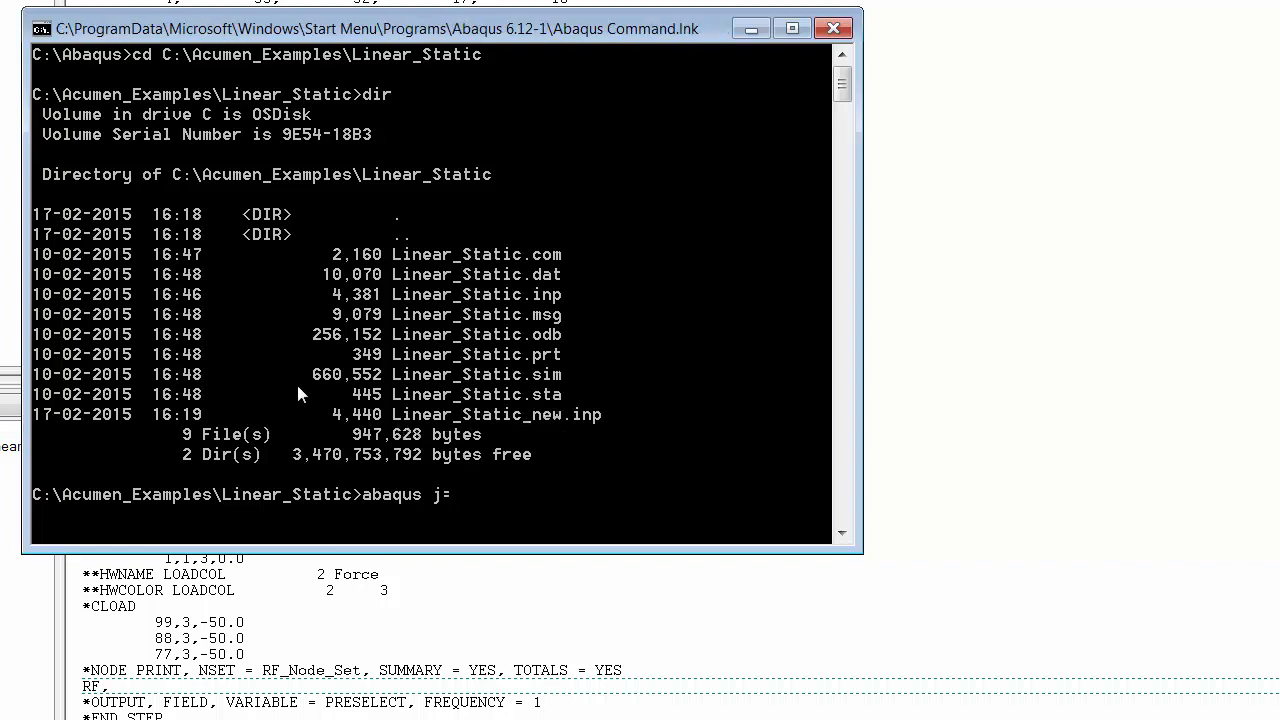
{"action": "right_click", "coordinate": [296, 381]}
{"action": "left_click", "coordinate": [355, 449]}
{"action": "type", "text": "int"}
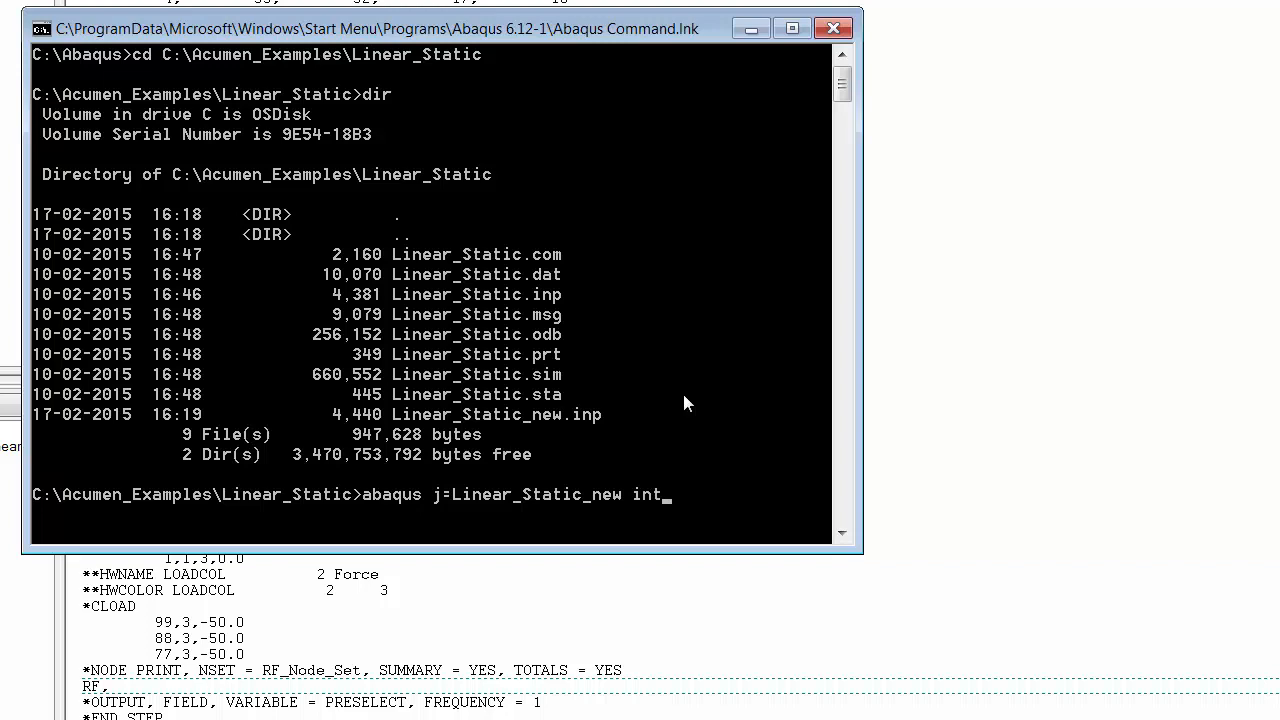
{"action": "key", "text": "Return"}
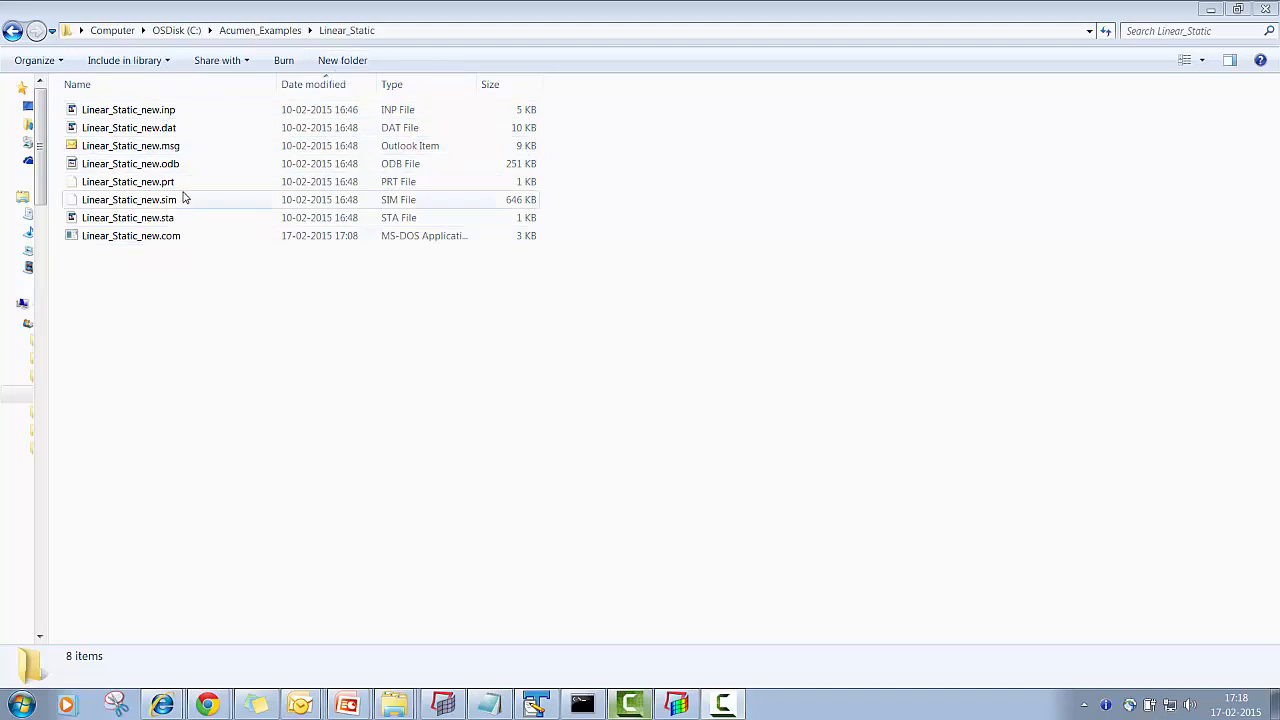
Step: Examine the Linear_Static_new input and result files in the Linear_Static folder, including the .dat, .msg, .odb and .sta files
{"action": "left_click", "coordinate": [143, 111]}
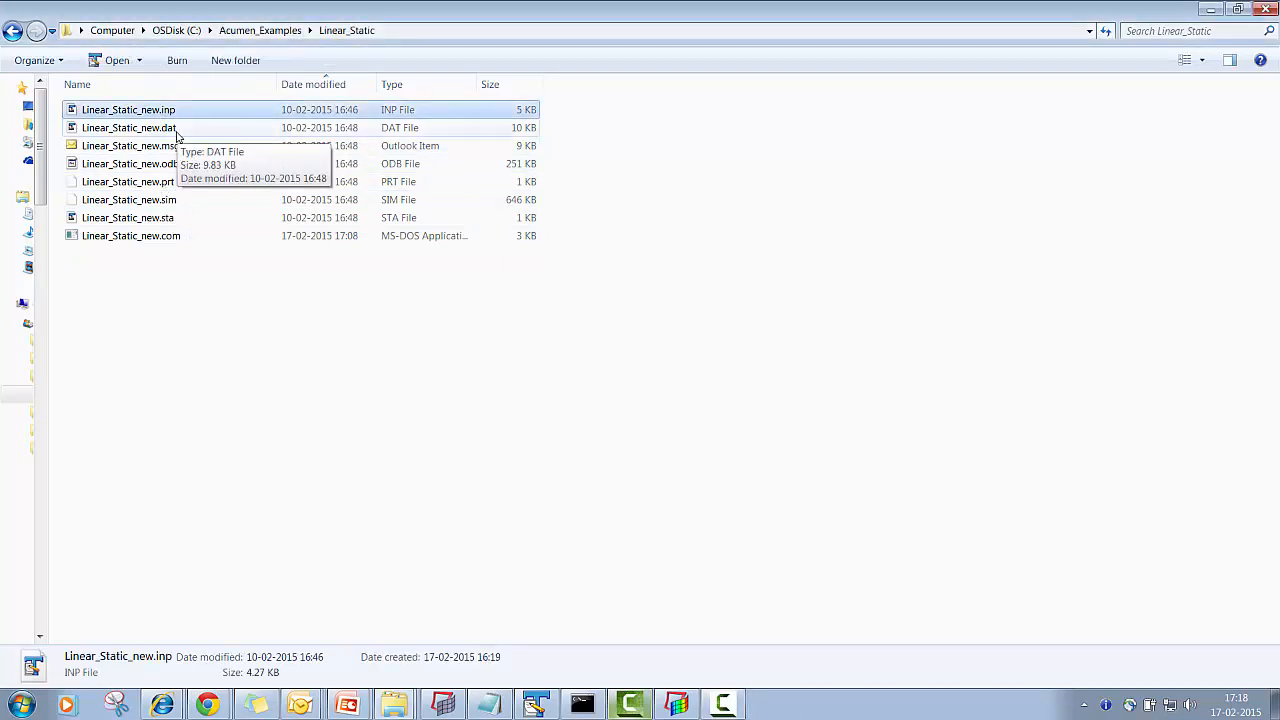
{"action": "double_click", "coordinate": [160, 132]}
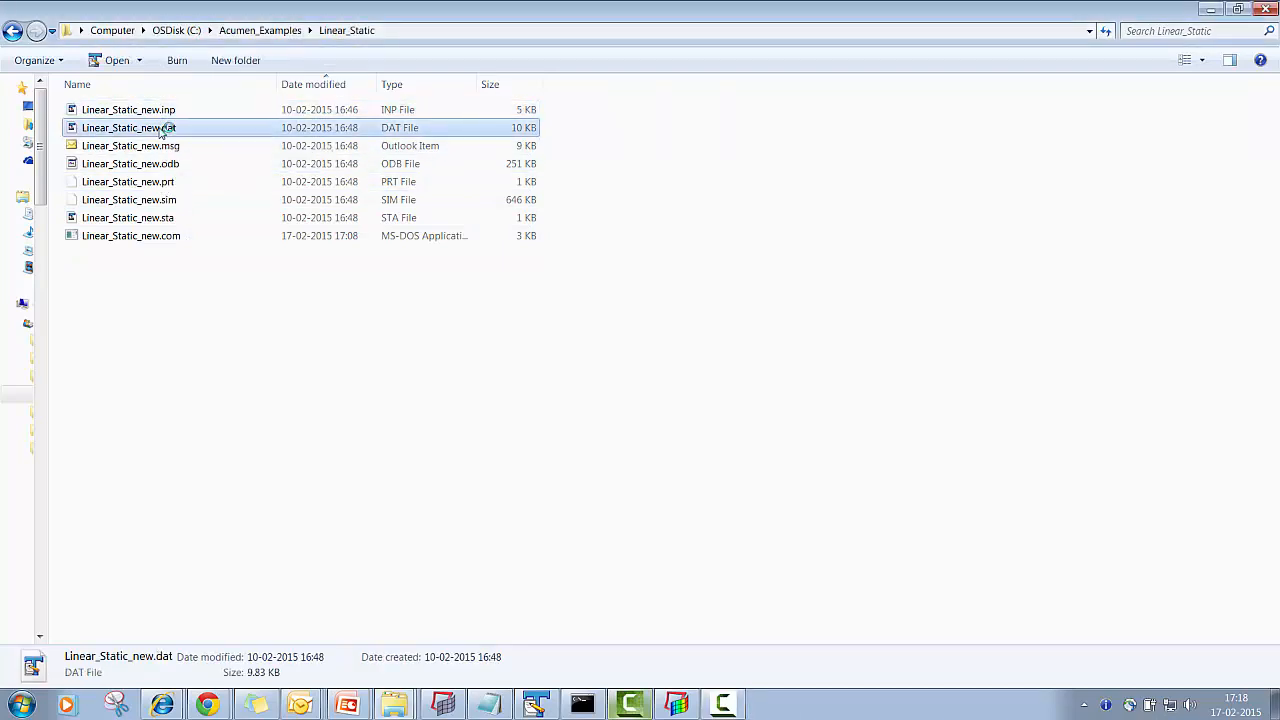
{"action": "left_click", "coordinate": [178, 237], "text": "shift"}
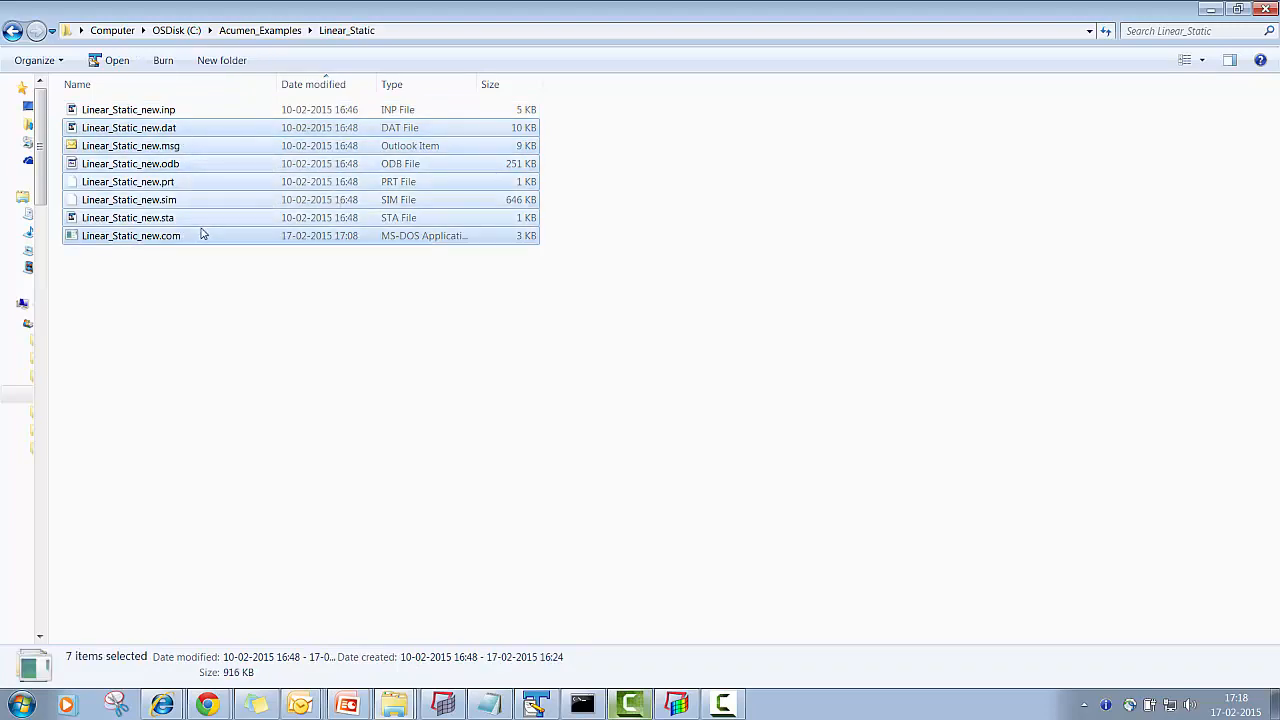
{"action": "left_click", "coordinate": [186, 275]}
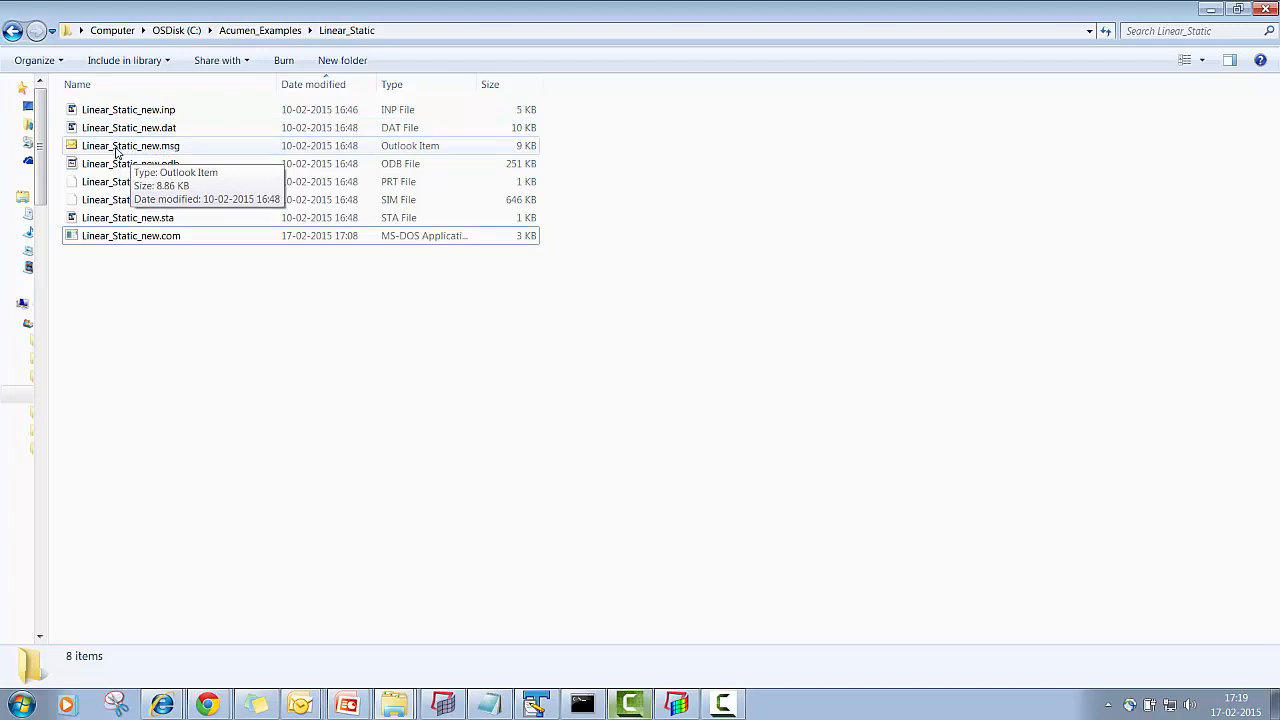
{"action": "left_click", "coordinate": [168, 148]}
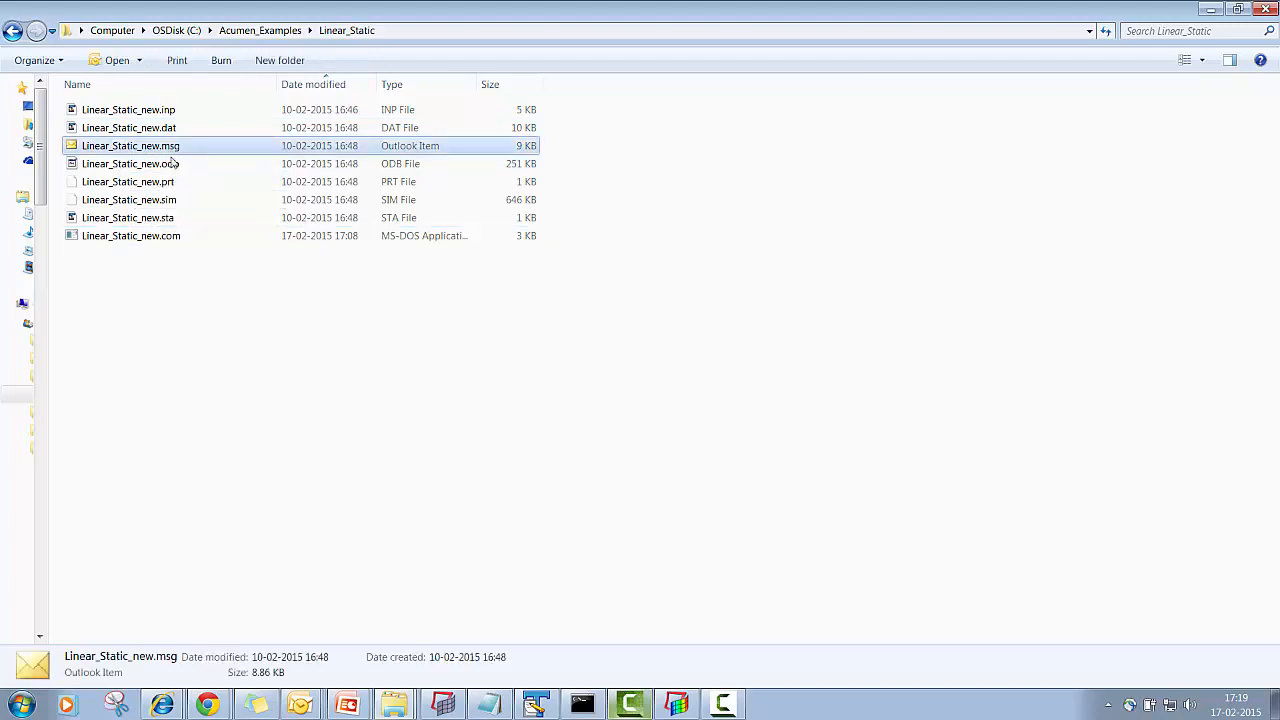
{"action": "left_click", "coordinate": [163, 167]}
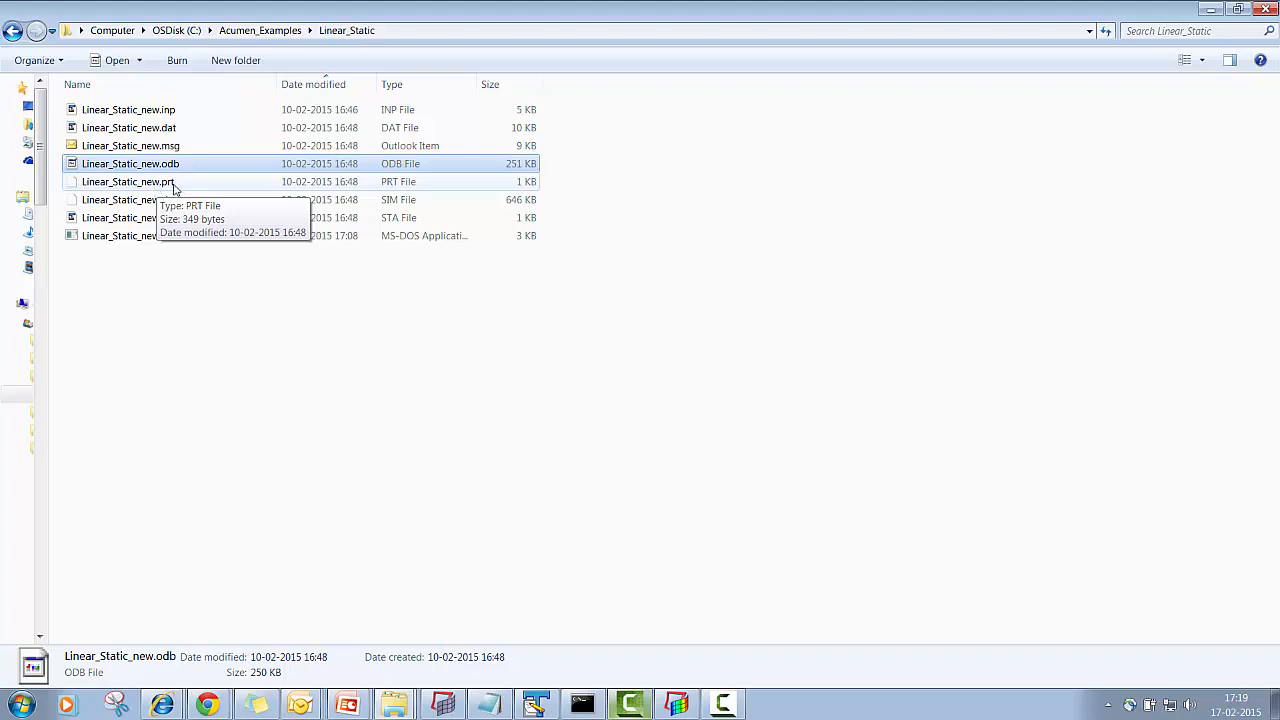
{"action": "left_click", "coordinate": [155, 220]}
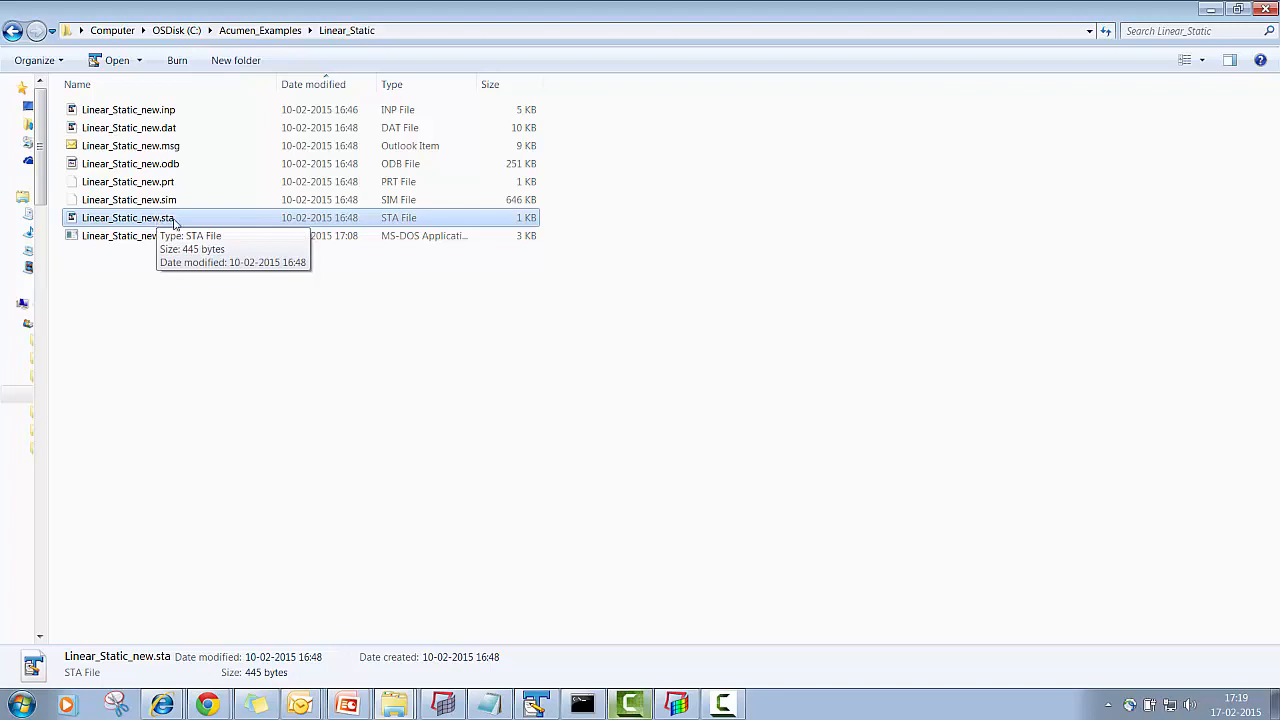
{"action": "left_click", "coordinate": [150, 316]}
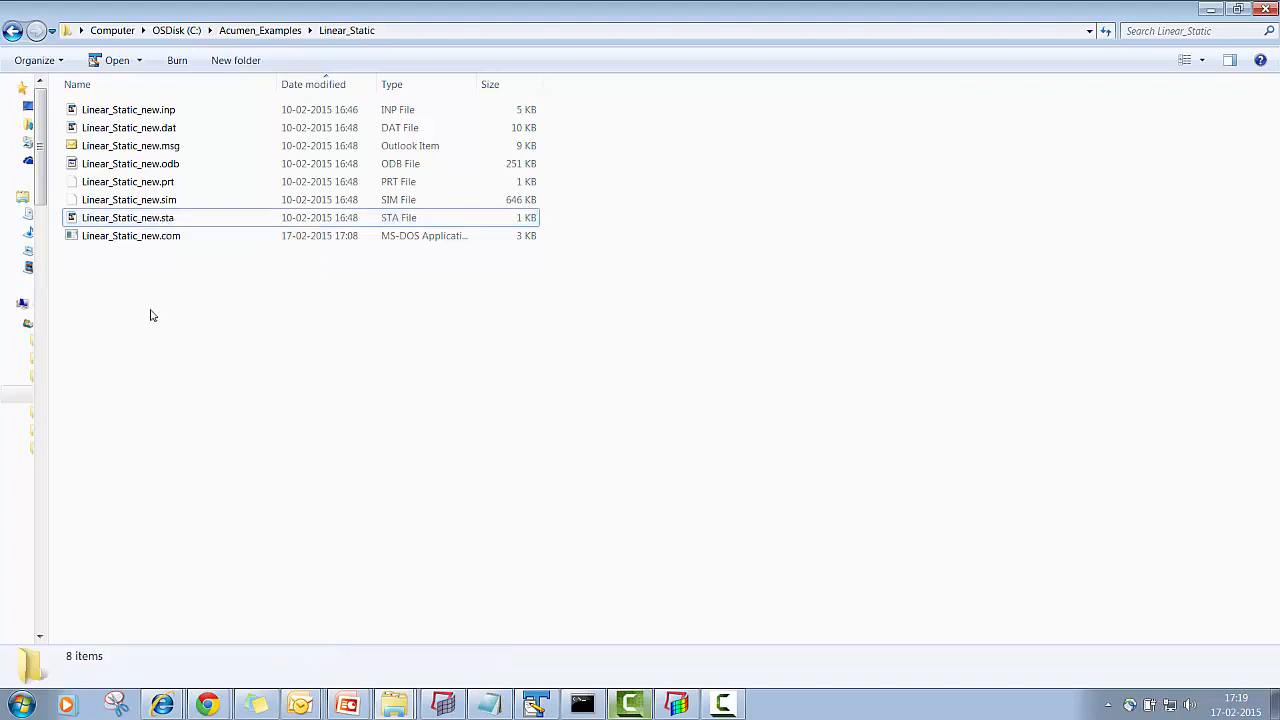
{"action": "left_click", "coordinate": [167, 131]}
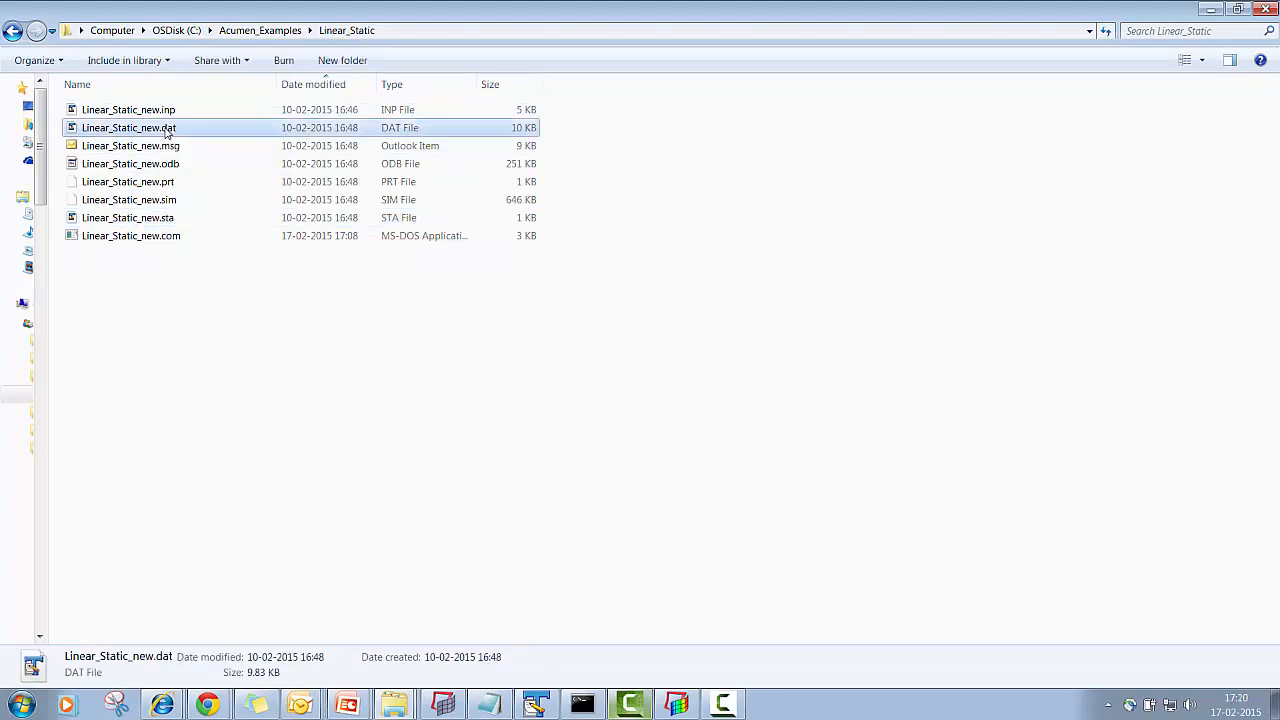
{"action": "right_click", "coordinate": [167, 133]}
{"action": "mouse_move", "coordinate": [214, 175]}
{"action": "left_click", "coordinate": [378, 212]}
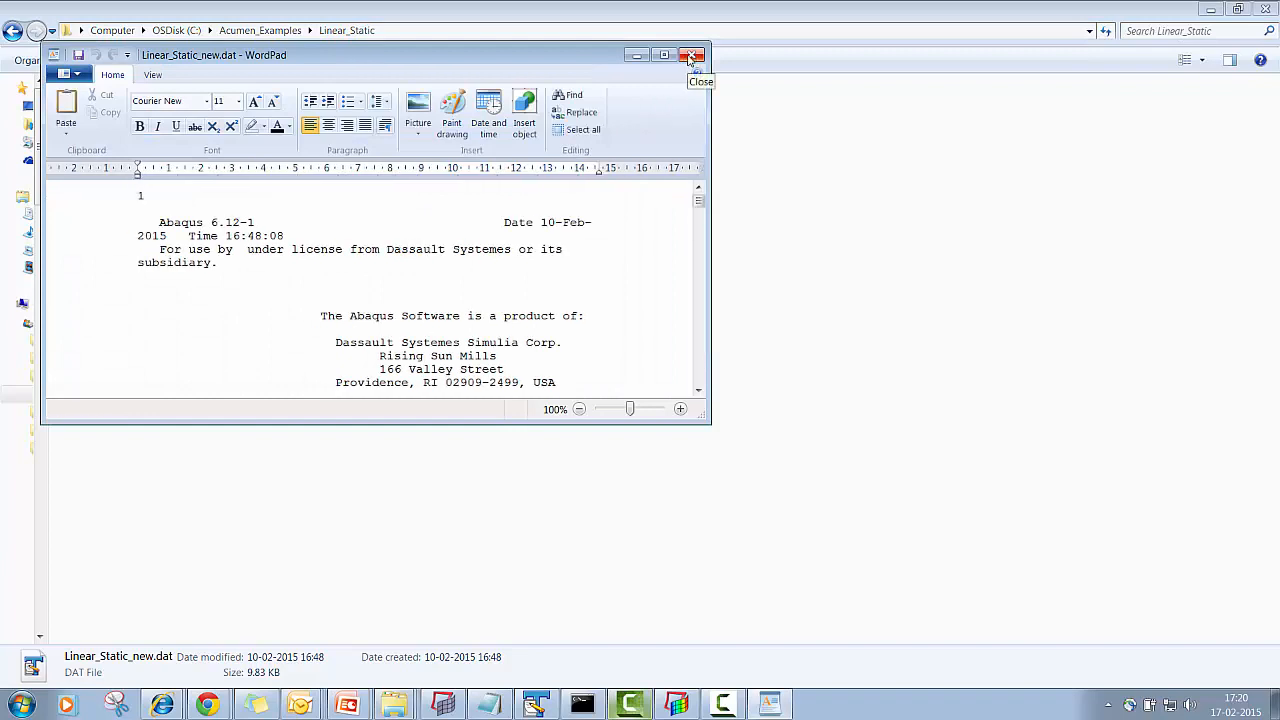
{"action": "left_click", "coordinate": [690, 55]}
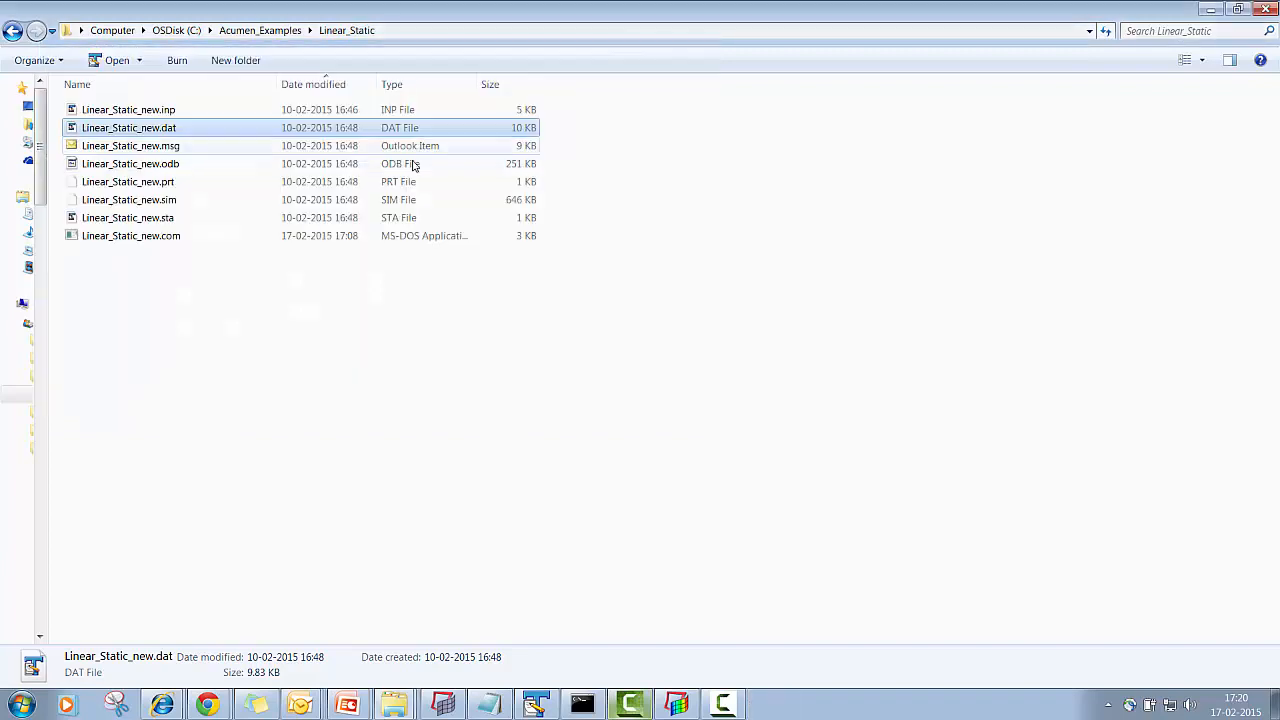
Step: Open Linear_Static_new.dat in TextPad, examine the reaction force table under NODE OUTPUT, and close the file
{"action": "right_click", "coordinate": [165, 133]}
{"action": "mouse_move", "coordinate": [223, 174]}
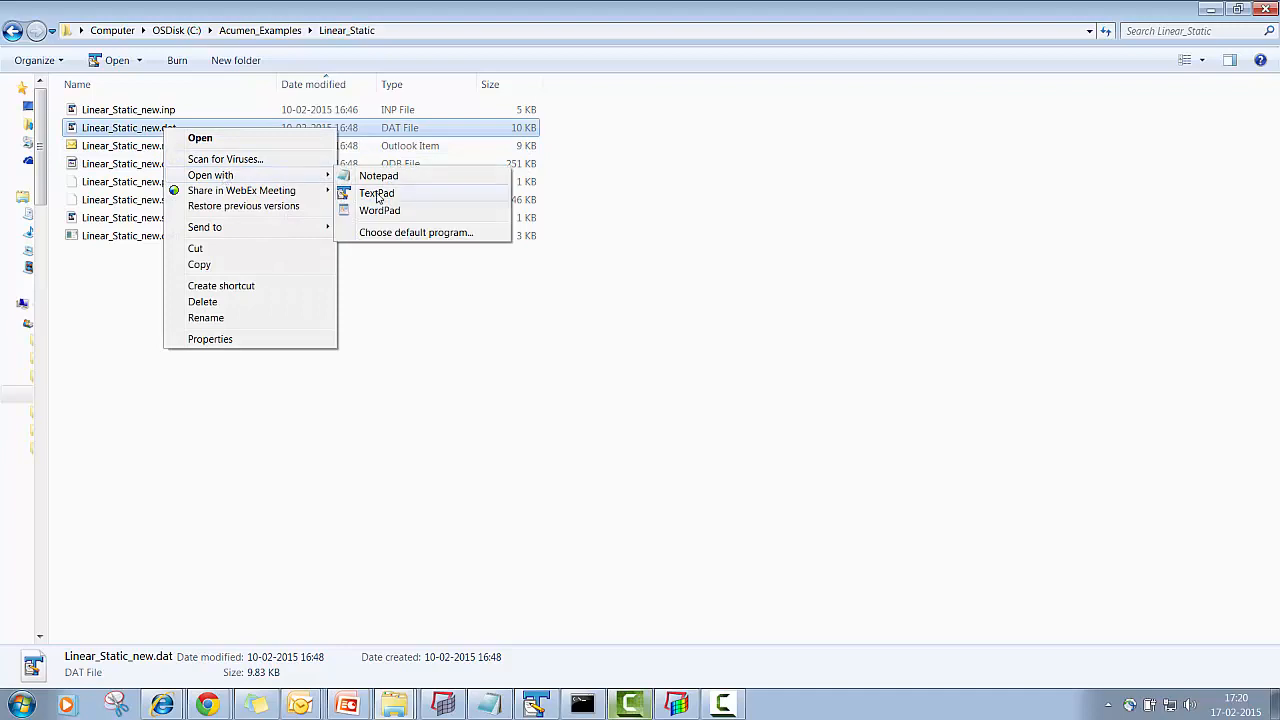
{"action": "left_click", "coordinate": [490, 194]}
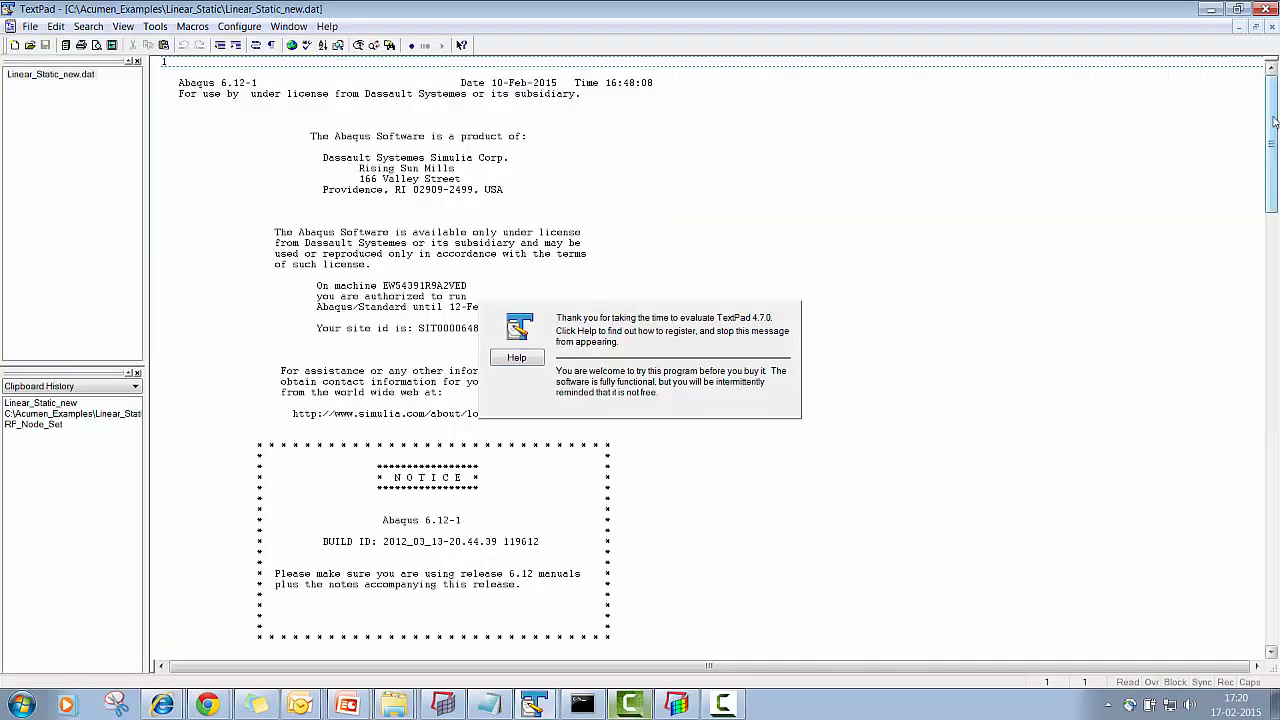
{"action": "left_click_drag", "start_coordinate": [1274, 120], "coordinate": [1274, 562]}
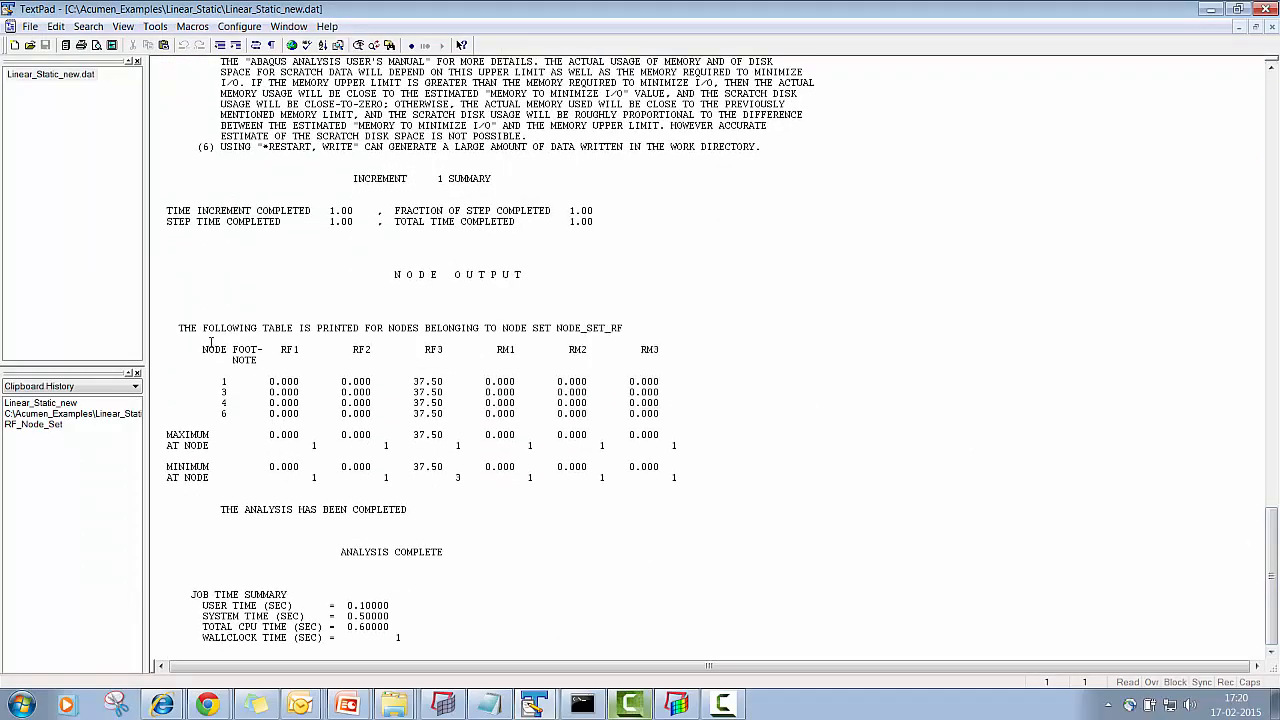
{"action": "left_click_drag", "start_coordinate": [178, 327], "coordinate": [754, 477]}
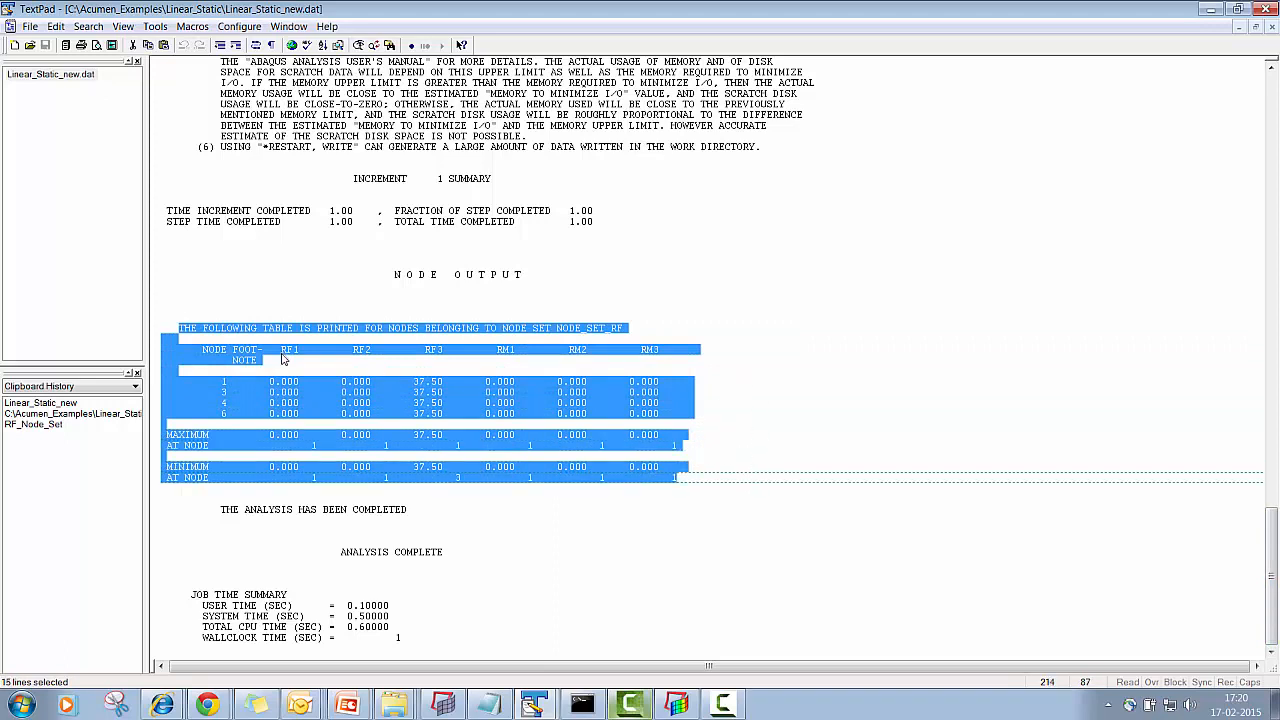
{"action": "left_click", "coordinate": [630, 392]}
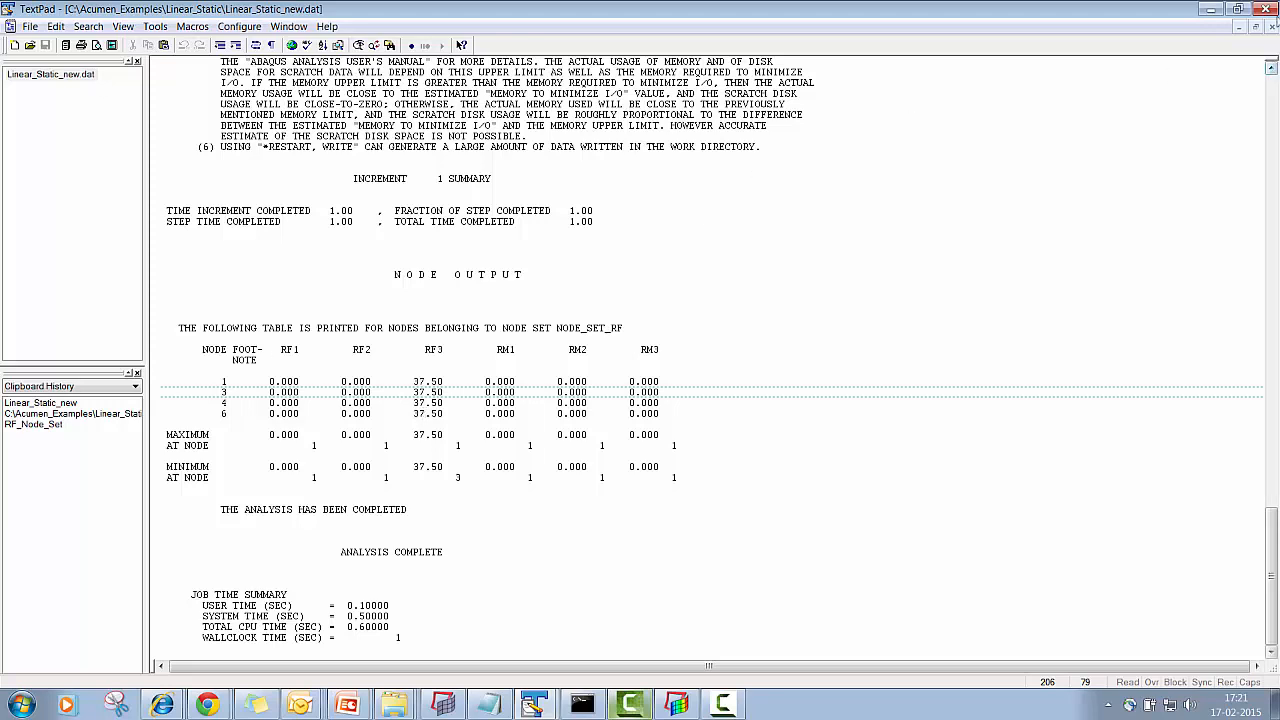
{"action": "left_click", "coordinate": [1265, 8]}
{"action": "left_click", "coordinate": [622, 330]}
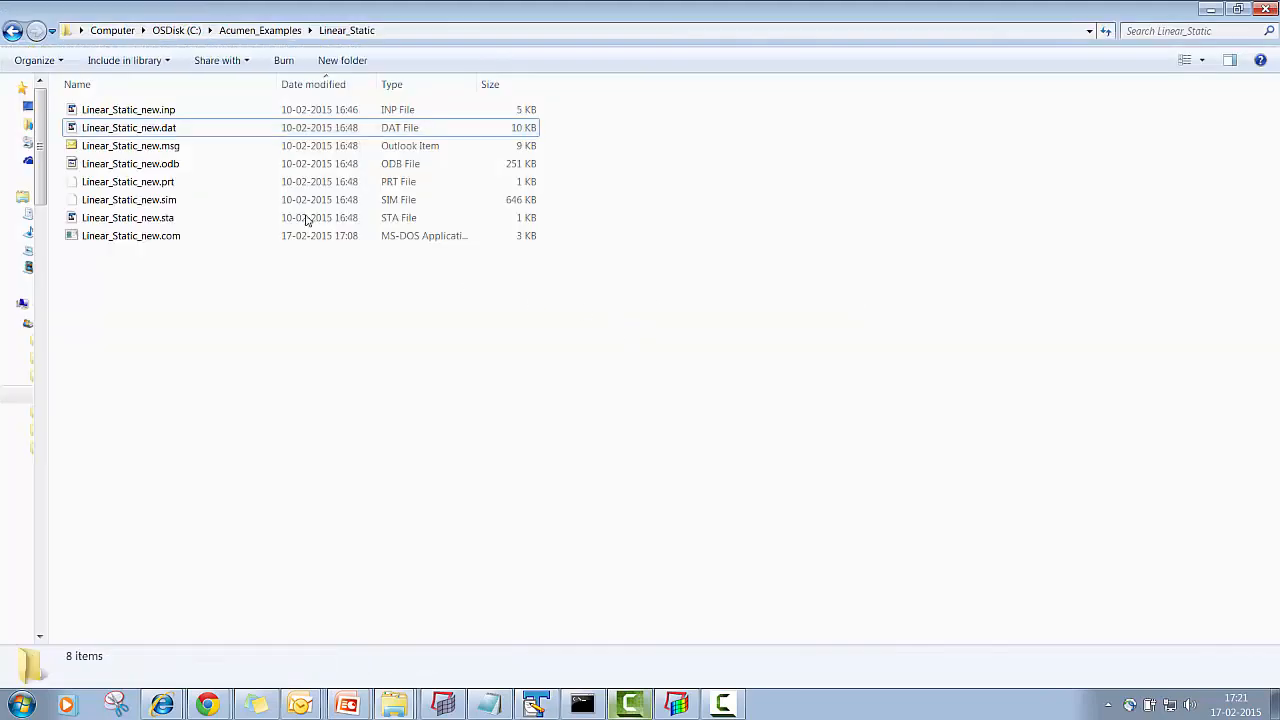
Step: Select Linear_Static_new.odb in the folder, then switch to Abaqus/CAE and create a Standard/Explicit model database
{"action": "left_click", "coordinate": [155, 173]}
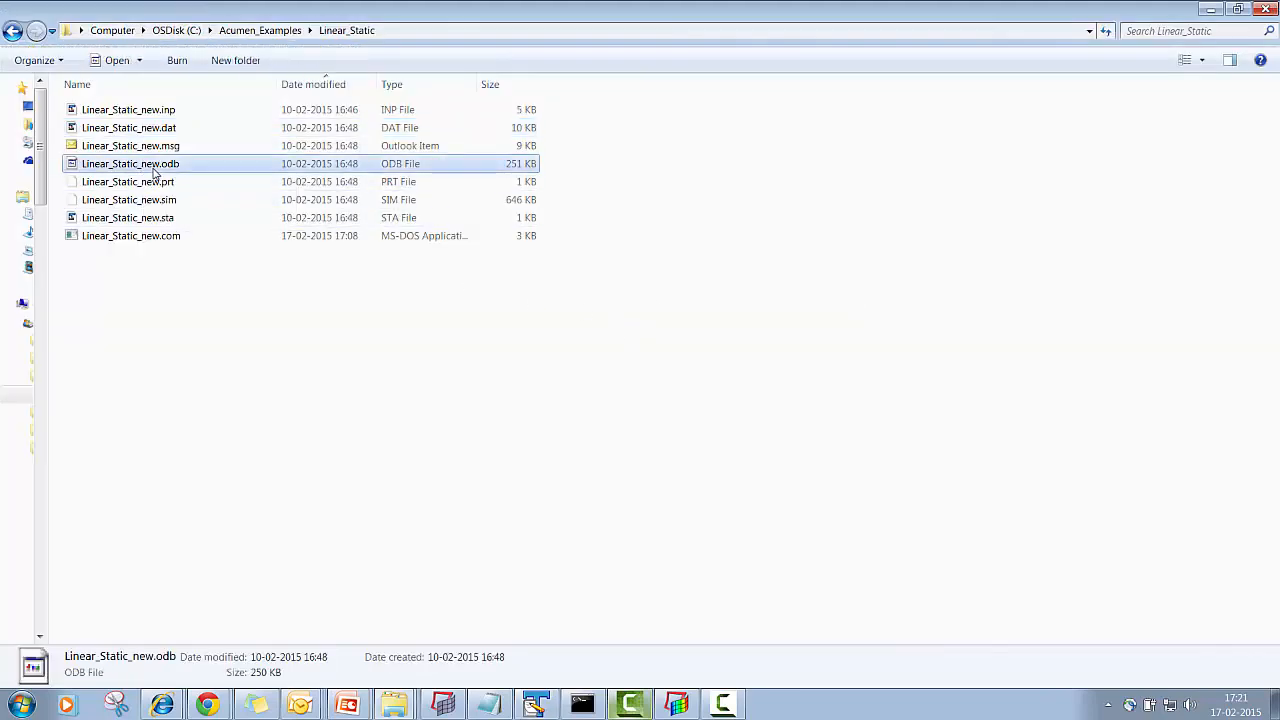
{"action": "left_click", "coordinate": [801, 321]}
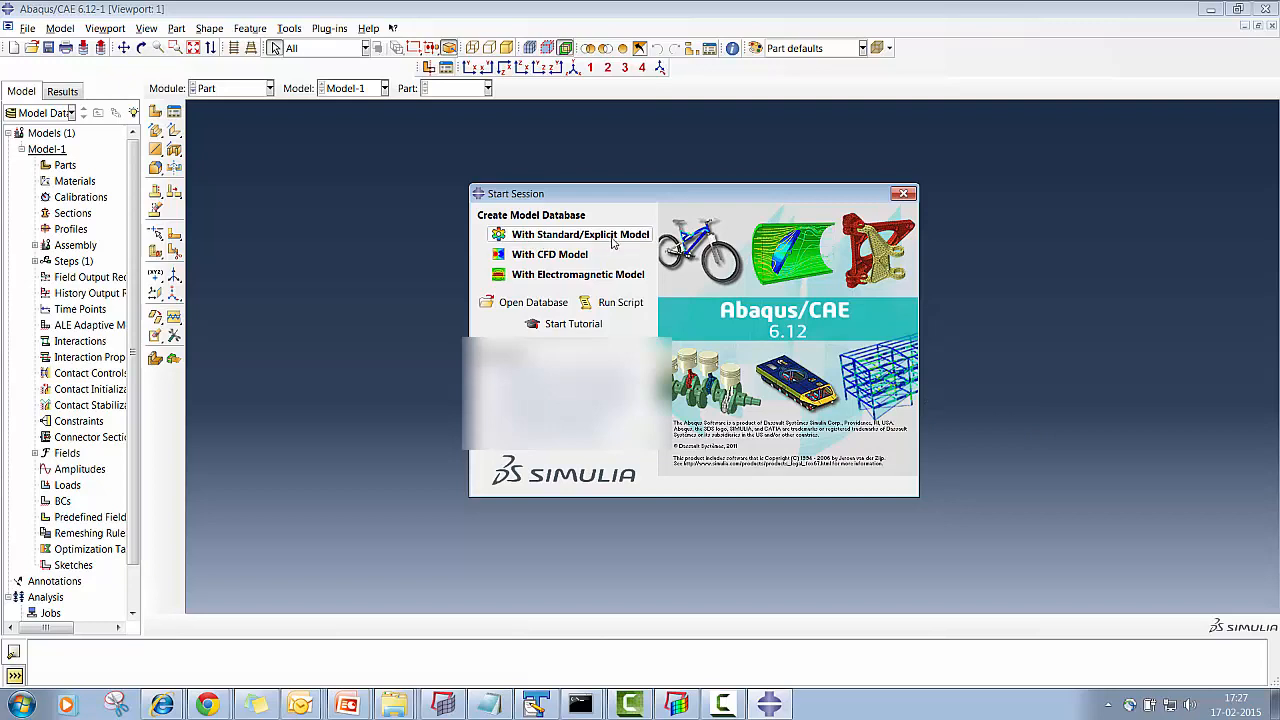
{"action": "left_click", "coordinate": [530, 240]}
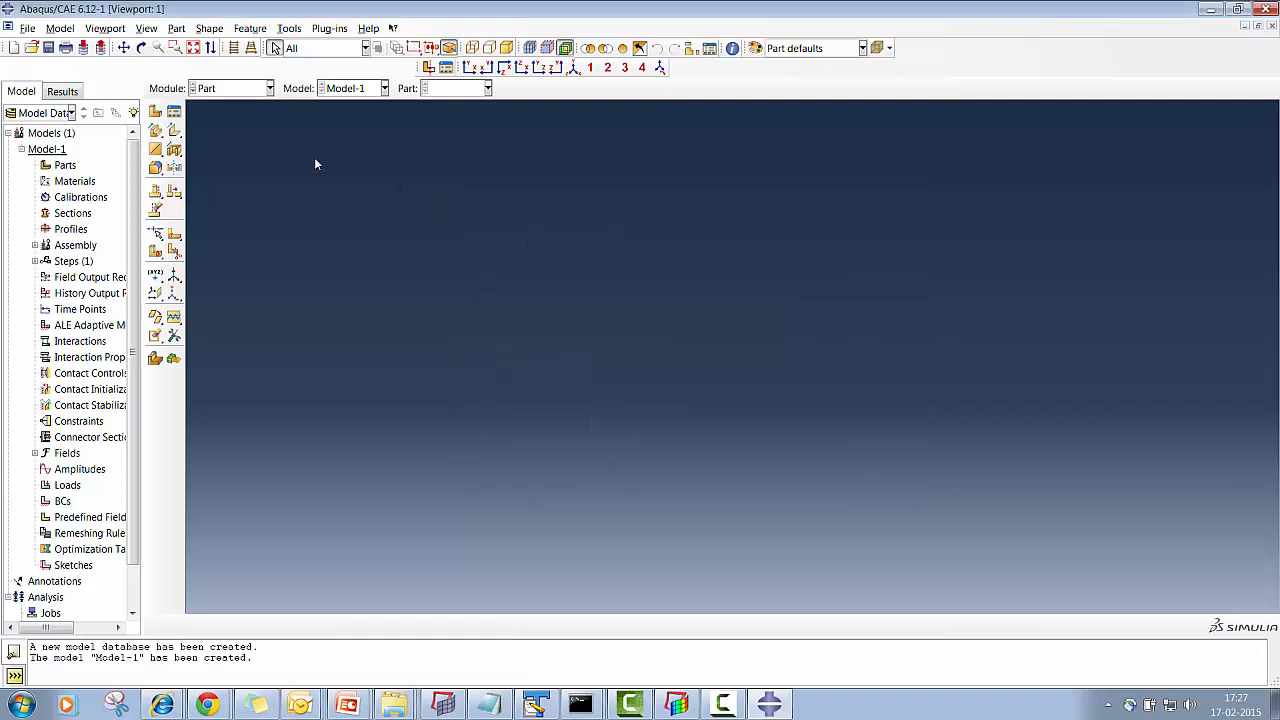
Step: Open the output database Linear_Static_new.odb from the Linear_Static folder, filtering the files to Output Database (*.odb*)
{"action": "left_click", "coordinate": [28, 28]}
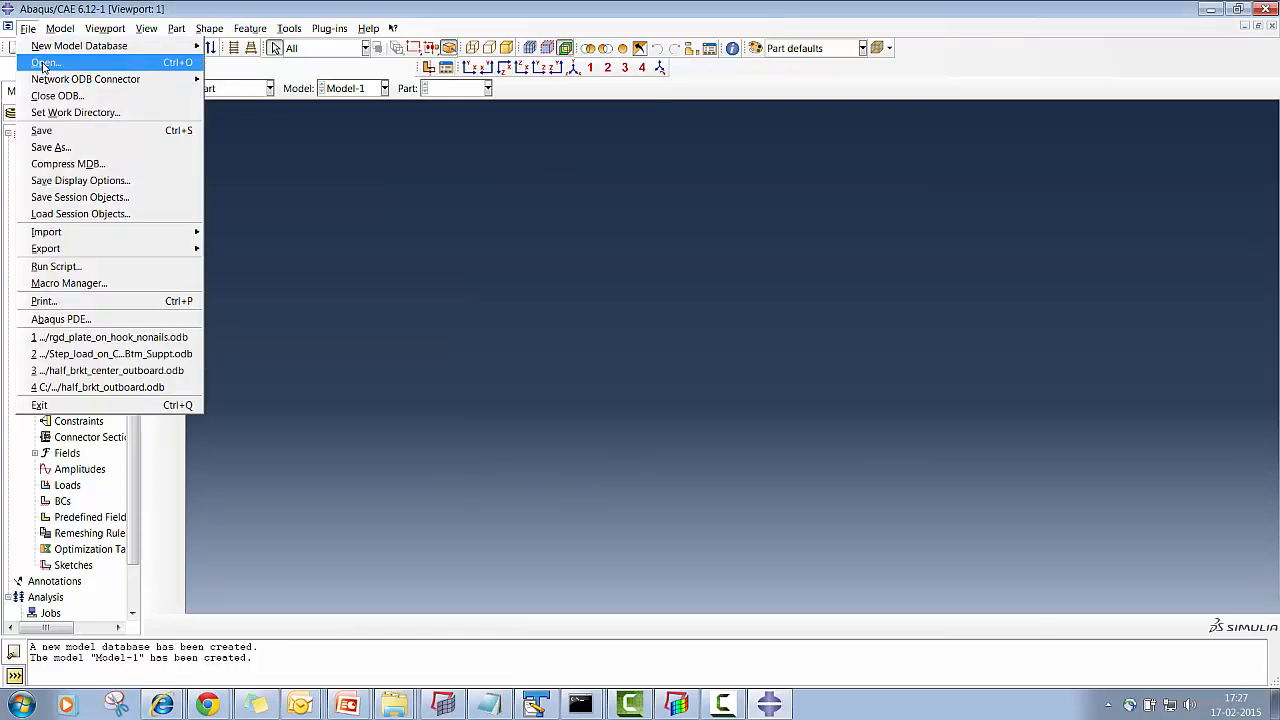
{"action": "left_click", "coordinate": [45, 63]}
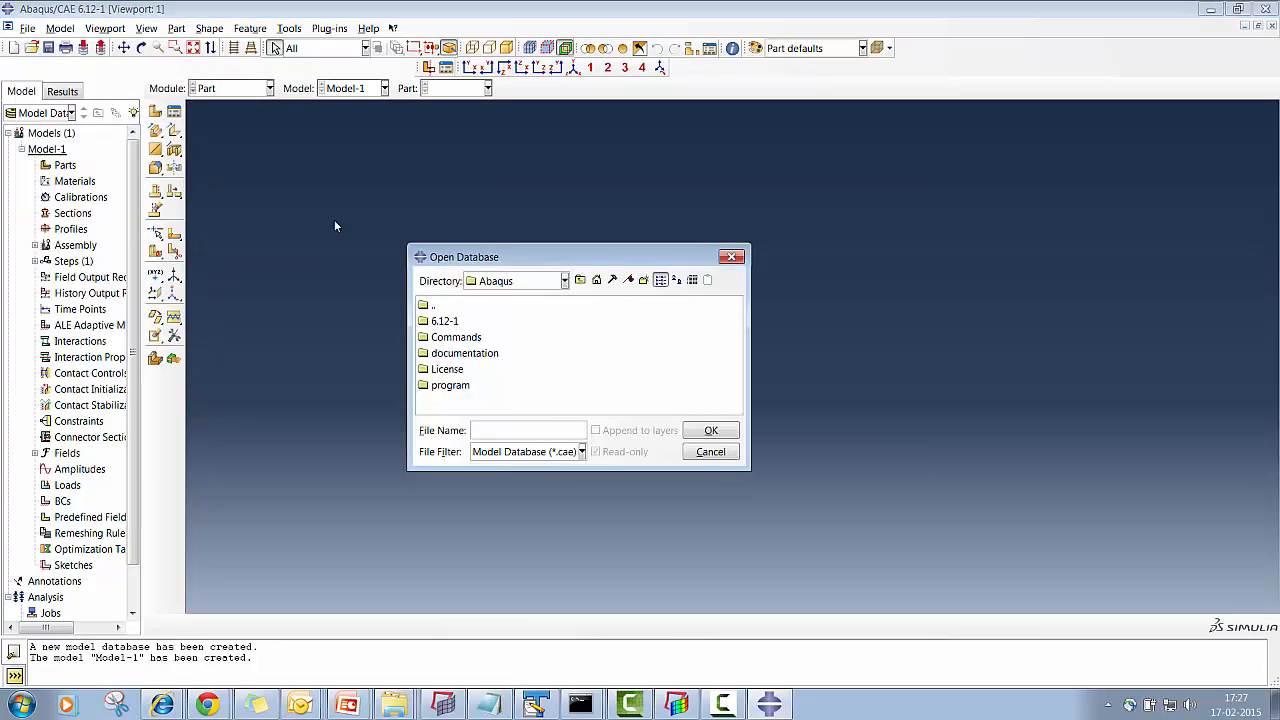
{"action": "left_click", "coordinate": [521, 432]}
{"action": "key", "text": "ctrl+v"}
{"action": "key", "text": "Return"}
{"action": "left_click", "coordinate": [505, 452]}
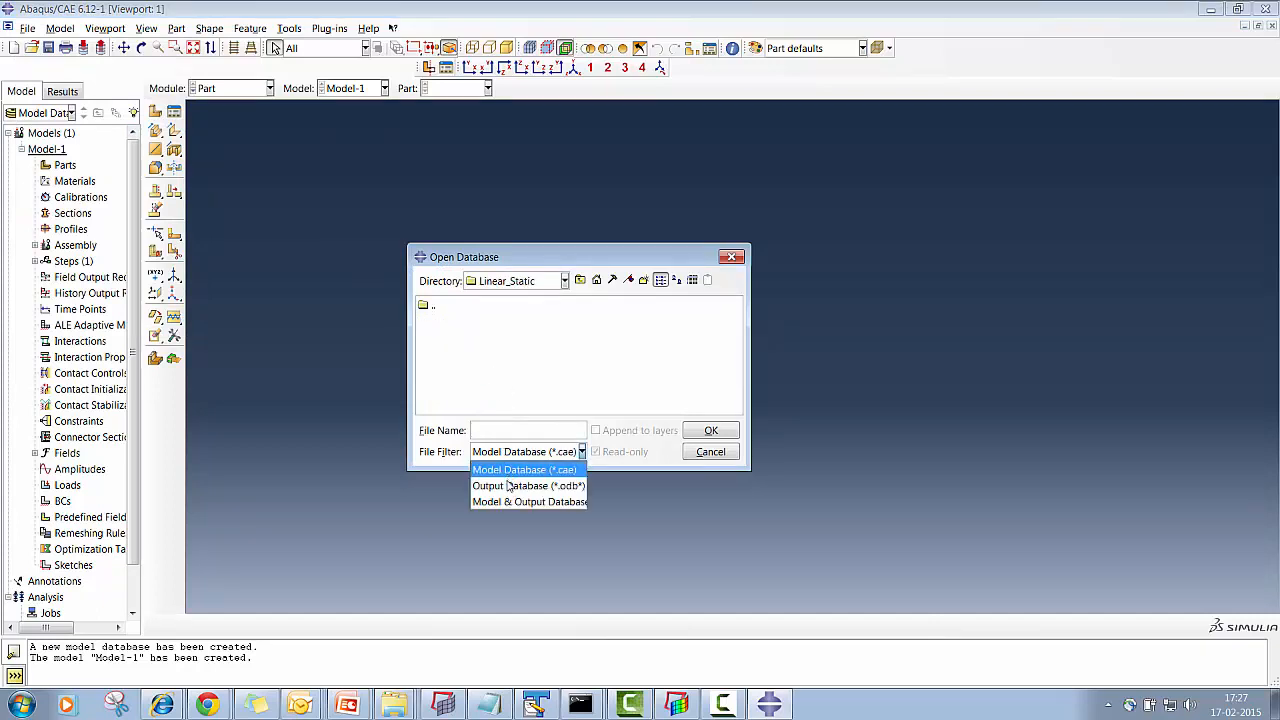
{"action": "left_click", "coordinate": [500, 485]}
{"action": "double_click", "coordinate": [477, 322]}
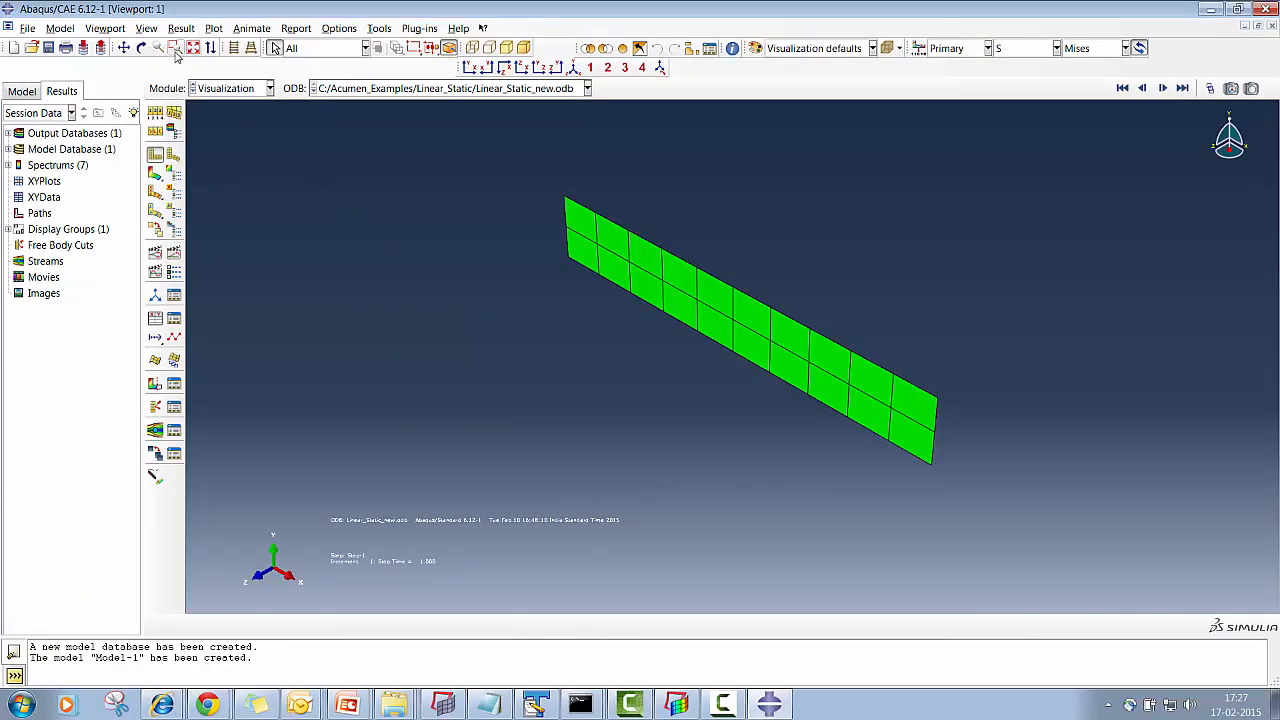
Step: Plot the Mises stress contours on the deformed shape of the plate, viewed from an oblique angle
{"action": "left_click", "coordinate": [141, 48]}
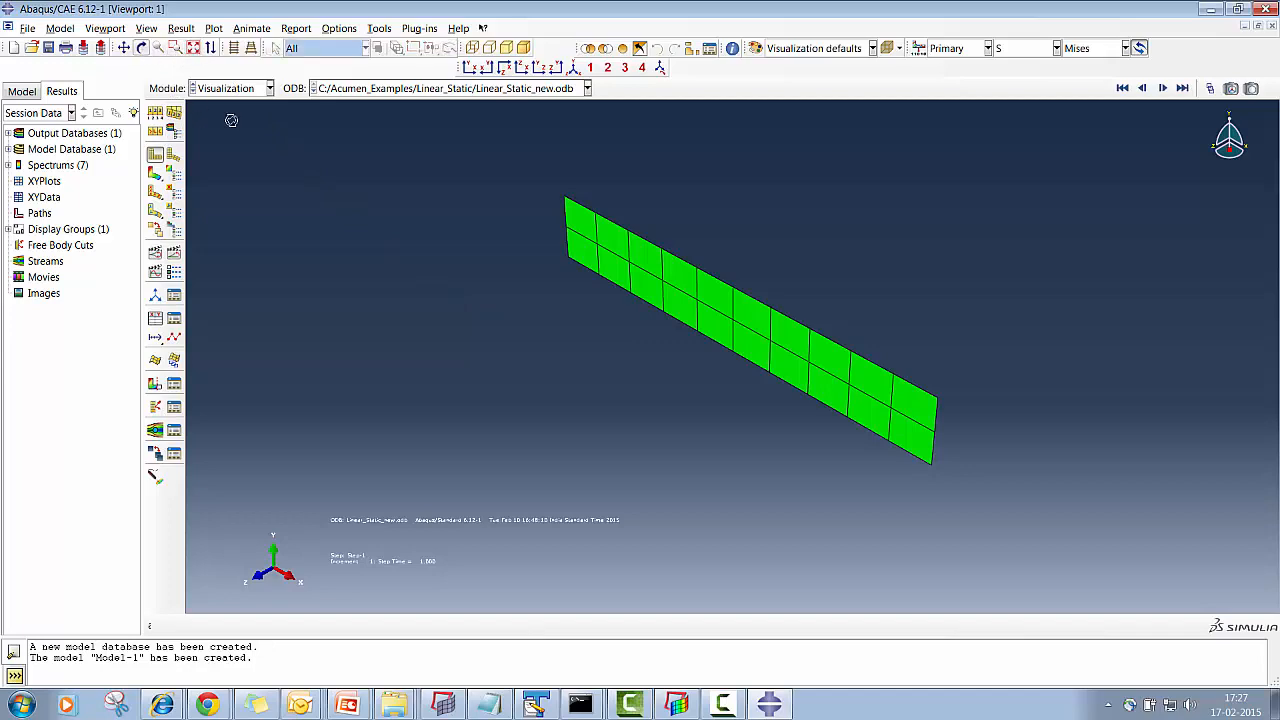
{"action": "left_click_drag", "start_coordinate": [560, 235], "coordinate": [630, 290]}
{"action": "left_click", "coordinate": [155, 172]}
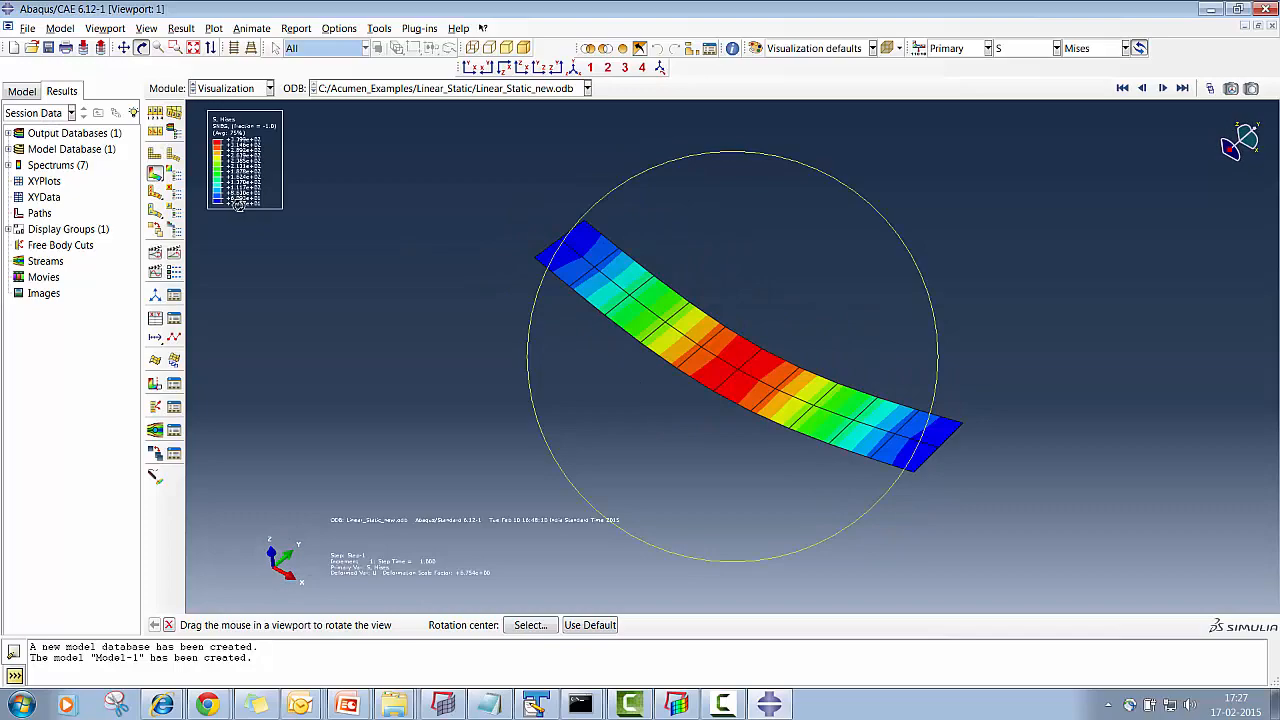
Step: Set the viewport annotation font size to 14 points for the legend, title block and state block
{"action": "left_click", "coordinate": [105, 28]}
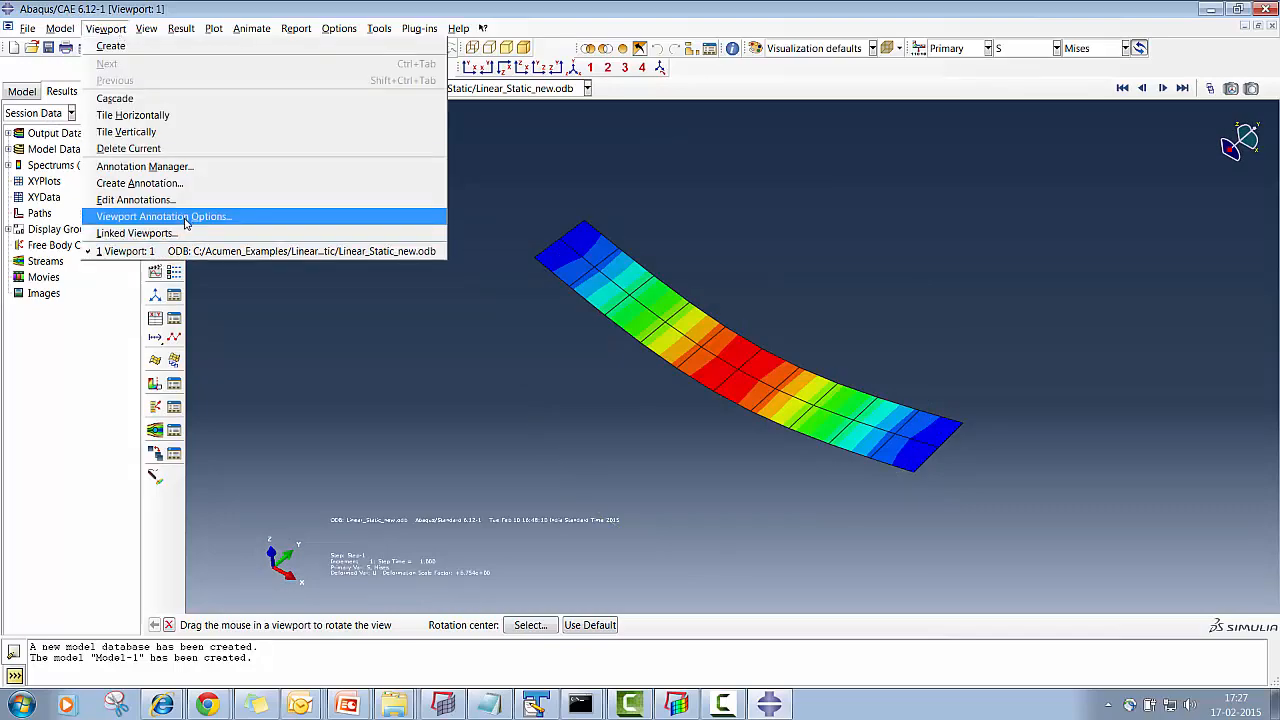
{"action": "left_click", "coordinate": [185, 216]}
{"action": "left_click", "coordinate": [597, 162]}
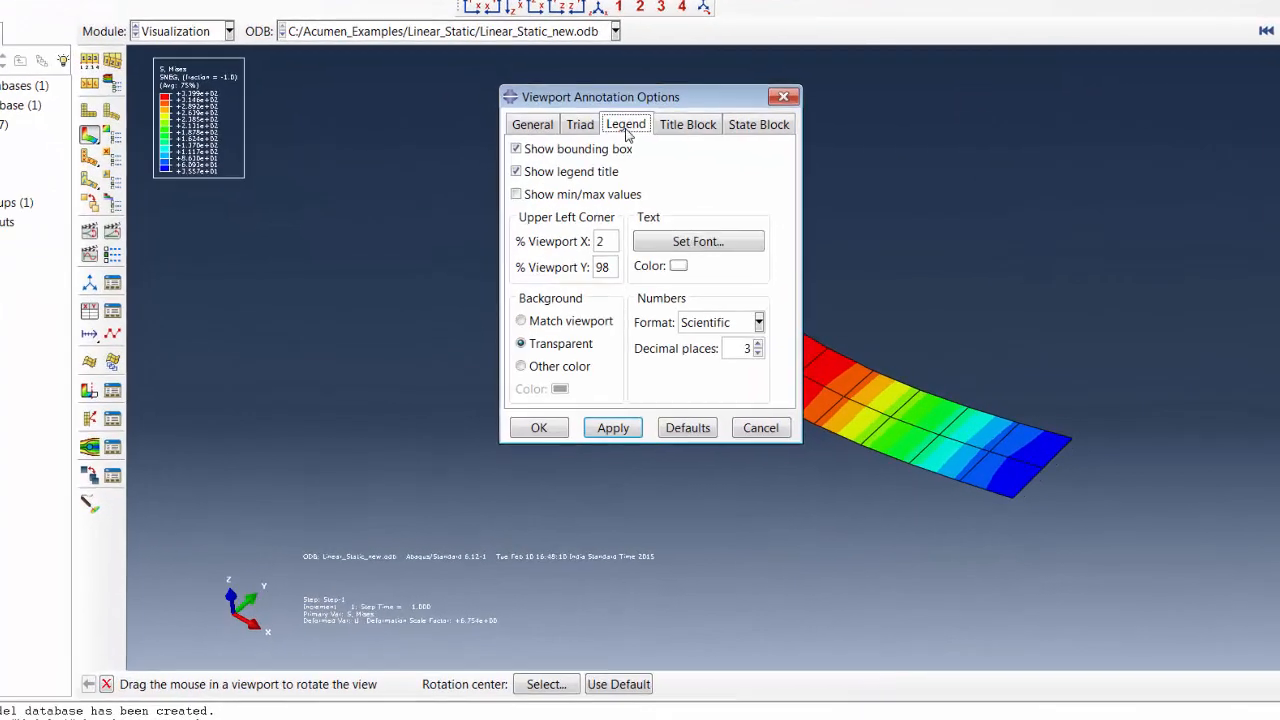
{"action": "left_click", "coordinate": [698, 241]}
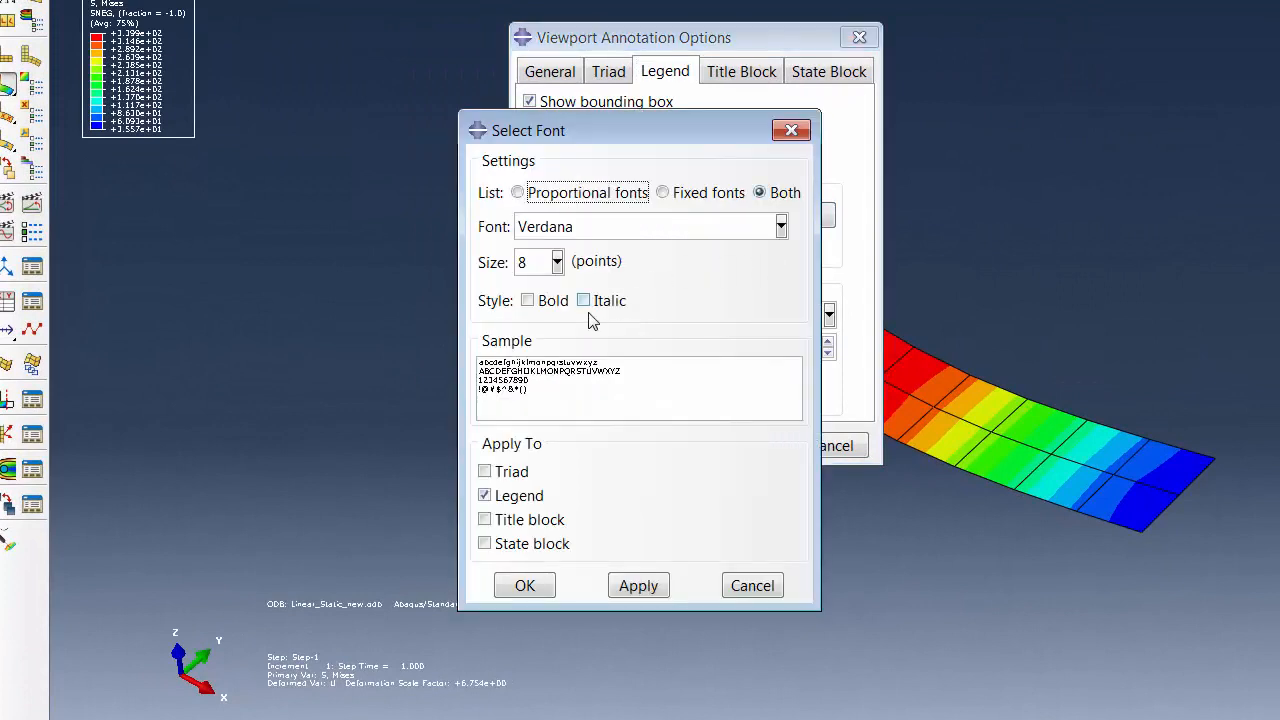
{"action": "left_click", "coordinate": [557, 262]}
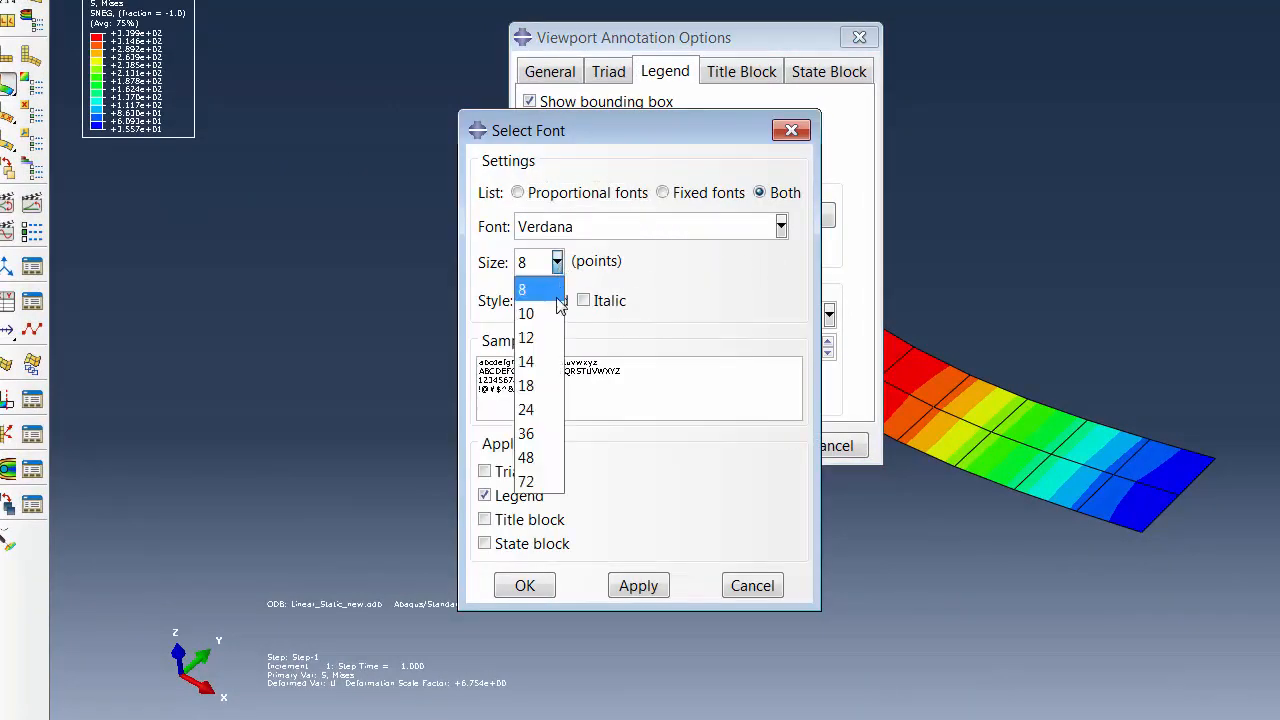
{"action": "left_click", "coordinate": [527, 362]}
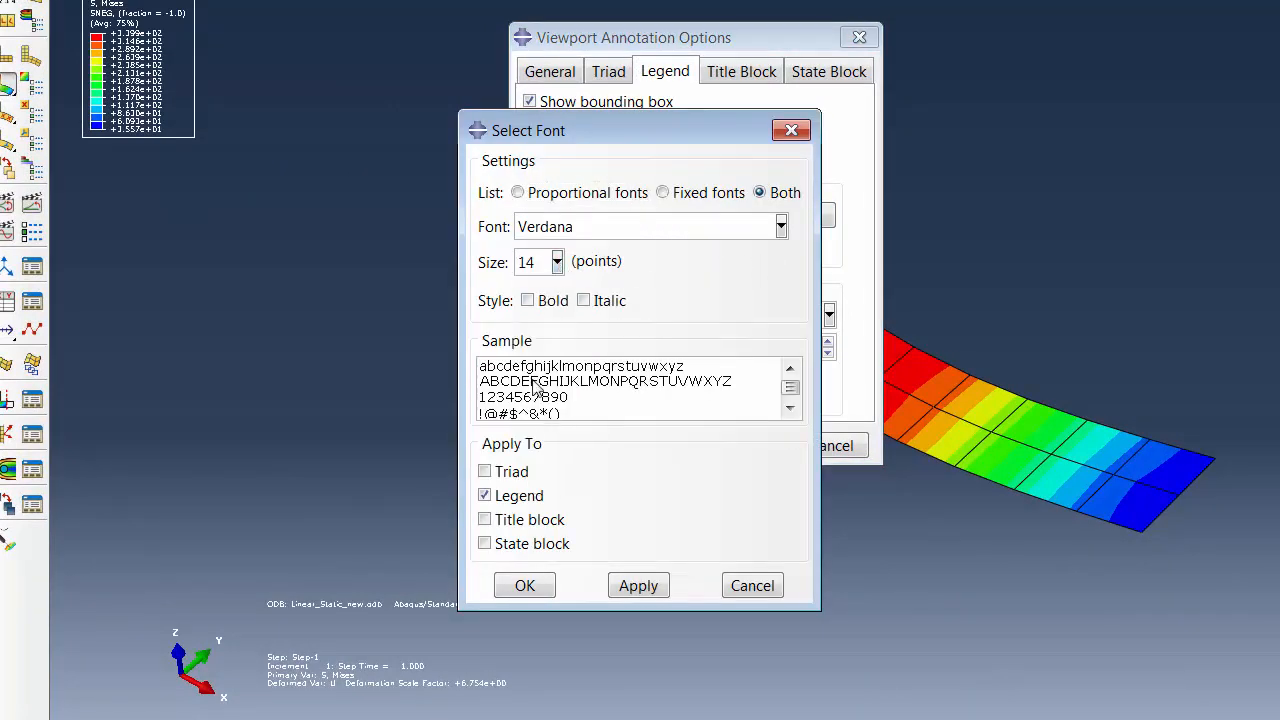
{"action": "left_click", "coordinate": [508, 520]}
{"action": "left_click", "coordinate": [510, 544]}
{"action": "left_click", "coordinate": [637, 585]}
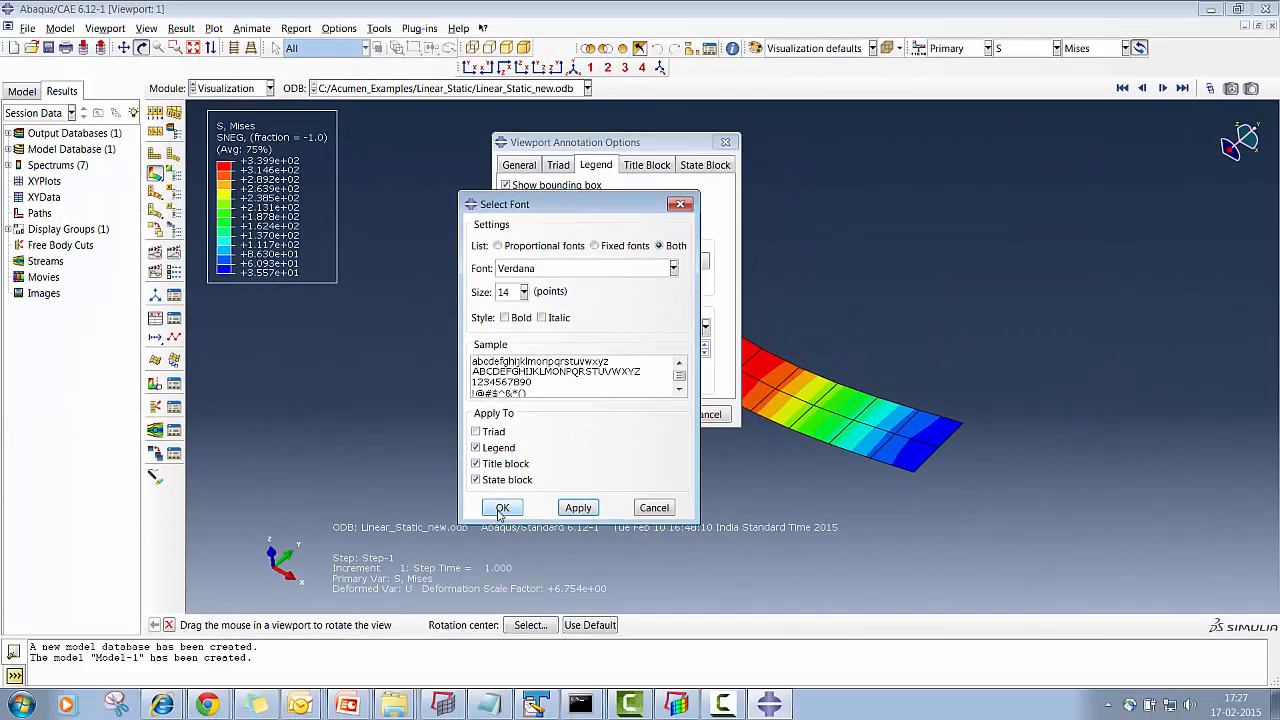
{"action": "left_click", "coordinate": [501, 508]}
{"action": "left_click", "coordinate": [521, 491]}
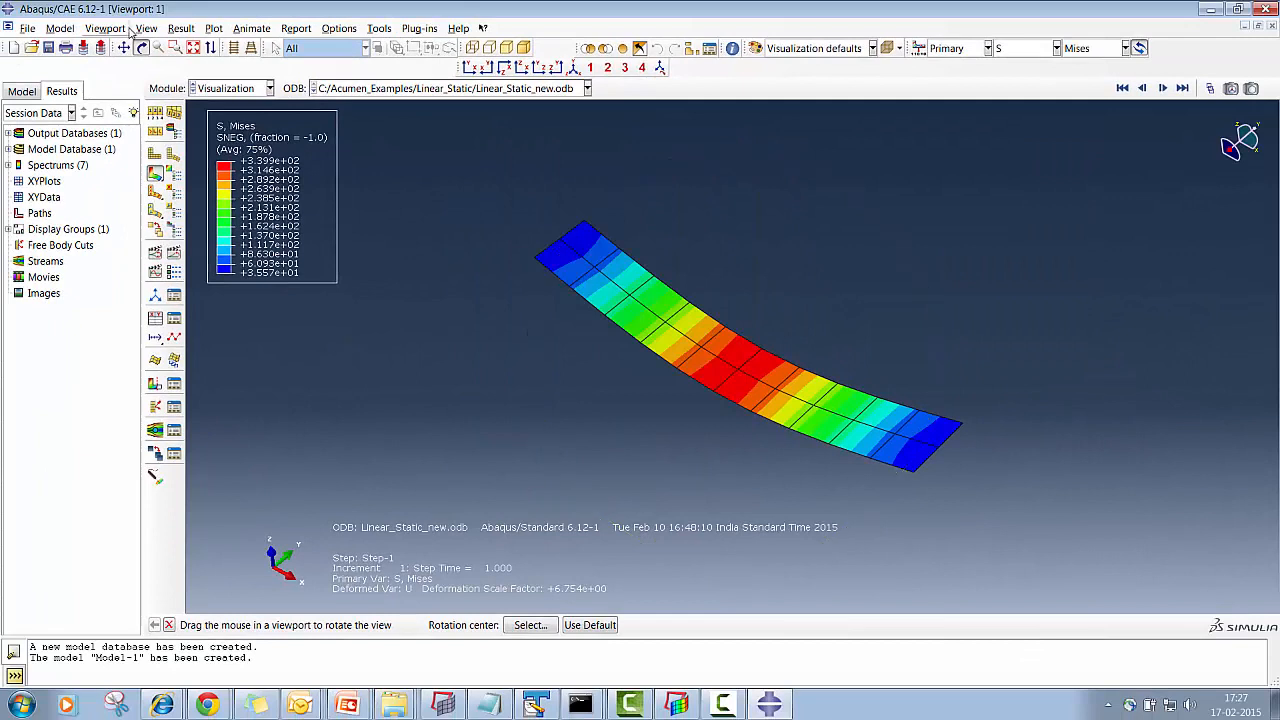
Step: Display the spatial displacement U, Magnitude as the primary contour variable for increment 1 of Step-1
{"action": "left_click", "coordinate": [181, 28]}
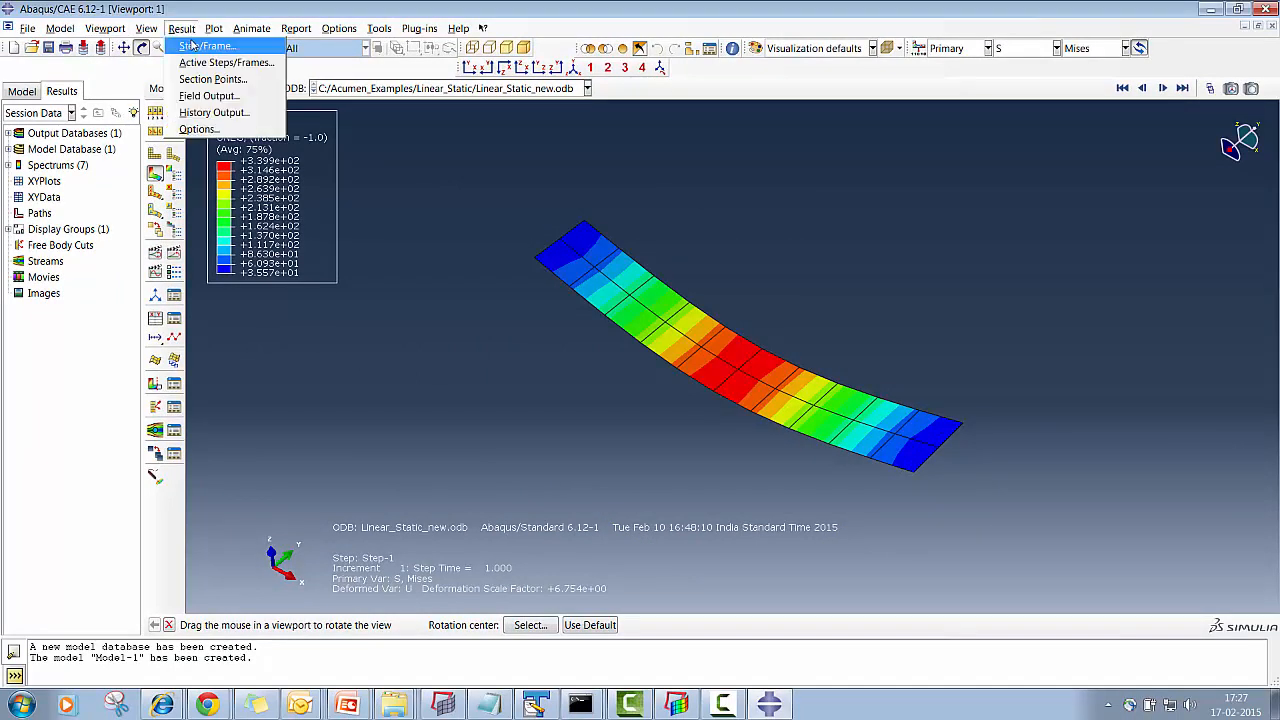
{"action": "left_click", "coordinate": [212, 46]}
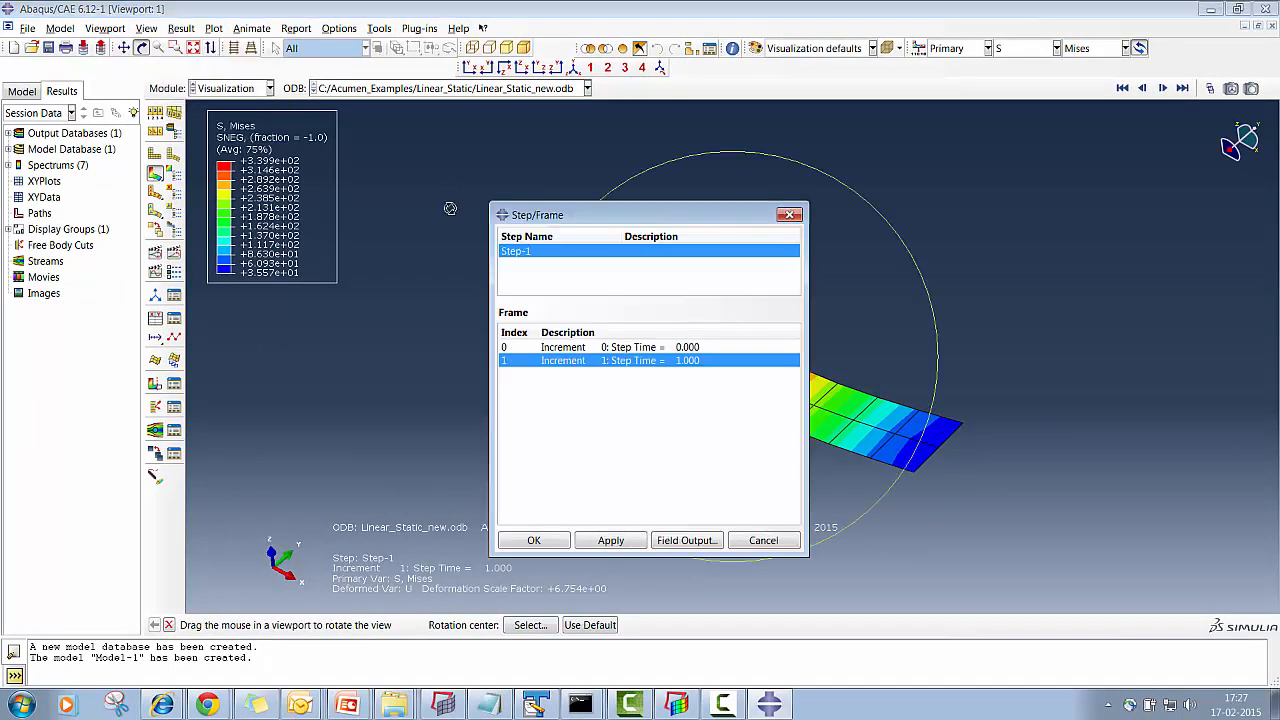
{"action": "left_click", "coordinate": [690, 540]}
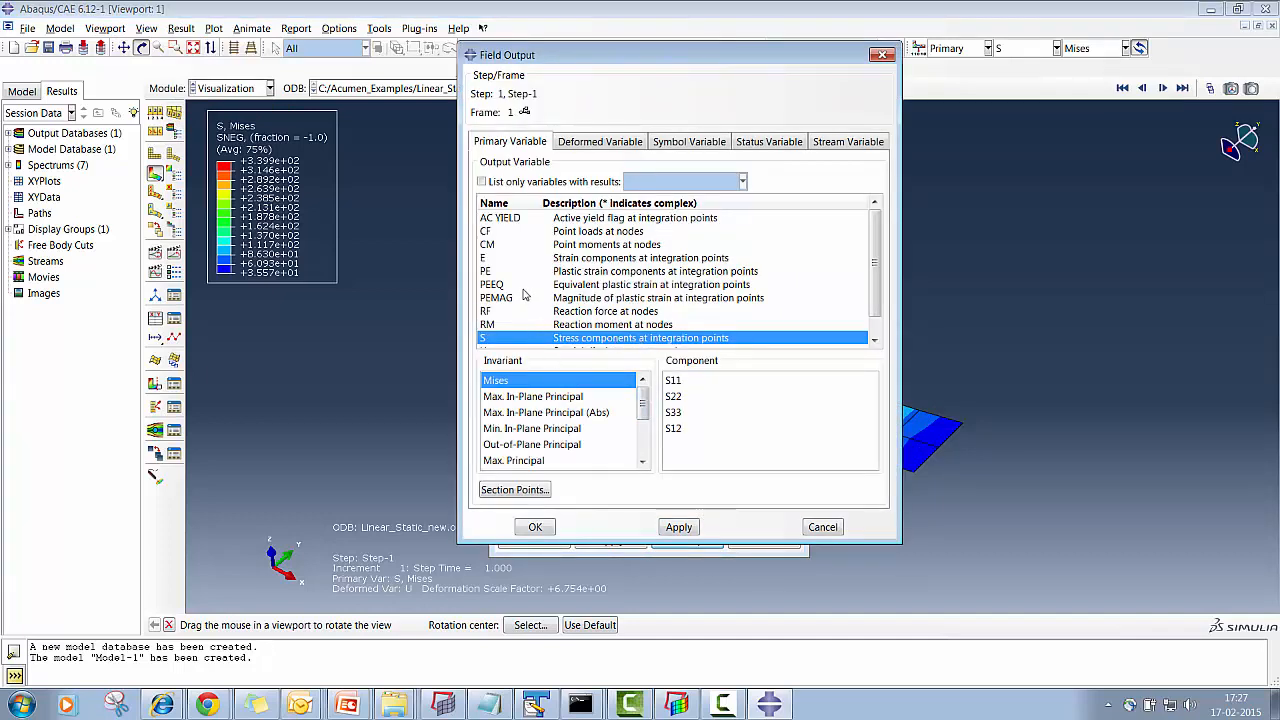
{"action": "left_click", "coordinate": [874, 340]}
{"action": "left_click", "coordinate": [625, 329]}
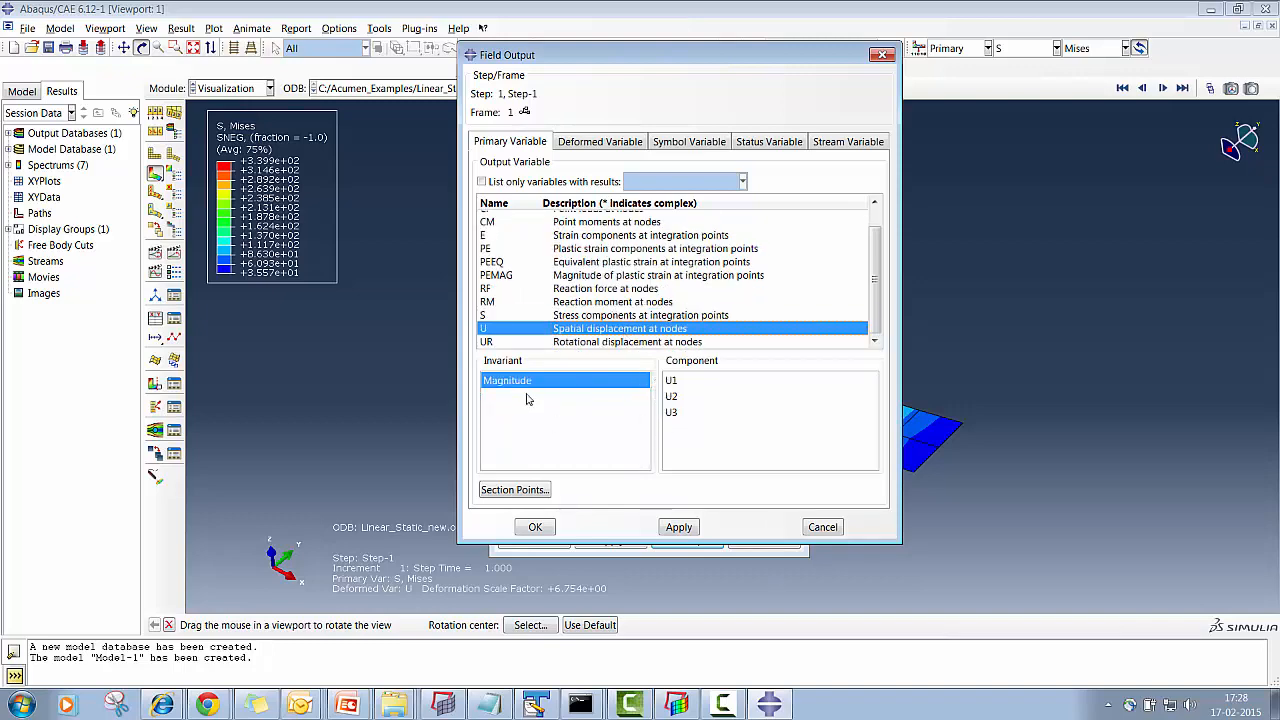
{"action": "left_click", "coordinate": [678, 528]}
{"action": "left_click", "coordinate": [535, 527]}
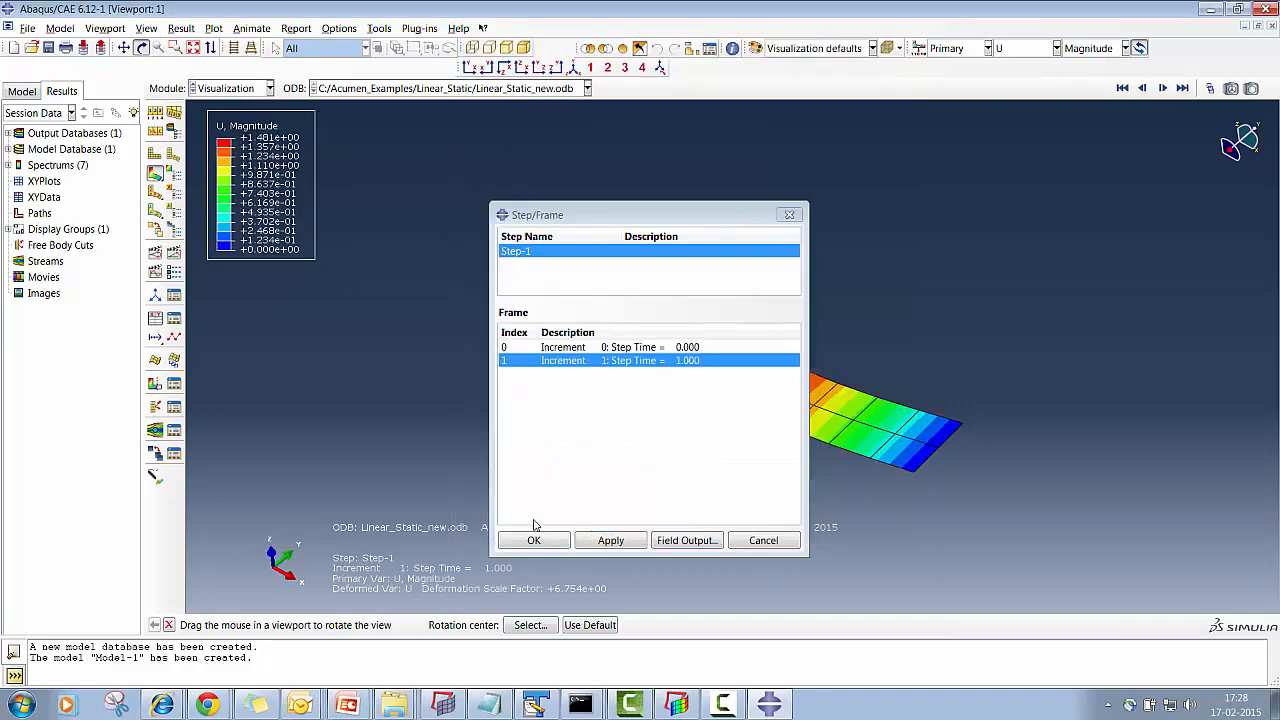
{"action": "left_click", "coordinate": [533, 539]}
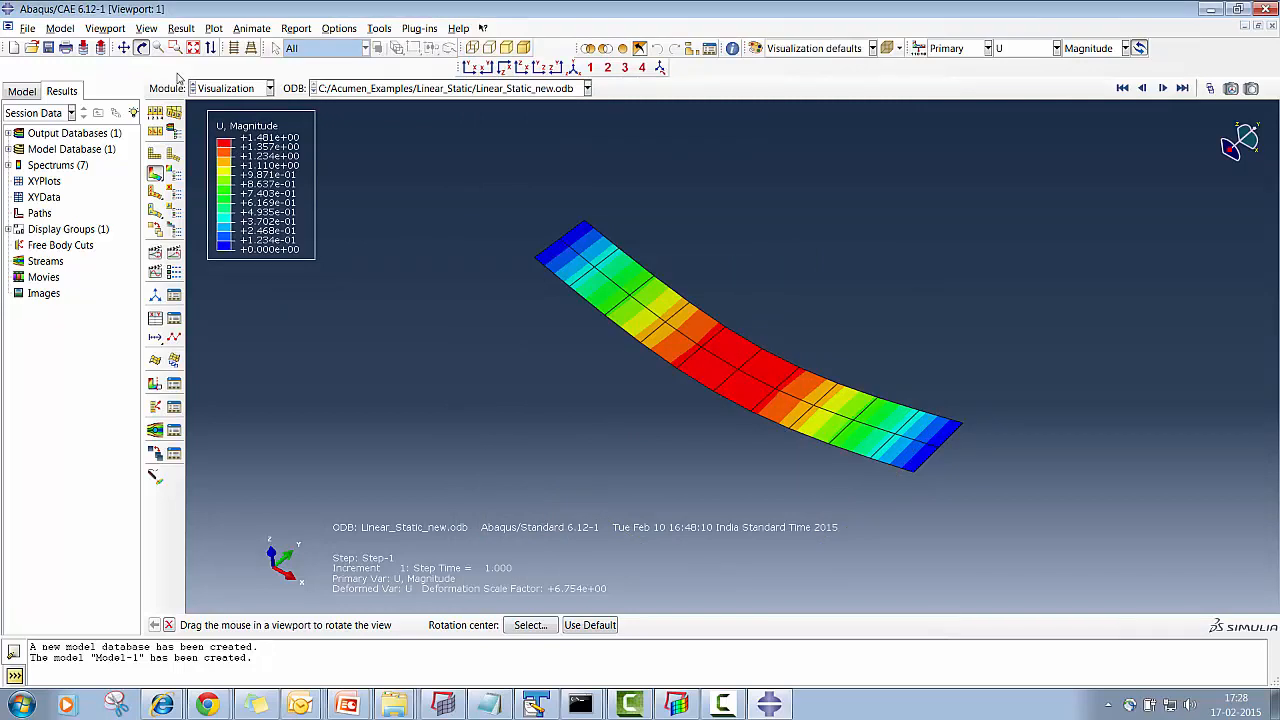
Step: Display the stress S with the Mises invariant as the primary contour variable for increment 1 of Step-1
{"action": "left_click_drag", "start_coordinate": [611, 360], "coordinate": [688, 350]}
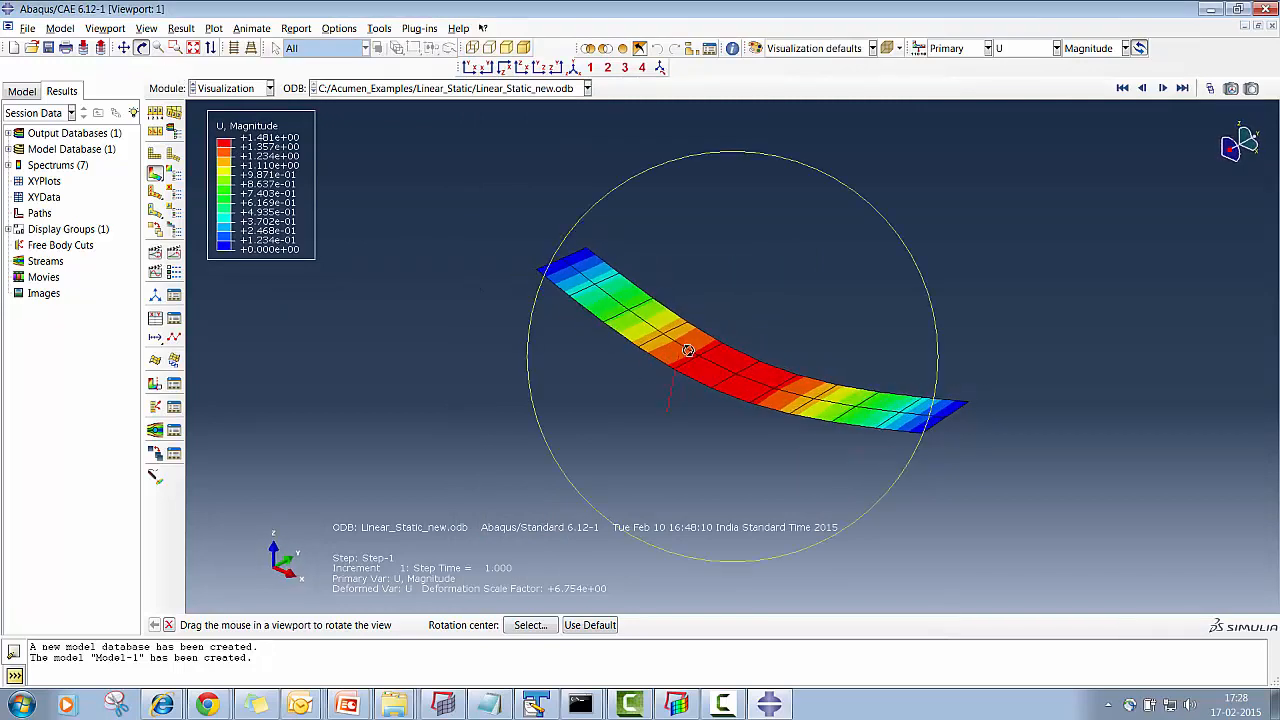
{"action": "left_click", "coordinate": [193, 48]}
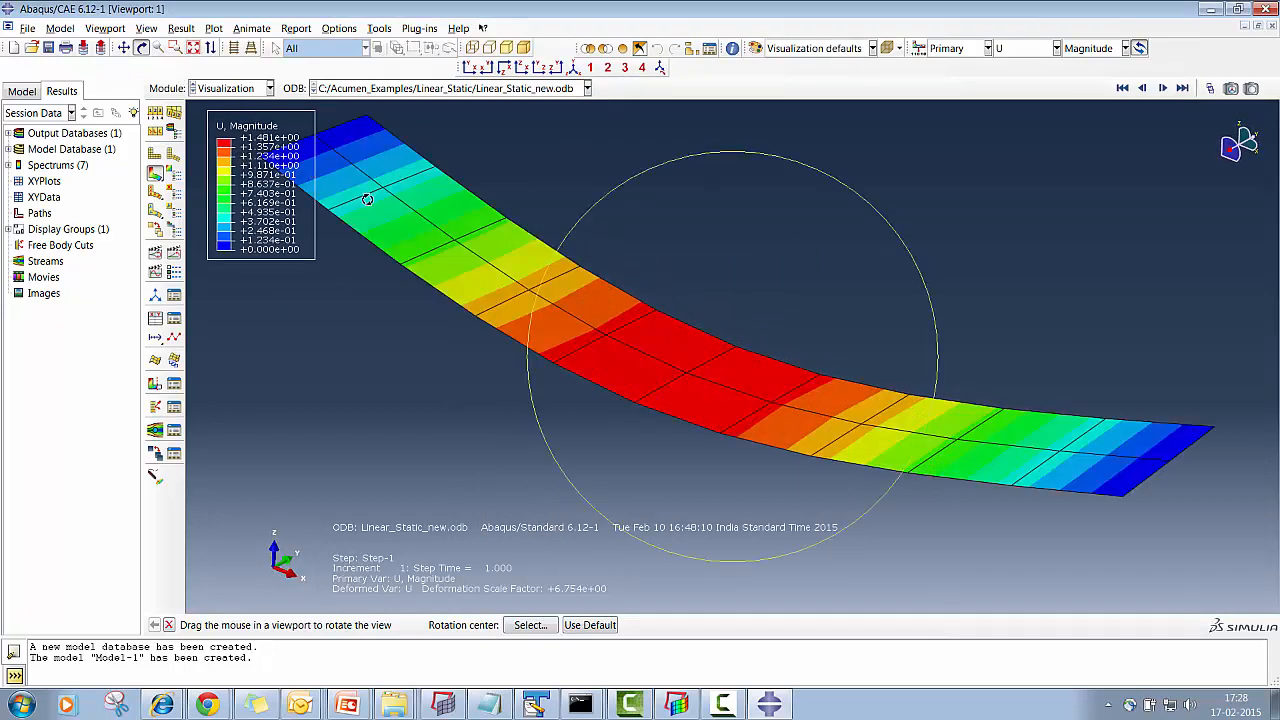
{"action": "left_click", "coordinate": [158, 48]}
{"action": "left_click_drag", "start_coordinate": [620, 277], "coordinate": [523, 277]}
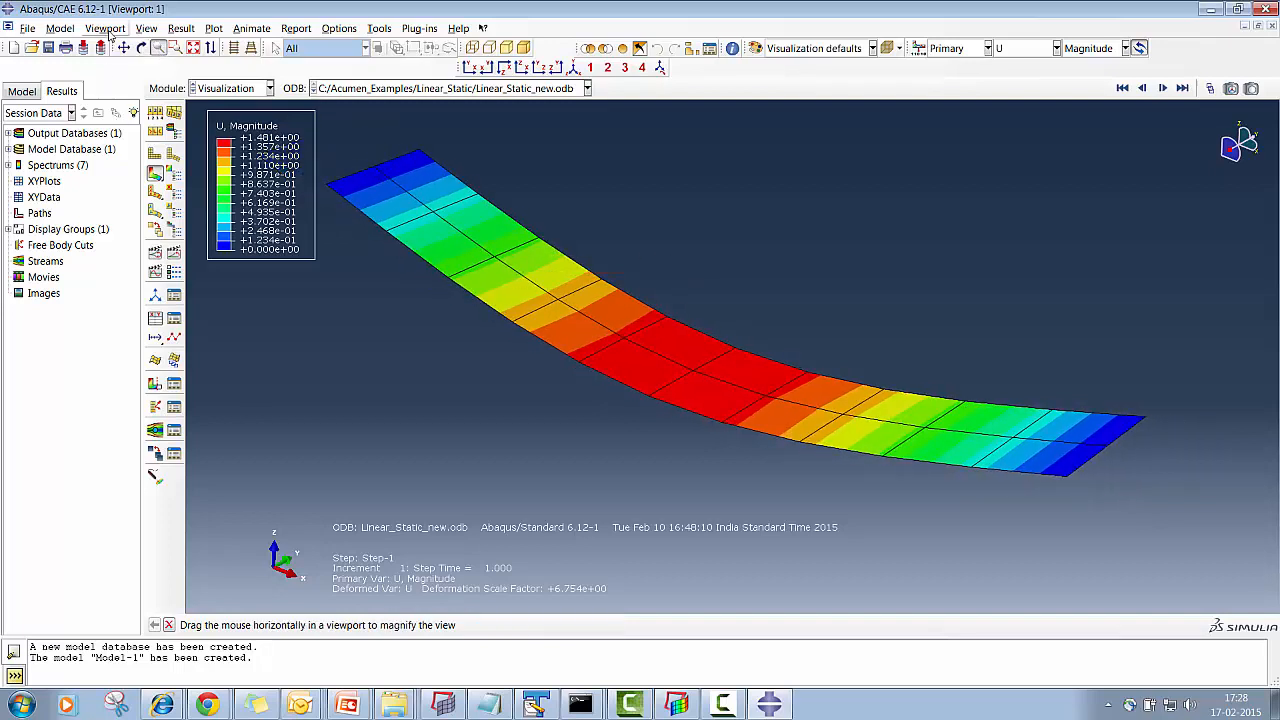
{"action": "left_click", "coordinate": [181, 28]}
{"action": "left_click", "coordinate": [188, 44]}
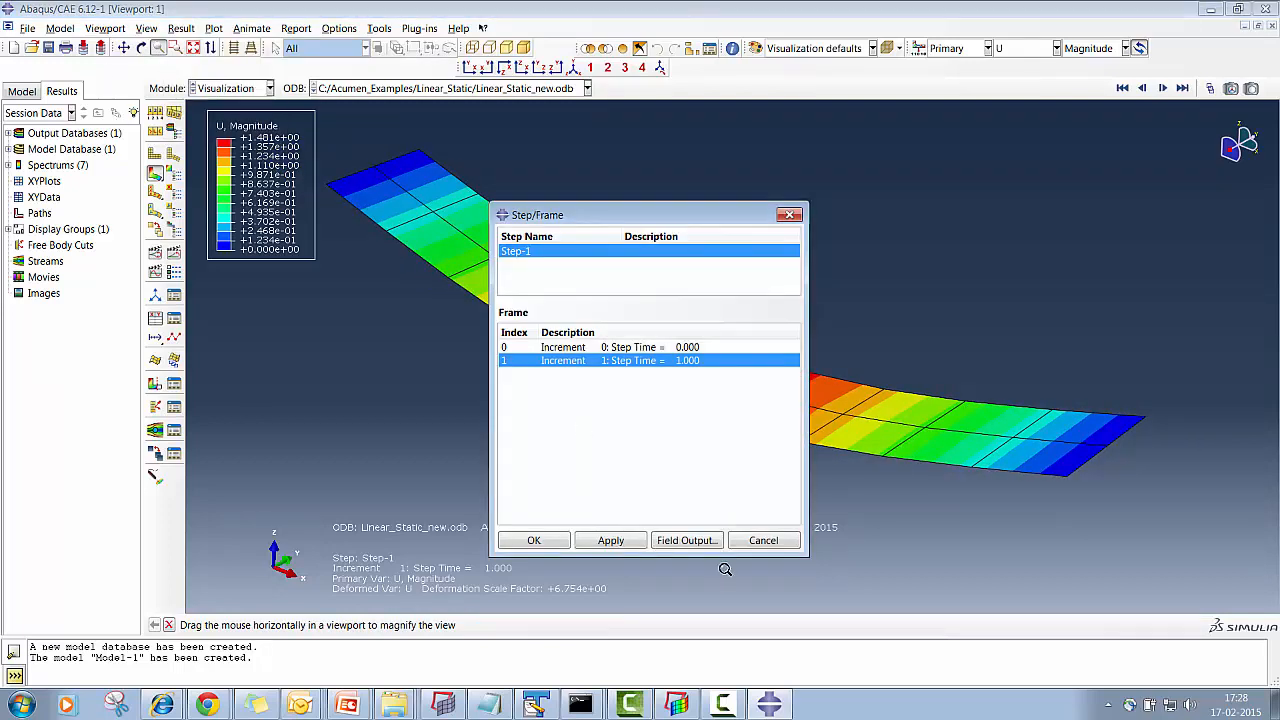
{"action": "left_click", "coordinate": [690, 541]}
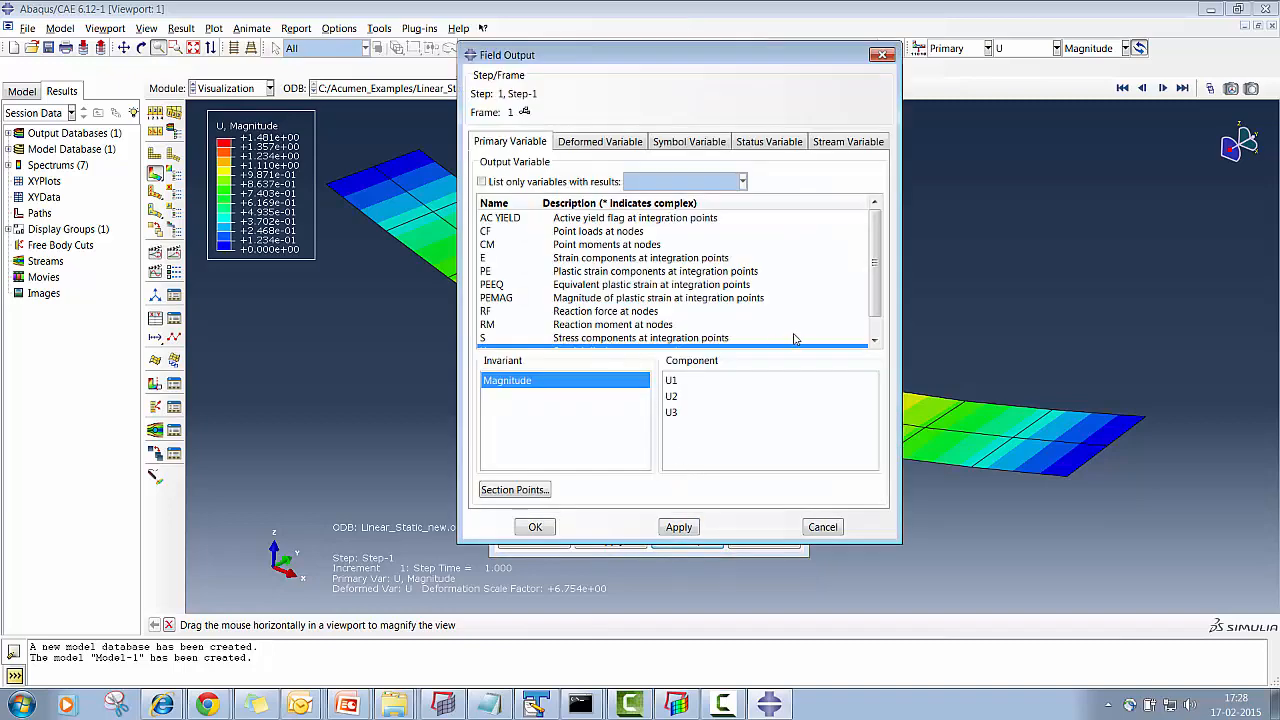
{"action": "left_click", "coordinate": [874, 340]}
{"action": "left_click", "coordinate": [611, 327]}
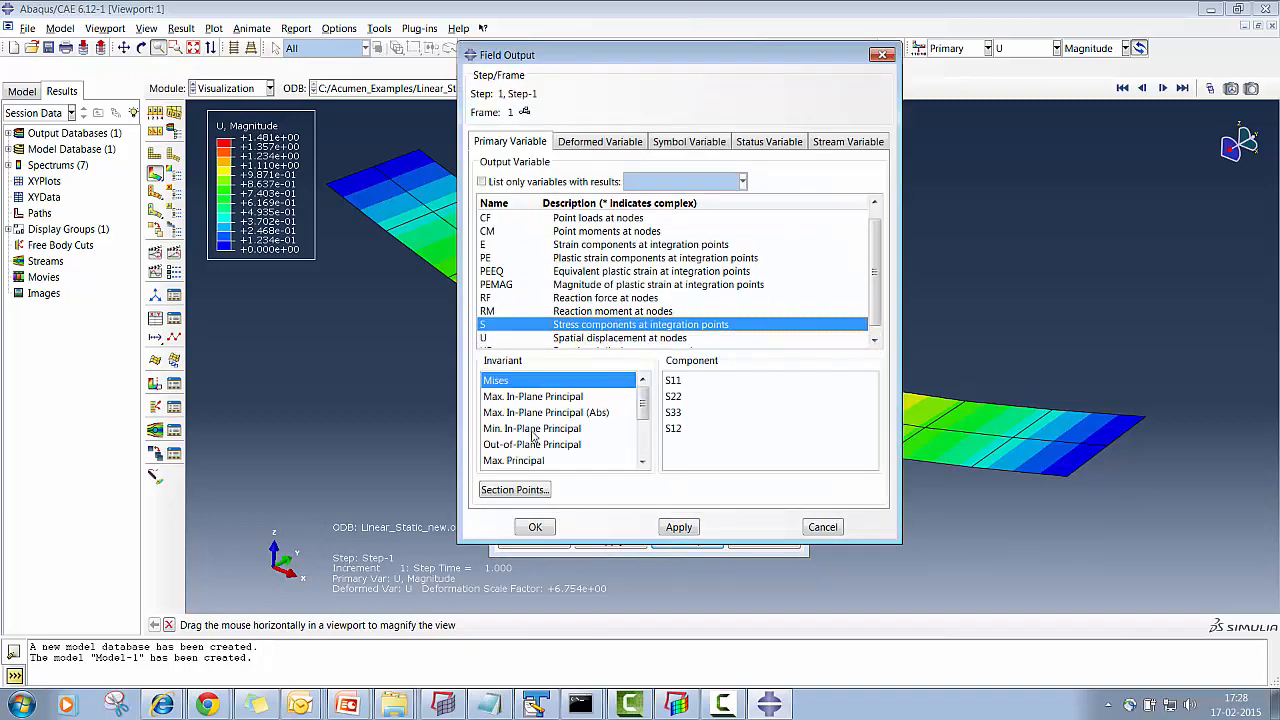
{"action": "left_click", "coordinate": [679, 527]}
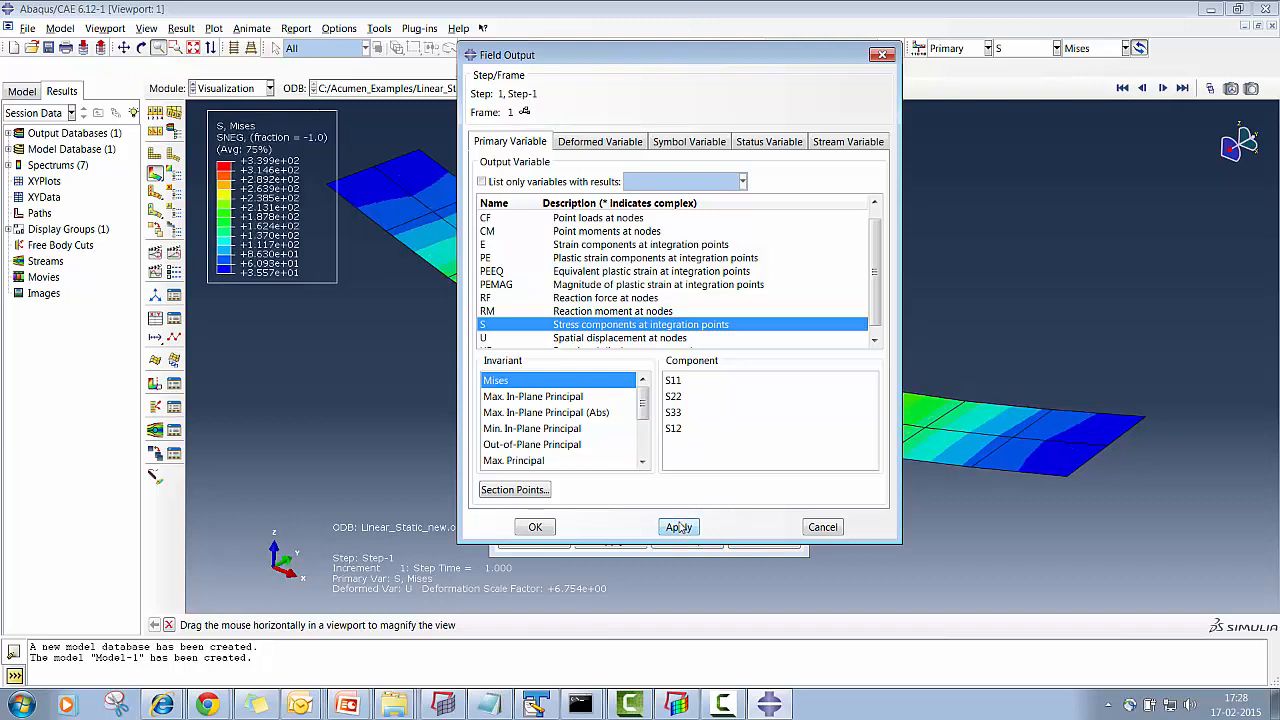
{"action": "left_click", "coordinate": [540, 528]}
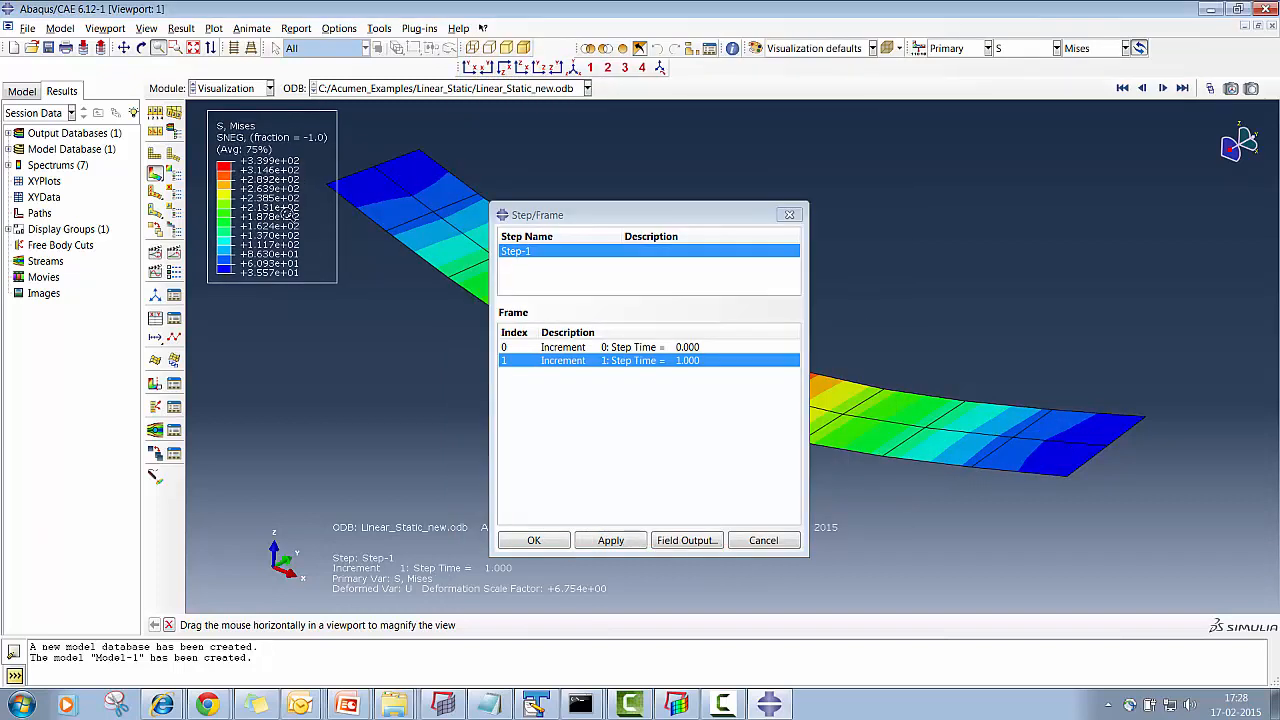
{"action": "left_click", "coordinate": [534, 541]}
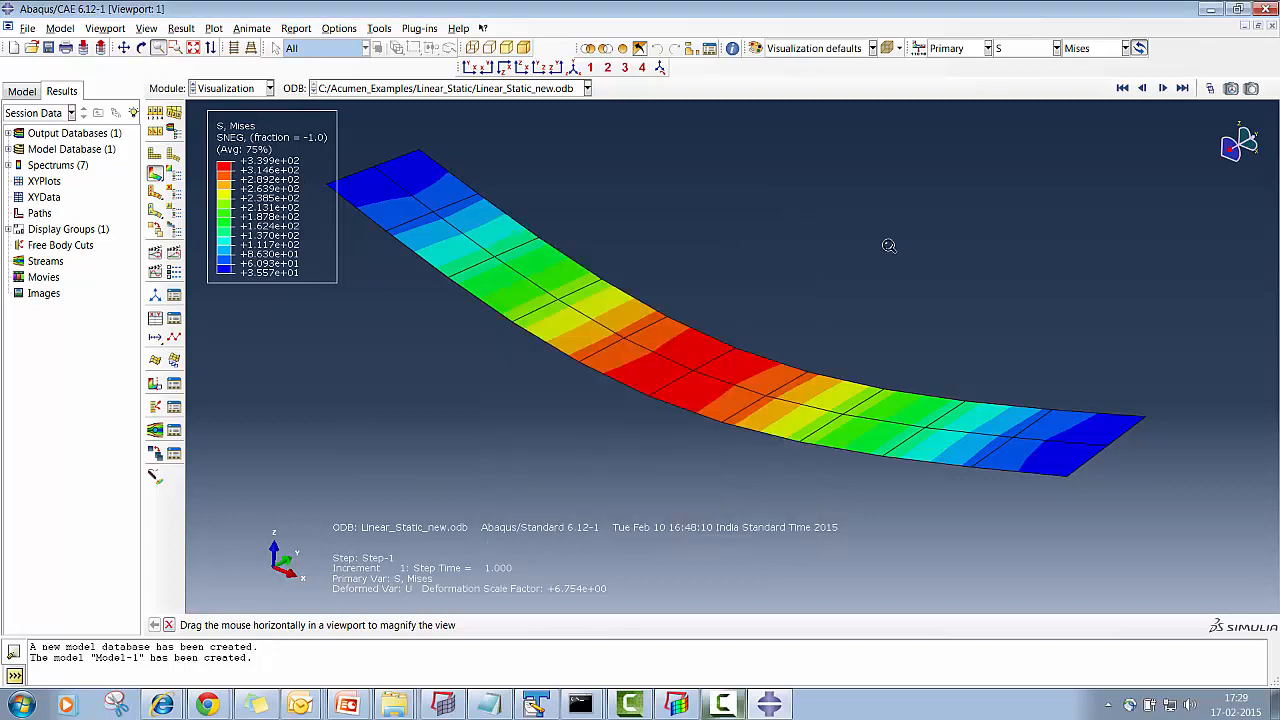